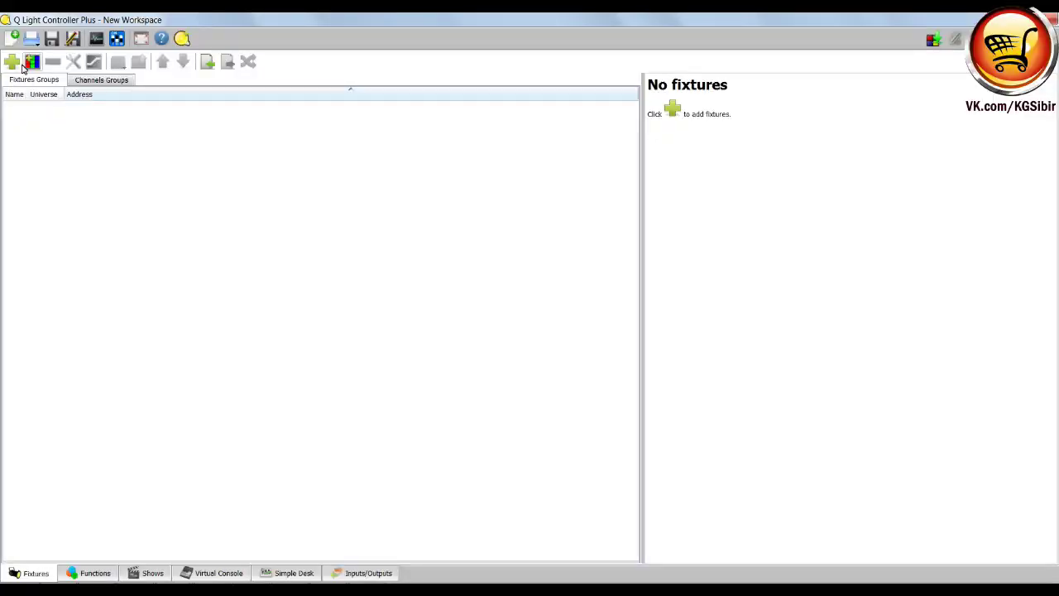
Step: Browse the manufacturers and models available when adding a fixture, including the American DJ range and the channels of the Fog Fury 3000 WiFly
left_click(11, 63)
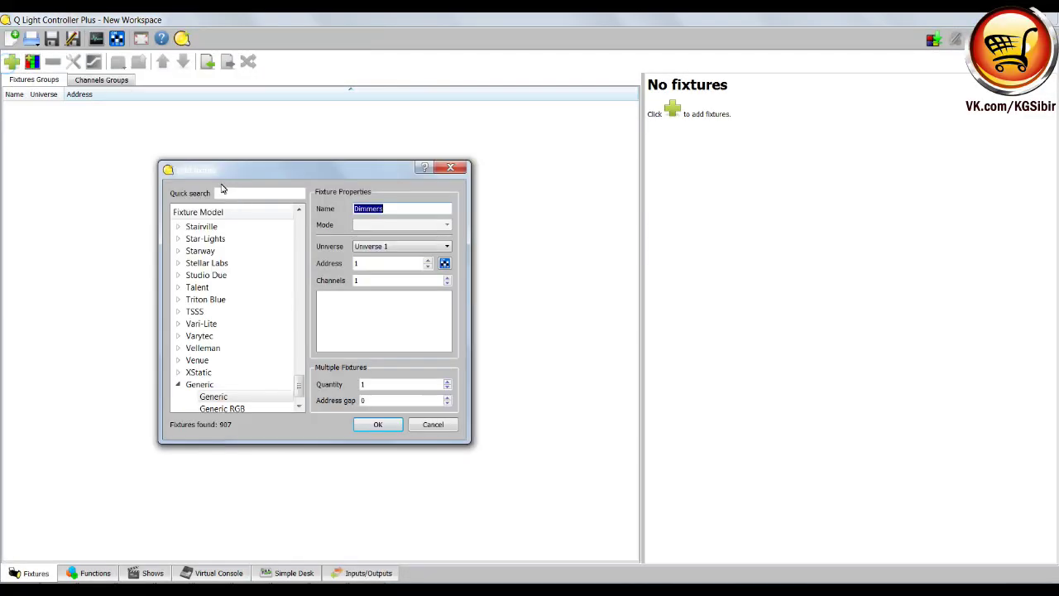
left_click_drag(298, 390, 295, 229)
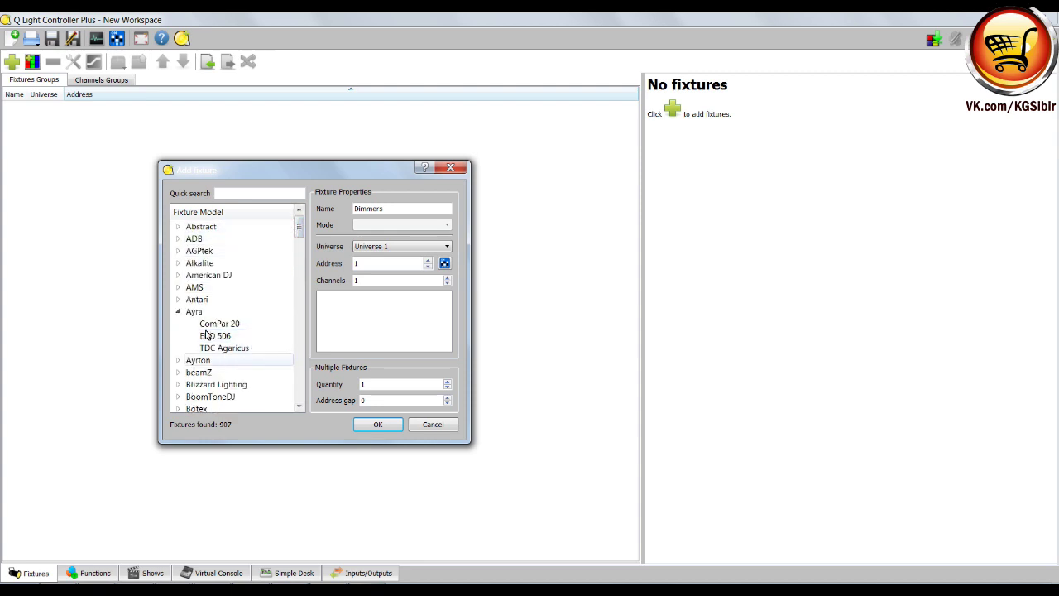
left_click(178, 275)
scroll(207, 298, "down", 1)
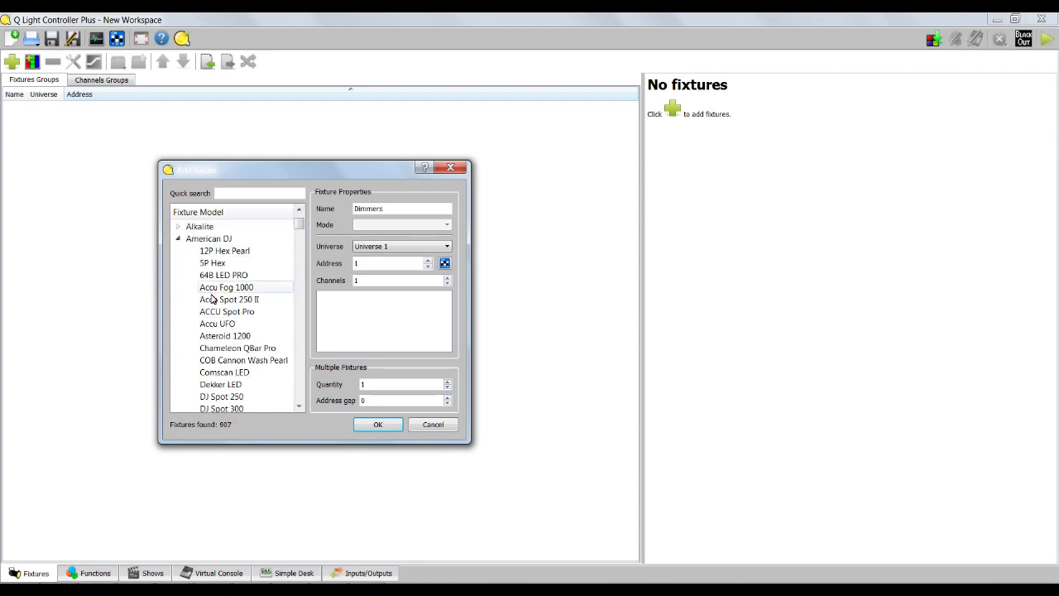
left_click(225, 300)
left_click(223, 323)
scroll(248, 343, "down", 1)
scroll(274, 345, "down", 2)
left_click(274, 345)
scroll(273, 345, "down", 1)
left_click(274, 345)
scroll(248, 348, "down", 2)
left_click(212, 359)
scroll(240, 360, "down", 6)
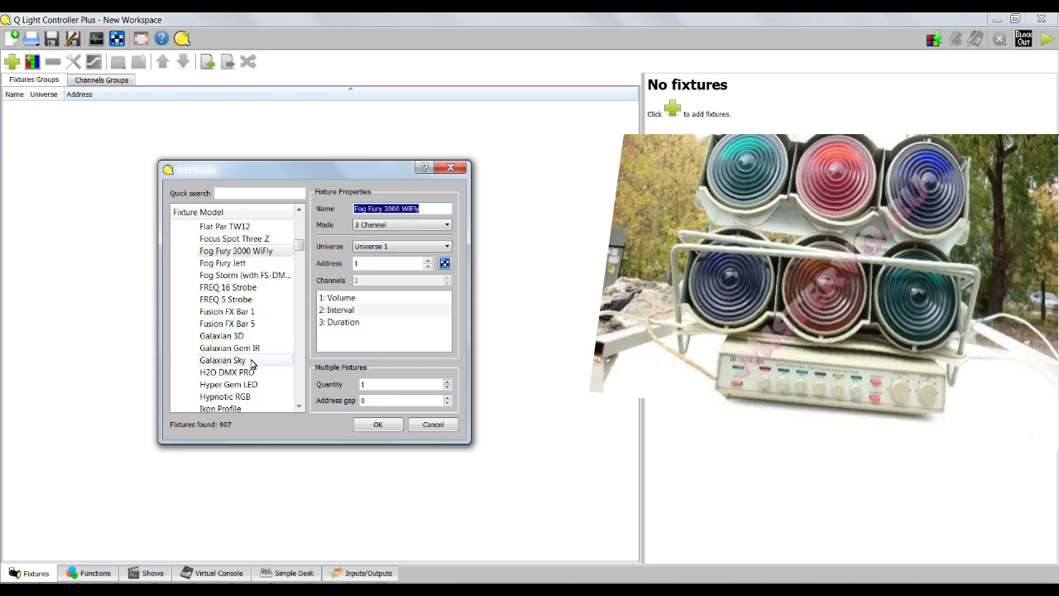
left_click_drag(303, 263, 286, 372)
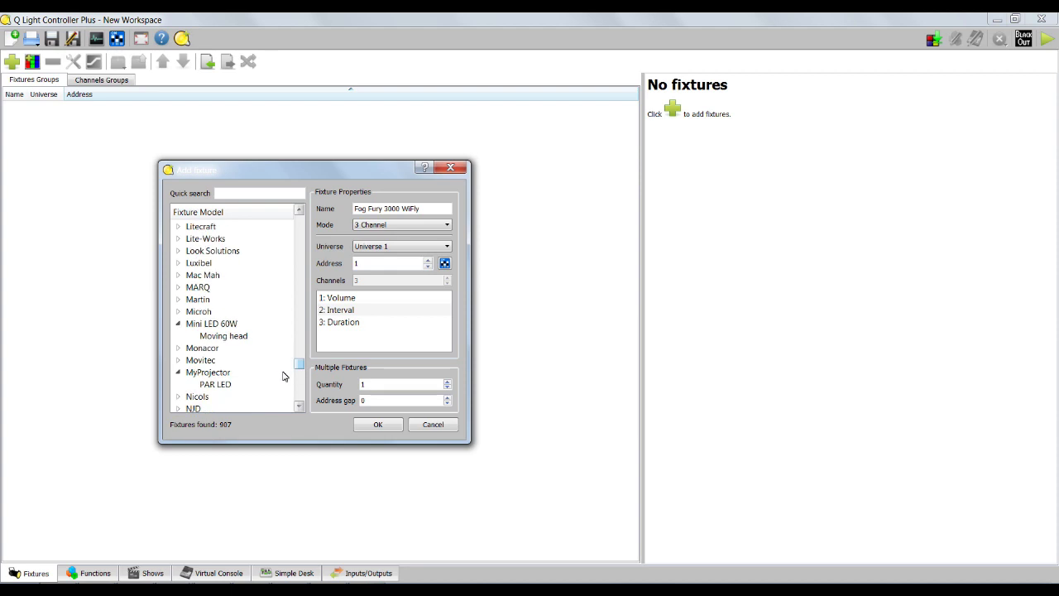
left_click(234, 263)
left_click(213, 300)
left_click(177, 300)
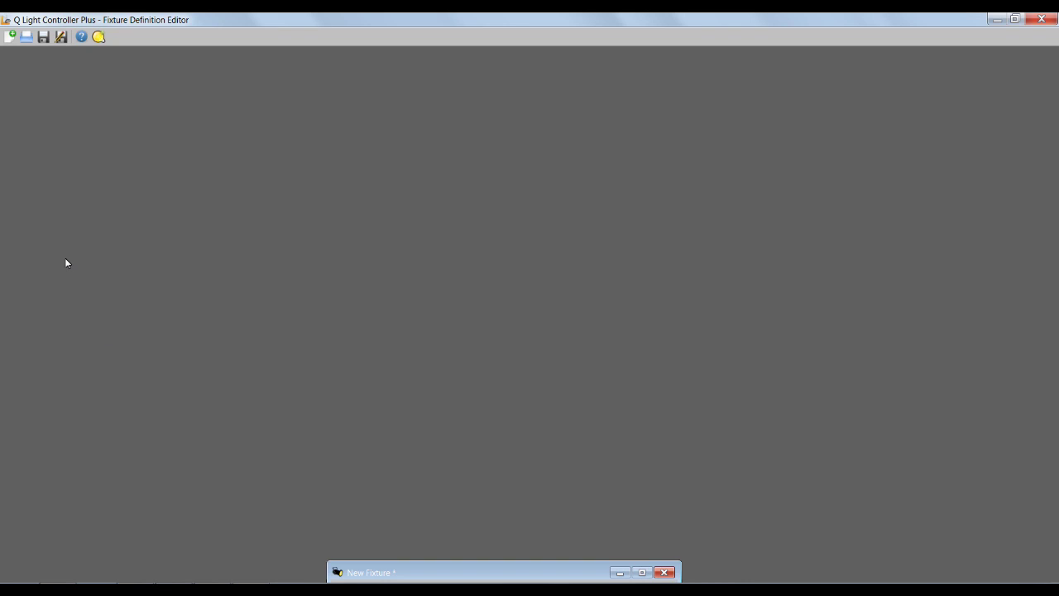
Step: Switch to the Fixture Definition Editor, restore the minimized New Fixture window and review its manufacturer and model entries
double_click(473, 572)
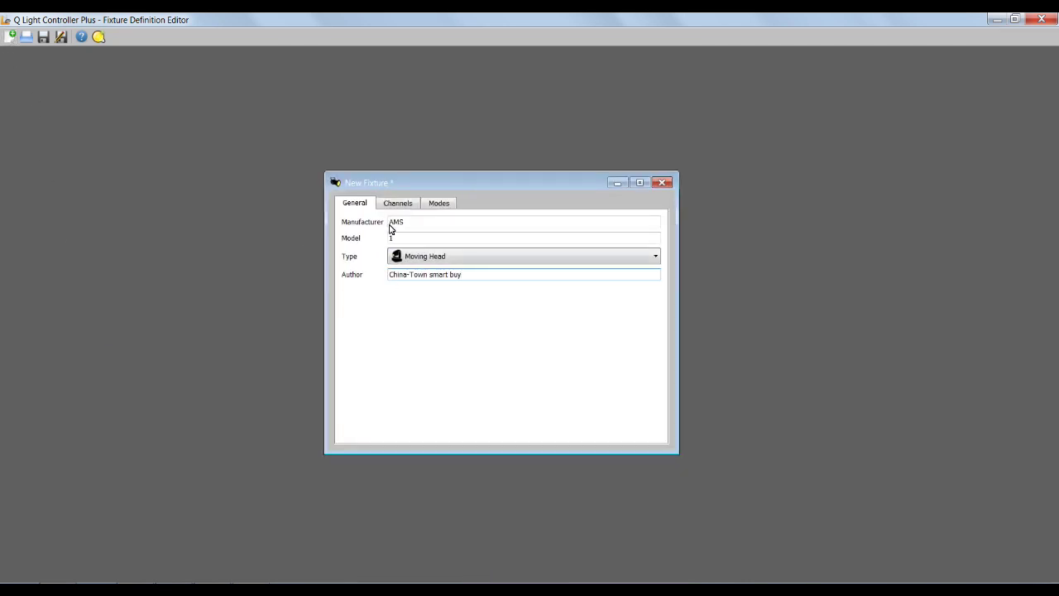
double_click(427, 223)
left_click(442, 217)
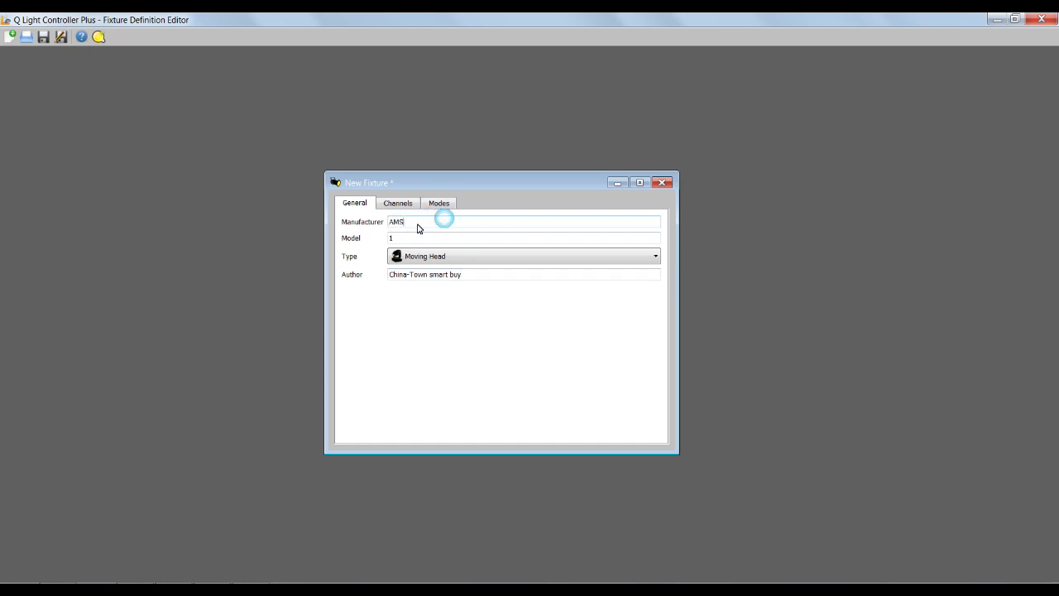
double_click(408, 225)
left_click(424, 238)
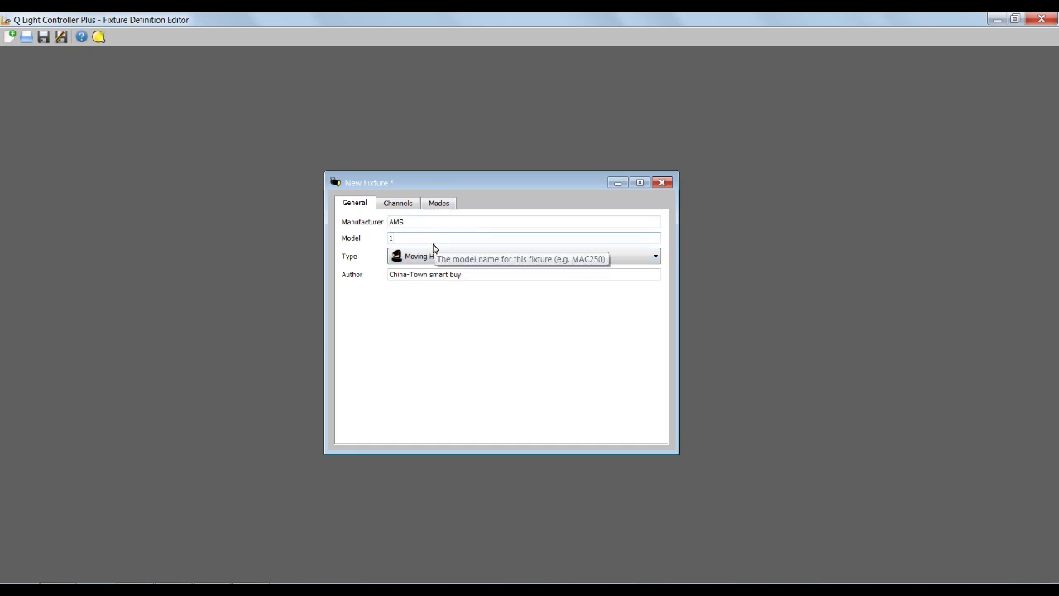
Step: Choose Moving Head as the fixture type and review the author entry
left_click(466, 257)
scroll(477, 334, "up", 1)
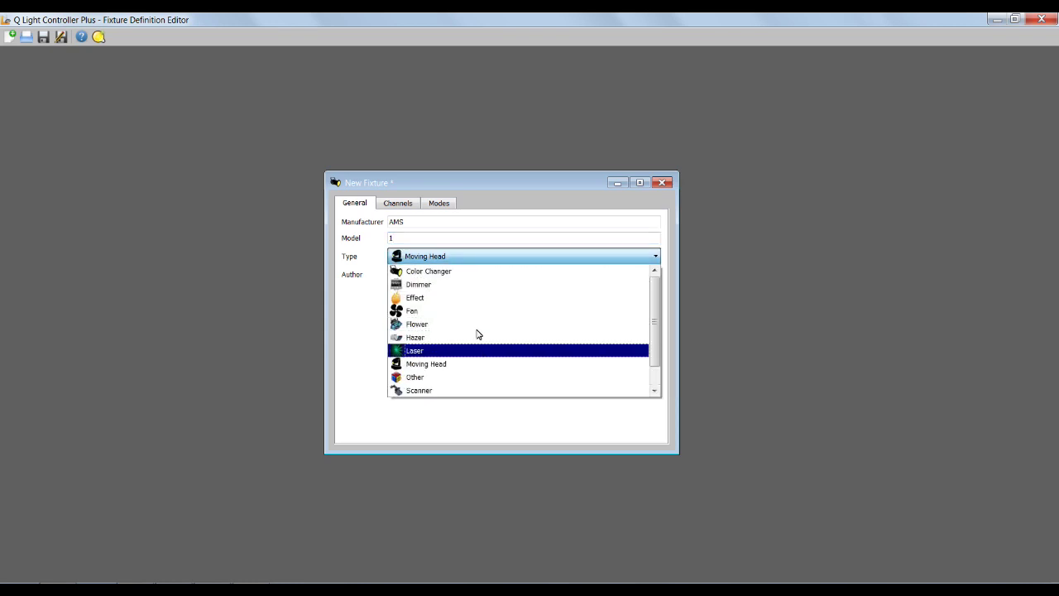
scroll(477, 334, "down", 1)
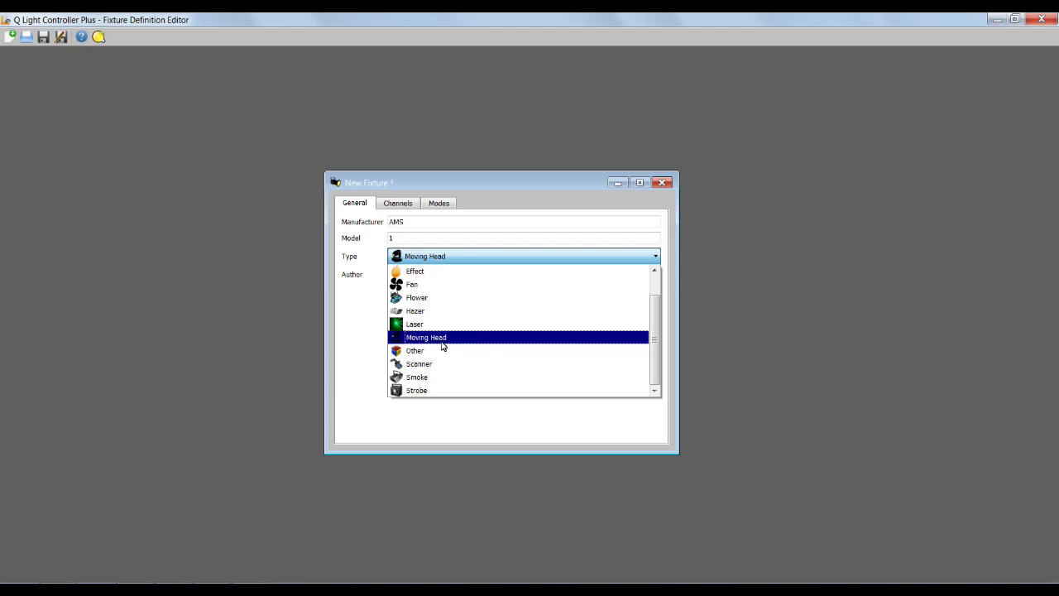
left_click(457, 337)
left_click(469, 274)
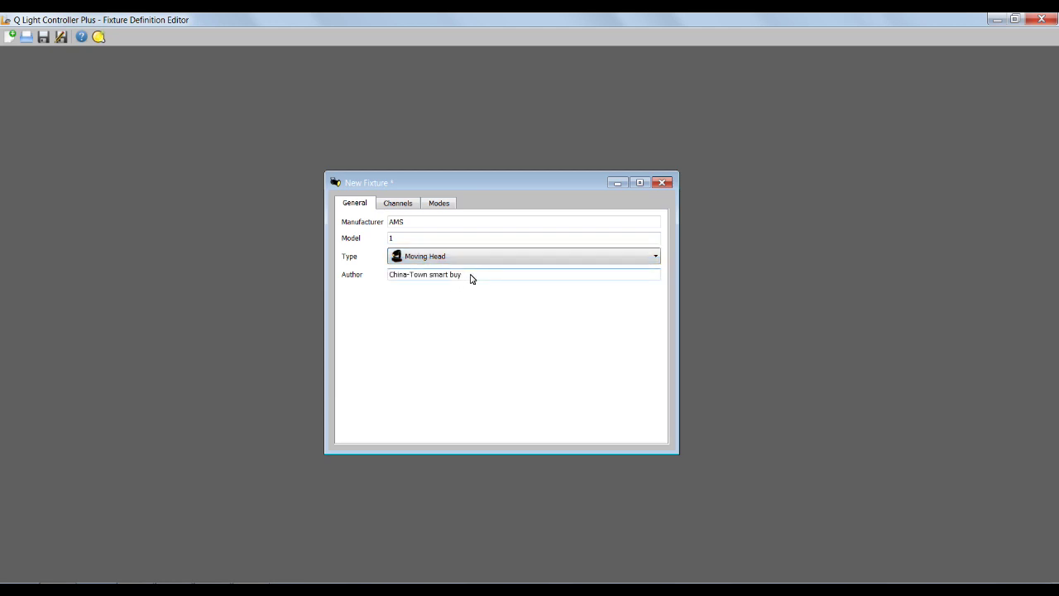
Step: Add a channel named "Поворот" to the fixture and assign it to the Pan group
left_click(404, 212)
left_click(408, 208)
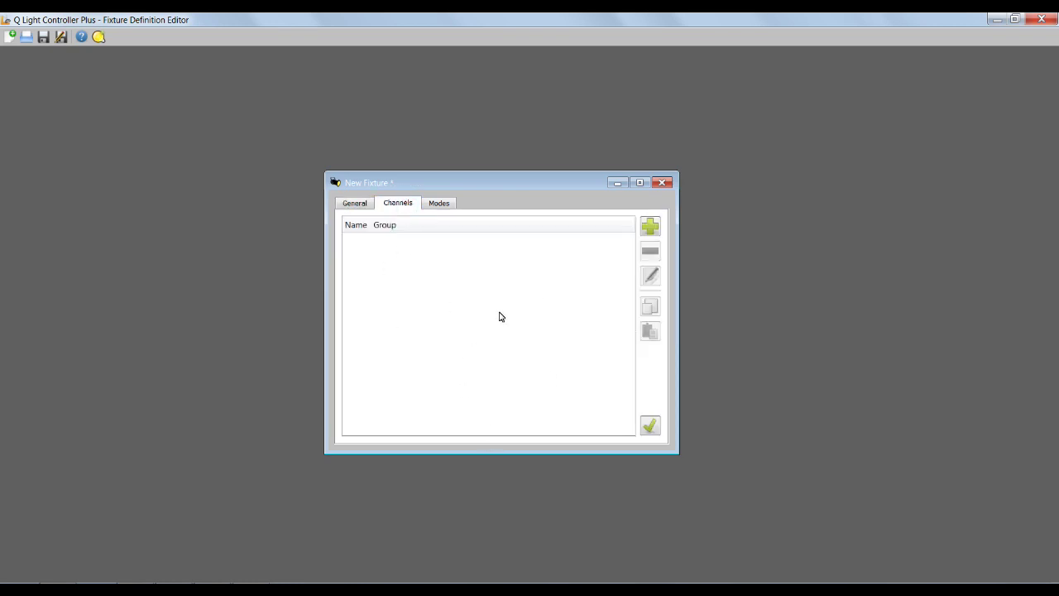
left_click(649, 226)
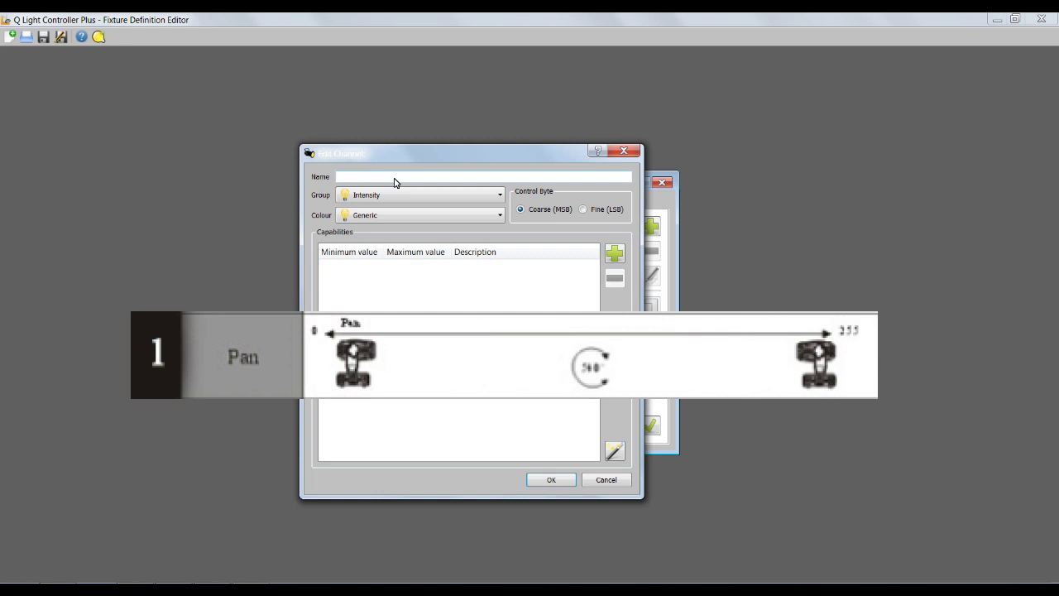
type("Поворот")
key("Tab")
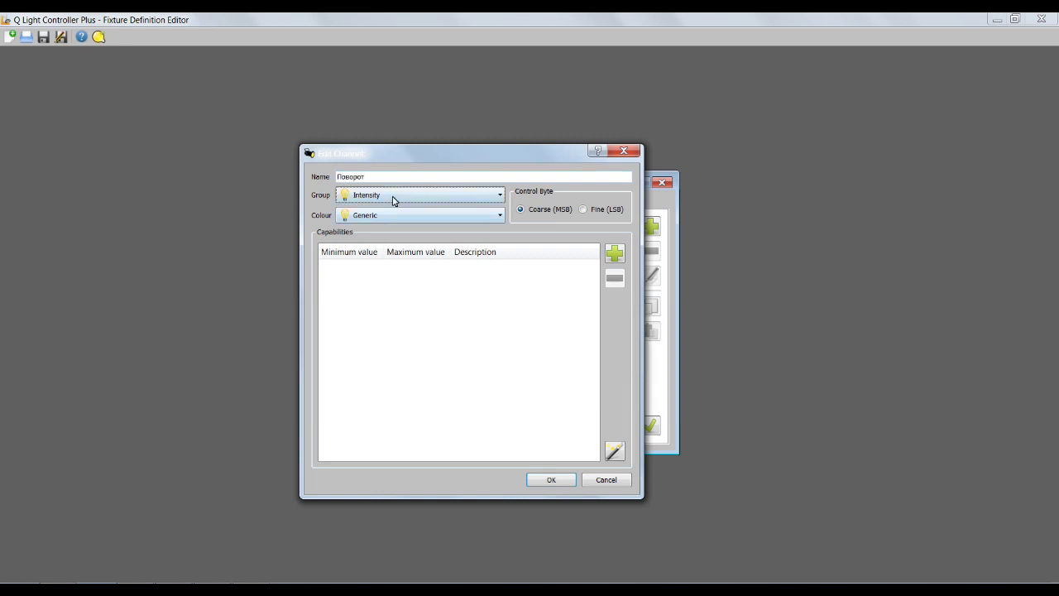
left_click(394, 200)
scroll(430, 284, "down", 1)
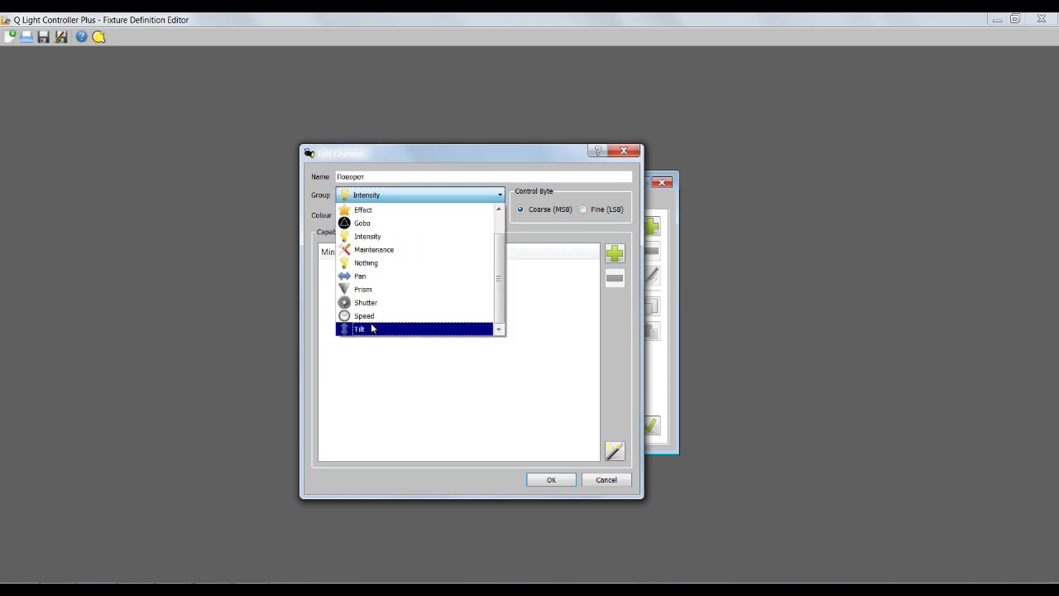
left_click(369, 275)
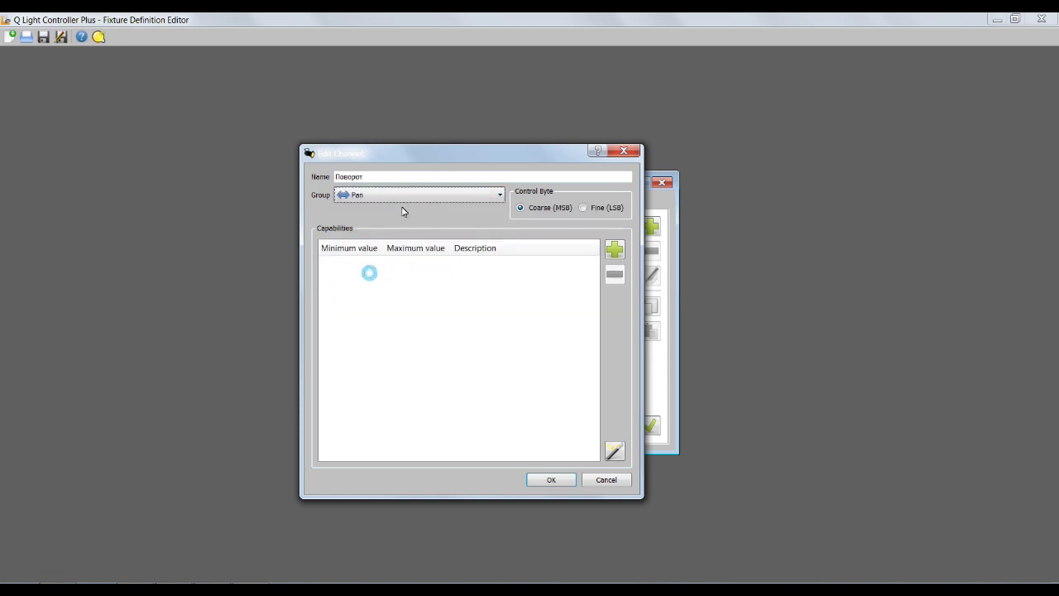
Step: Add a capability to the pan channel ranging from 0 to 150, described as "Поворот по горизонтали"
left_click(614, 250)
left_click(335, 262)
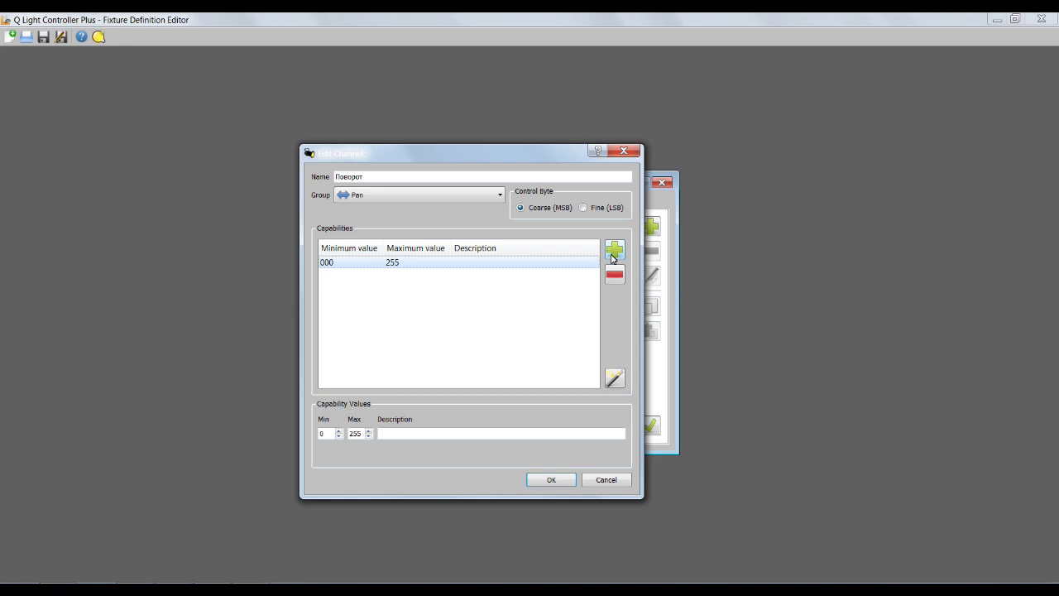
left_click(412, 263)
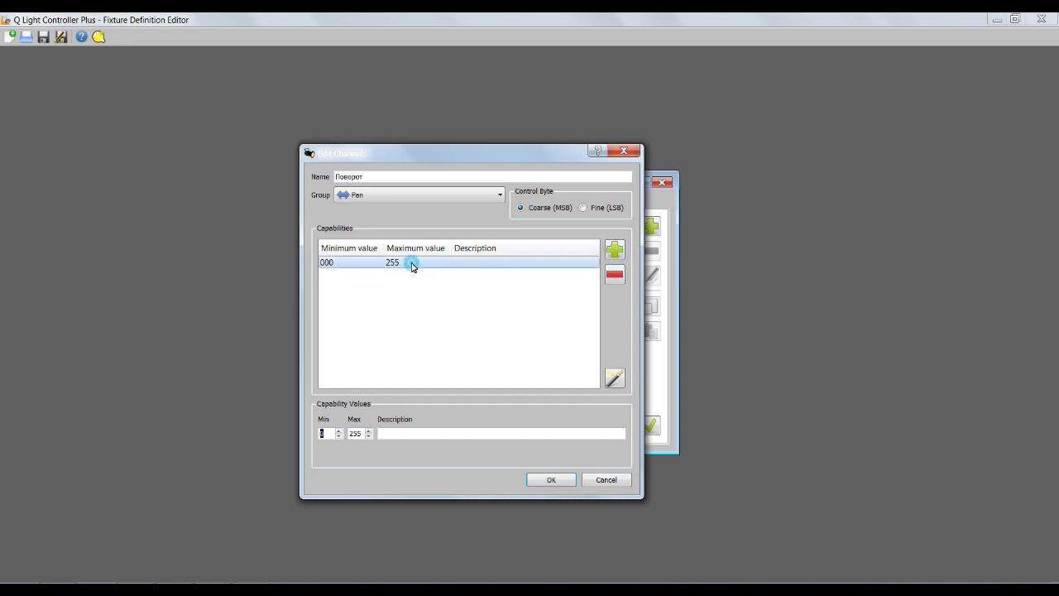
left_click(390, 262)
double_click(356, 433)
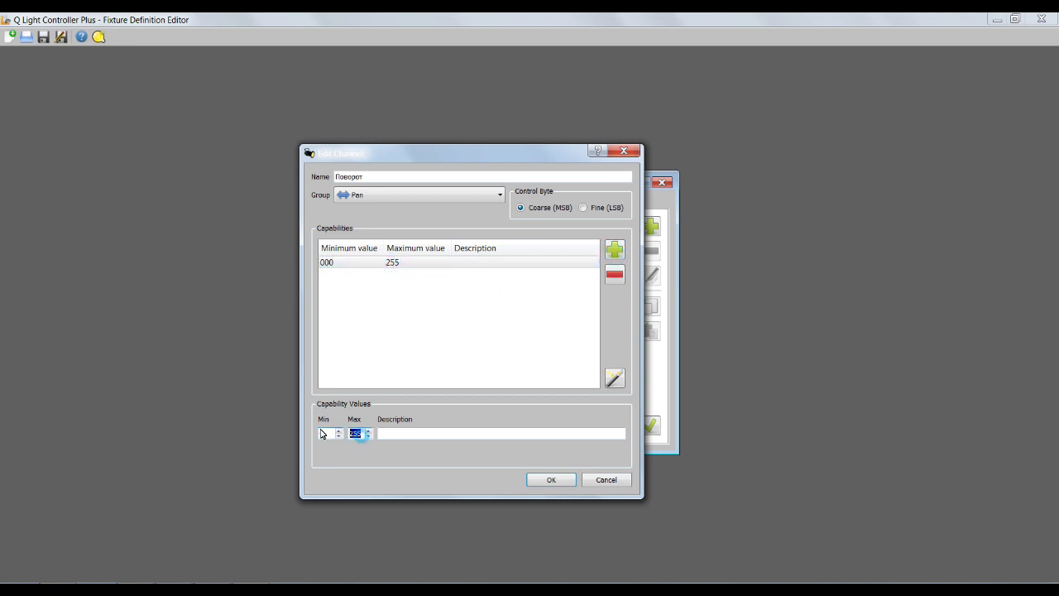
type("150")
left_click(453, 357)
left_click(454, 442)
type("Поворот по горизонтали")
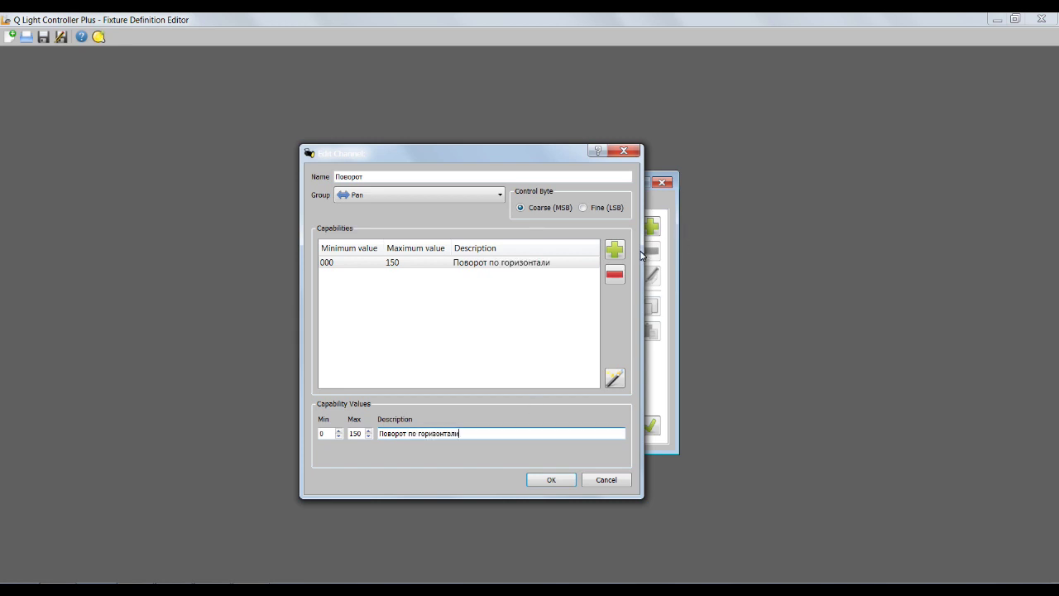
Step: Try a second capability on the pan channel for 151 to 255, described as "Наклоны", and remove it again
left_click(615, 249)
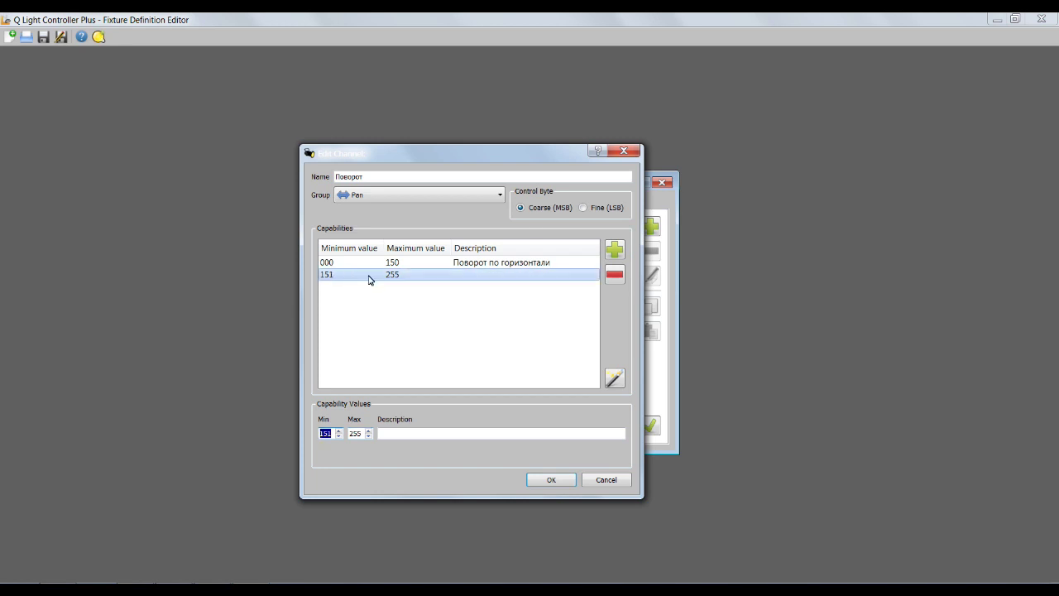
left_click(409, 434)
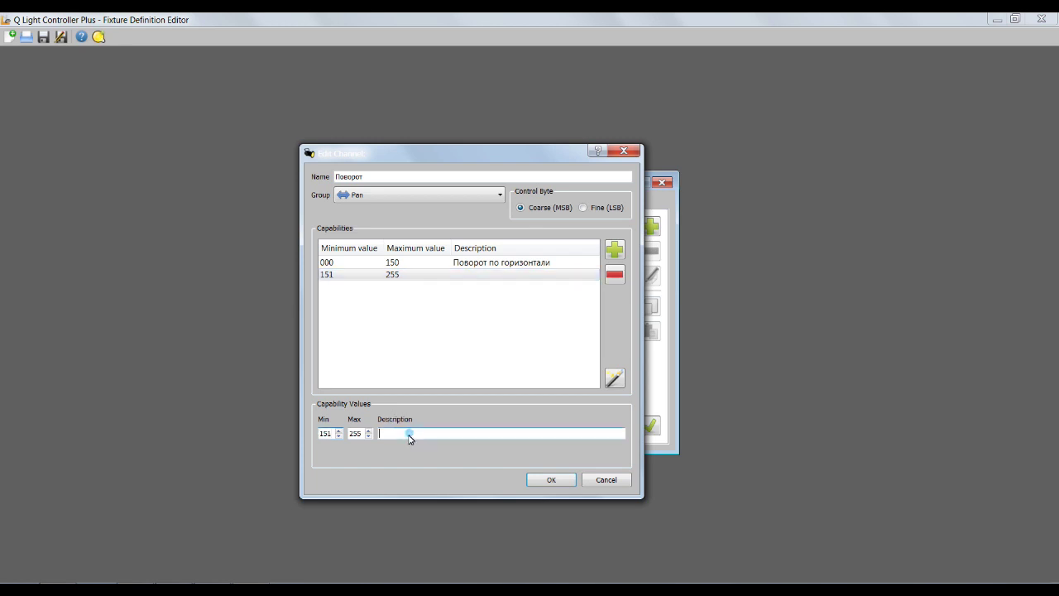
type("Наклоны")
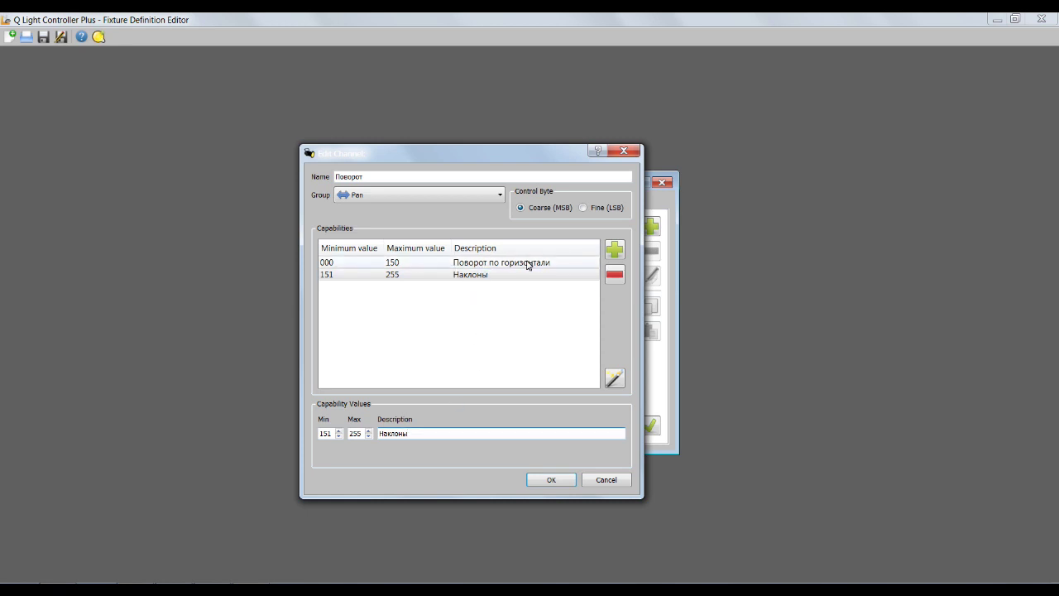
left_click(466, 333)
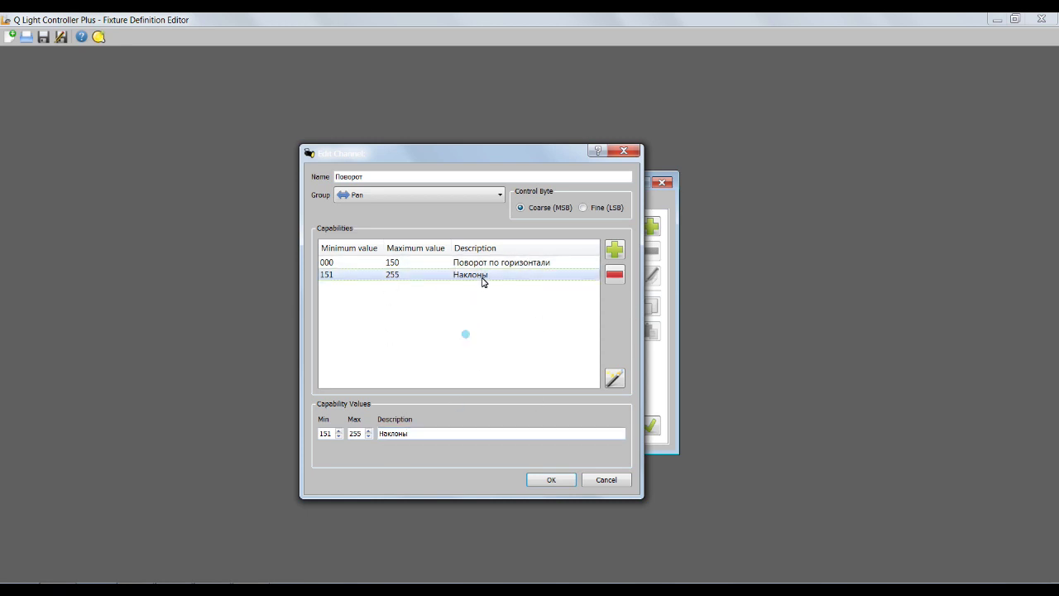
left_click(615, 277)
Step: Set the maximum of the "Поворот по горизонтали" capability to 255 and save the channel
double_click(358, 434)
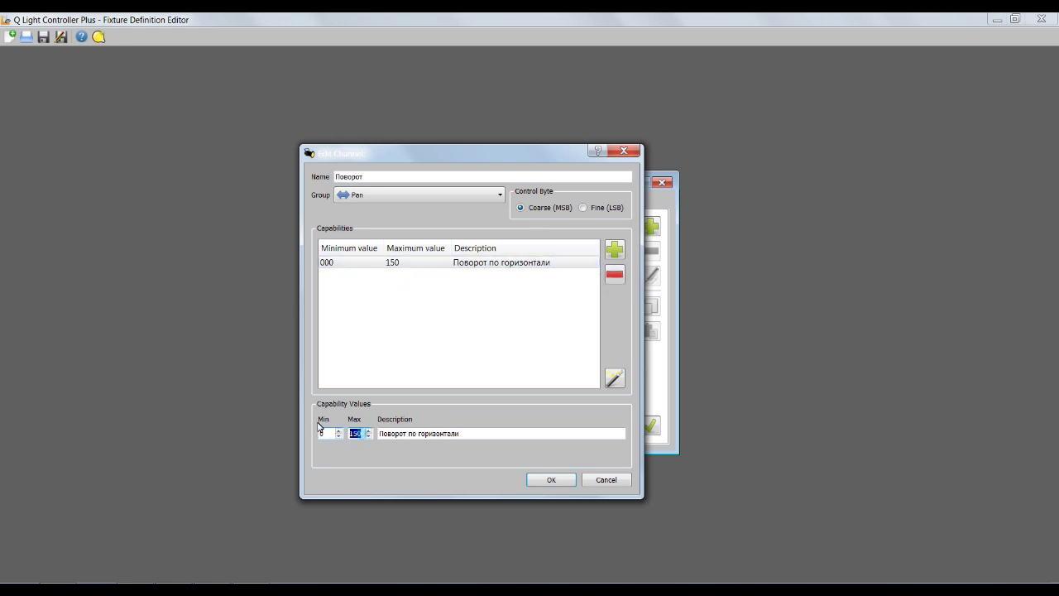
type("255")
left_click(345, 334)
left_click(526, 321)
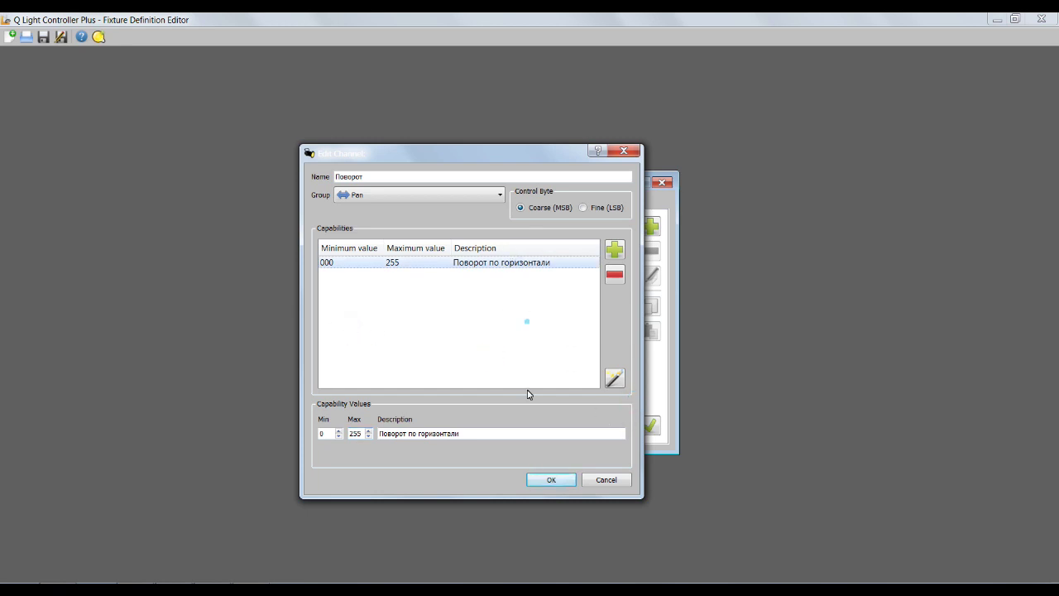
left_click(541, 483)
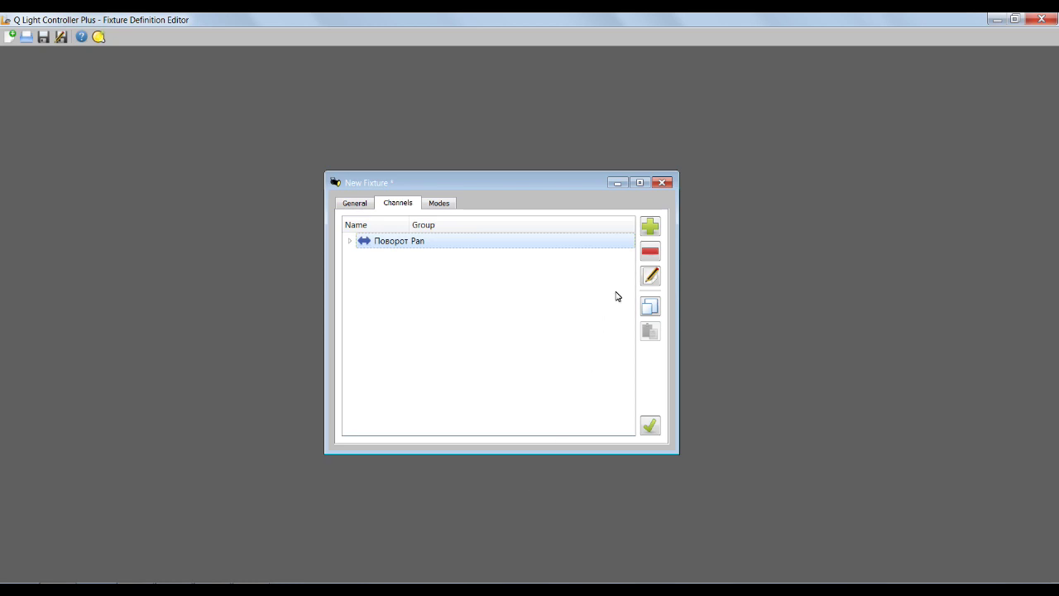
Step: Add a second channel named "Наклон" and assign it to the Tilt group
left_click(649, 226)
left_click(368, 159)
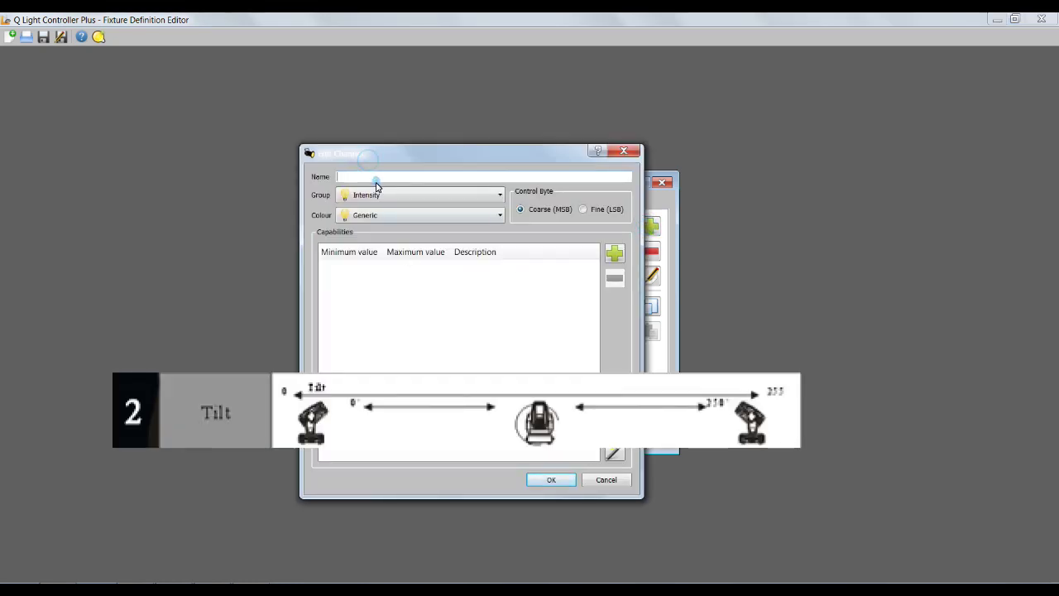
type("Наклон")
left_click(395, 194)
scroll(395, 295, "down", 2)
left_click(394, 327)
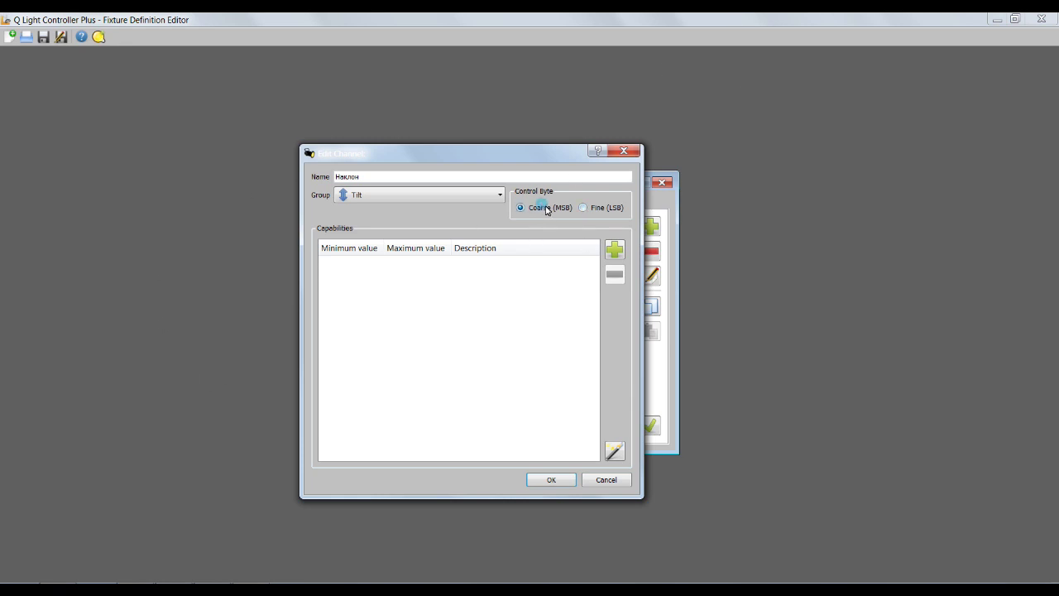
Step: Add a 0 to 255 capability described as "Наклоны" to the tilt channel and save the channel
left_click(614, 250)
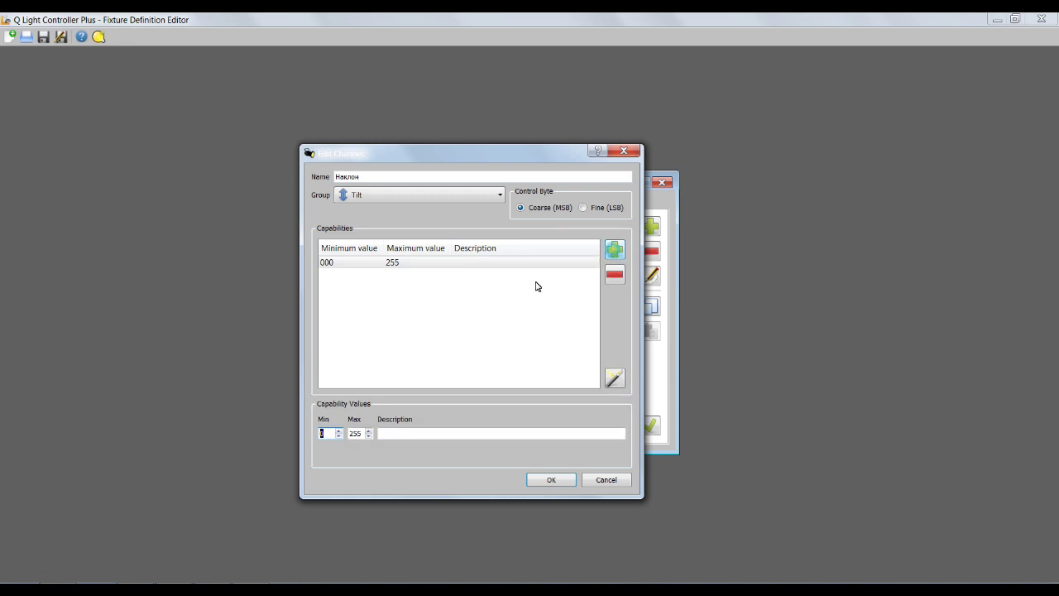
left_click(388, 434)
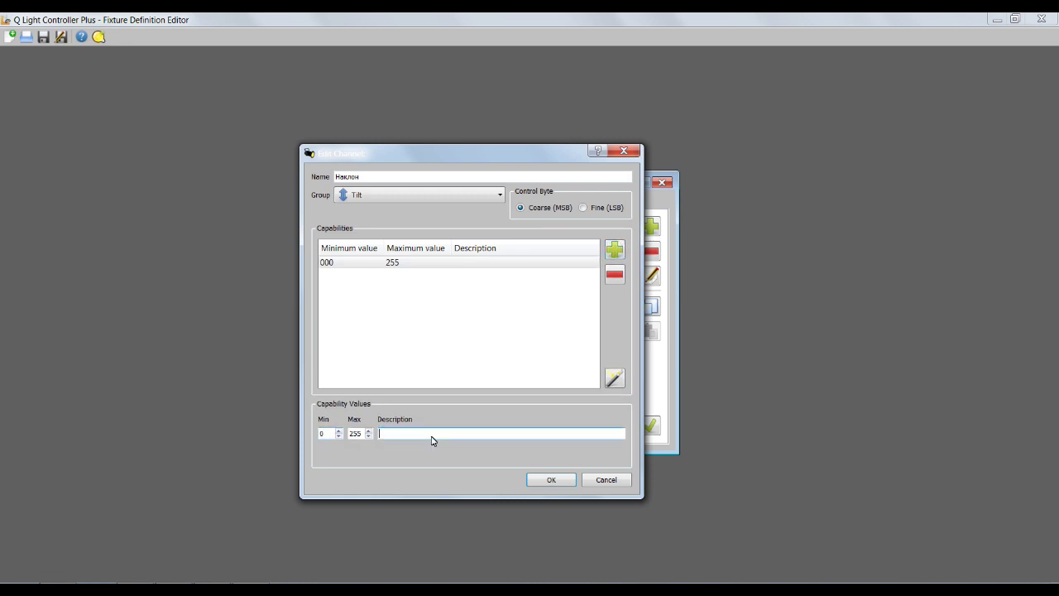
type("ы")
left_click(540, 346)
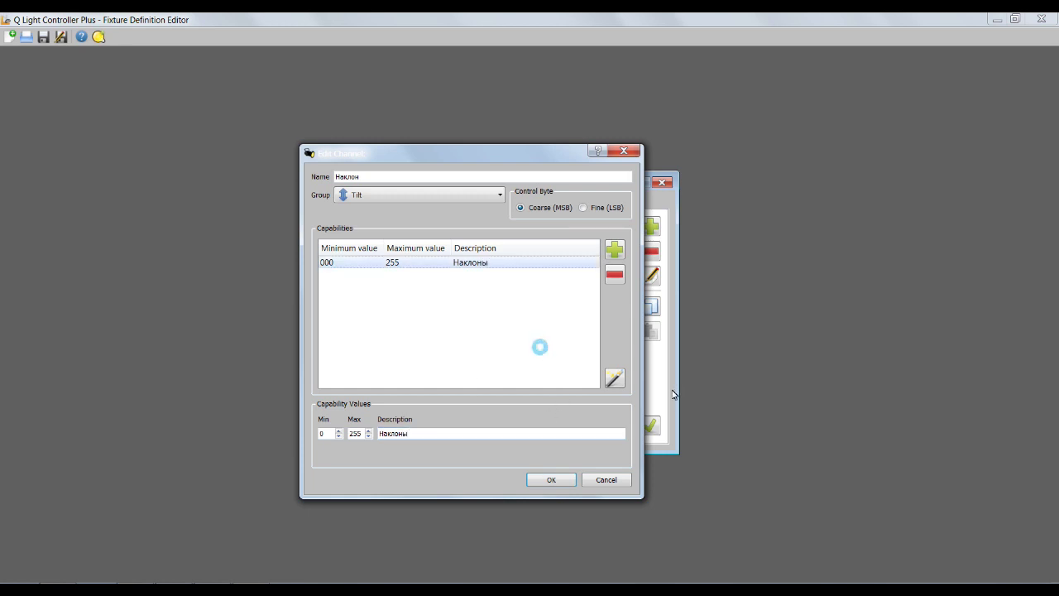
left_click(552, 480)
left_click(432, 240)
left_click(429, 256)
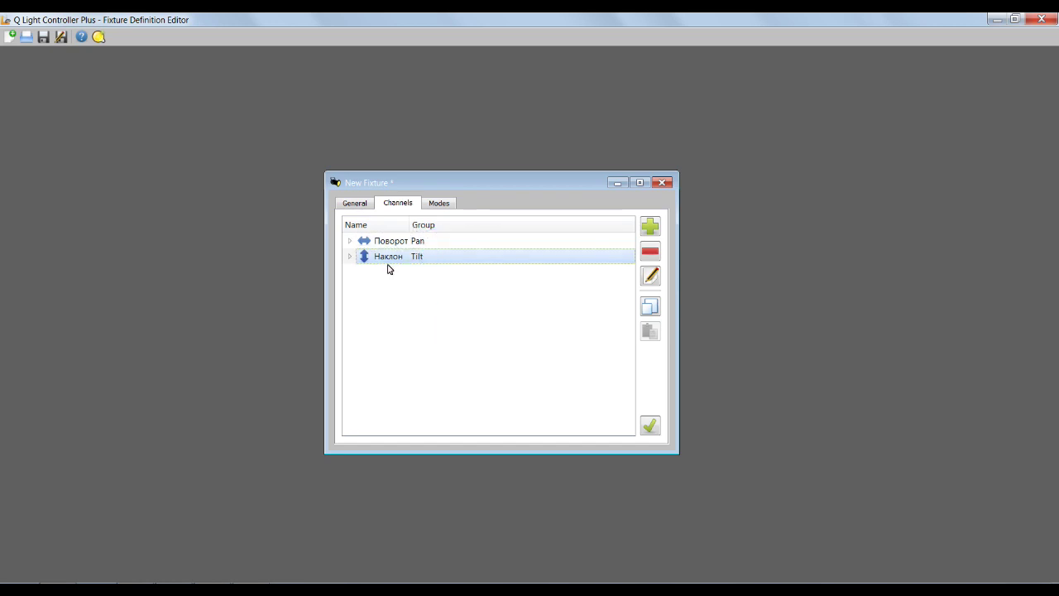
Step: Add a third channel named "Яркость" in the Intensity group with the Generic colour
left_click(650, 226)
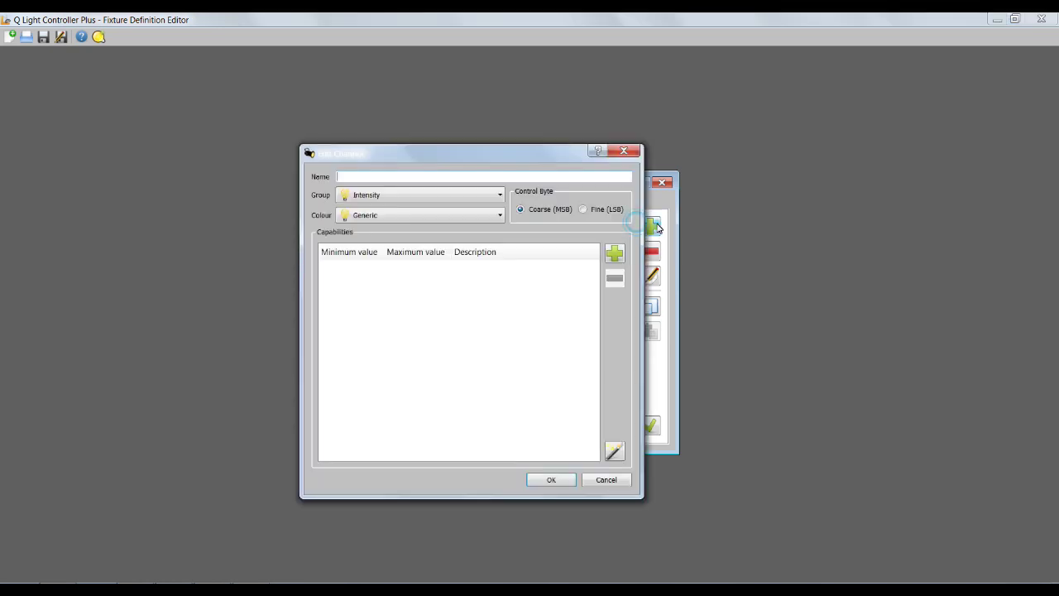
left_click(380, 195)
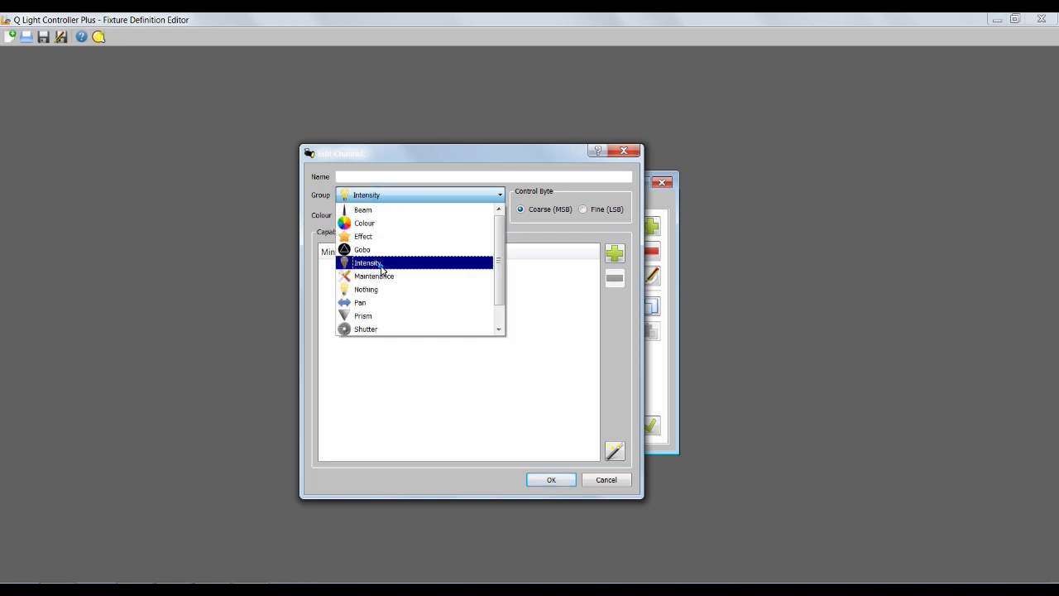
left_click(376, 263)
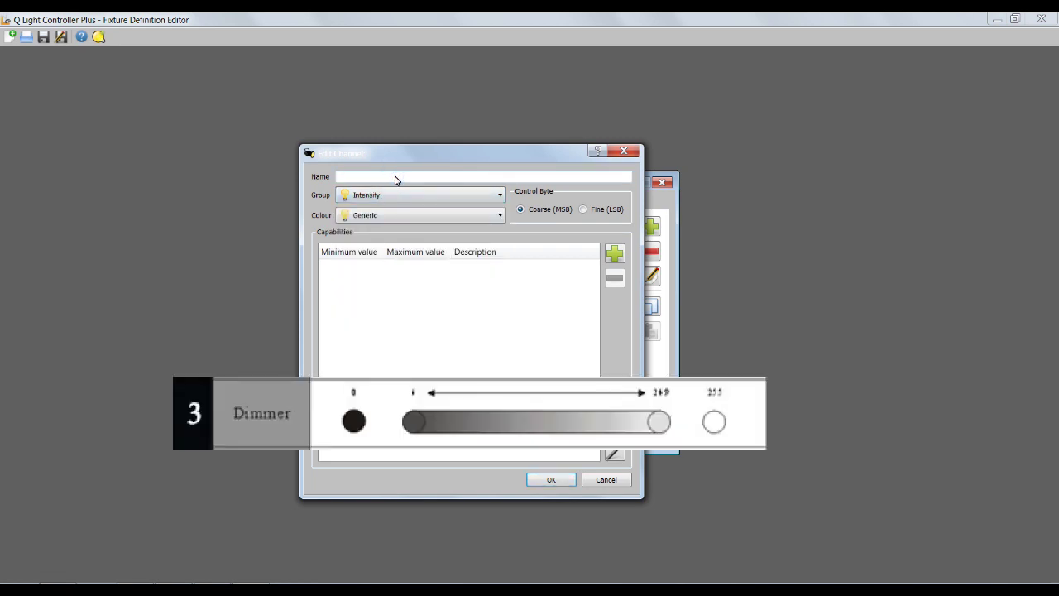
left_click(383, 217)
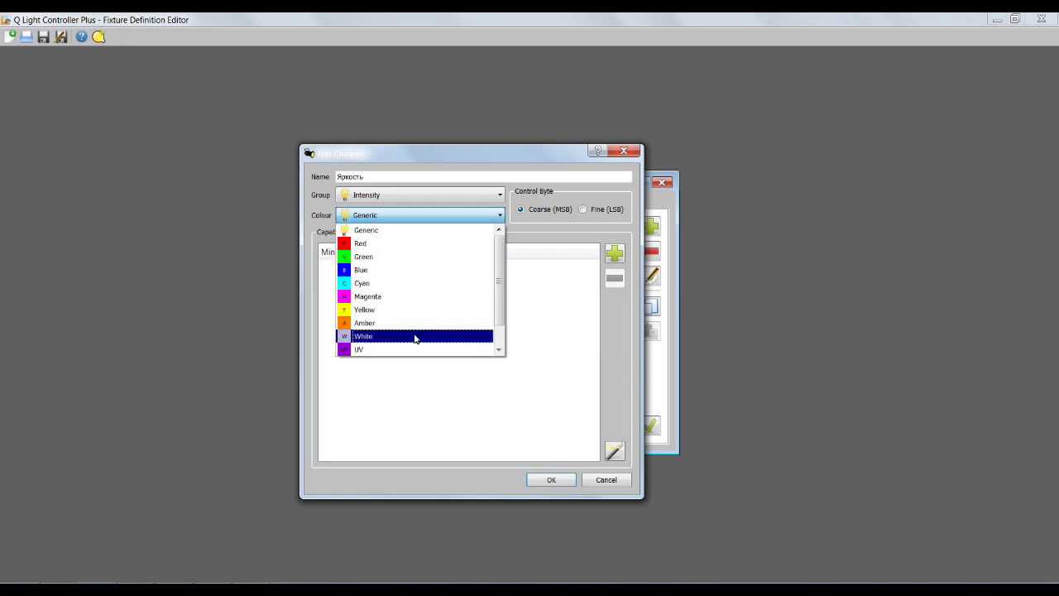
left_click(402, 230)
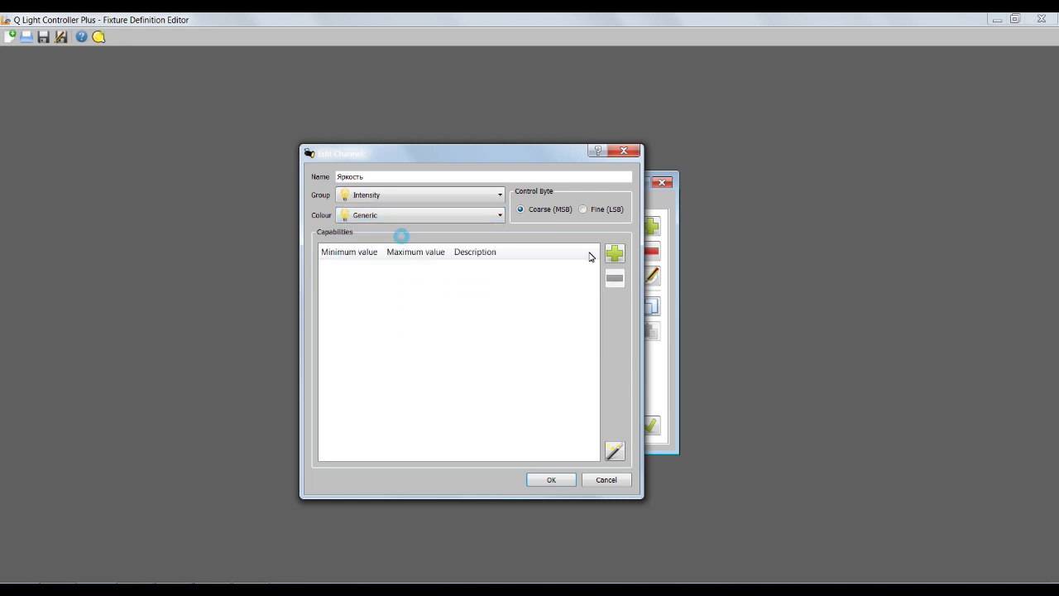
Step: Add a 0 to 255 capability described as "Яркость" to the intensity channel and save the channel
left_click(615, 252)
left_click(407, 436)
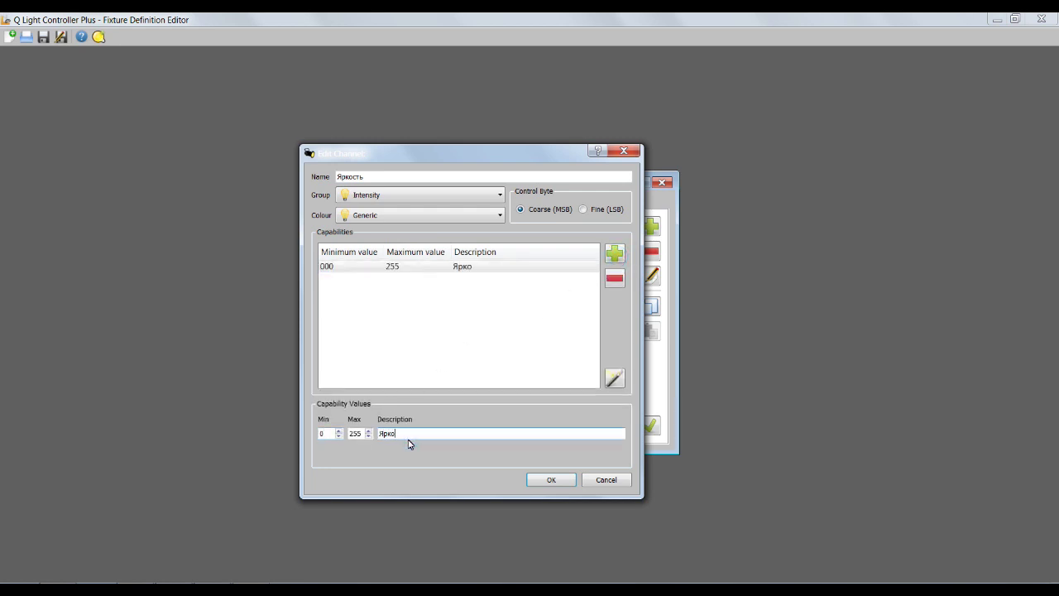
right_click(364, 432)
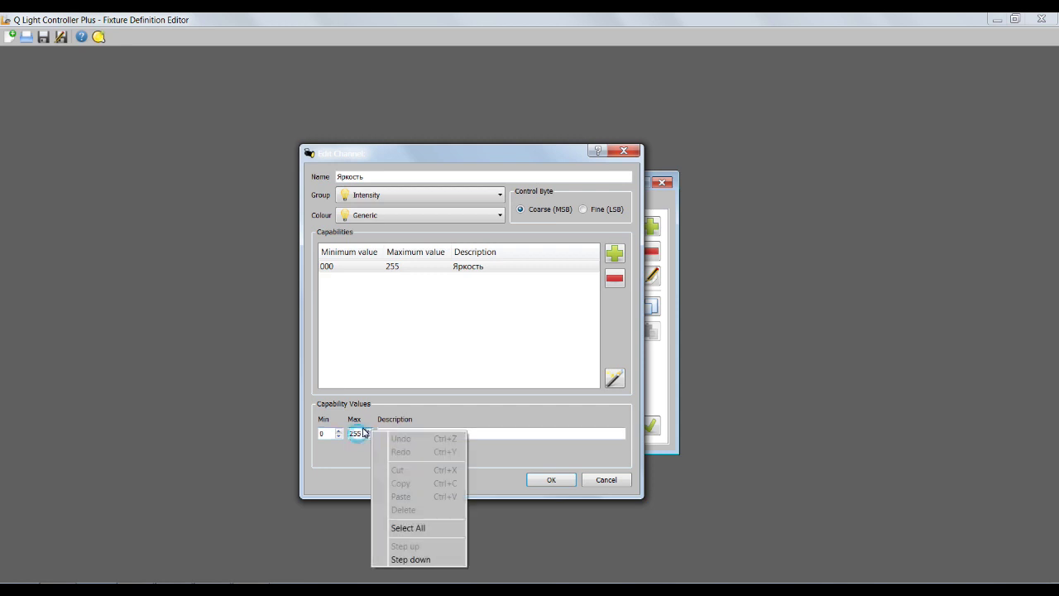
left_click(375, 377)
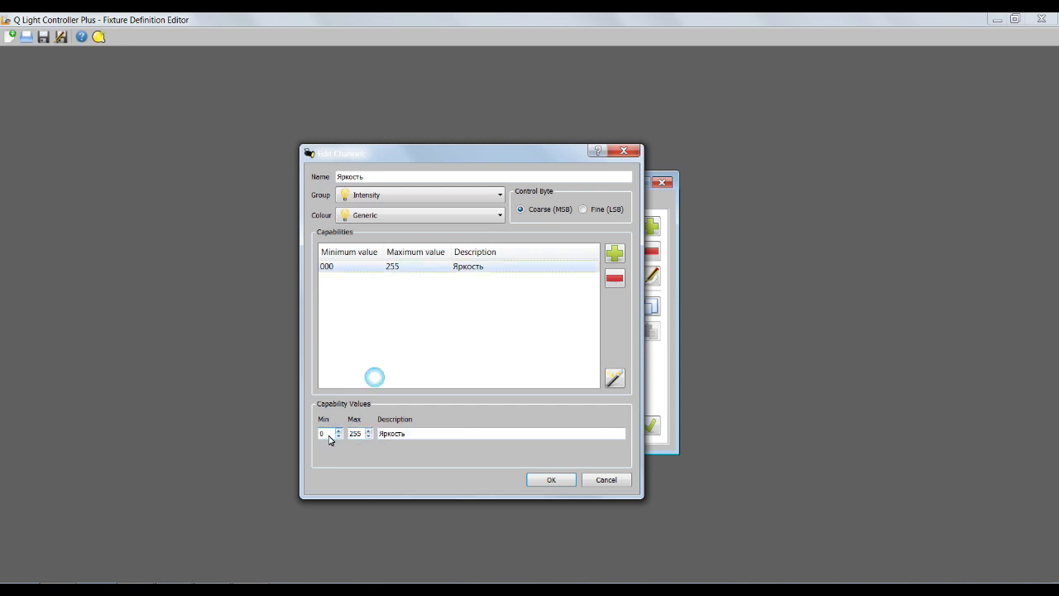
left_click(567, 481)
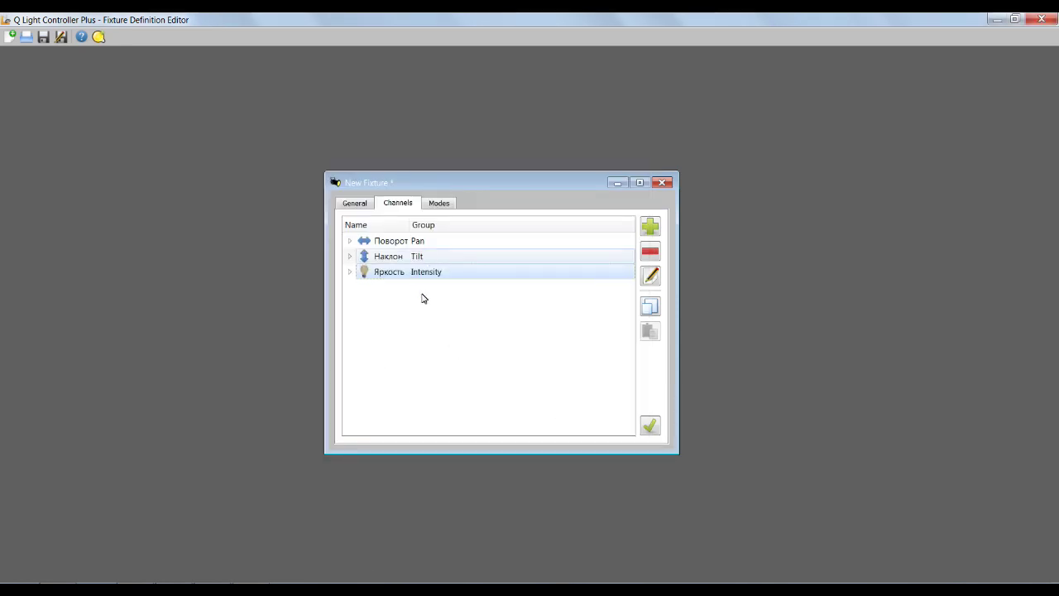
Step: Add a fourth channel named "Гобо" and assign it to the Gobo group
left_click(650, 227)
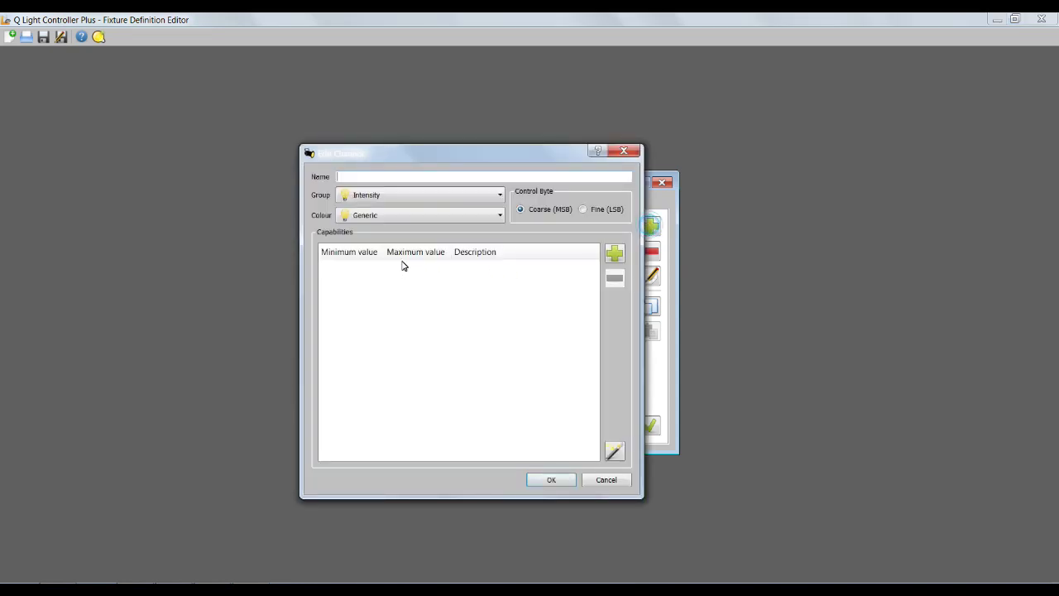
left_click(401, 197)
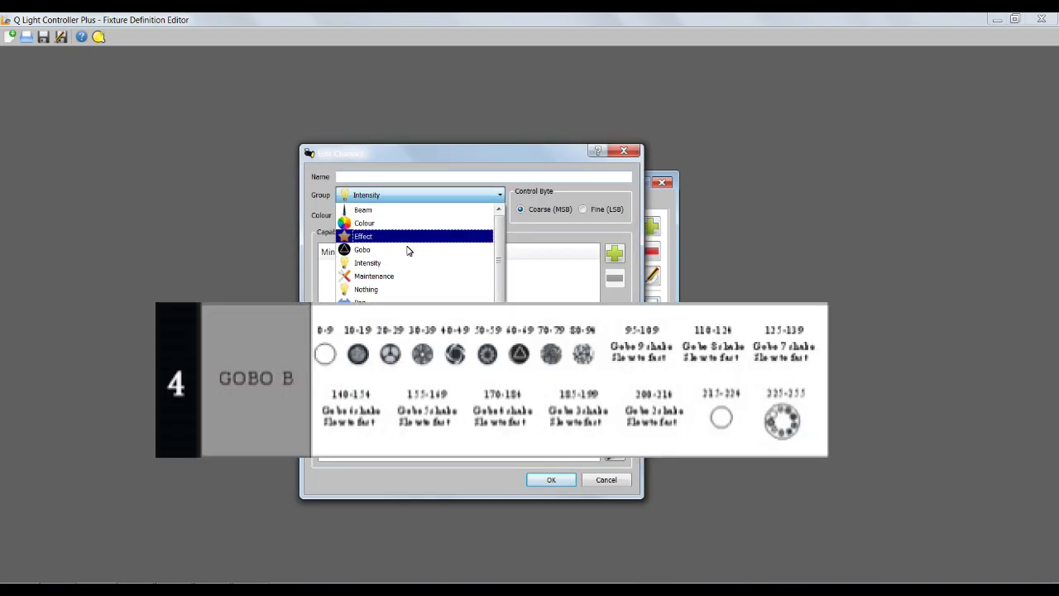
left_click(407, 248)
left_click(379, 177)
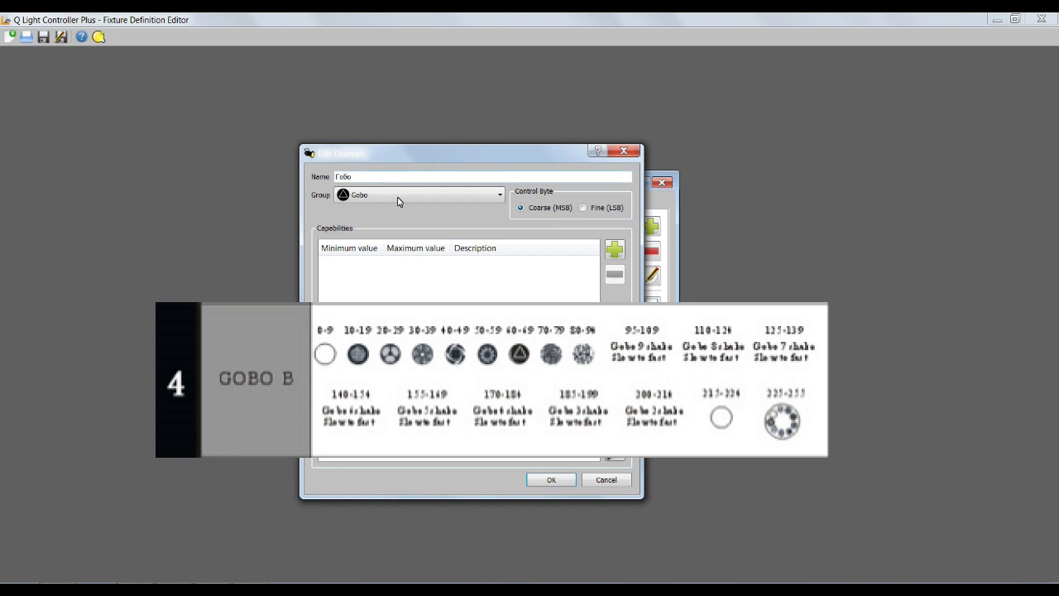
Step: Add a 0 to 10 capability described as "Прозрачный луч" to the gobo channel
left_click(614, 249)
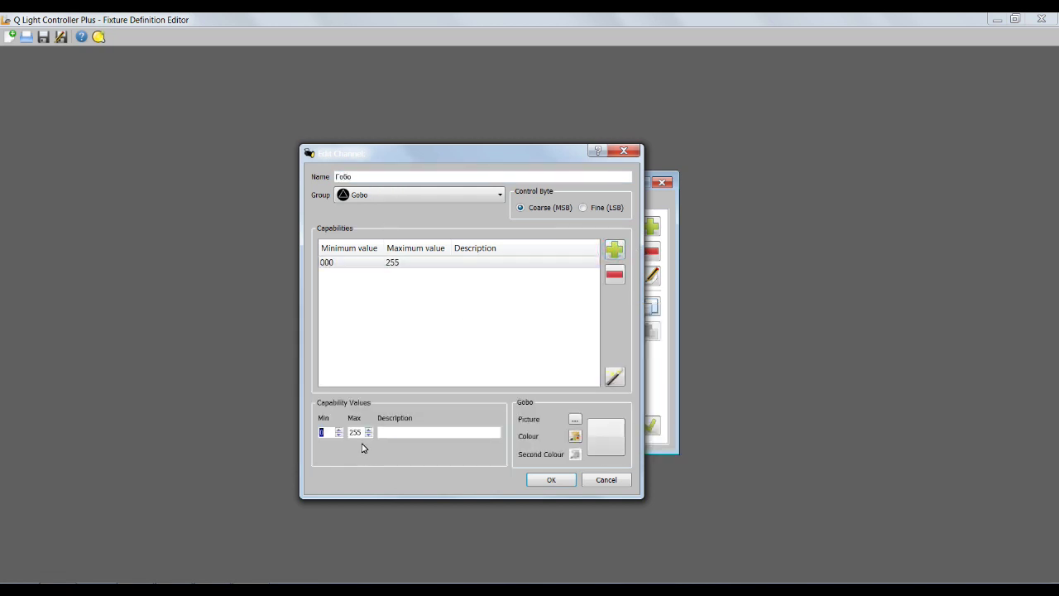
double_click(358, 432)
type("10")
left_click(406, 433)
type("Прозрачный луч")
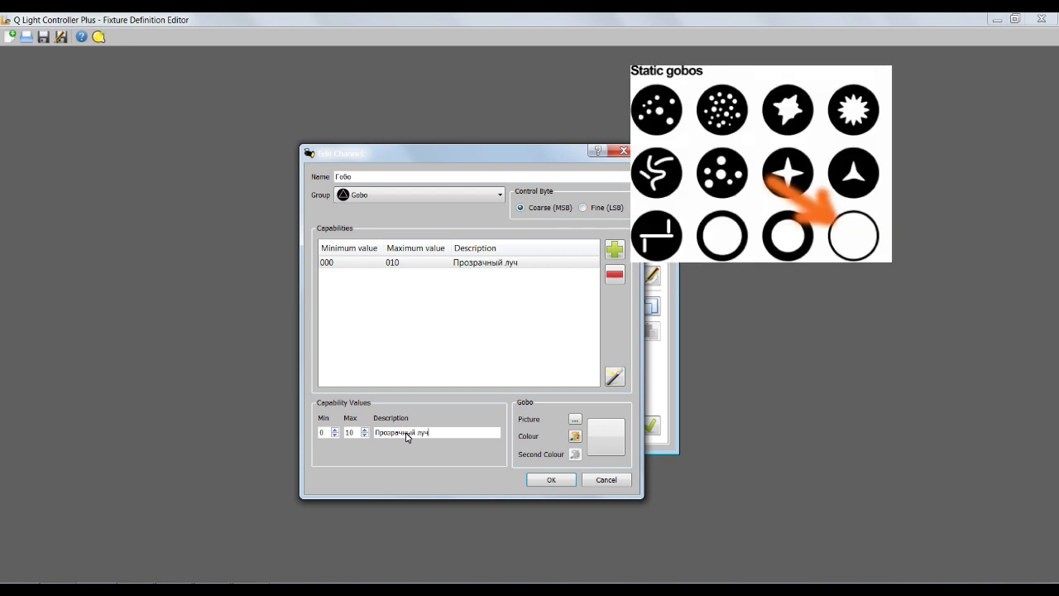
Step: Assign the picture gobo00003 from the SGM folder to the "Прозрачный луч" capability
left_click(575, 419)
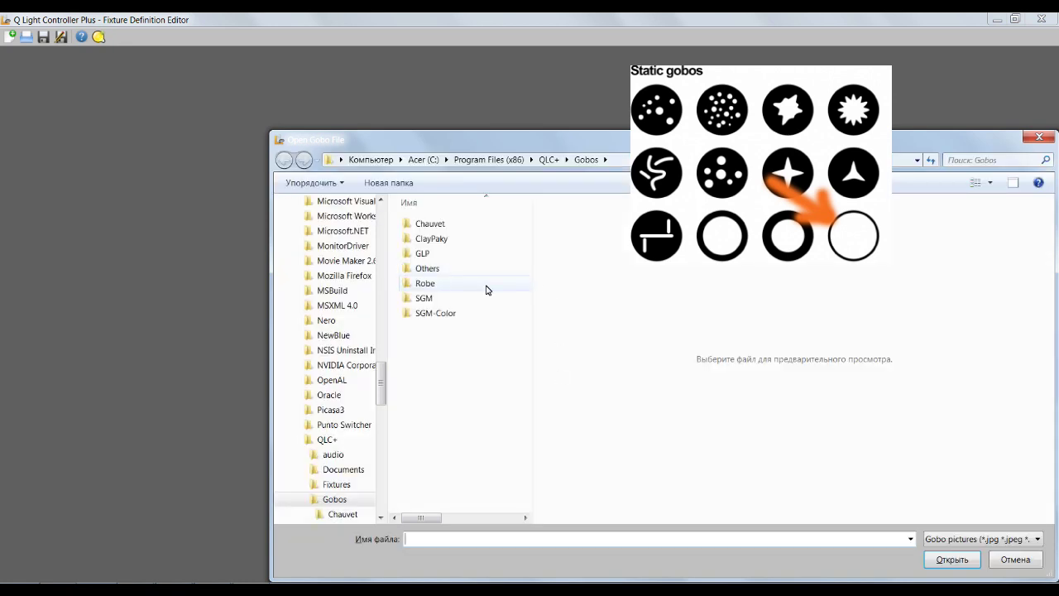
double_click(455, 298)
left_click(441, 277)
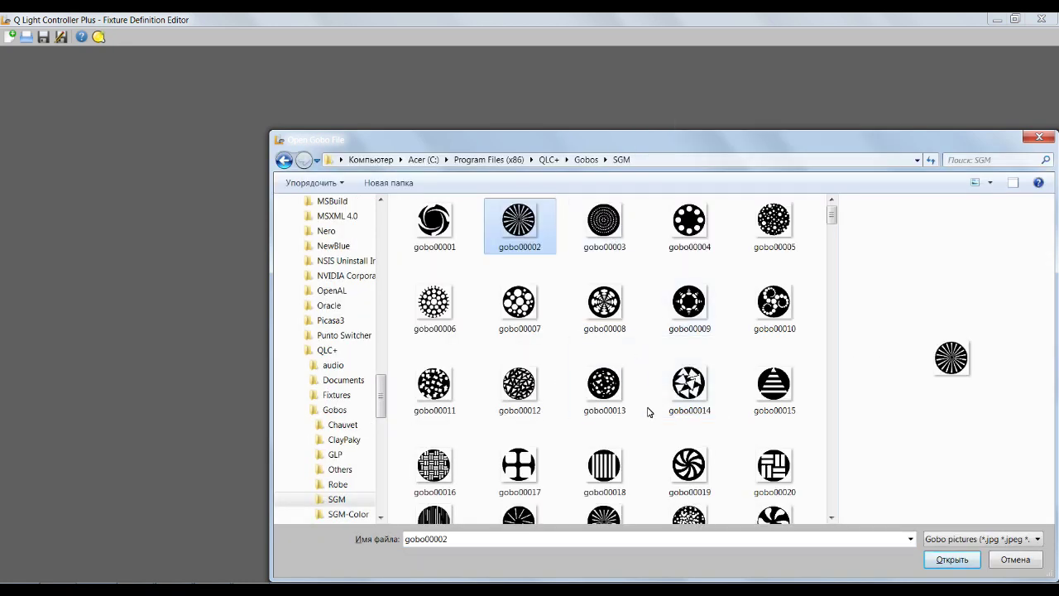
left_click(605, 234)
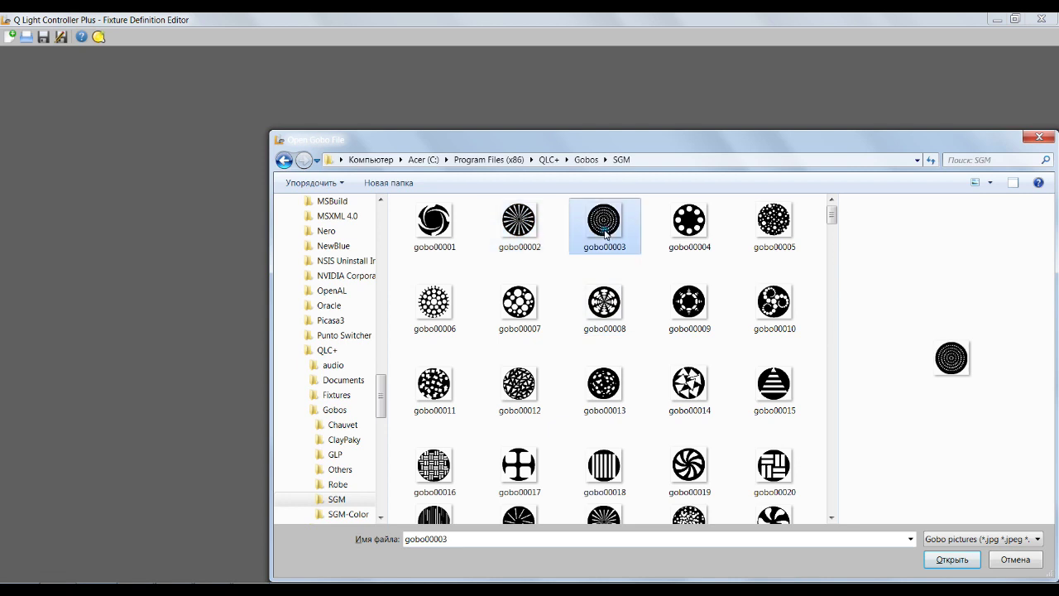
left_click(948, 563)
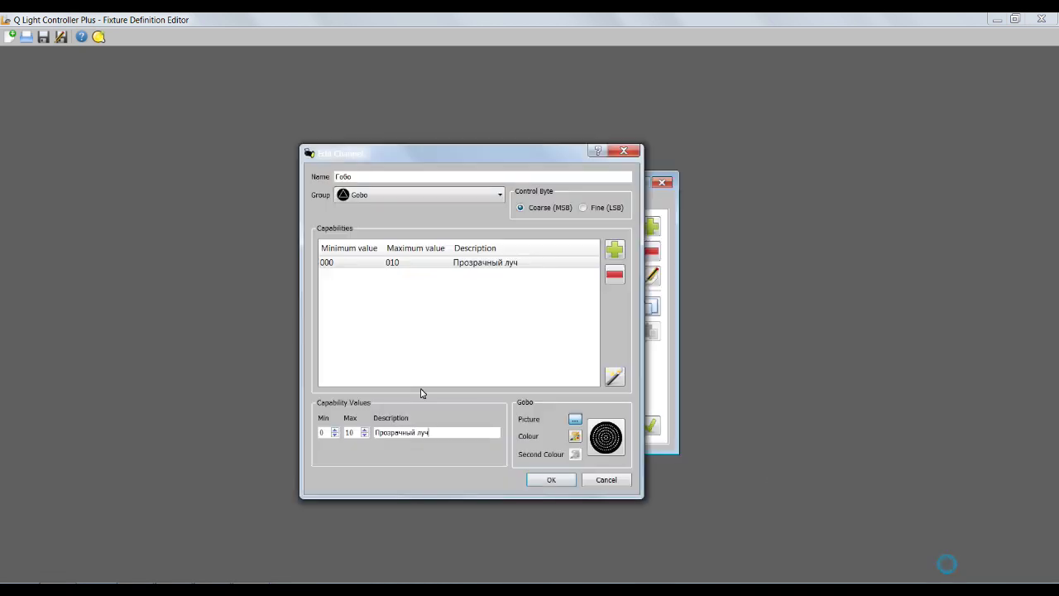
left_click(576, 436)
left_click(579, 427)
Step: Add a second gobo capability for 11 to 22, described as "Круги"
left_click(615, 249)
left_click(325, 431)
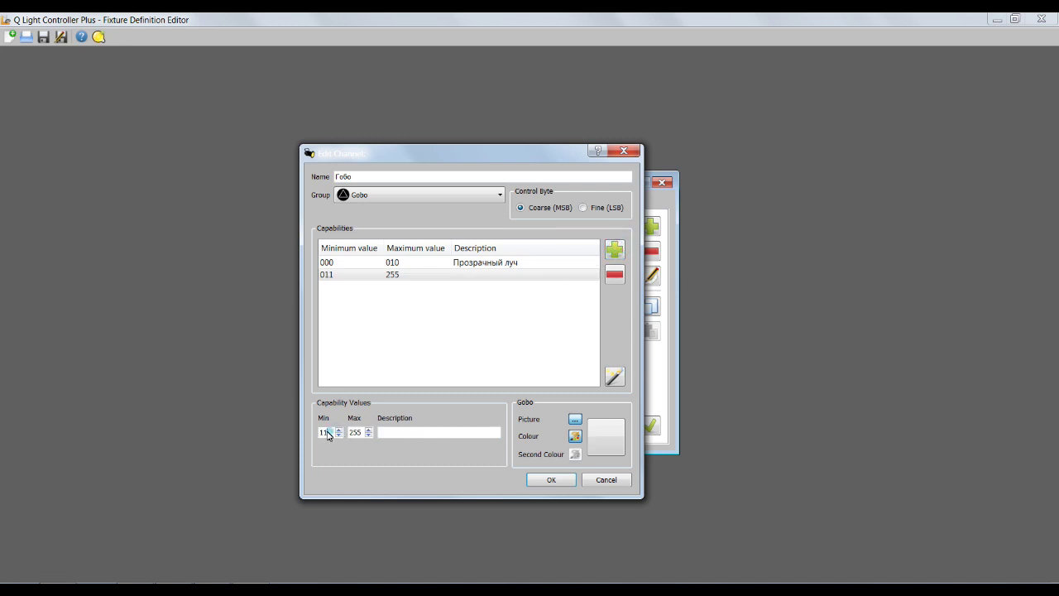
double_click(355, 432)
type("22")
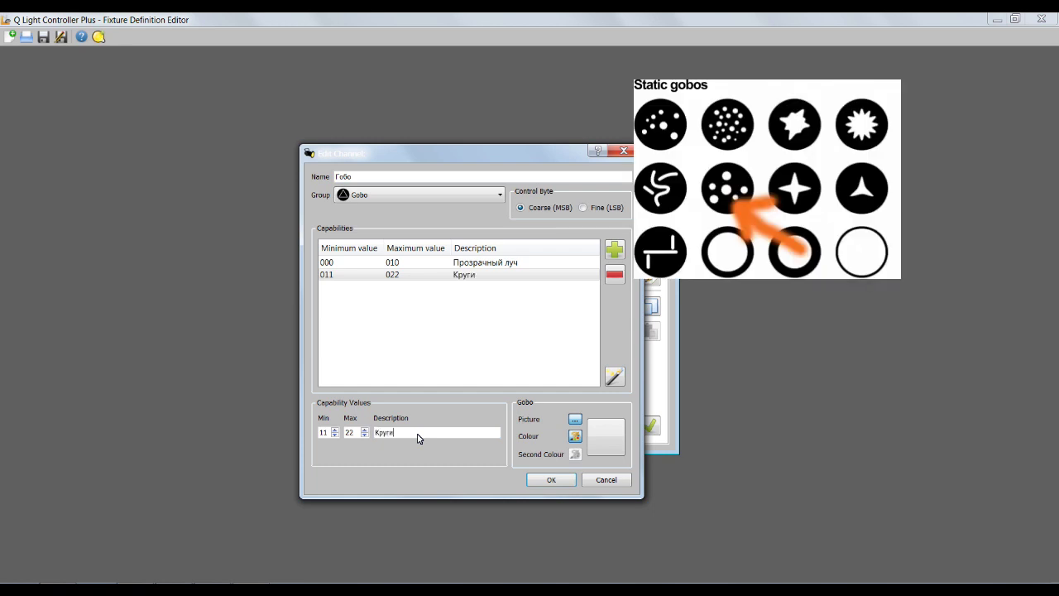
Step: Assign the picture gobo00008 from the Robe folder to the "Круги" capability
left_click(575, 420)
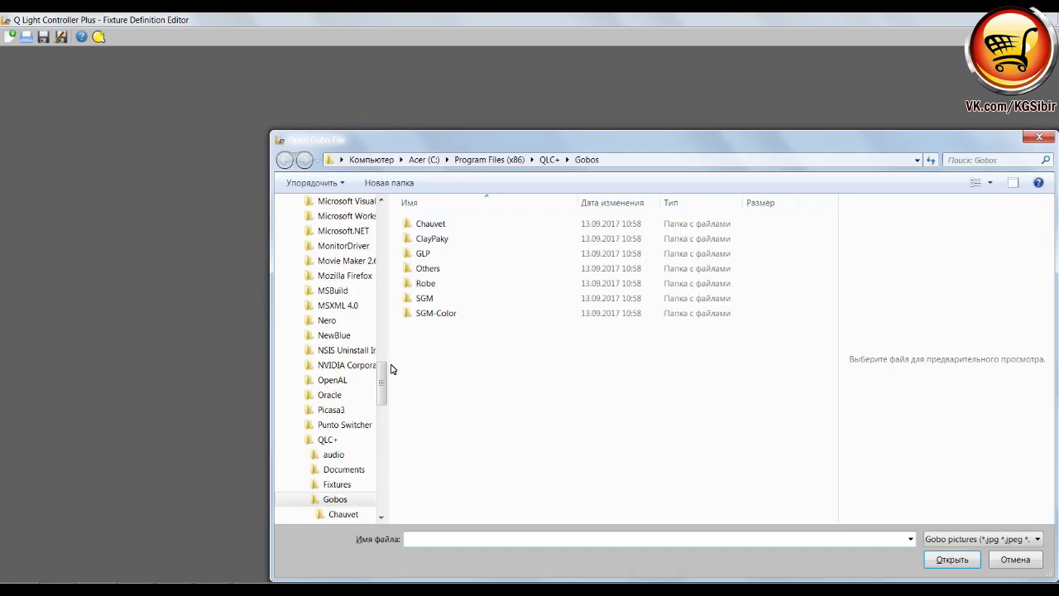
left_click(425, 285)
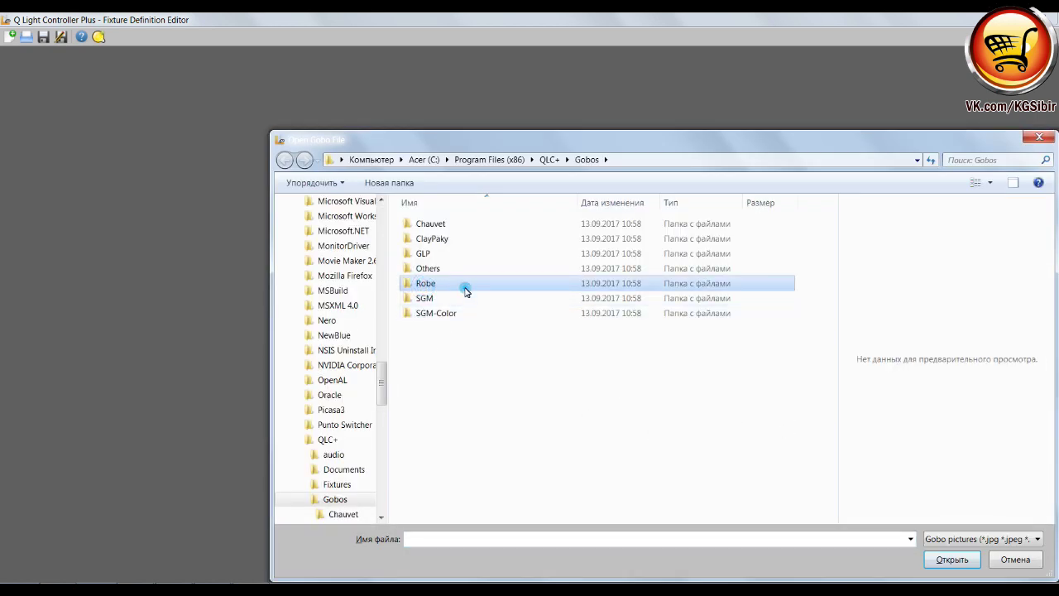
double_click(466, 289)
left_click(610, 331)
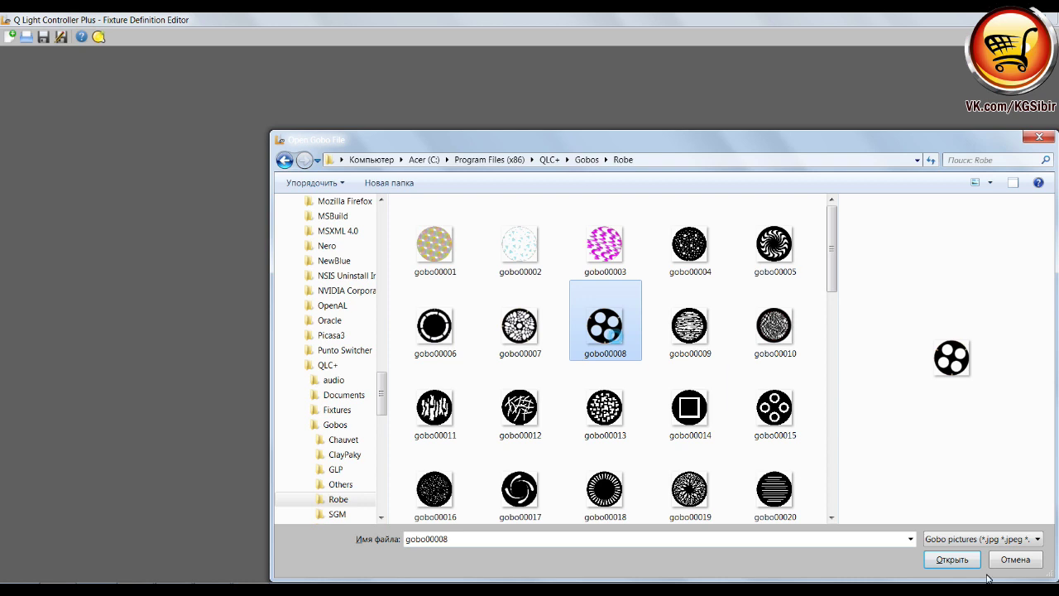
left_click(966, 565)
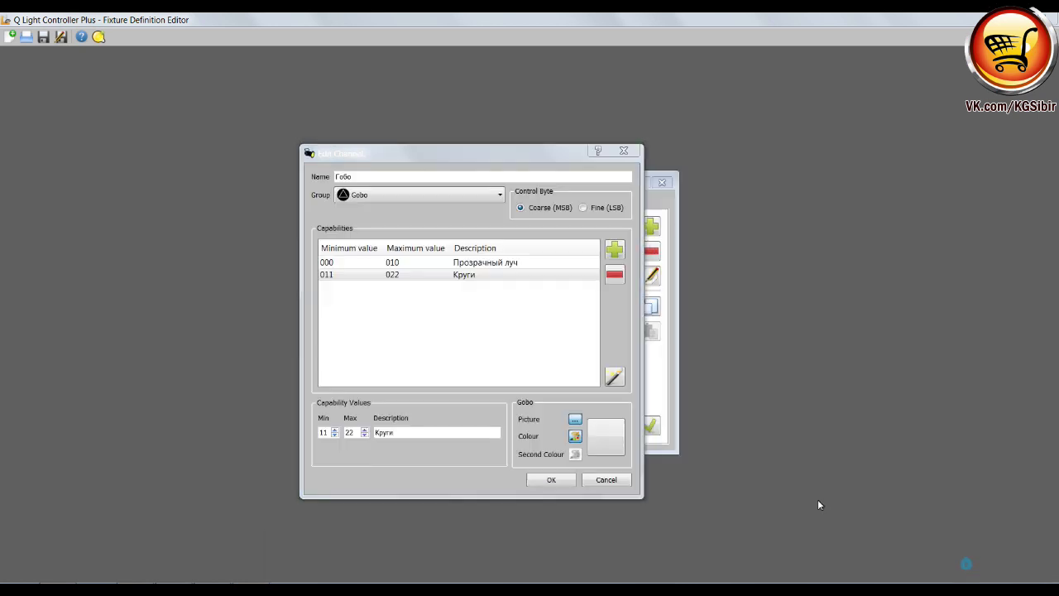
left_click(462, 276)
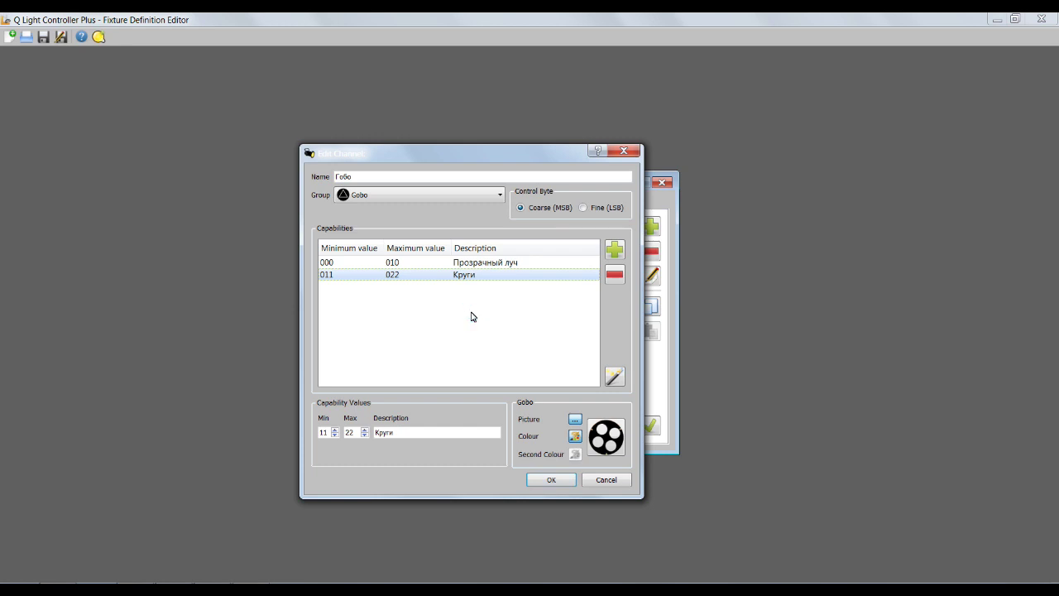
Step: Add a 23 to 255 capability described as "Треугольники" with the picture gobo00014 from the SGM folder
left_click(614, 249)
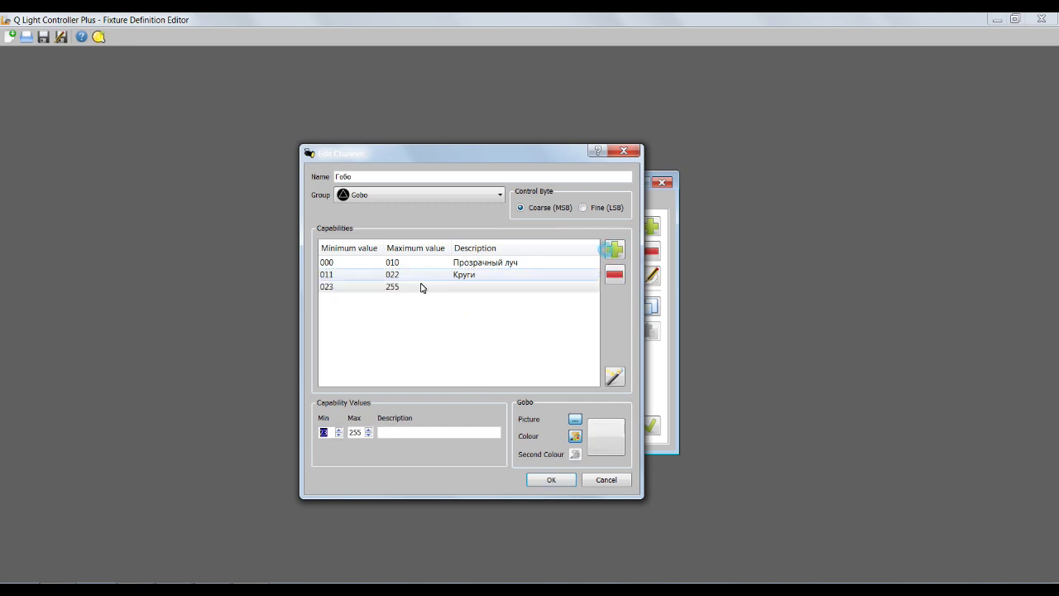
left_click(408, 434)
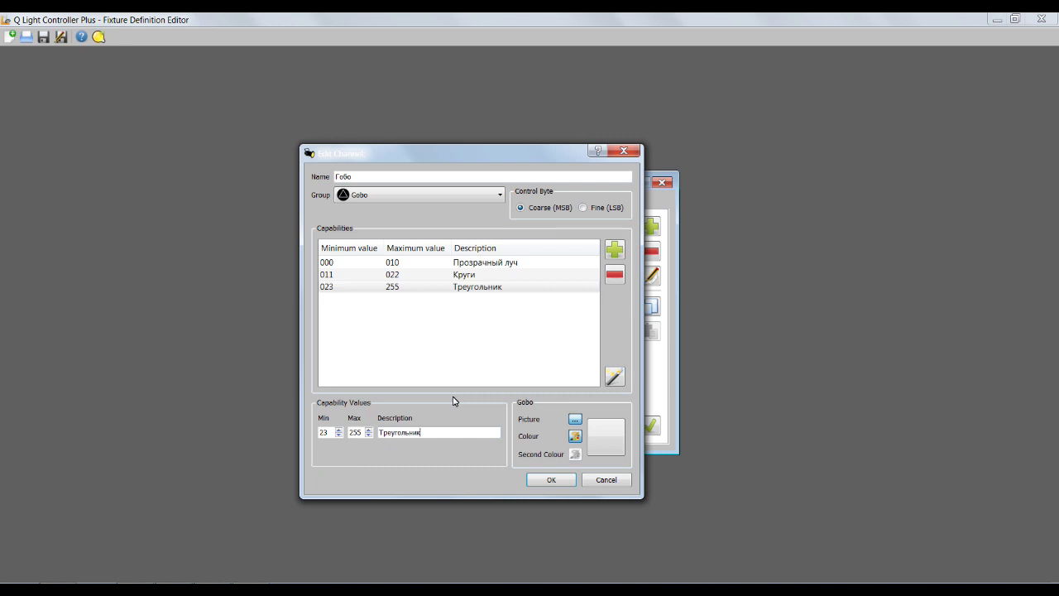
left_click(575, 419)
double_click(431, 298)
scroll(811, 416, "down", 10)
scroll(794, 417, "up", 10)
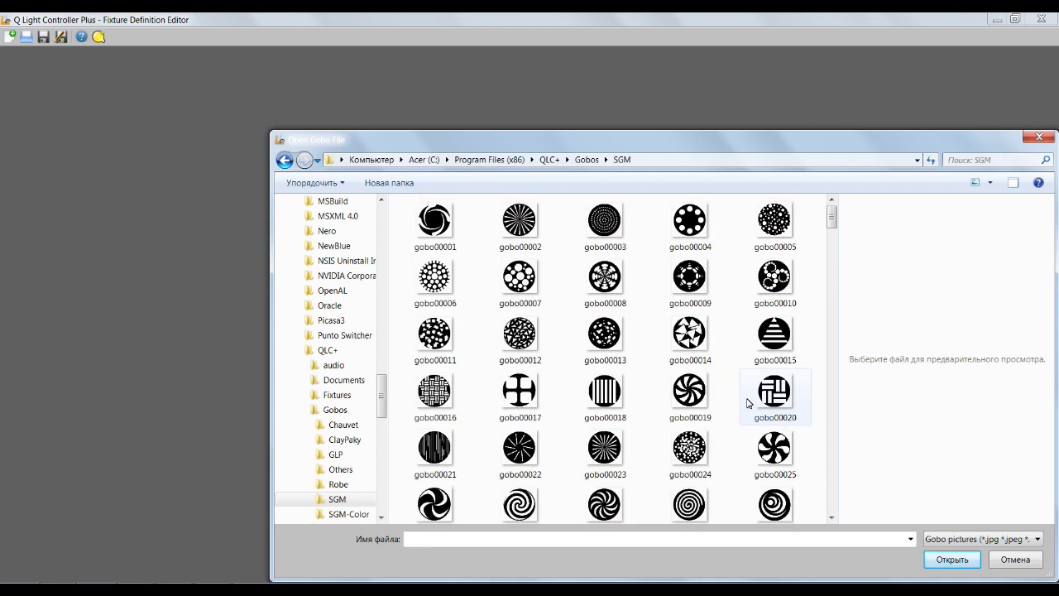
left_click(689, 333)
left_click(951, 559)
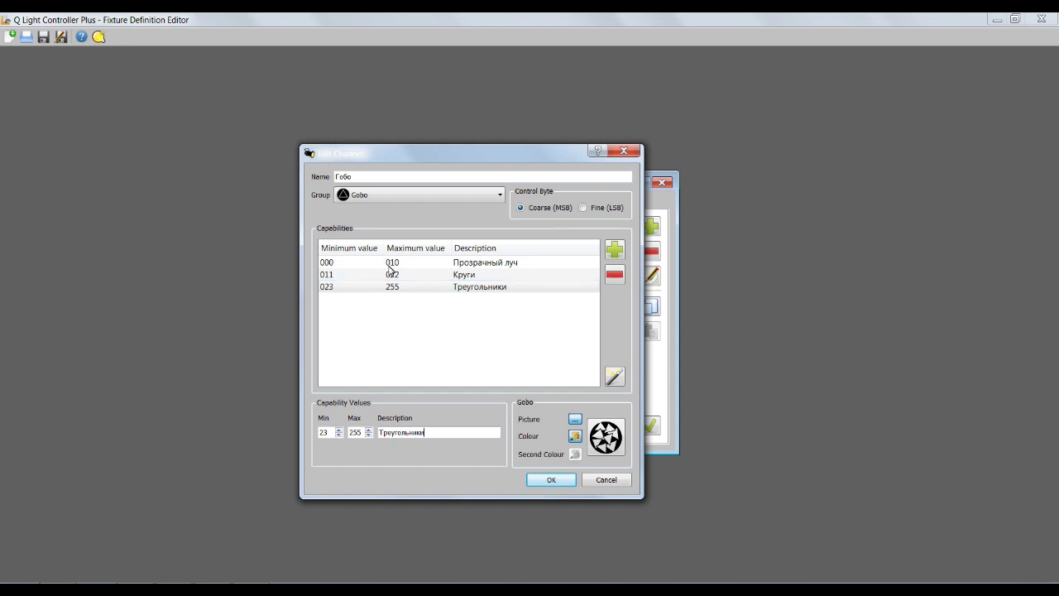
Step: Review the "Круги" and "Треугольники" capabilities and save the gobo channel
left_click(469, 287)
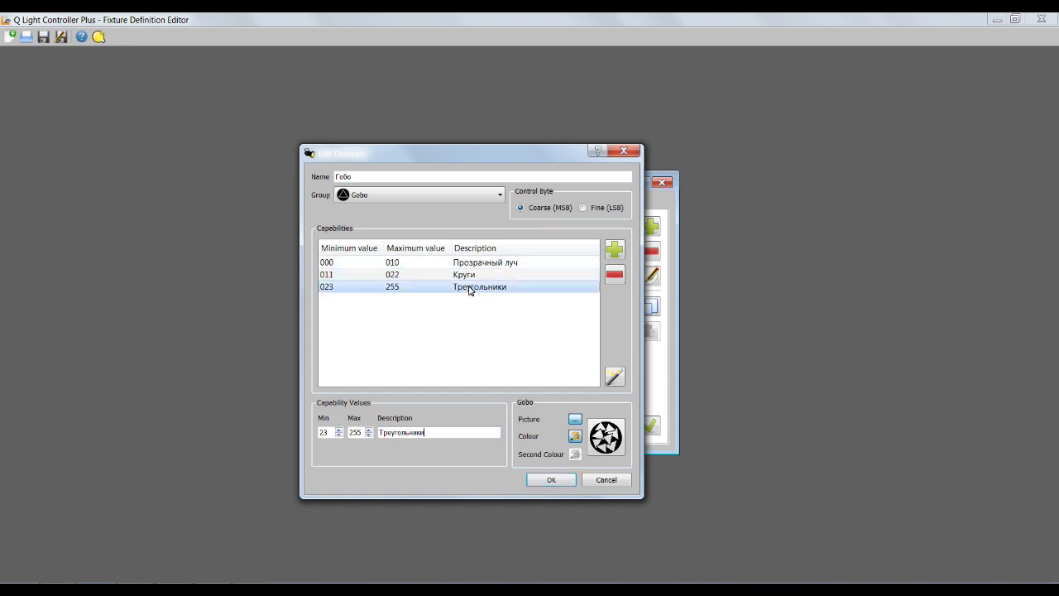
left_click(407, 274)
left_click(449, 285)
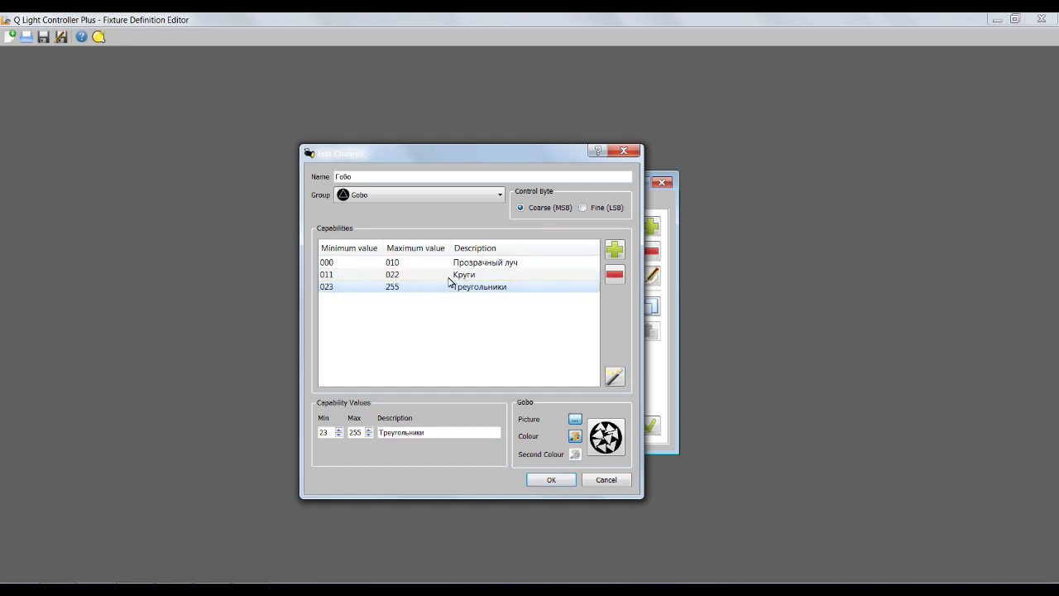
left_click(556, 480)
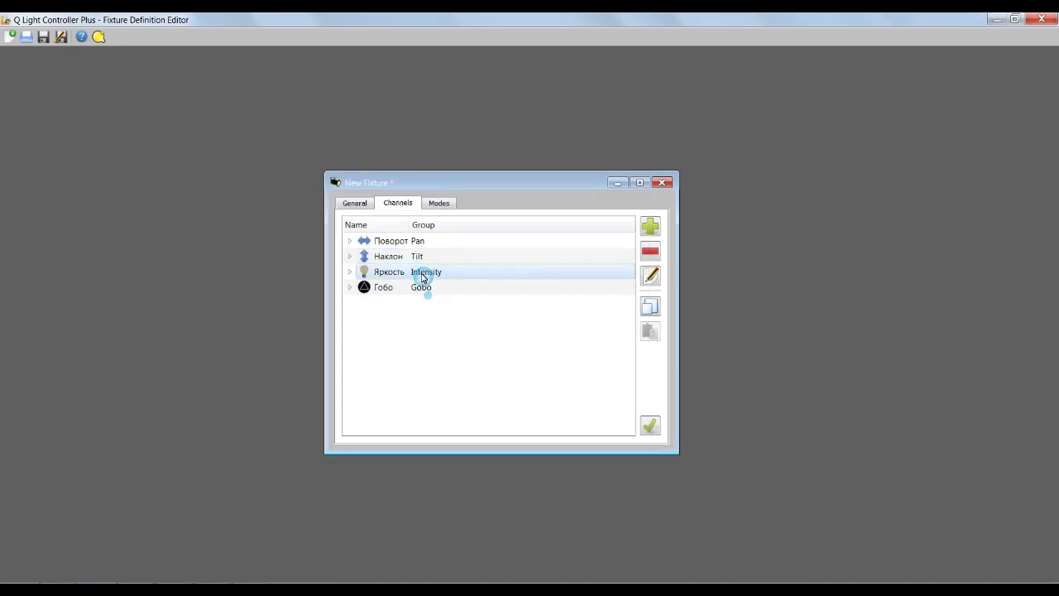
Step: Add a fifth channel named "Скорость вращения" and assign it to the Speed group
left_click(652, 226)
left_click(374, 195)
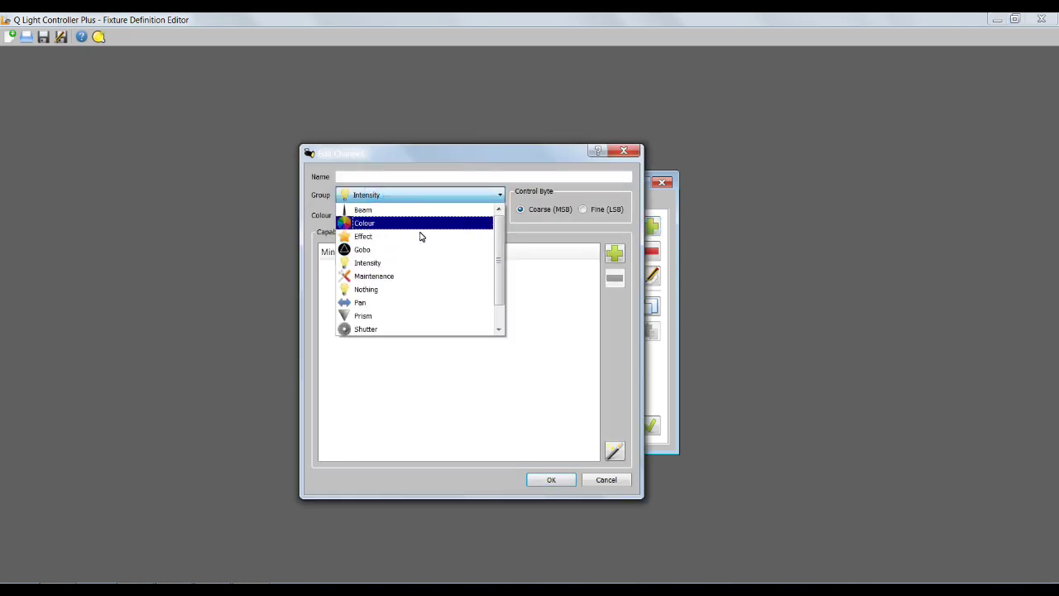
scroll(427, 269, "down", 1)
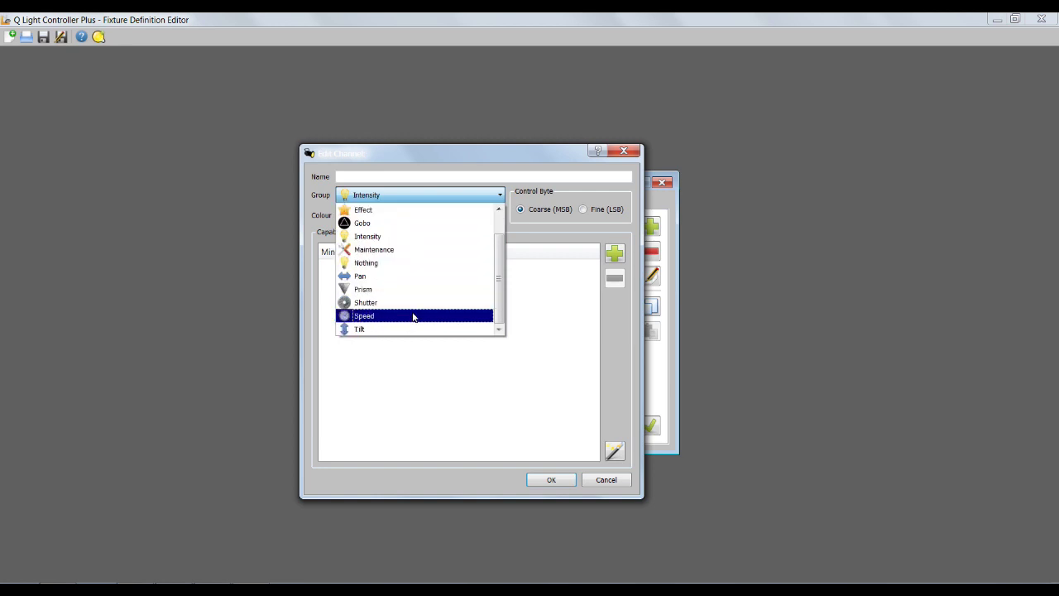
left_click(413, 316)
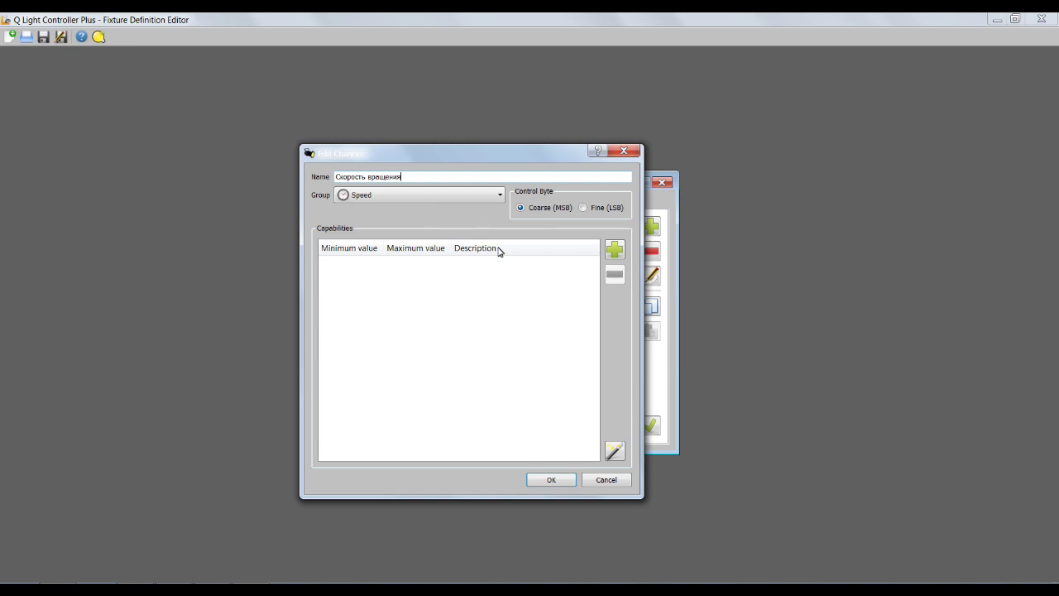
Step: Add a 0 to 255 capability described as "Скорость" to the speed channel and save the channel
left_click(614, 248)
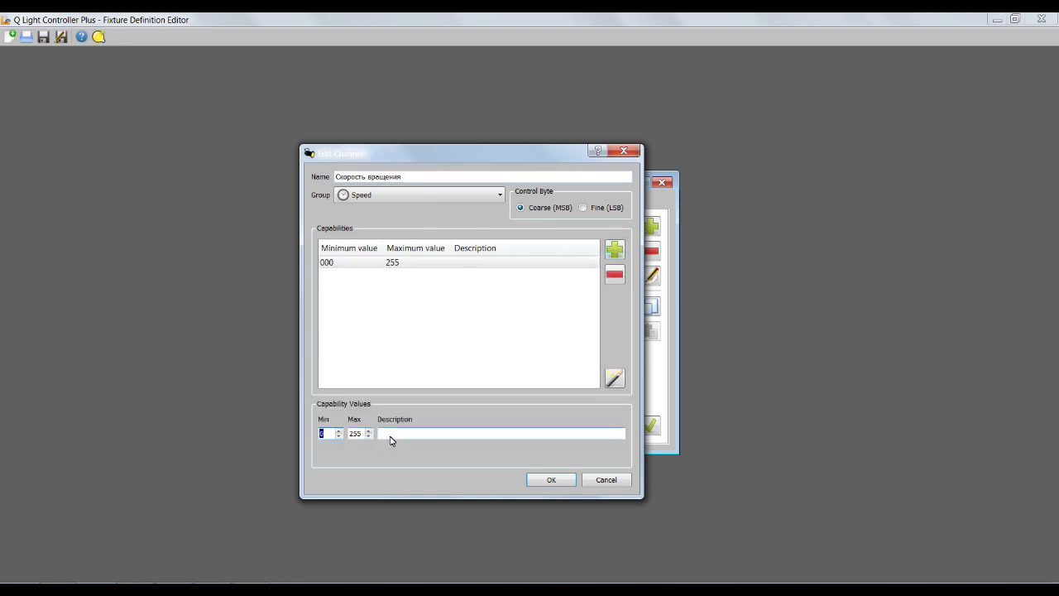
left_click(392, 436)
type("Скорость")
left_click(566, 480)
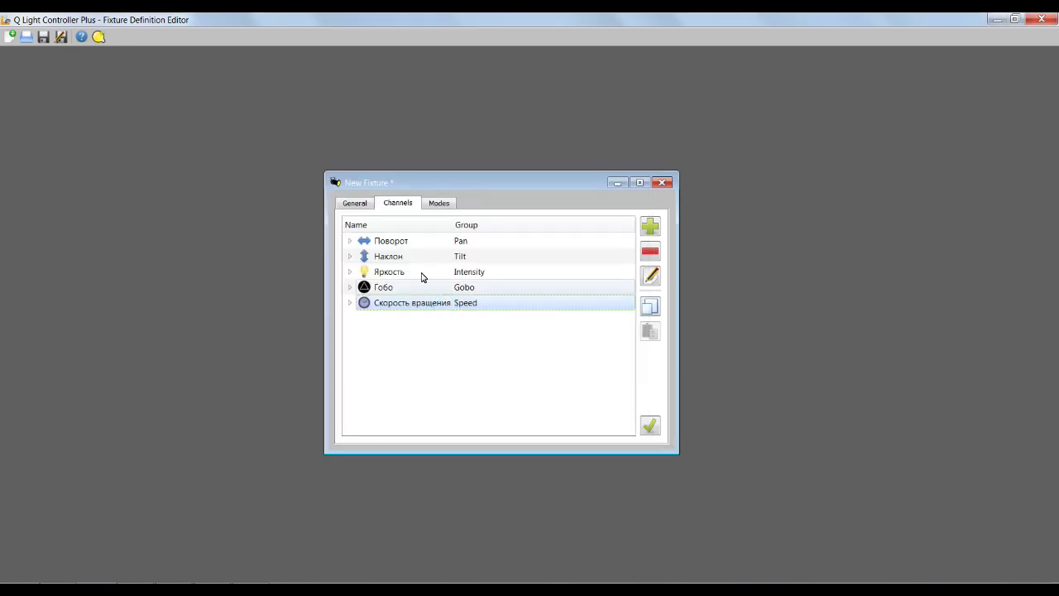
left_click(397, 243)
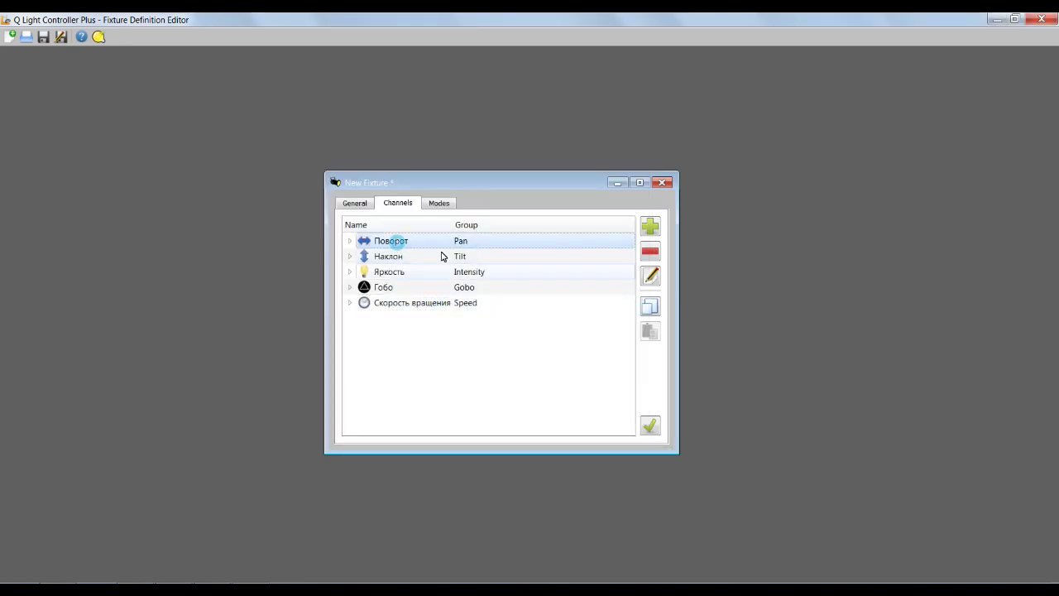
Step: Create a new fixture mode named "Основной"
left_click(439, 207)
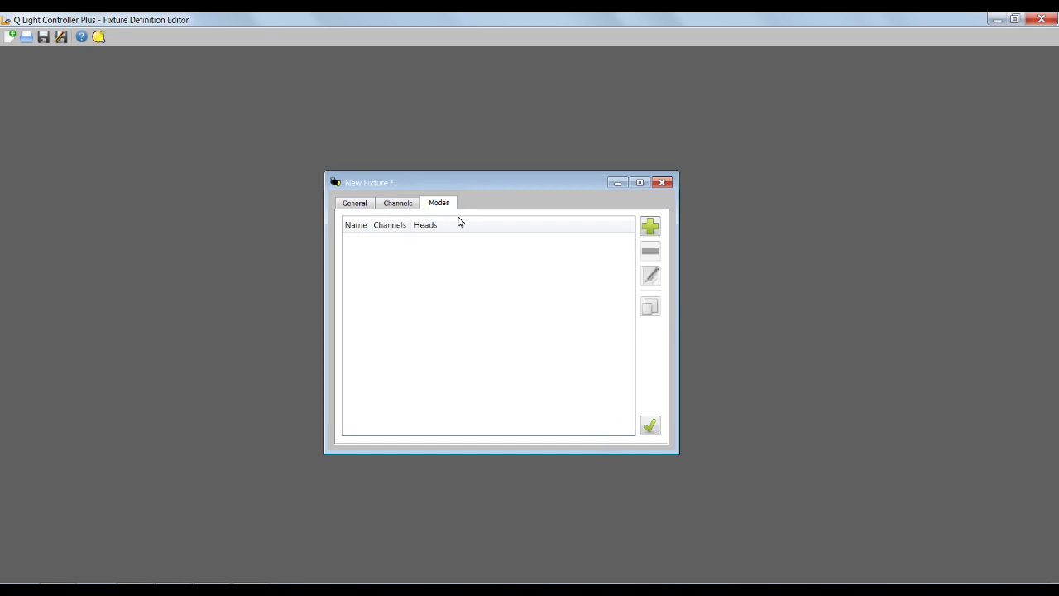
left_click(648, 227)
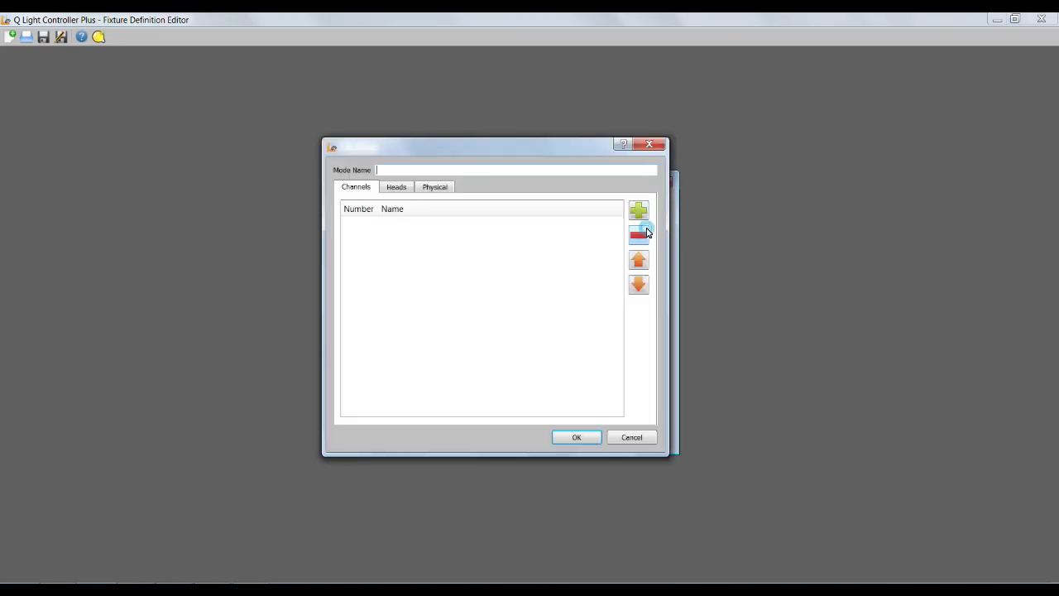
left_click(404, 172)
Step: Add all five available channels, from "Поворот" to "Скорость вращения", to the "Основной" mode
left_click(639, 217)
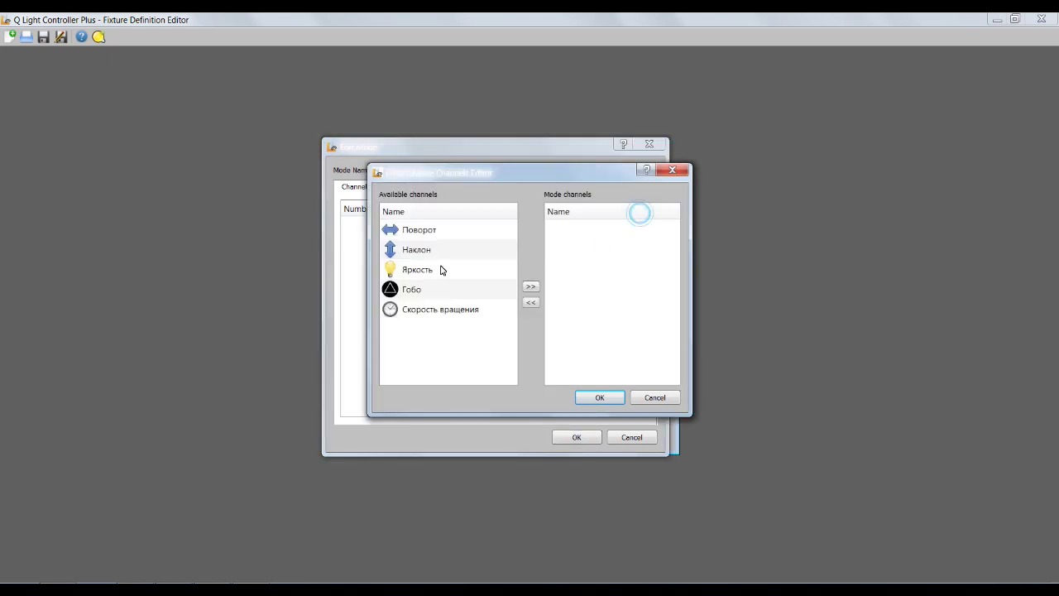
left_click(425, 216)
left_click(467, 308, "shift")
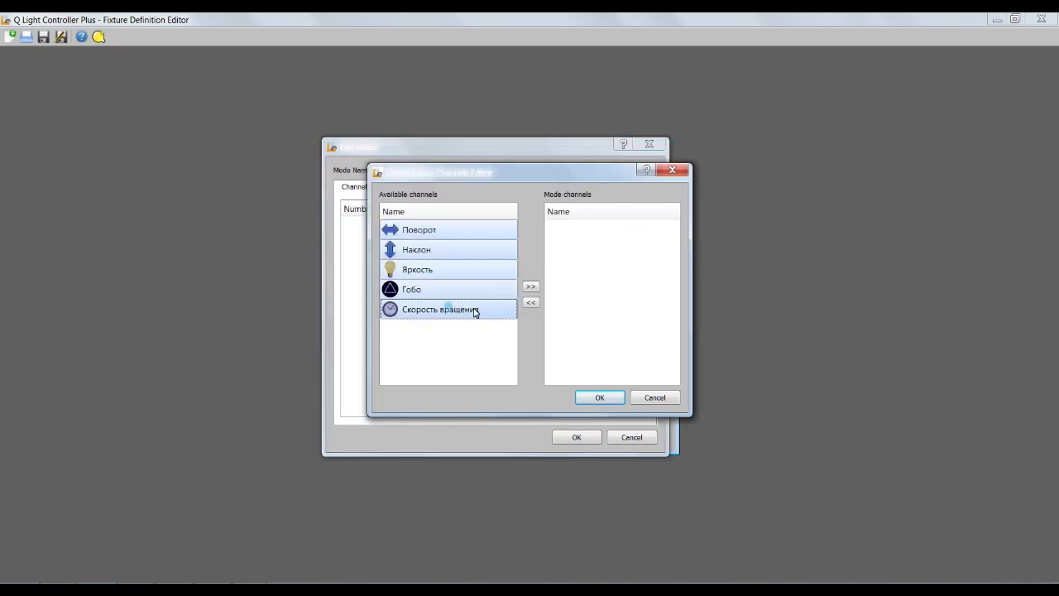
left_click(530, 286)
left_click(613, 397)
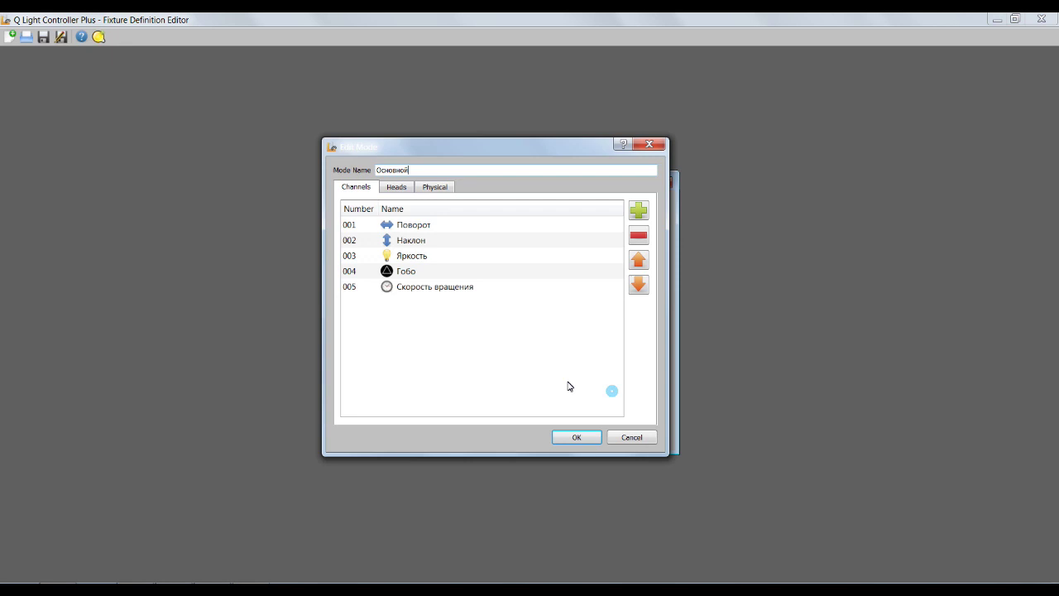
left_click(421, 287)
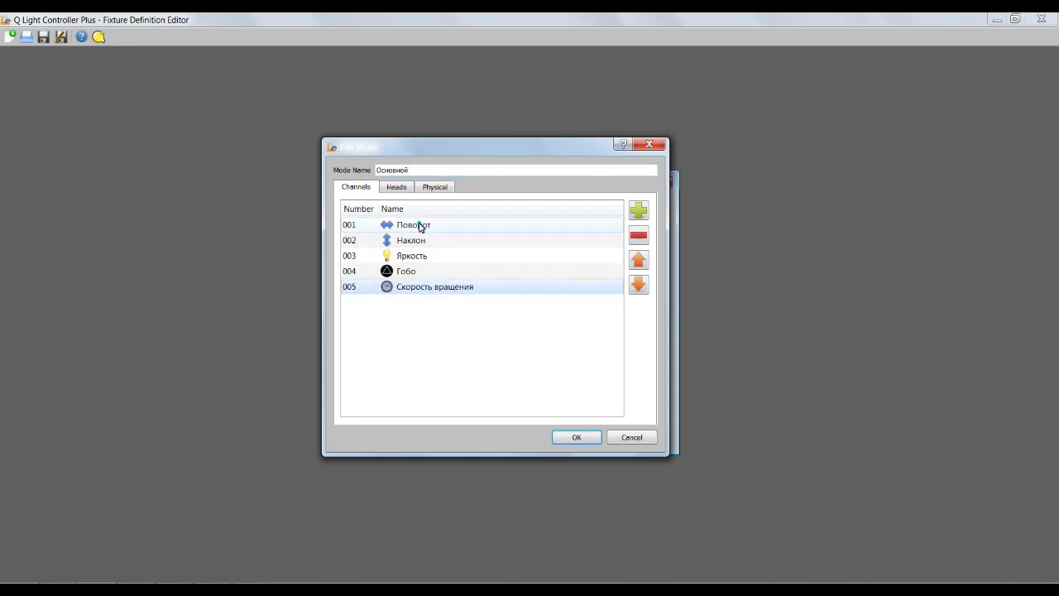
left_click(420, 224)
Step: Add a head to the "Основной" mode that contains channels 1 to 5
left_click(396, 187)
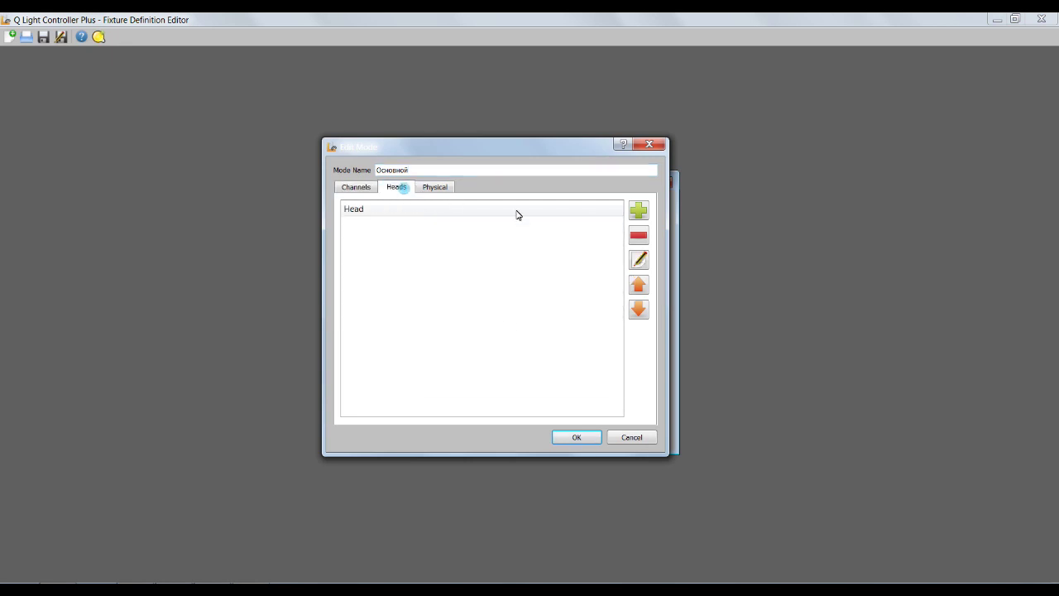
left_click(639, 210)
left_click(354, 210)
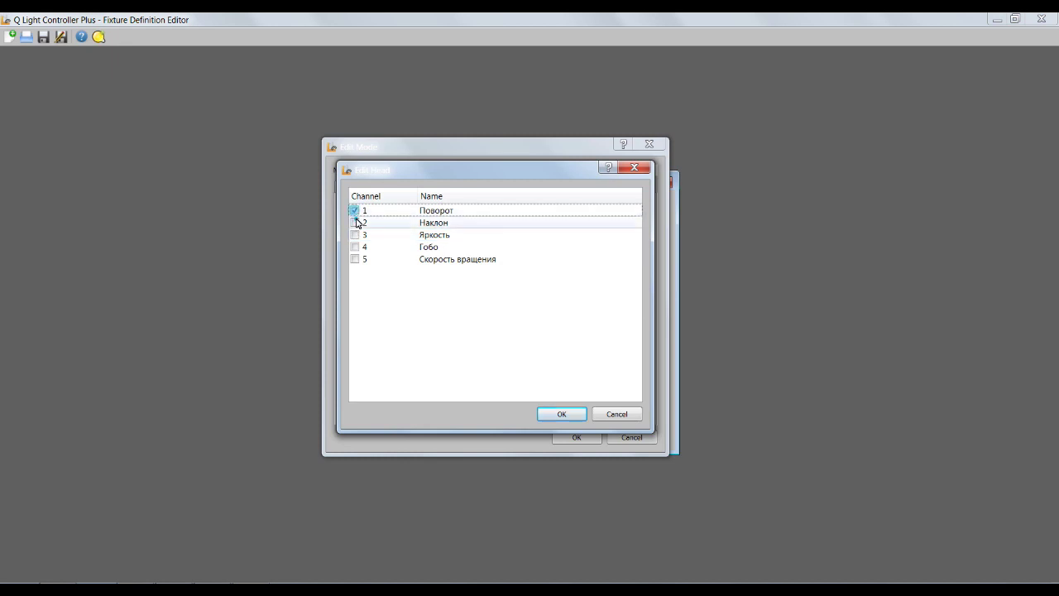
left_click(355, 222)
left_click(355, 235)
left_click(355, 246)
left_click(355, 259)
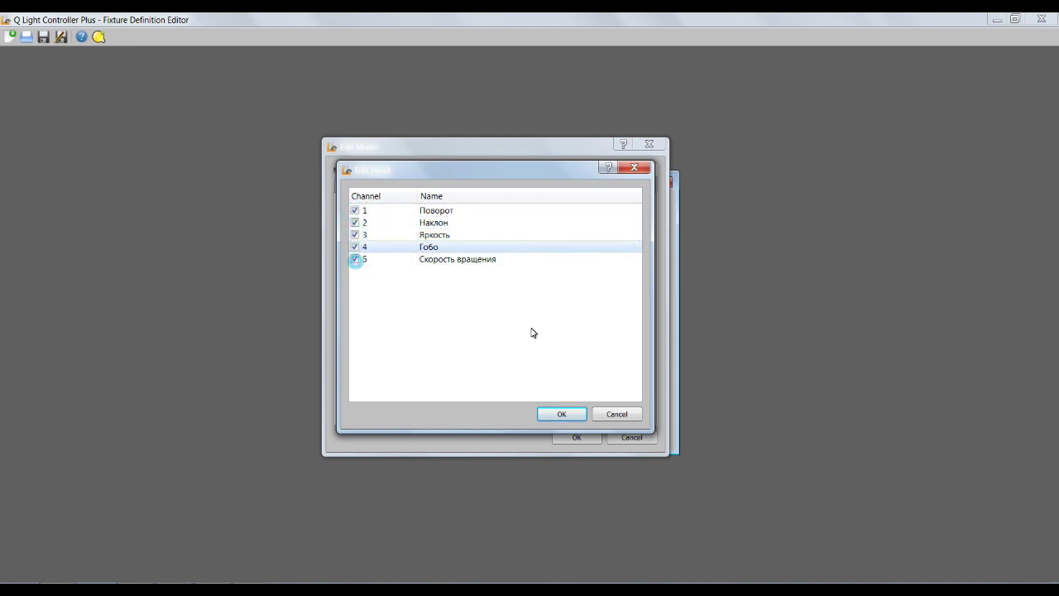
left_click(566, 412)
left_click(401, 187)
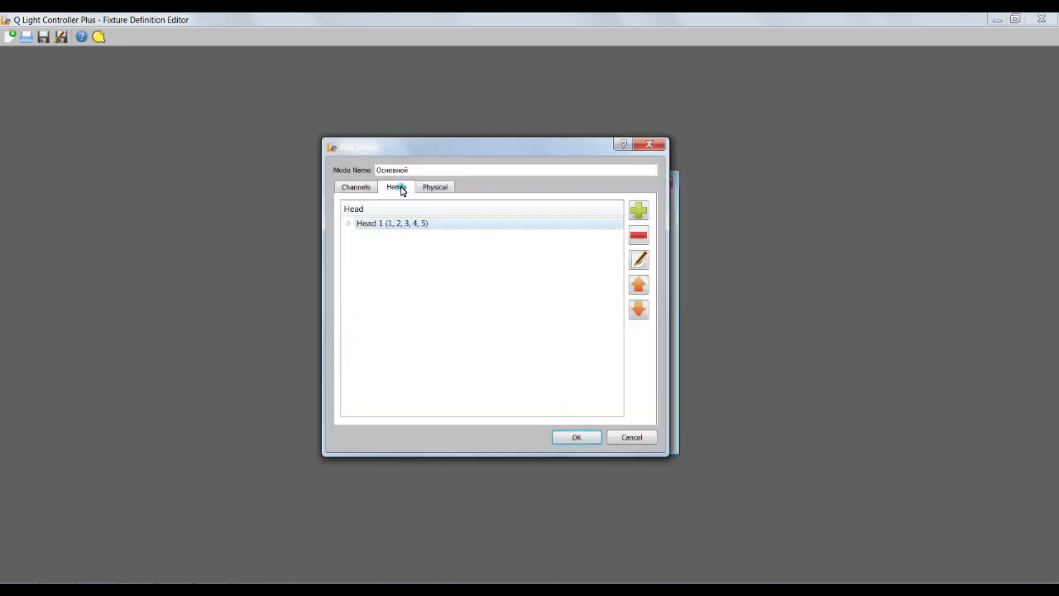
Step: Remove the head from the "Основной" mode and return to its empty head list
left_click(413, 224)
left_click(638, 235)
left_click(362, 187)
left_click(404, 187)
Step: Create a new head for the "Основной" mode with all five channels from "Поворот" to "Скорость вращения" assigned
left_click(640, 210)
left_click(355, 211)
left_click(355, 222)
left_click(355, 235)
left_click(355, 247)
left_click(355, 259)
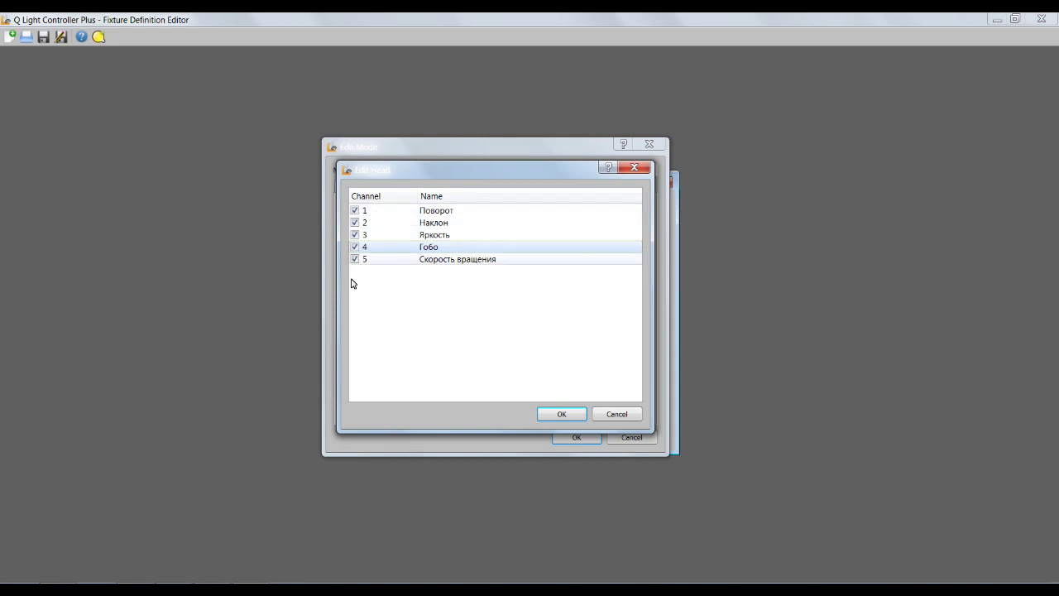
left_click(560, 412)
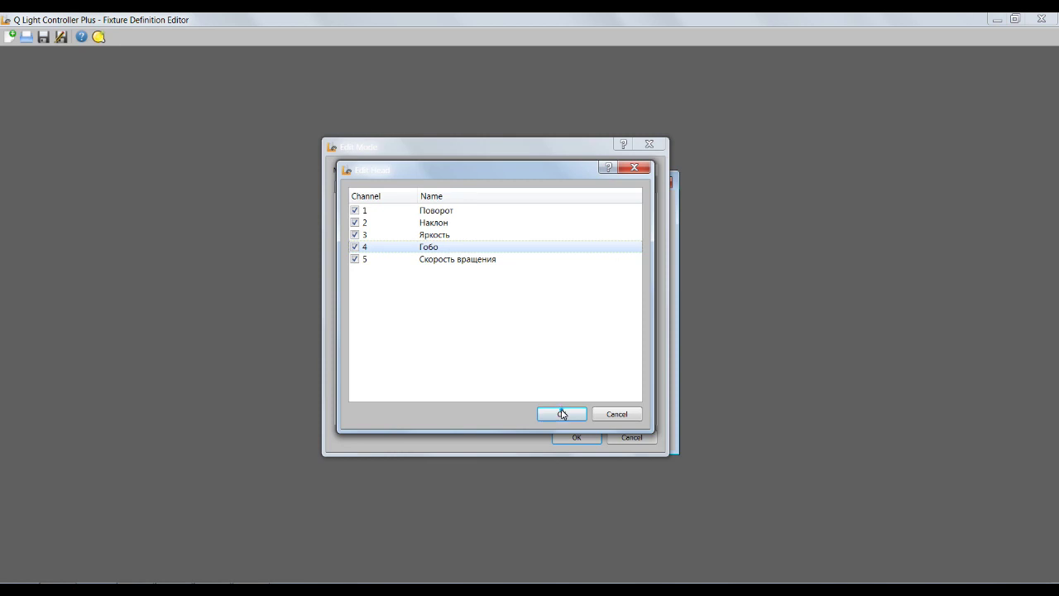
Step: Set the mode's bulb type to LED, its output to 1500 lumens and its colour temperature to 6000 K
left_click(436, 189)
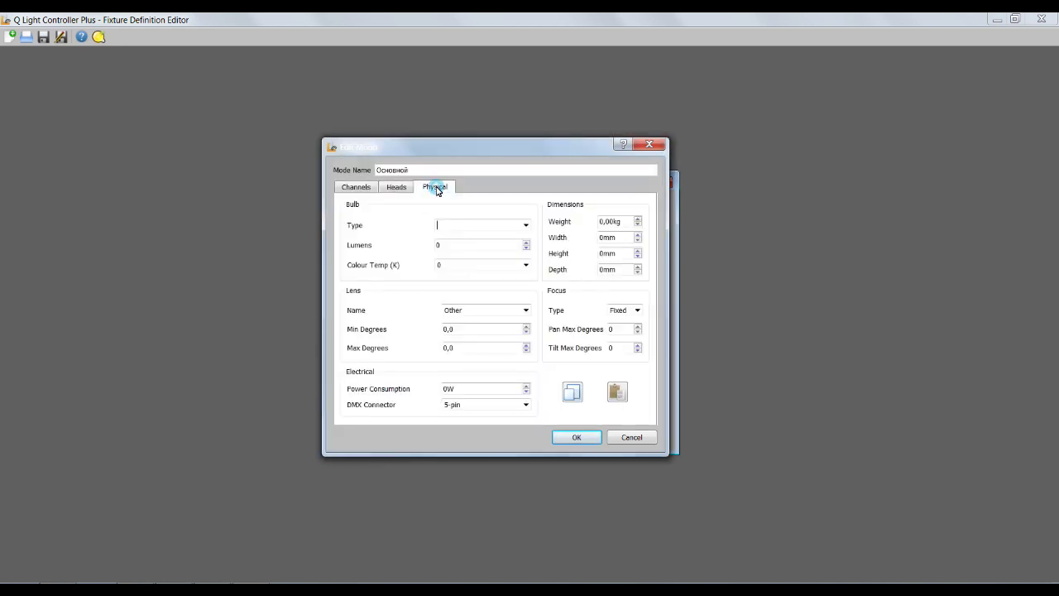
left_click(525, 225)
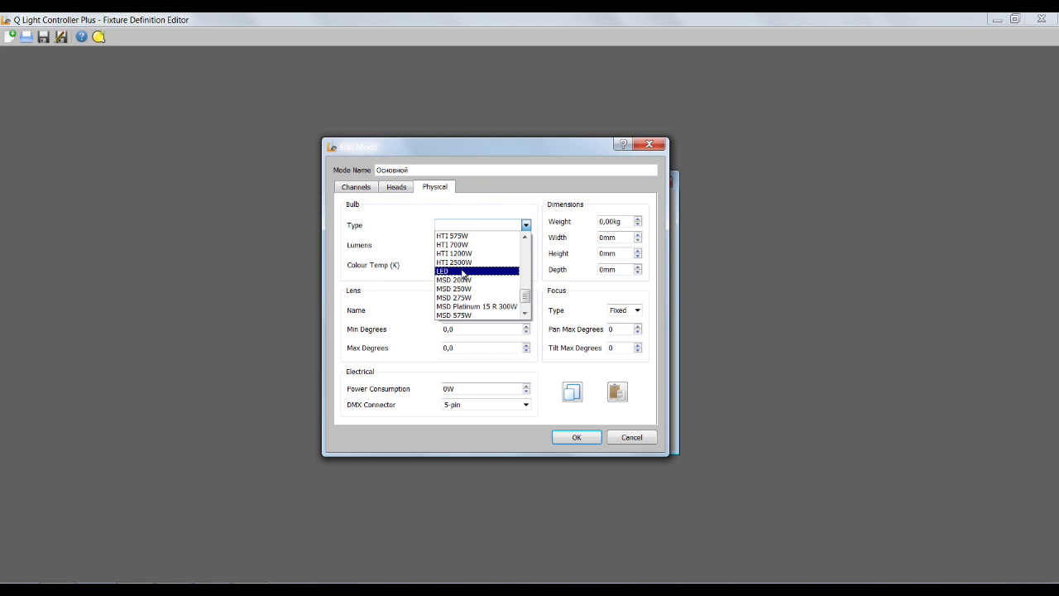
left_click(462, 271)
double_click(472, 246)
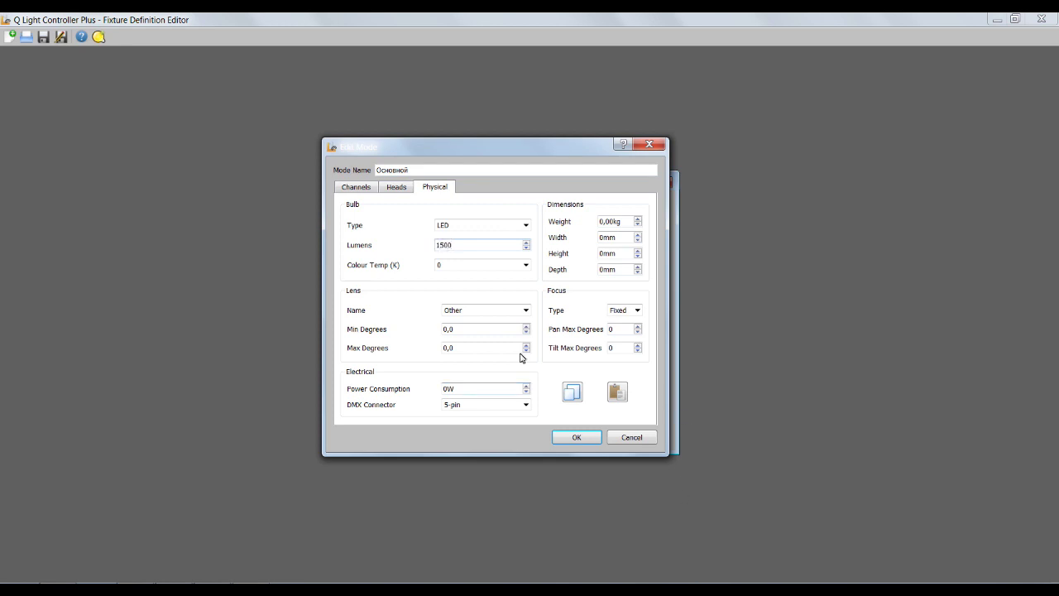
left_click(525, 265)
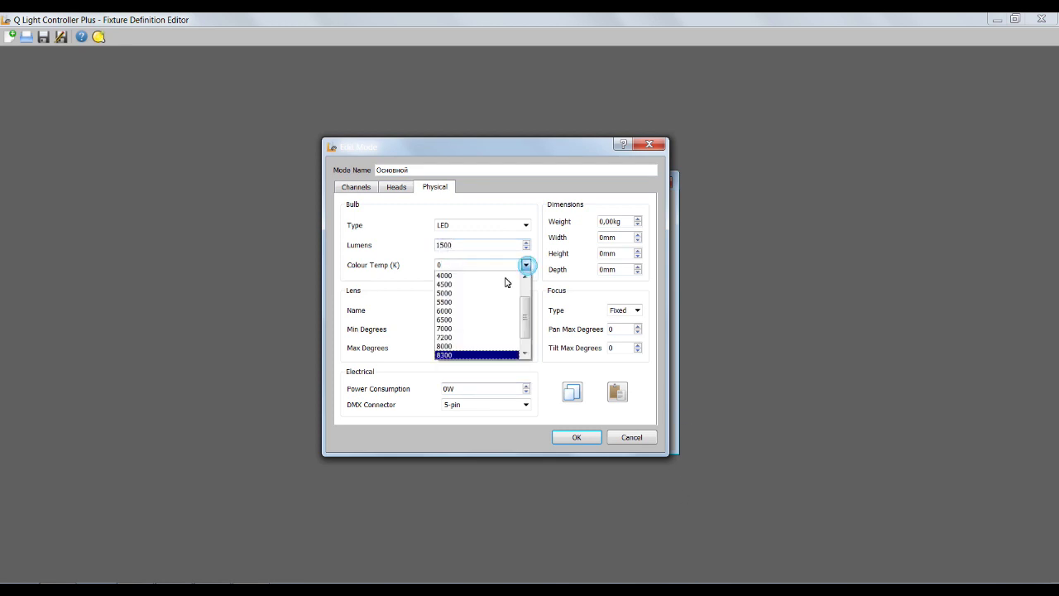
left_click(473, 313)
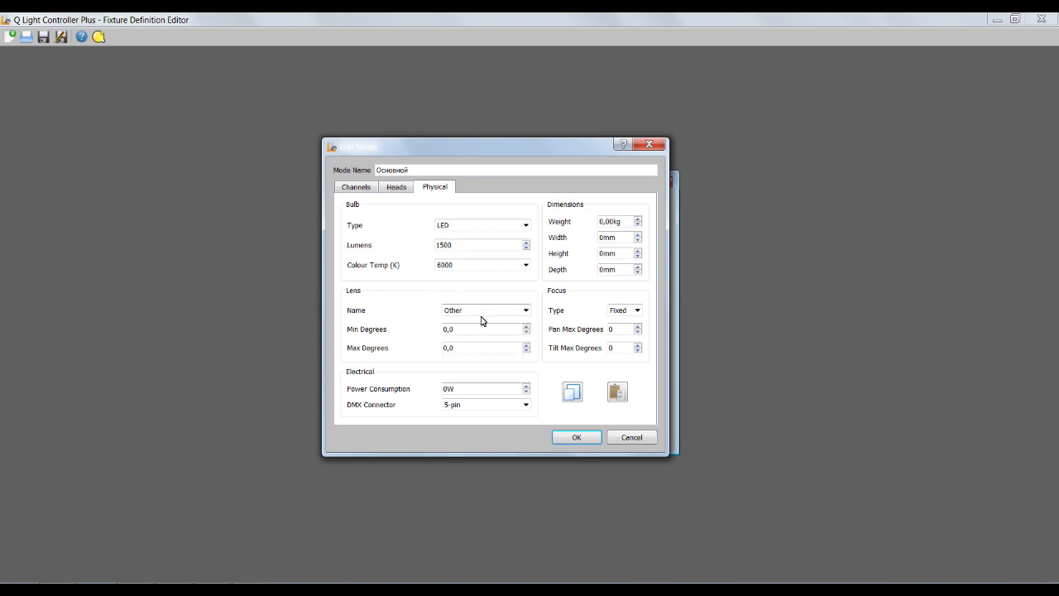
Step: Set the mode's power consumption to 90 W and its DMX connector to 3-pin, and save the mode
left_click(496, 388)
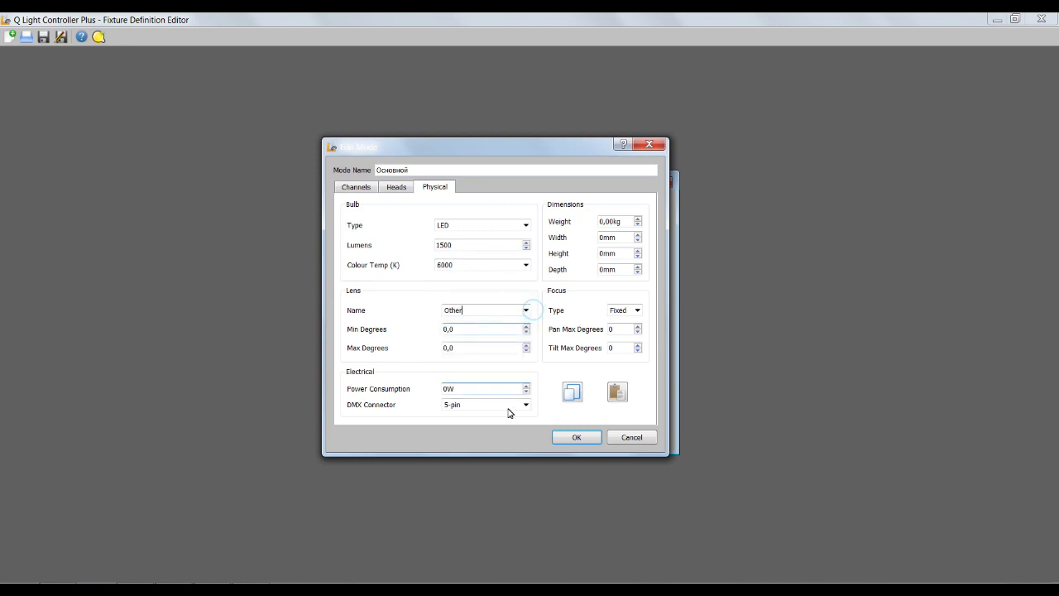
left_click_drag(501, 385, 418, 390)
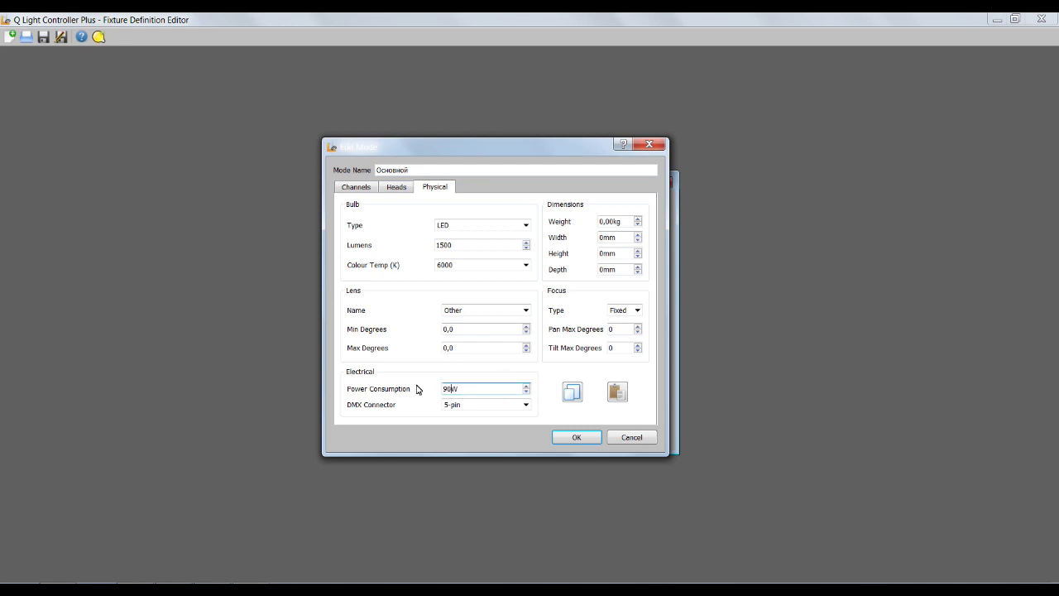
left_click(526, 403)
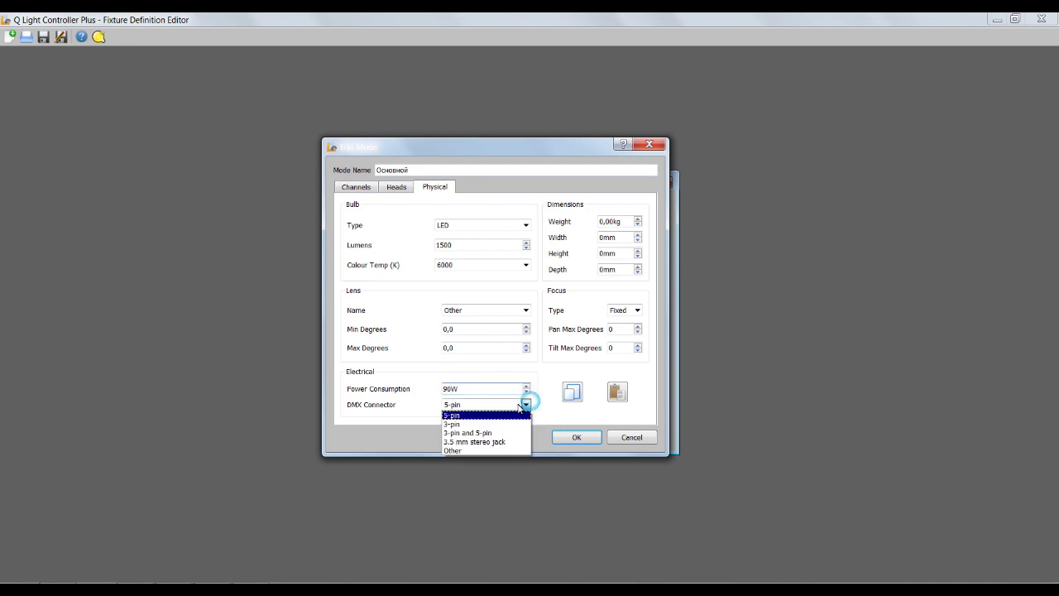
left_click(497, 424)
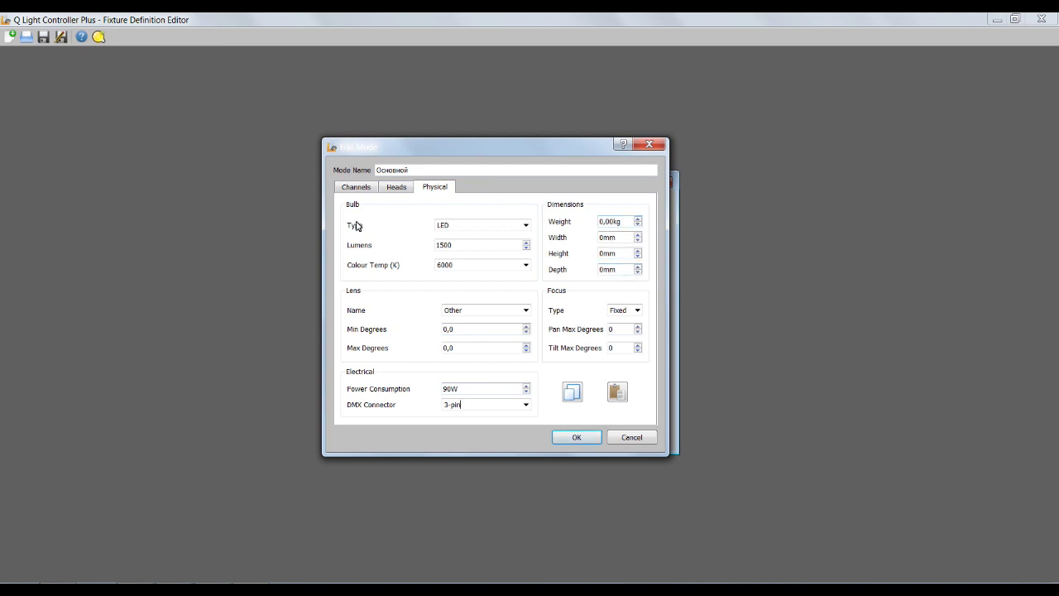
left_click(358, 188)
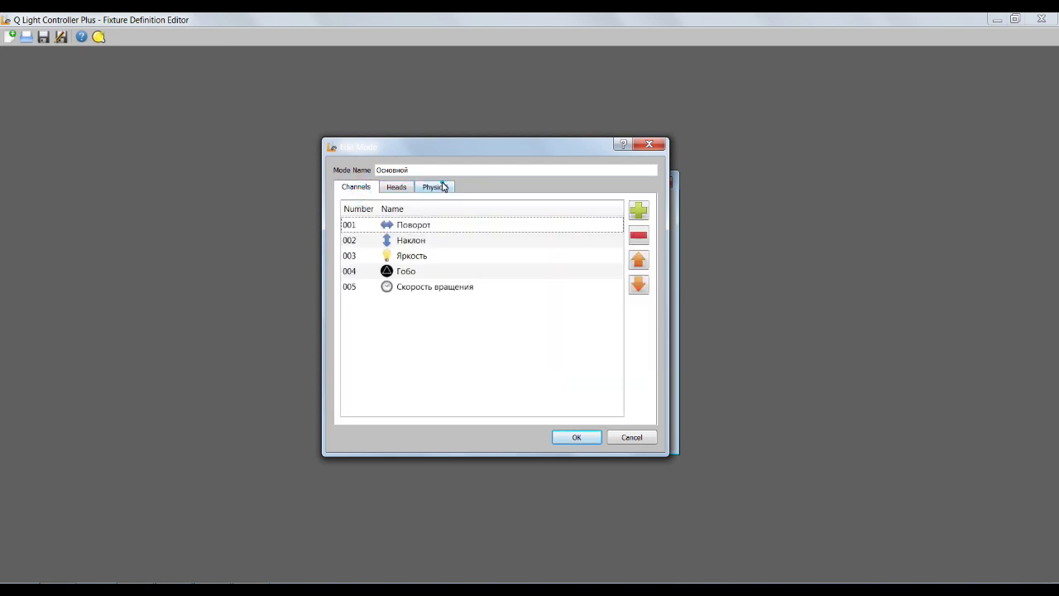
left_click(442, 186)
left_click(585, 437)
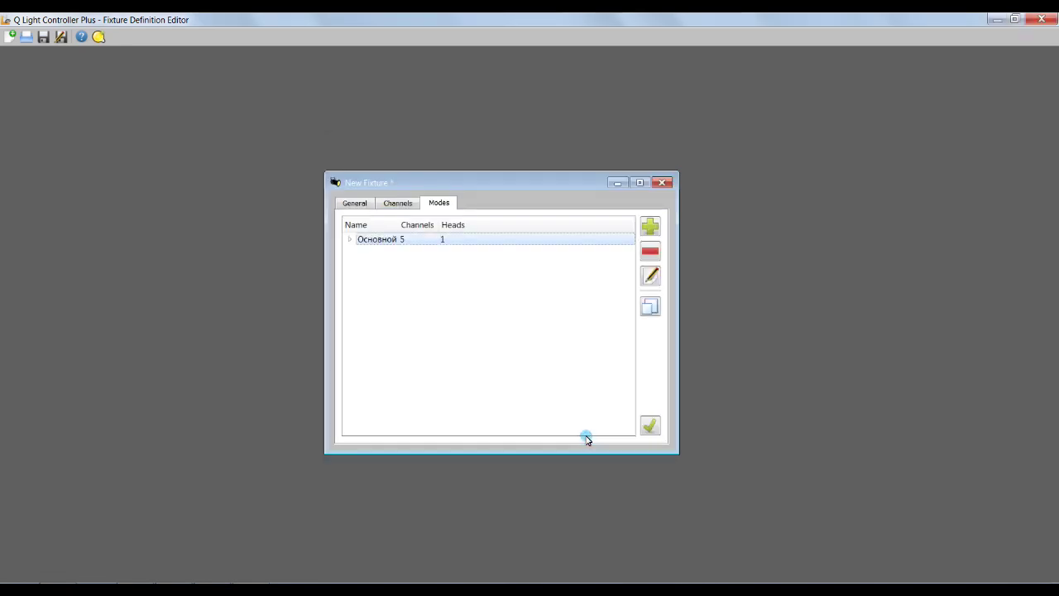
Step: Review the "Основной" mode entry and the fixture's manufacturer, model, type and author details
left_click(413, 281)
left_click(414, 243)
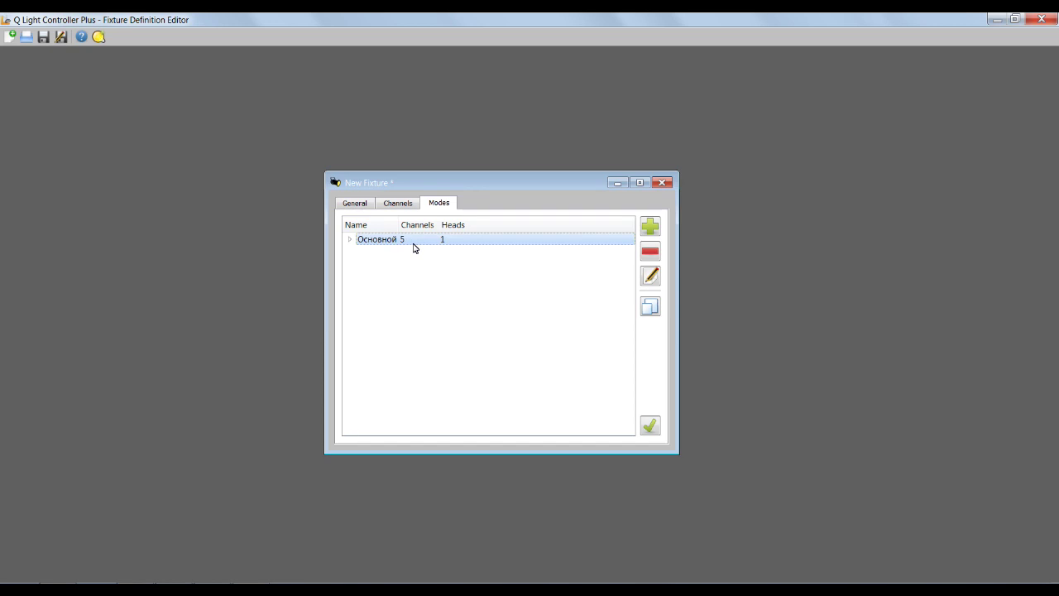
left_click(451, 241)
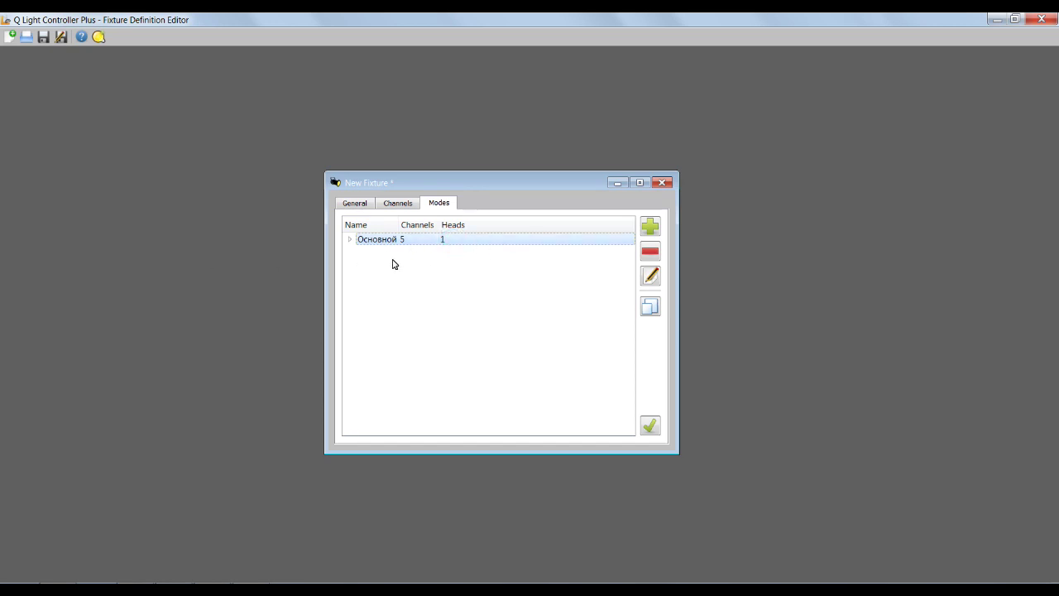
left_click(354, 207)
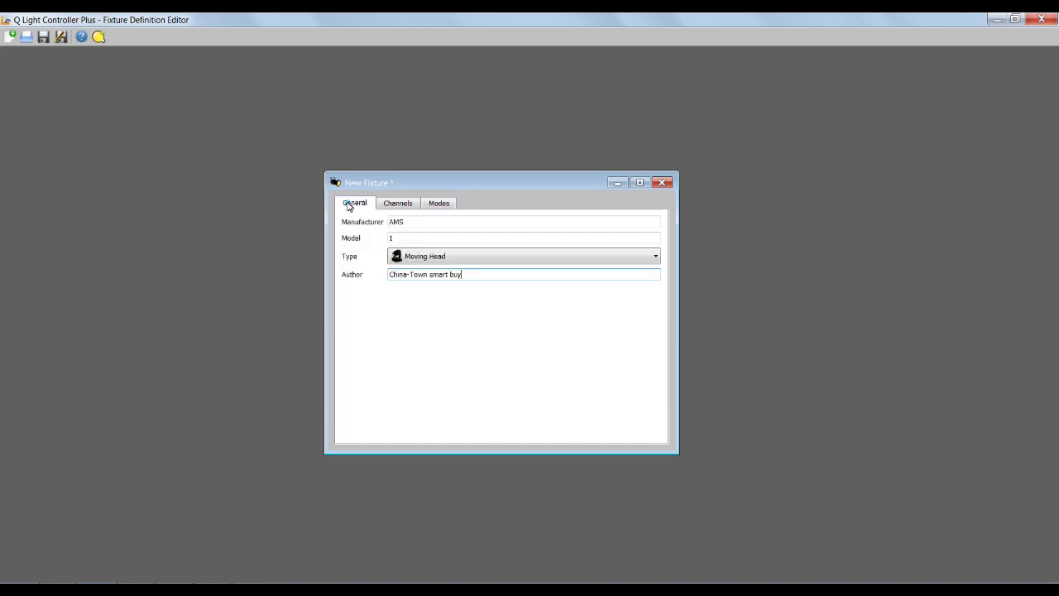
left_click(440, 204)
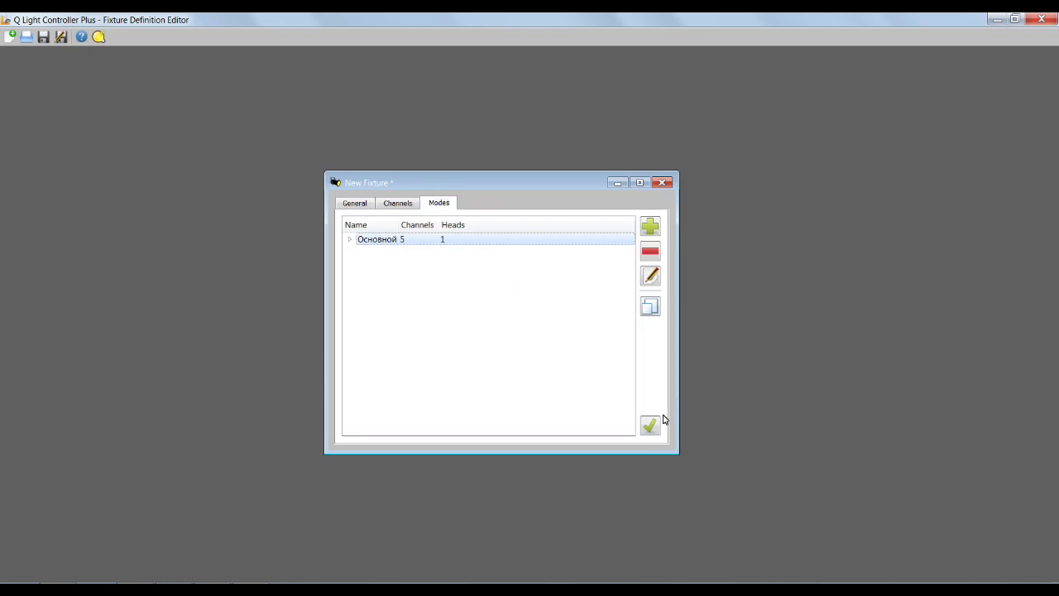
left_click(358, 207)
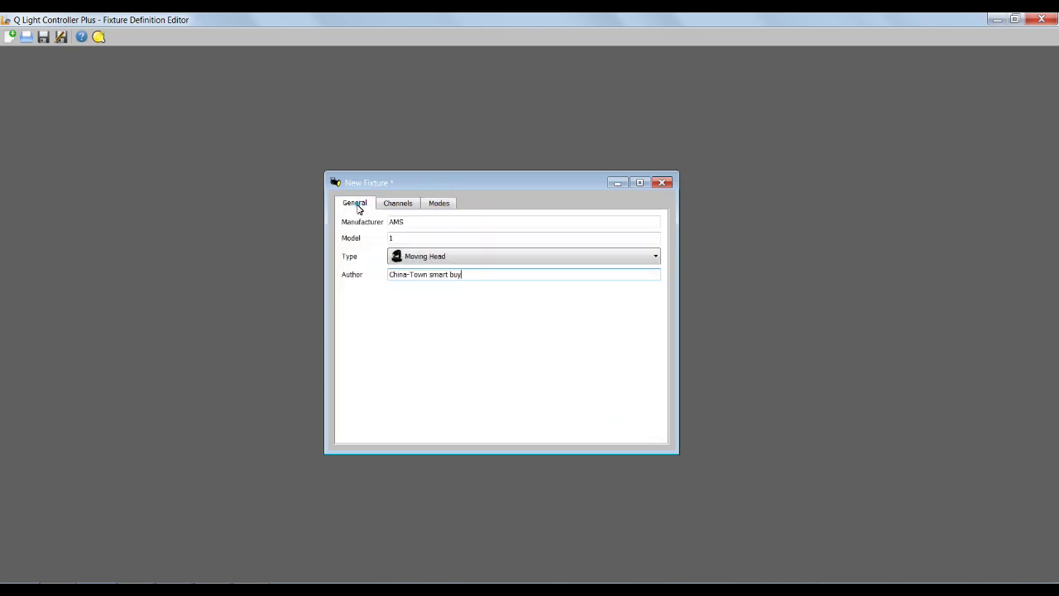
left_click(384, 209)
left_click(358, 205)
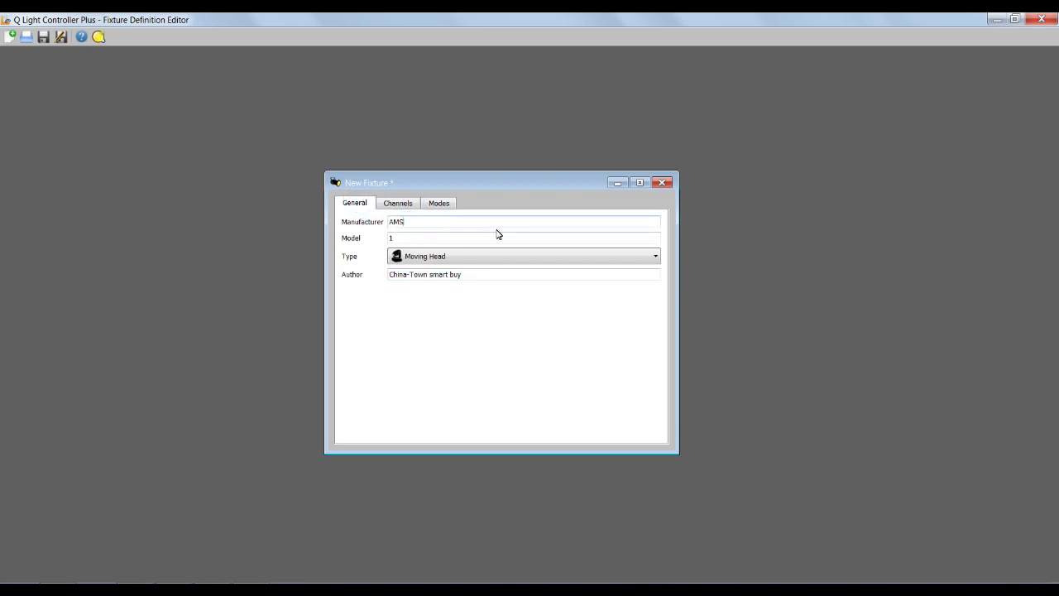
left_click(436, 207)
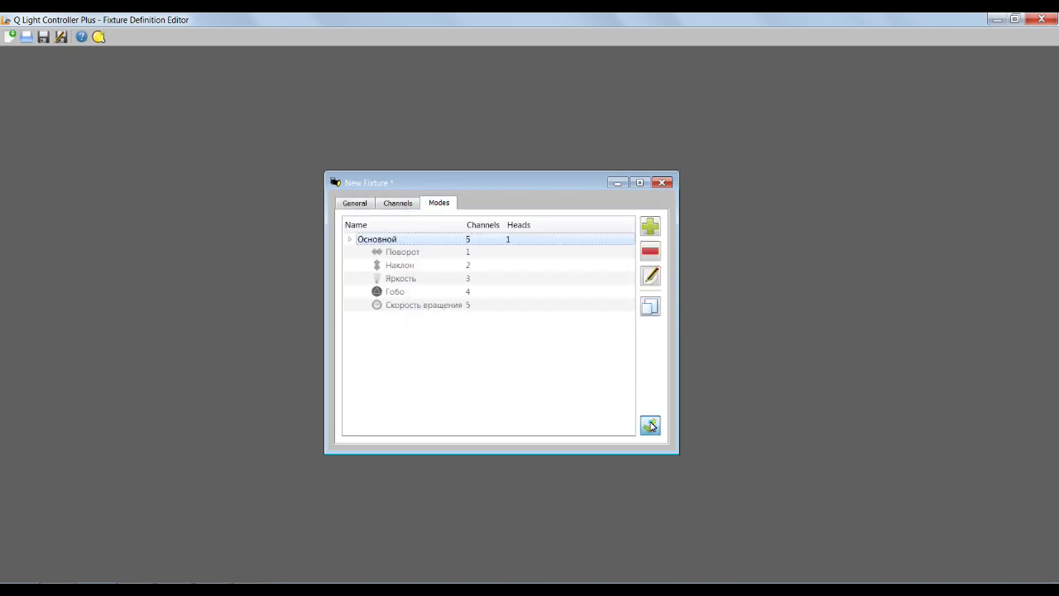
Step: Save the fixture definition as AMS-1 in the QLC+ Fixtures folder
left_click(361, 207)
left_click(631, 397)
left_click(662, 182)
left_click(43, 36)
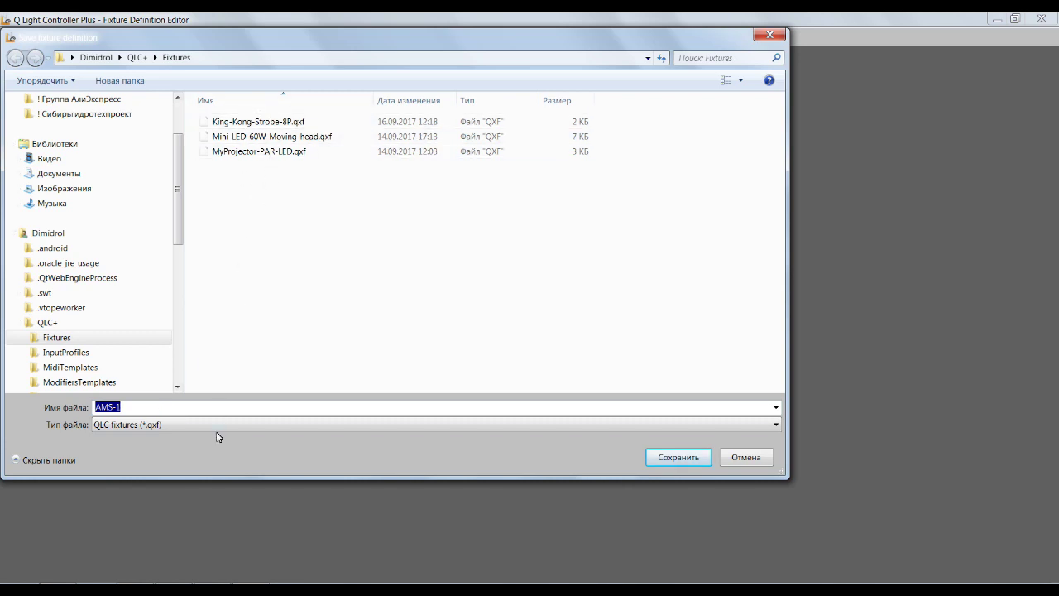
left_click(145, 407)
left_click(667, 463)
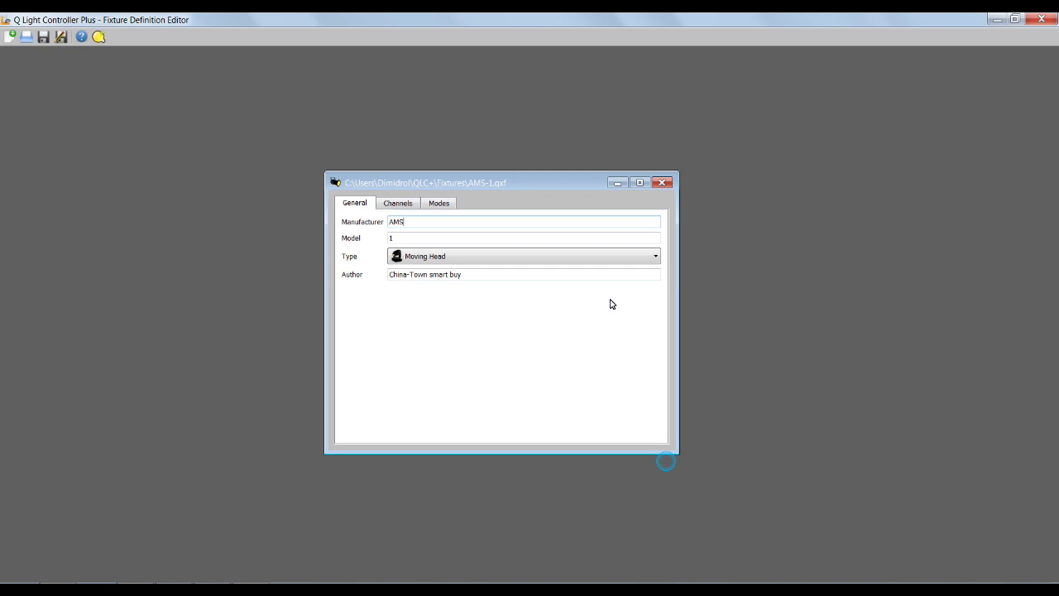
Step: Close the saved AMS-1 fixture definition and the Fixture Definition Editor
left_click(663, 184)
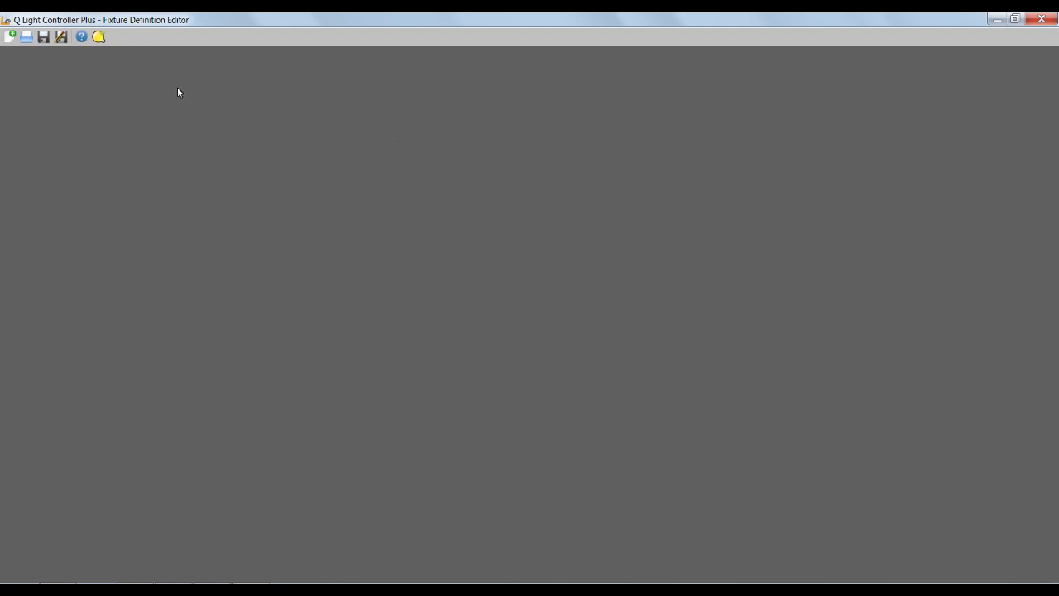
left_click(1053, 21)
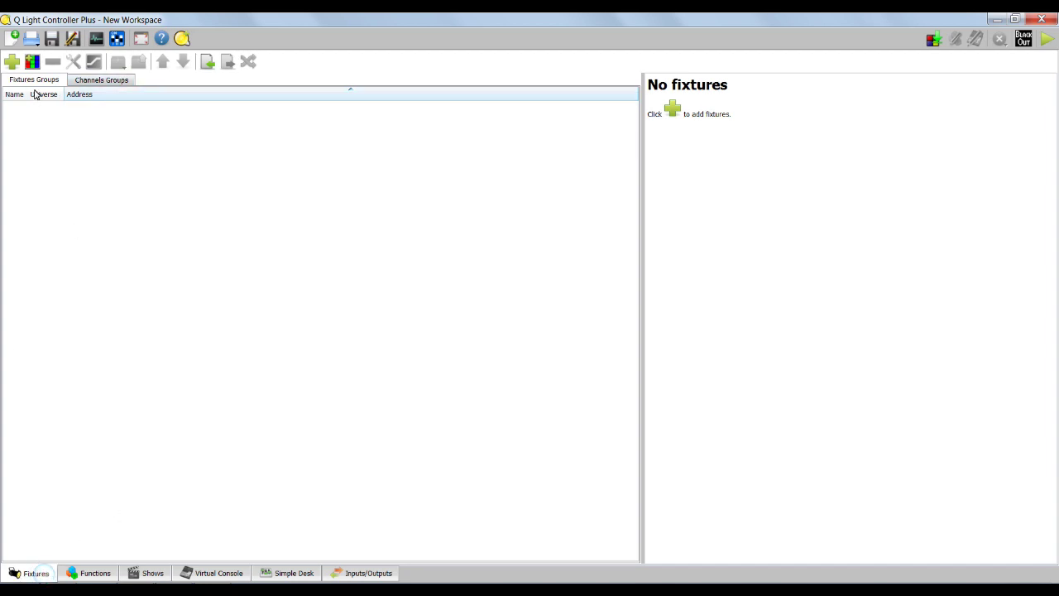
Step: In the QLC+ fixture manager, start adding a fixture and inspect model 1 under the manufacturer AMS
left_click(11, 63)
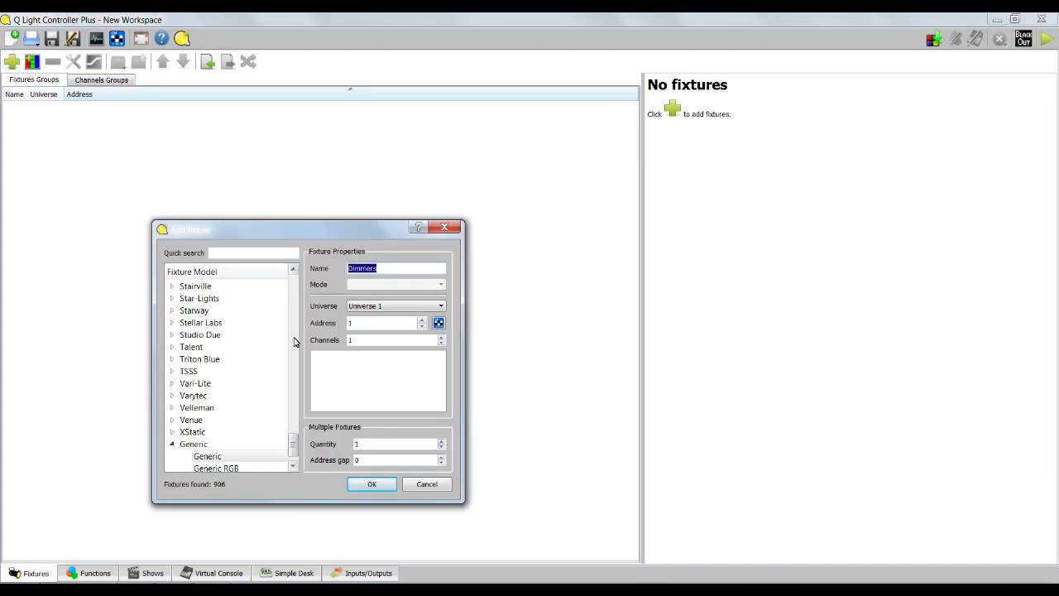
scroll(248, 364, "up", 2)
scroll(256, 389, "up", 20)
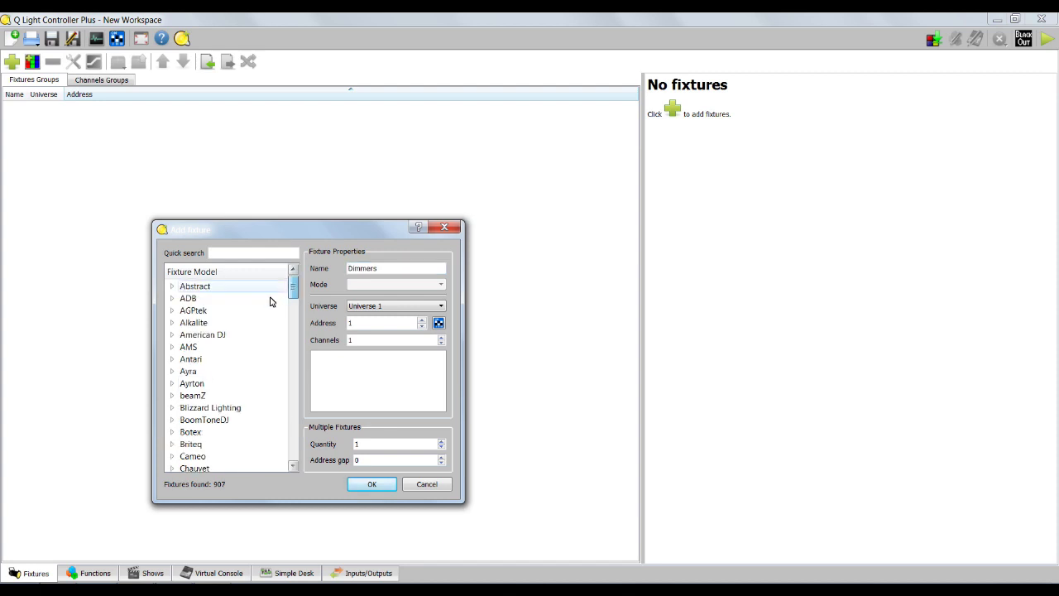
left_click(190, 346)
left_click(173, 347)
left_click(208, 359)
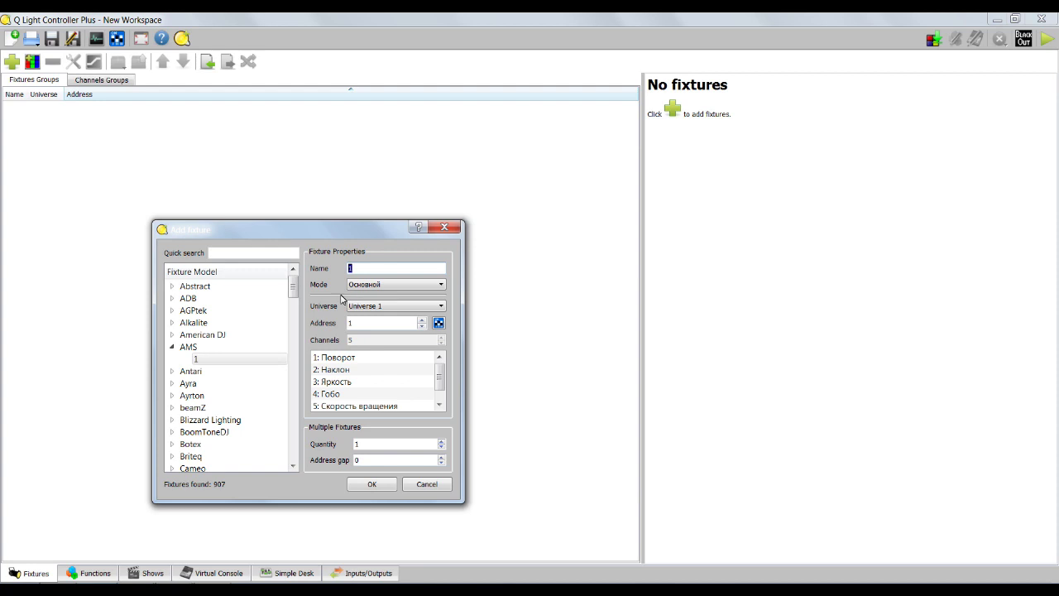
left_click(173, 347)
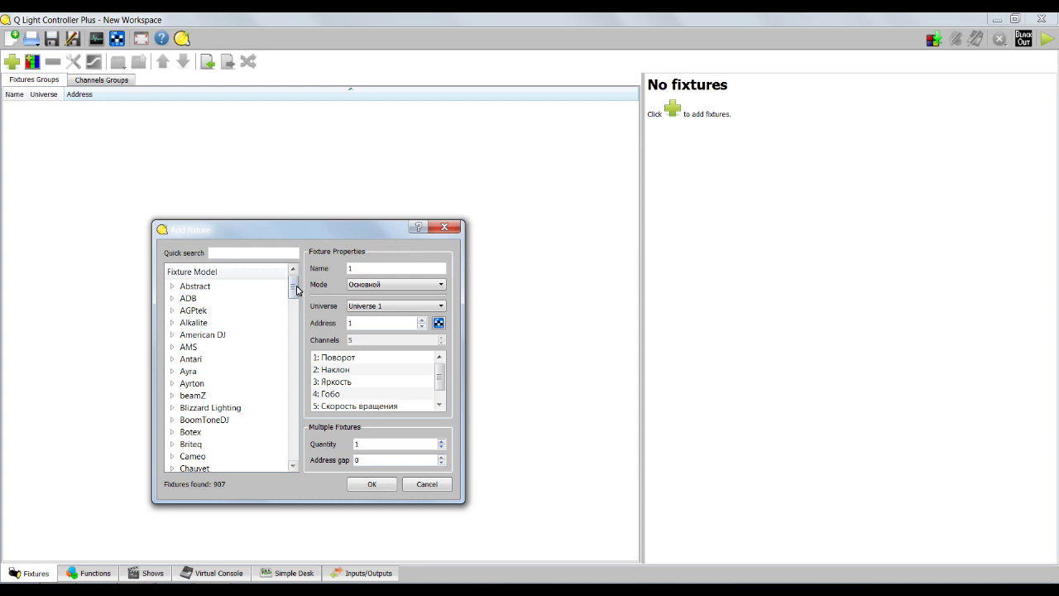
Step: Filter the fixture models by "LED" and choose Mini LED 60W Moving head with mode 1
left_click_drag(291, 291, 300, 463)
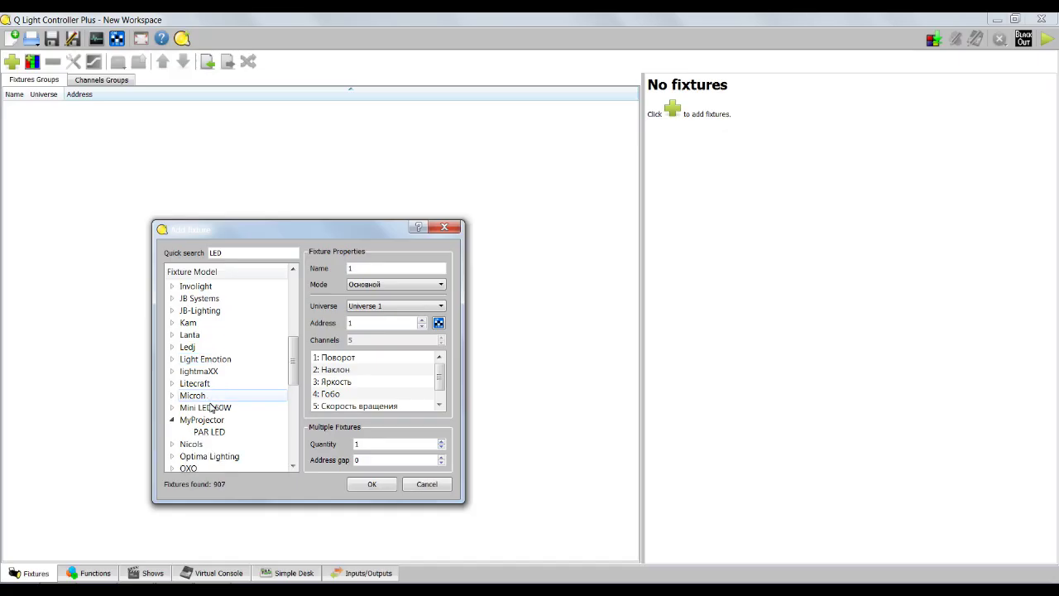
left_click(172, 409)
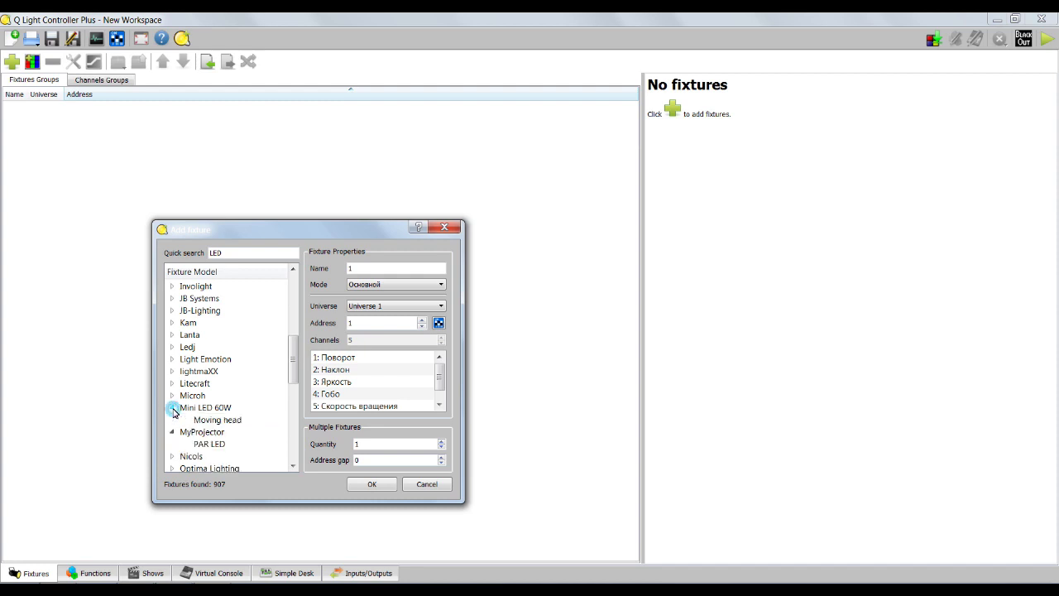
left_click(244, 424)
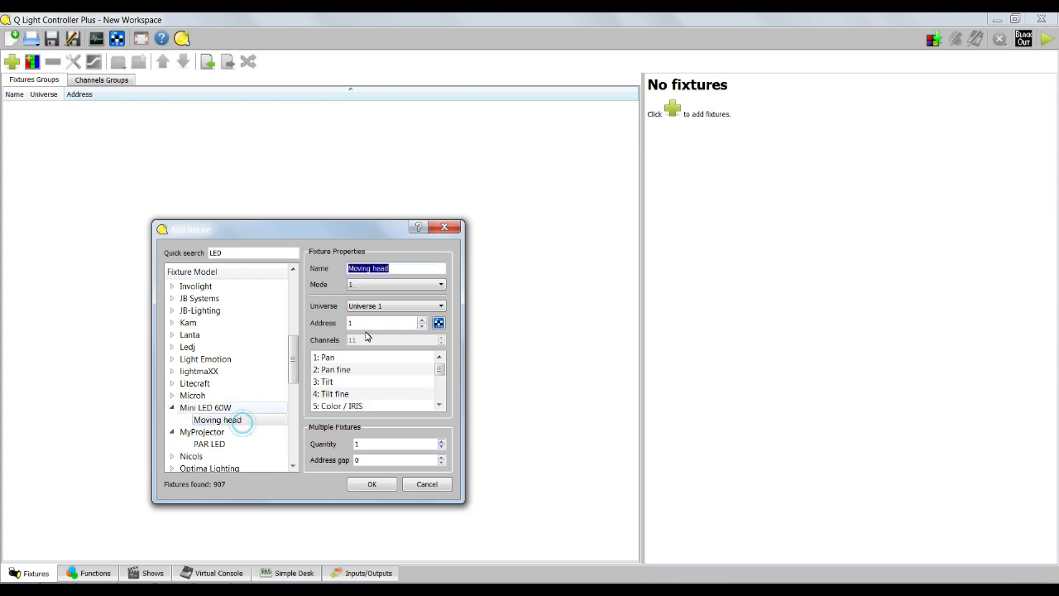
left_click(439, 285)
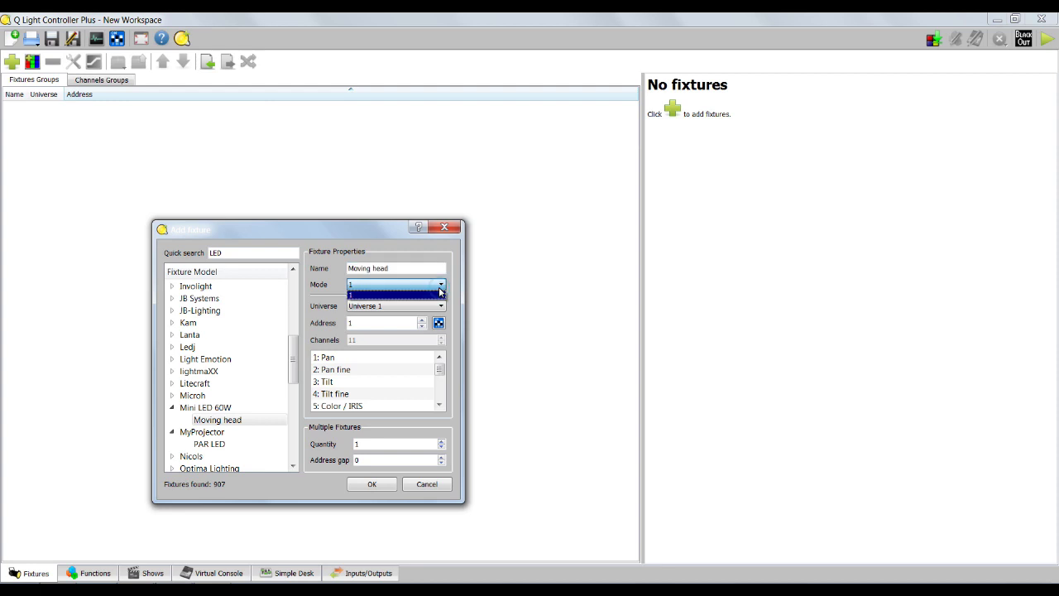
left_click(386, 294)
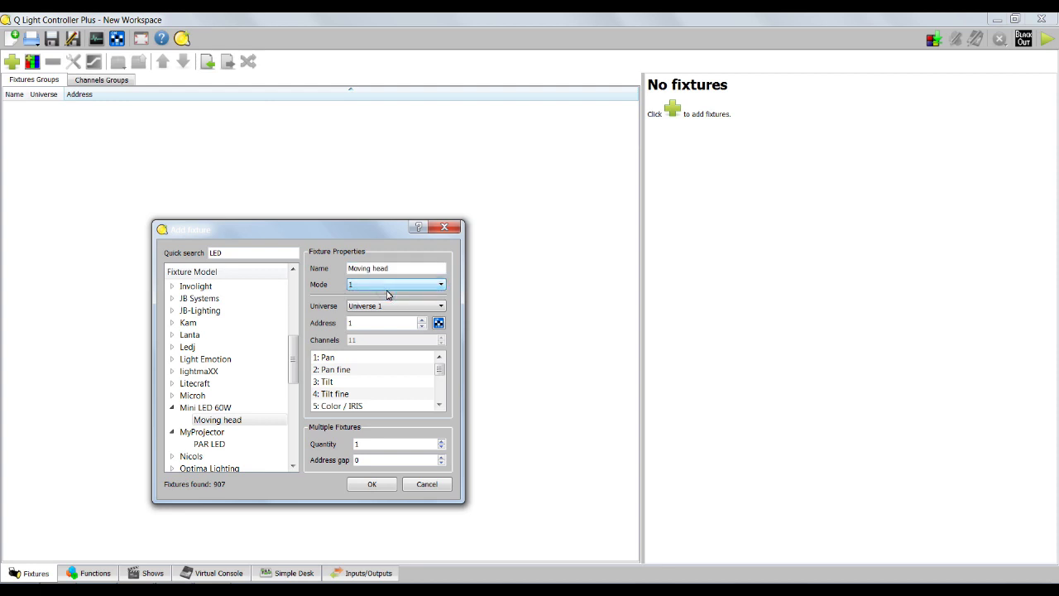
Step: Add two Moving head fixtures to Universe 1 starting at address 1 with an address gap of 0
left_click(441, 308)
left_click(471, 336)
left_click(385, 322)
mouse_move(439, 368)
left_mouse_down()
mouse_move(440, 397)
mouse_move(433, 362)
left_mouse_up()
left_click(441, 440)
left_click(383, 462)
left_click(361, 460)
left_click_drag(387, 463, 331, 463)
left_click(372, 484)
Step: Review the address ranges, channels and physical details of Moving head #1 and Moving head #2
left_click(74, 152)
left_click(86, 131)
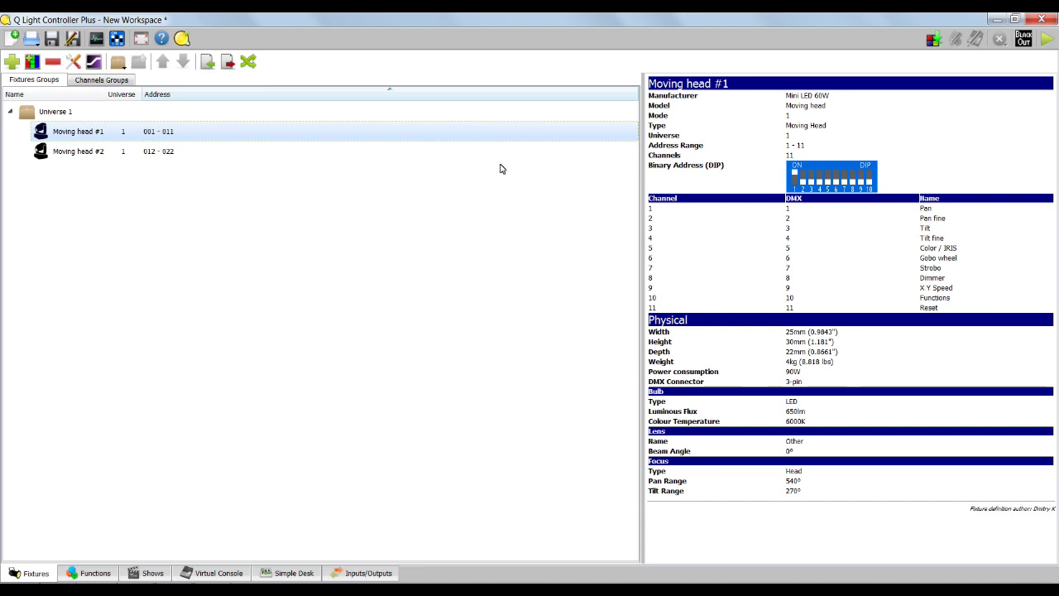
left_click(165, 152)
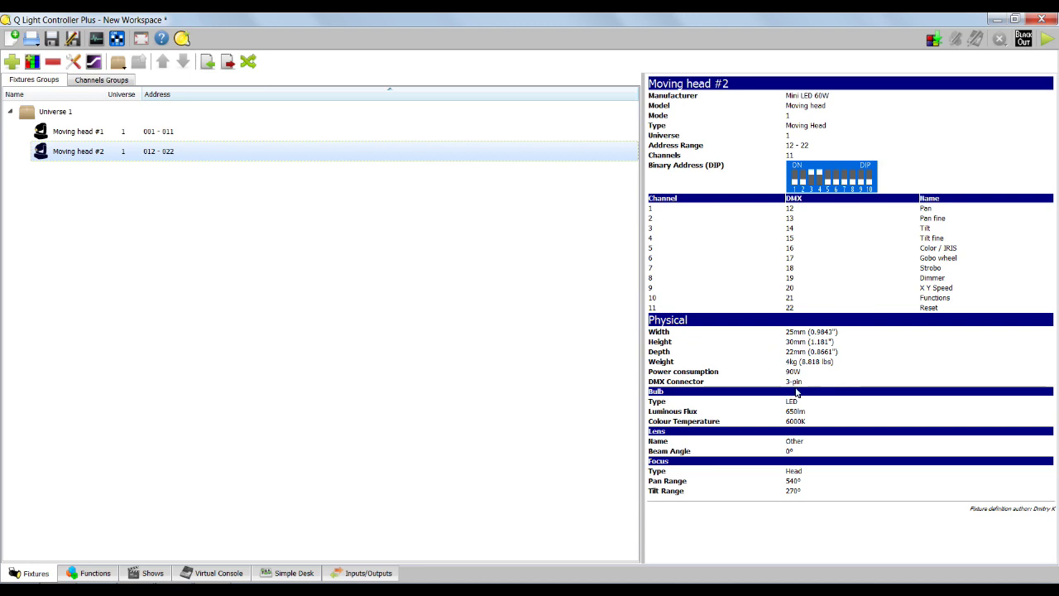
Step: Create a new scene among the functions and name it "Сцена 1"
left_click(94, 574)
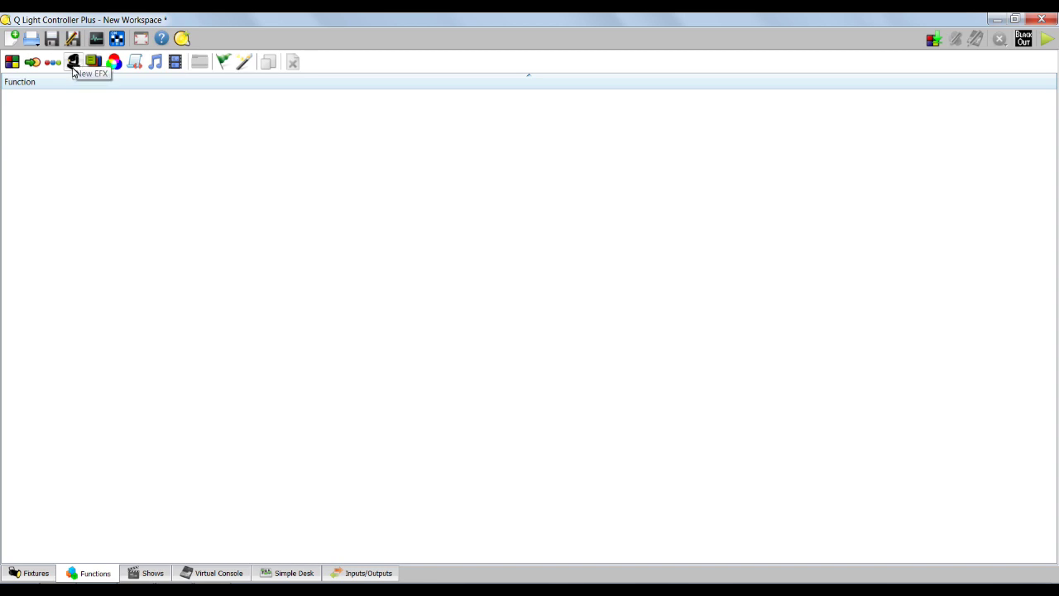
left_click(73, 64)
left_click(12, 61)
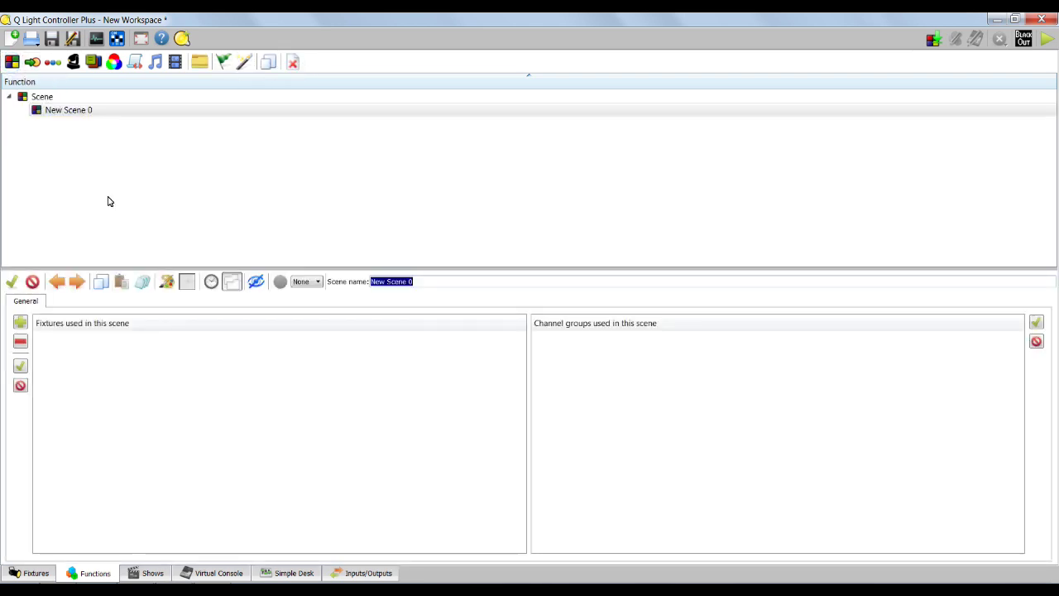
right_click(83, 107)
left_click(73, 111)
left_click_drag(430, 286, 307, 284)
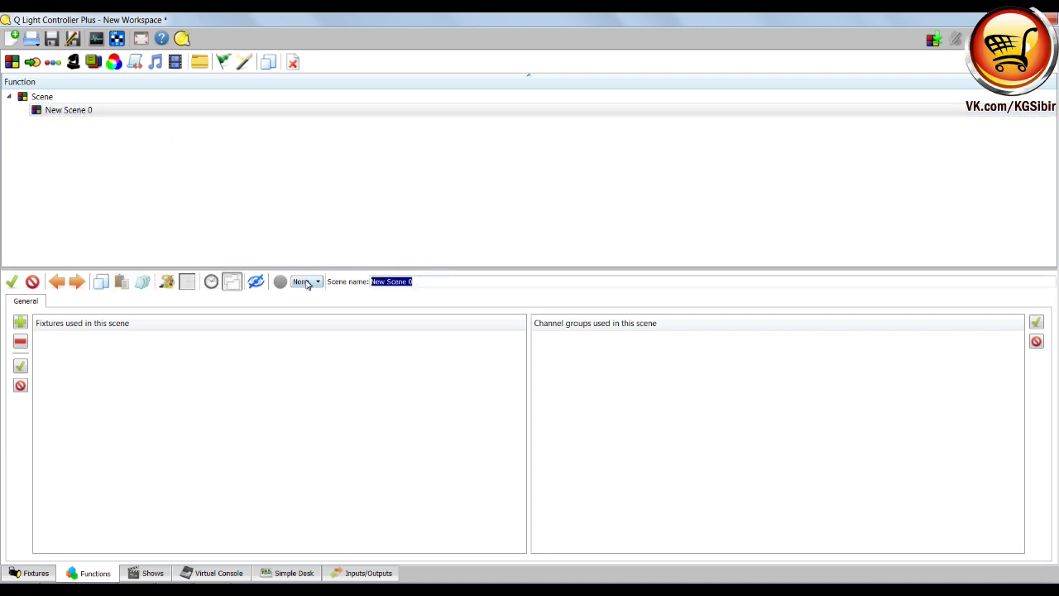
type("Сцена 1")
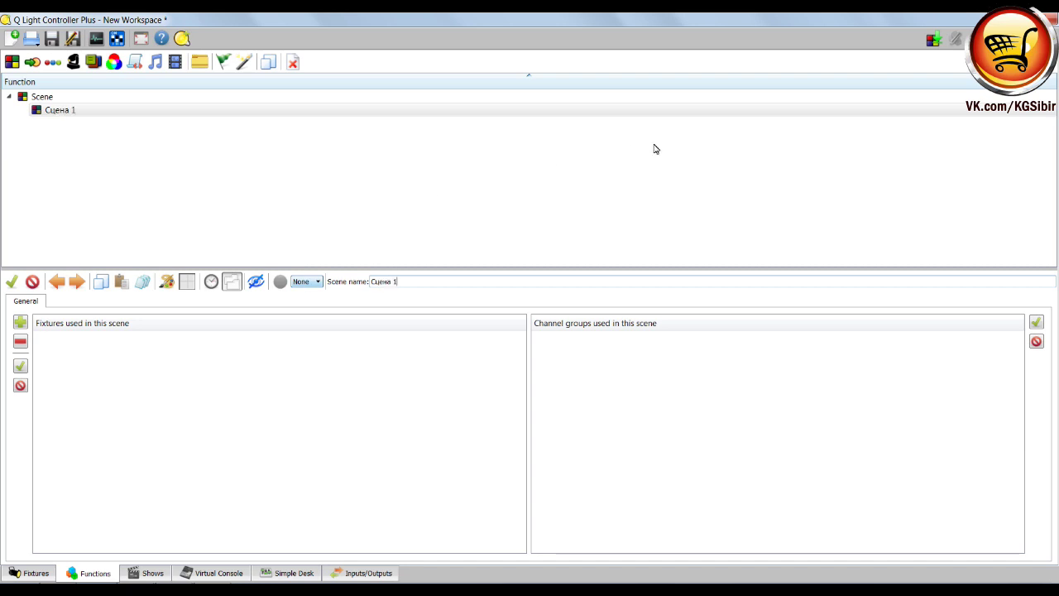
left_click(588, 213)
left_click(113, 402)
Step: Add Moving head #1 and Moving head #2 to the fixtures used in scene "Сцена 1"
left_click(95, 111)
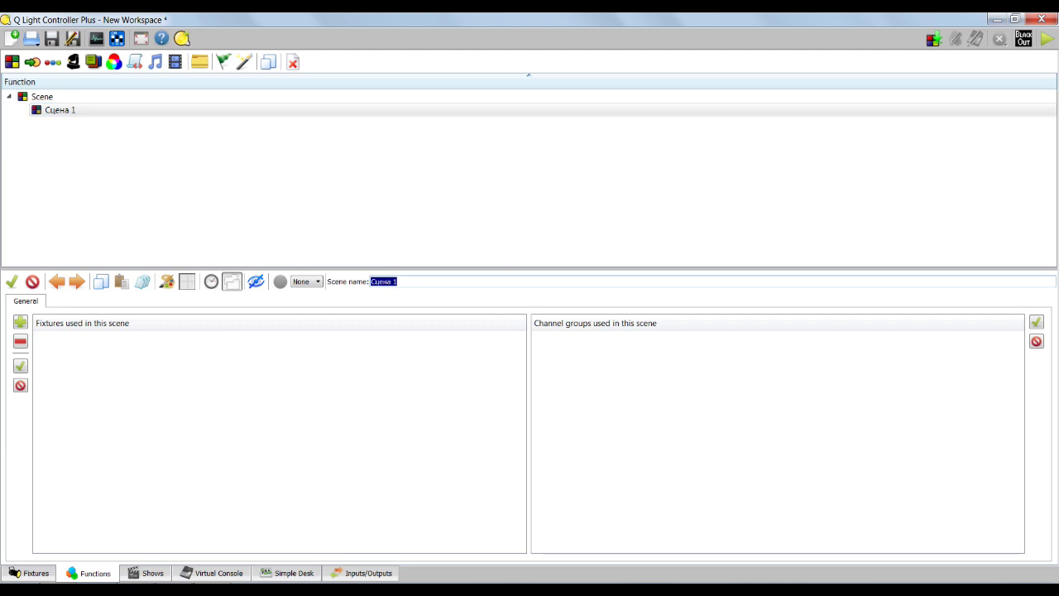
left_click(141, 116)
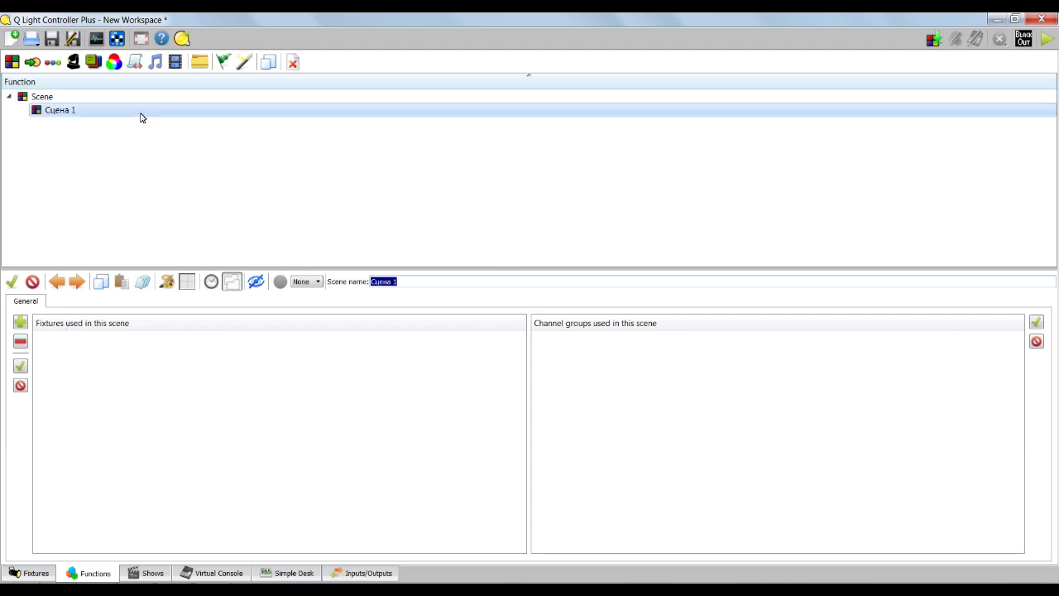
left_click(20, 328)
left_click_drag(459, 322, 435, 239)
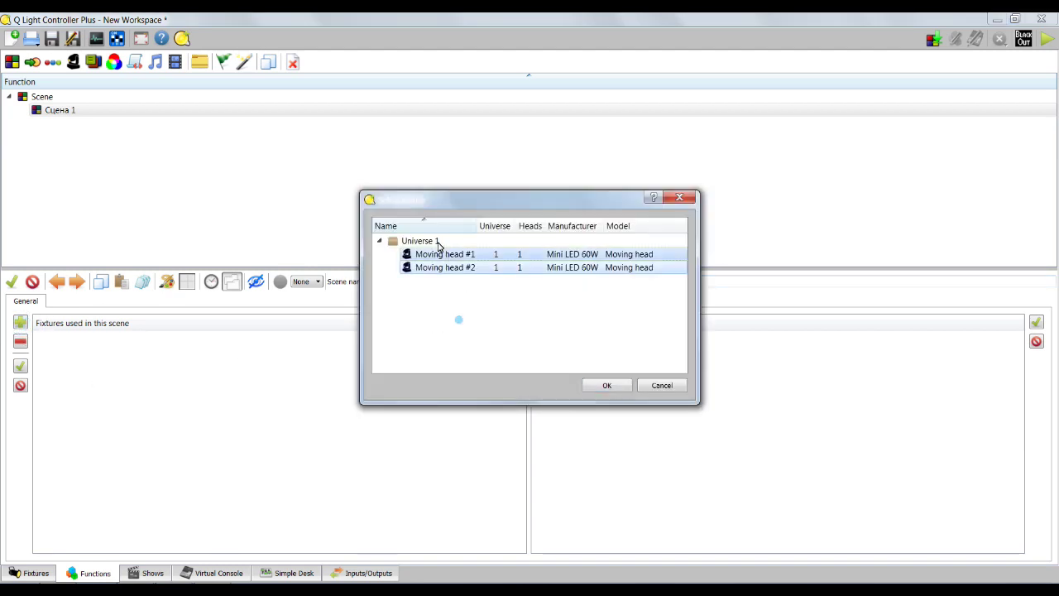
left_click_drag(438, 284, 431, 261)
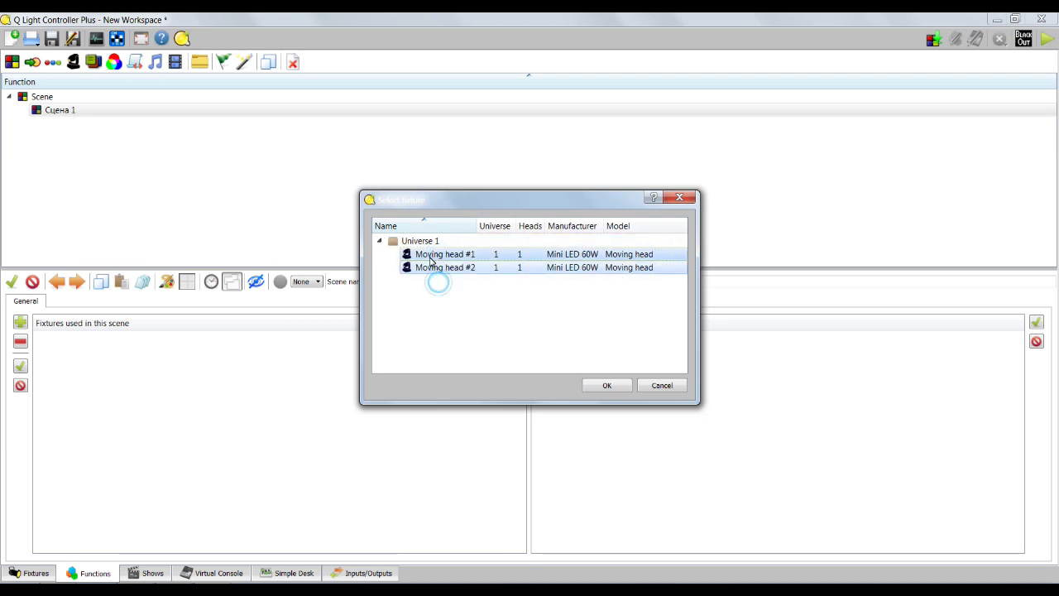
left_click(603, 384)
left_click(67, 340)
left_click(83, 340)
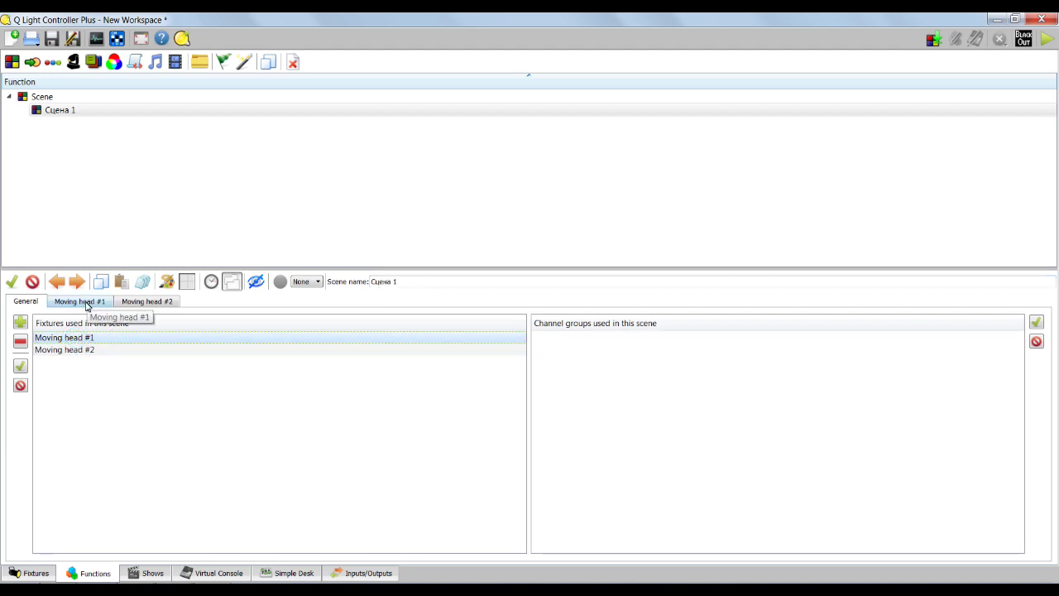
Step: Enable colour channel 5 of Moving head #1 and choose the colour preset that gives value 71
left_click(86, 305)
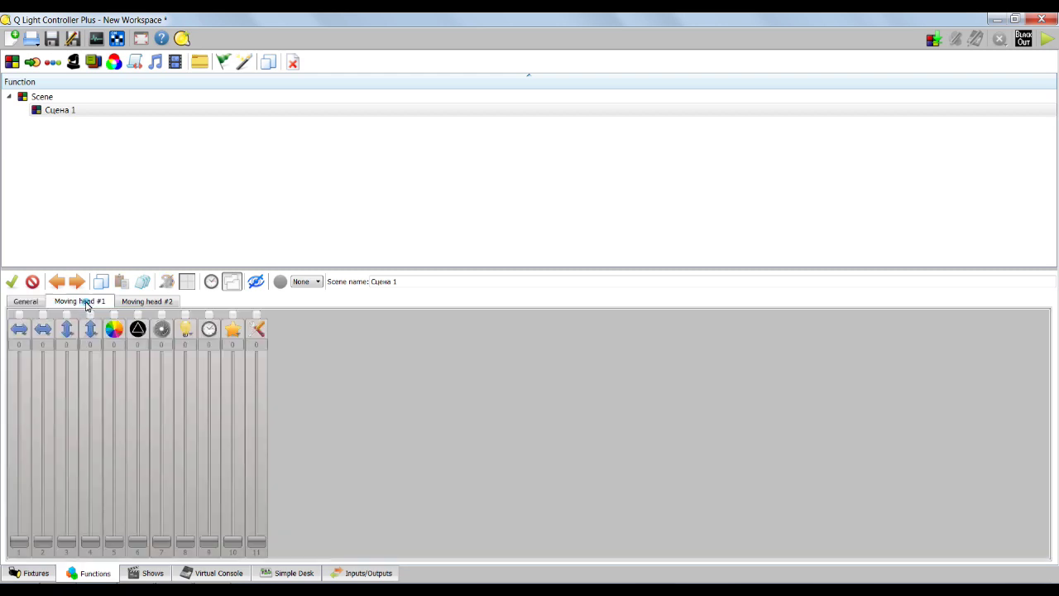
left_click(140, 303)
left_click(91, 302)
left_click(115, 315)
left_click(117, 329)
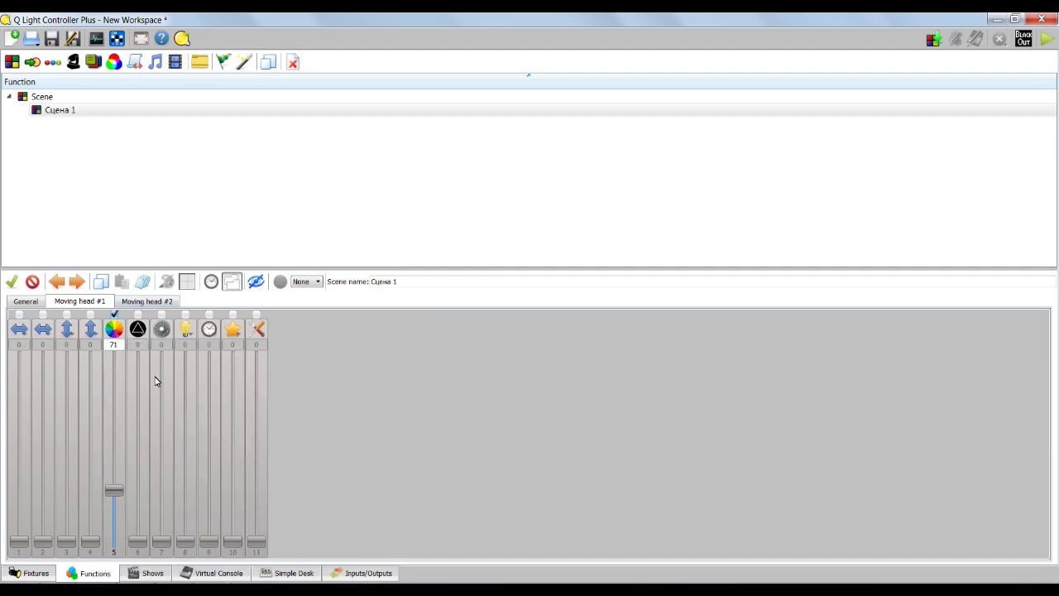
Step: Enable colour channel 5 of Moving head #2 and choose the colour preset that gives value 72
left_click(144, 303)
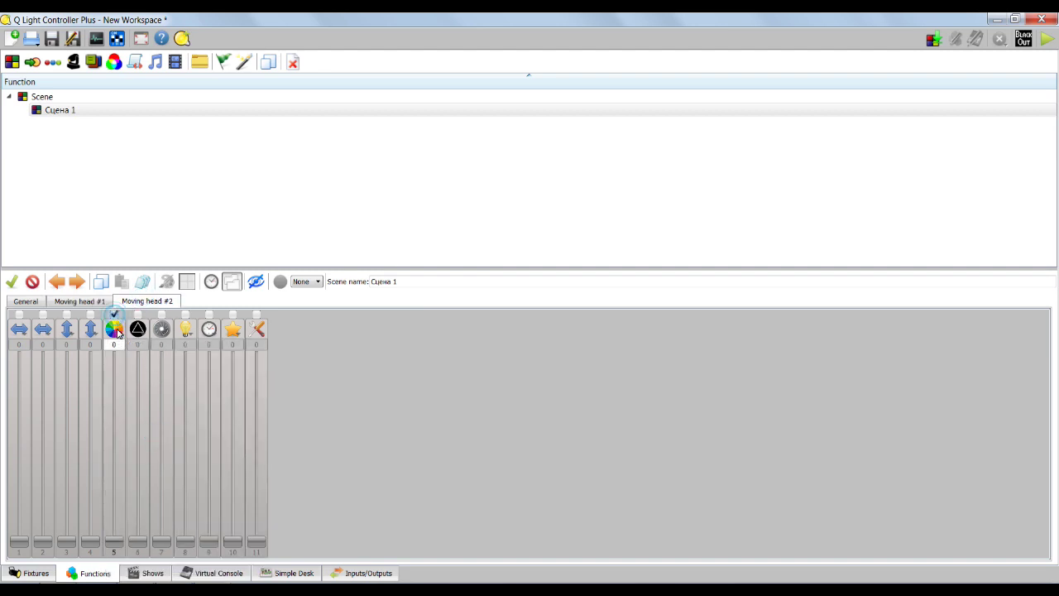
left_click(115, 330)
left_click(157, 430)
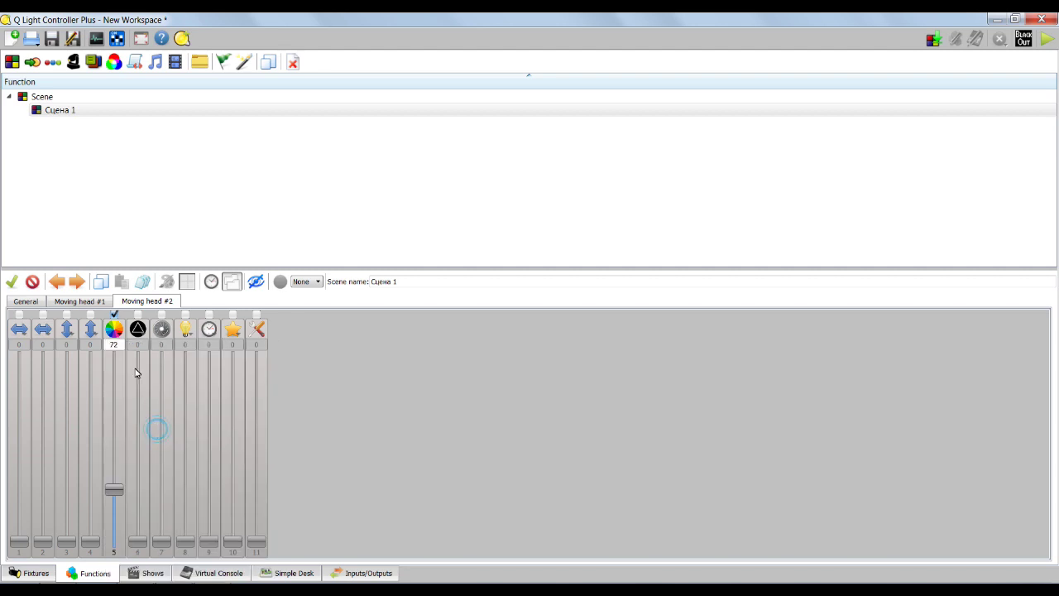
Step: Enable channels 8, 9 and 10 of Moving head #1 and select them together with channel 5
left_click(102, 303)
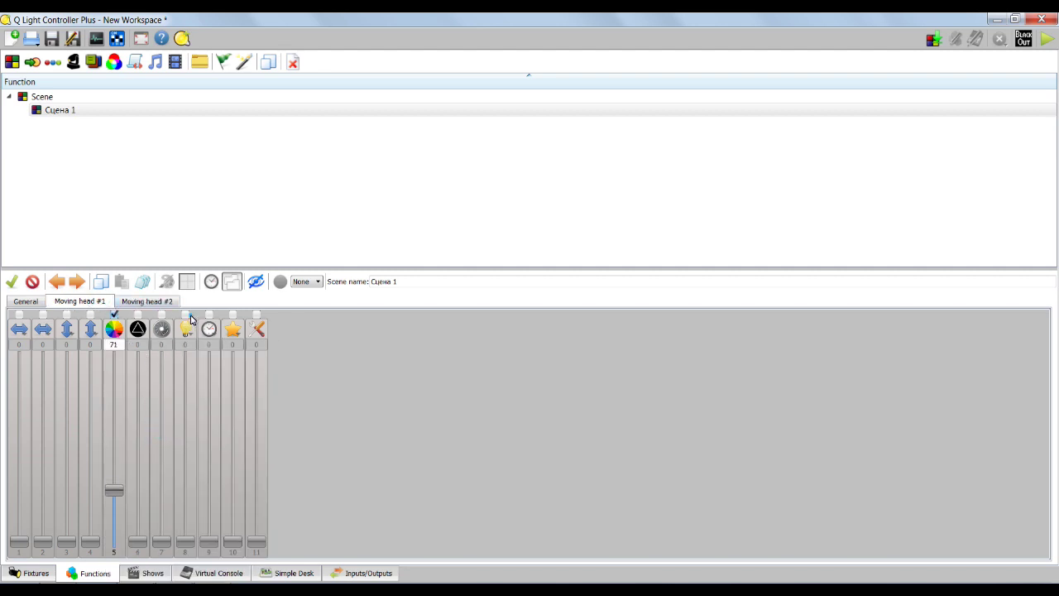
left_click(232, 314)
left_click(209, 314)
left_click(186, 315)
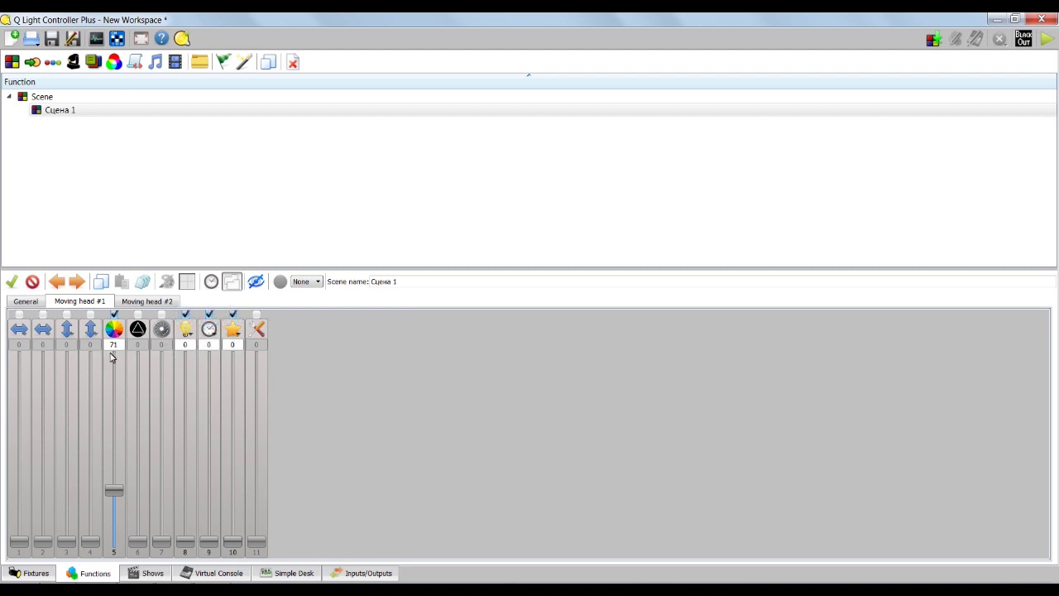
left_click(114, 357)
left_click(184, 361)
left_click(211, 359)
left_click(231, 364)
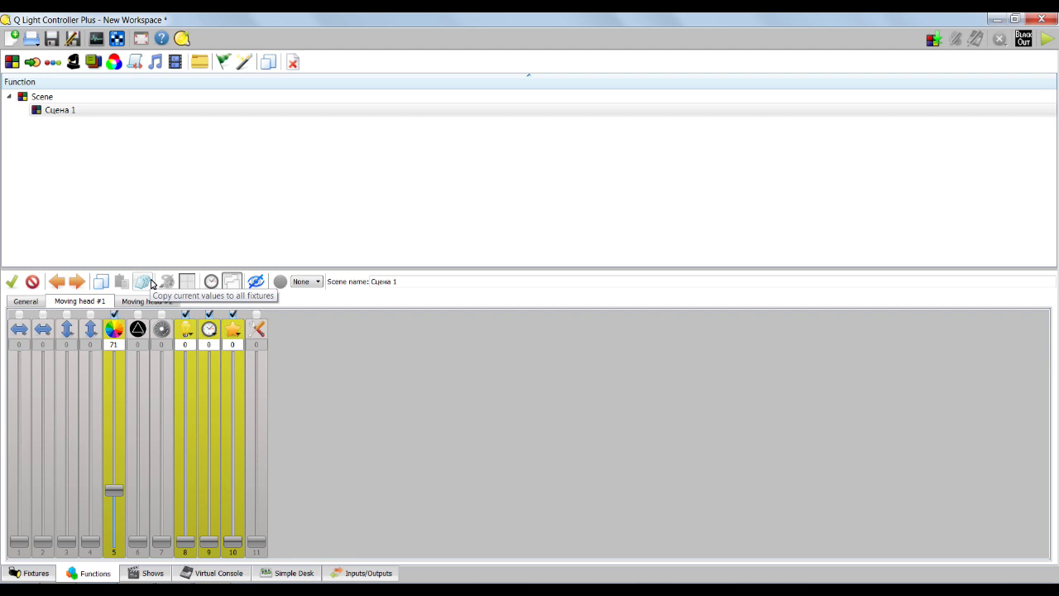
Step: Copy the selected channel values of Moving head #1 to all fixtures and check them on Moving head #2
left_click(145, 280)
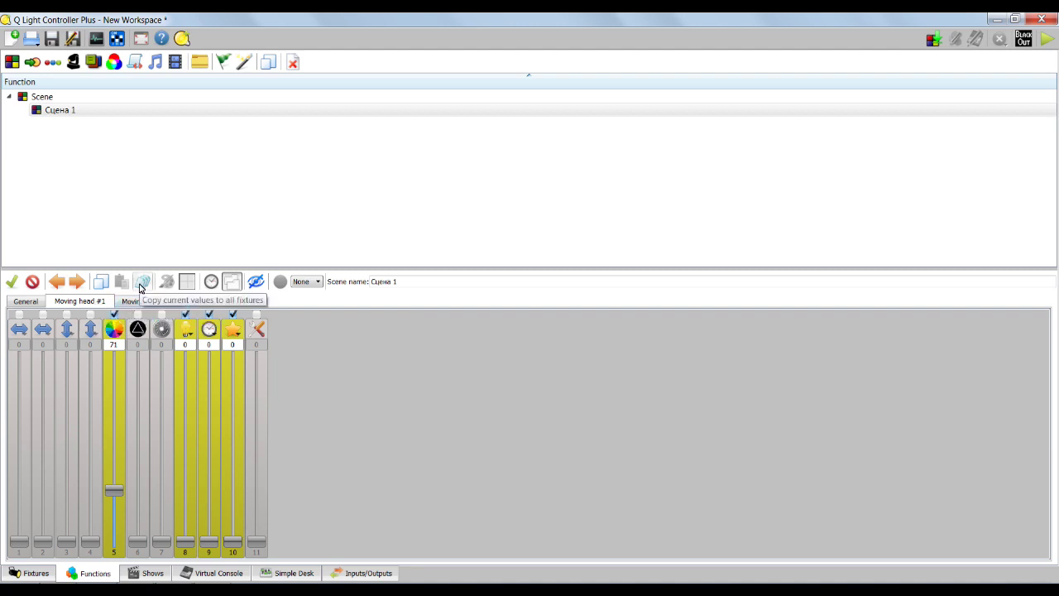
left_click(140, 286)
left_click(149, 301)
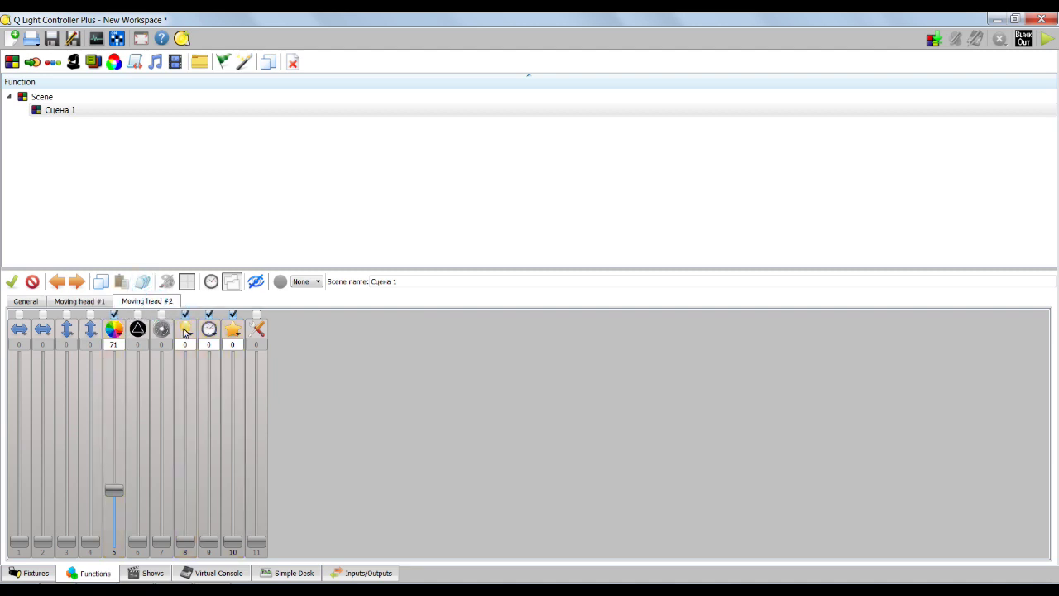
Step: Set channels 8, 9 and 10 of Moving head #1 to 229, 194 and 173, and copy the values to all fixtures
left_click(77, 301)
left_click(189, 372)
left_click(209, 400)
left_click(232, 416)
left_click(142, 281)
left_click(149, 301)
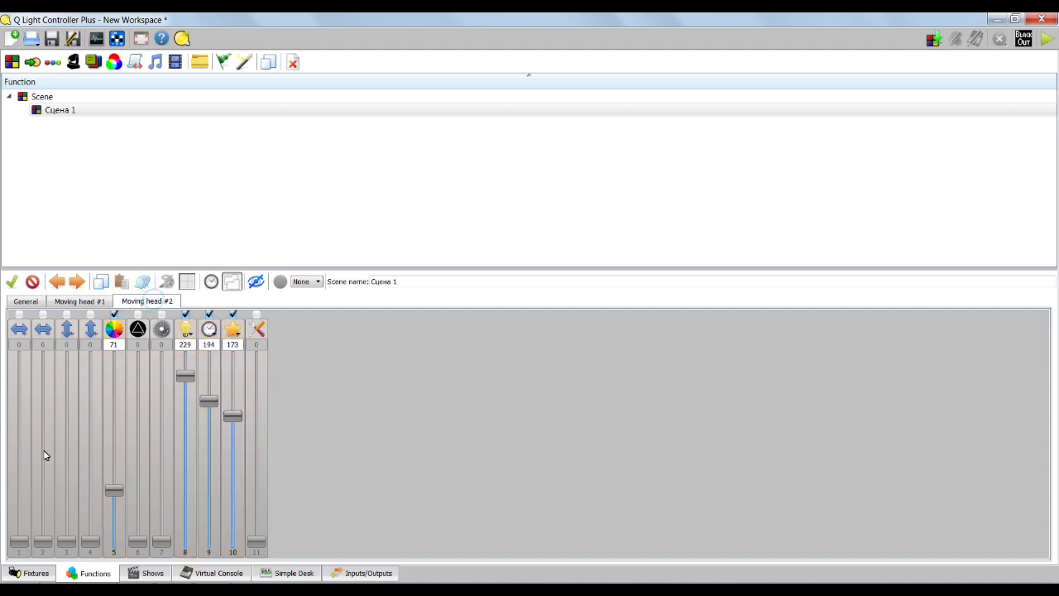
Step: Lower channels 8, 9 and 10 of Moving head #1 to 0 and leave those three channels disabled
left_click(95, 302)
left_click(185, 314)
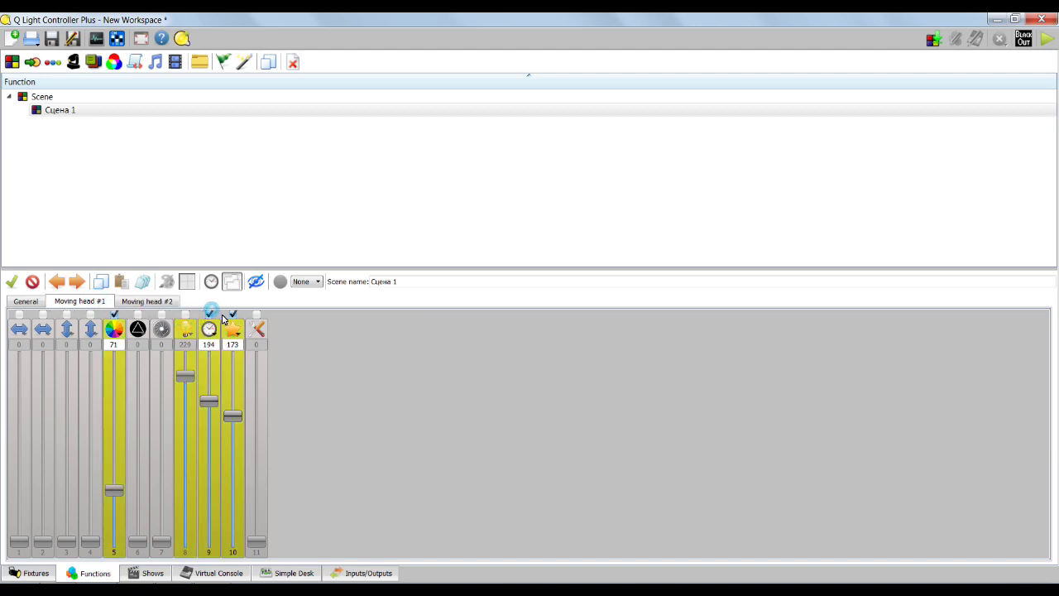
left_click(232, 315)
left_click(209, 315)
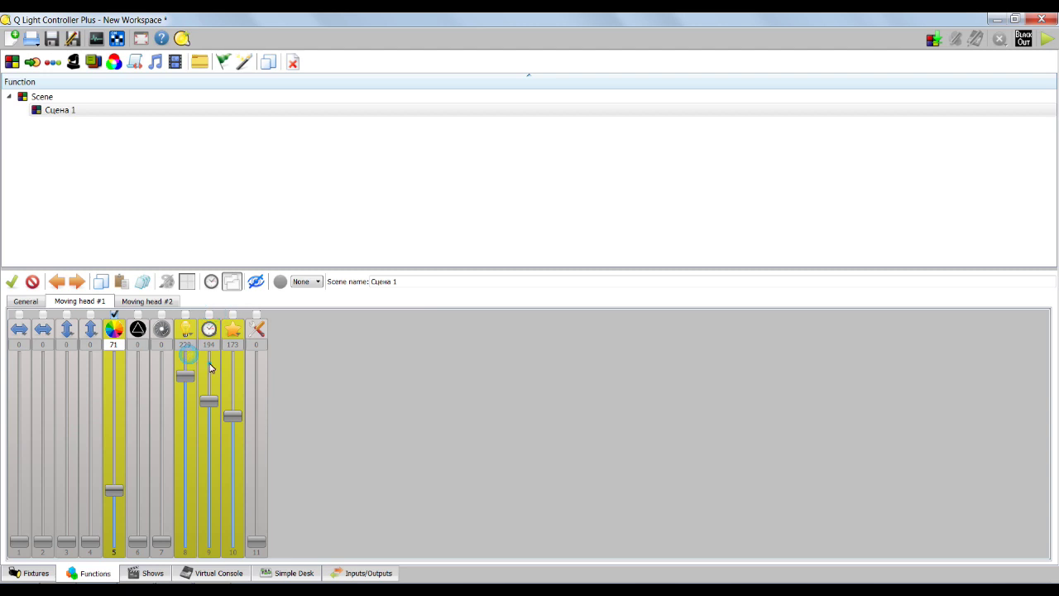
left_click_drag(186, 377, 188, 533)
left_click_drag(209, 401, 208, 538)
left_click_drag(232, 416, 228, 546)
left_click(185, 314)
left_click(209, 314)
left_click(233, 314)
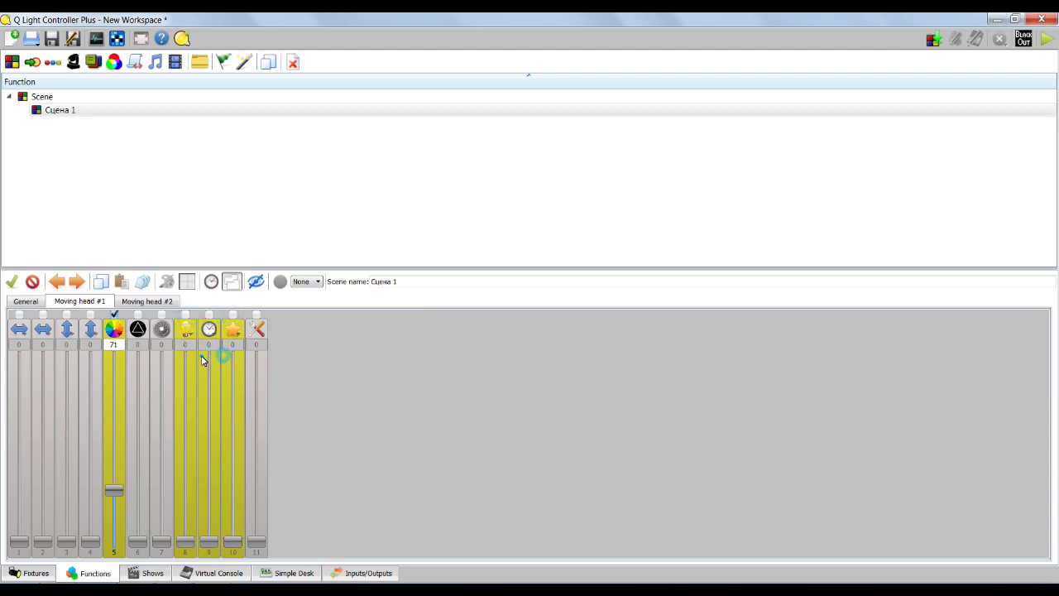
Step: Deselect channel 5 of Moving head #1, then enable channel 8 and raise it to 255
left_click(106, 415)
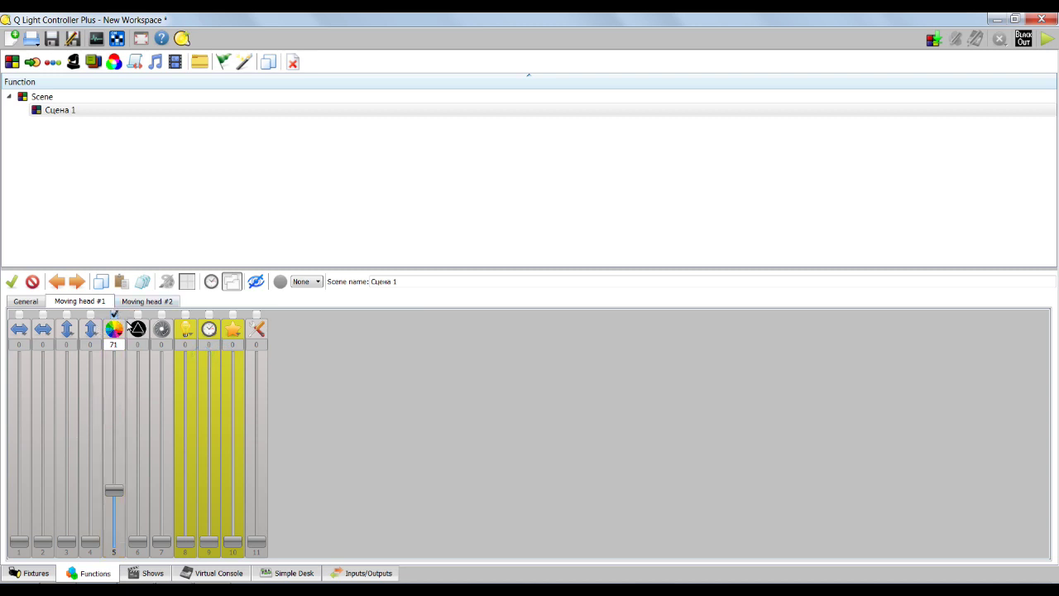
left_click(185, 315)
left_click_drag(184, 537, 180, 344)
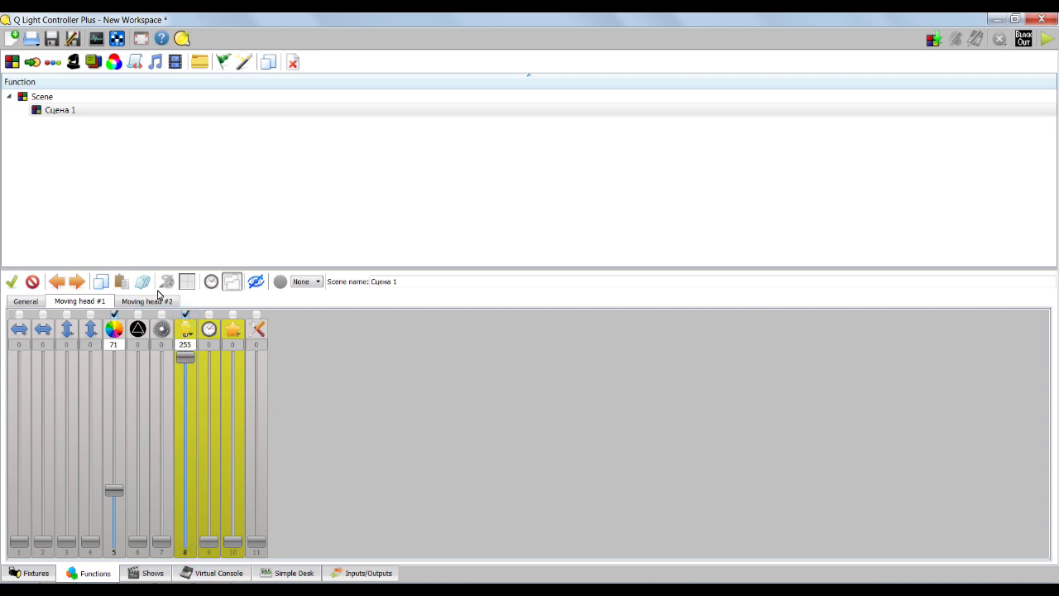
Step: Lower channels 9 and 10 of Moving head #2 to 0 and leave both channels disabled
left_click(154, 301)
left_click(208, 315)
left_click(232, 315)
left_click(233, 417)
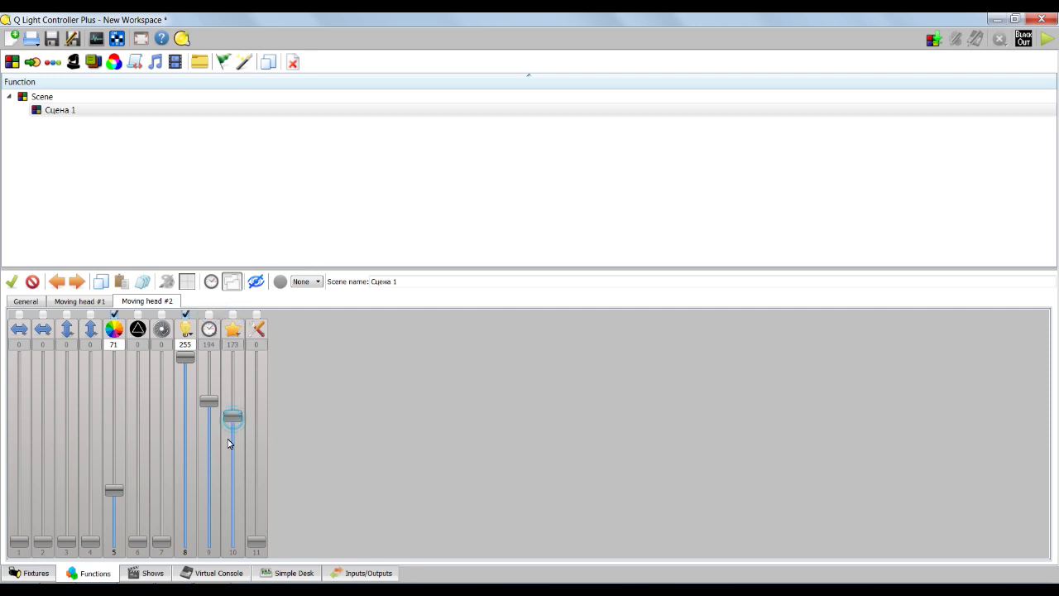
left_click(231, 315)
left_click(208, 315)
left_click_drag(208, 401, 208, 541)
left_click_drag(231, 416, 232, 542)
left_click(233, 315)
left_click(208, 315)
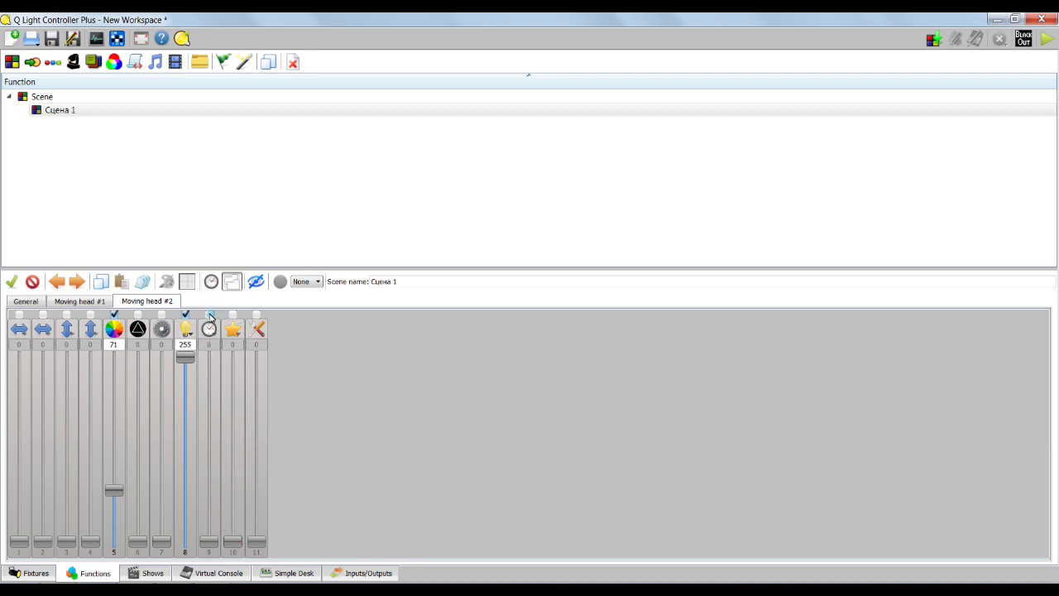
Step: Select channels 5 and 8 of Moving head #1, set channel 8 to 179 and copy the values to Moving head #2
left_click(90, 302)
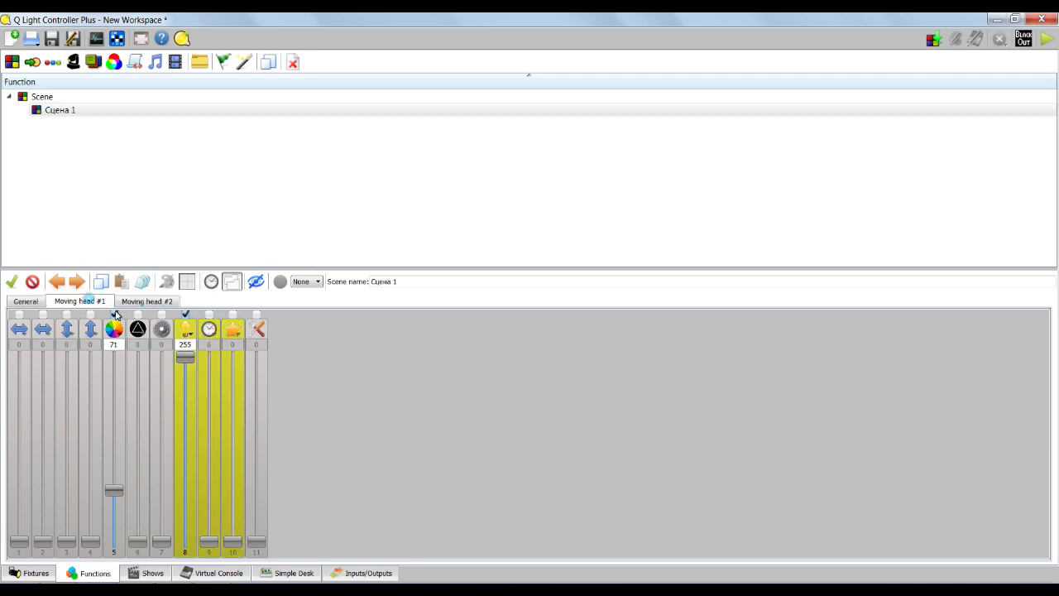
left_click(107, 378)
left_click(184, 377)
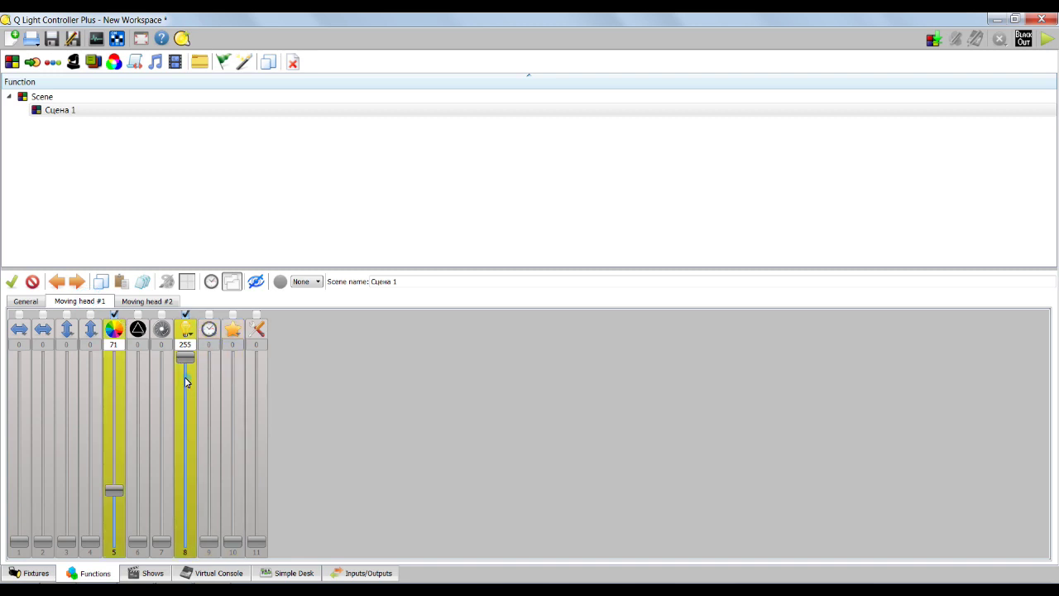
left_click(141, 302)
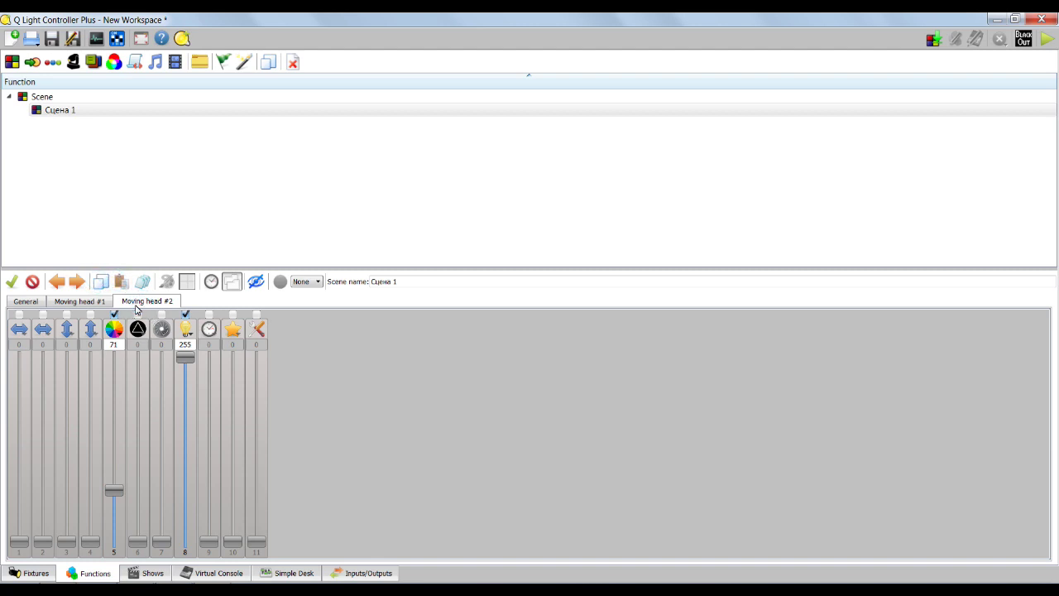
left_click(106, 301)
left_click_drag(188, 355, 188, 412)
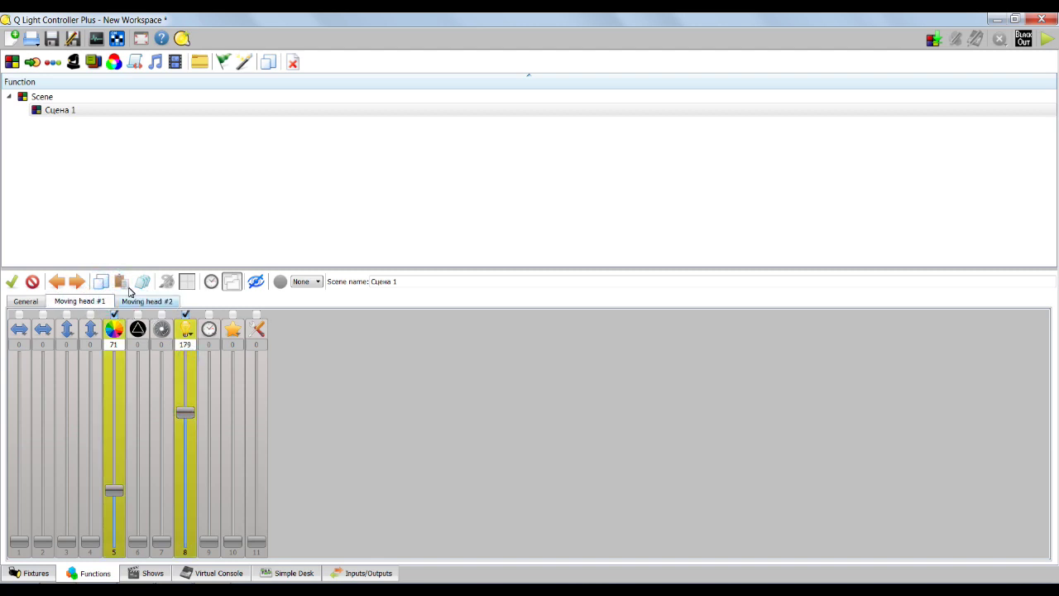
left_click(143, 303)
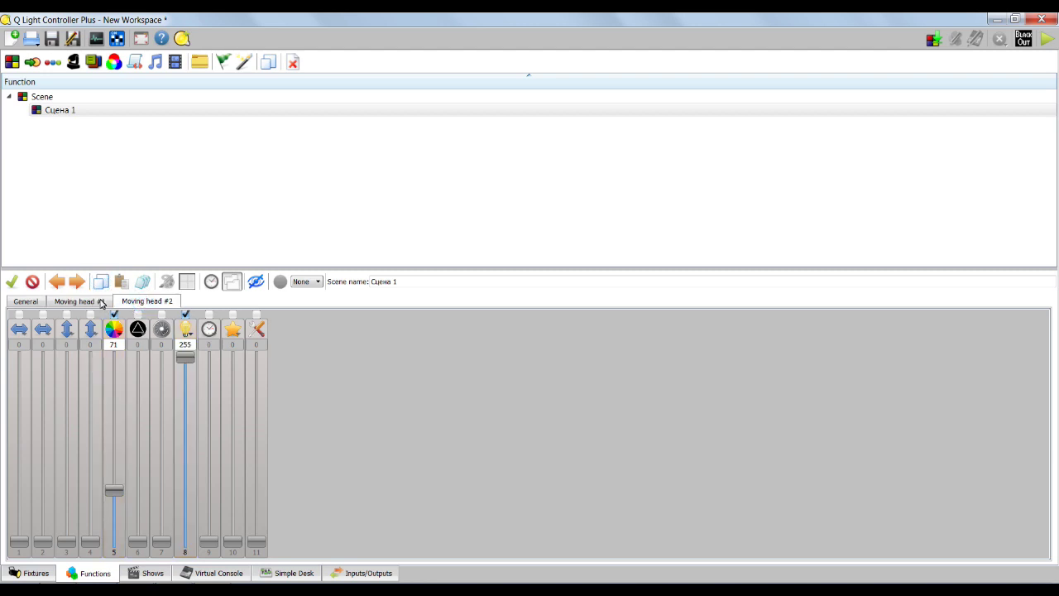
left_click(121, 282)
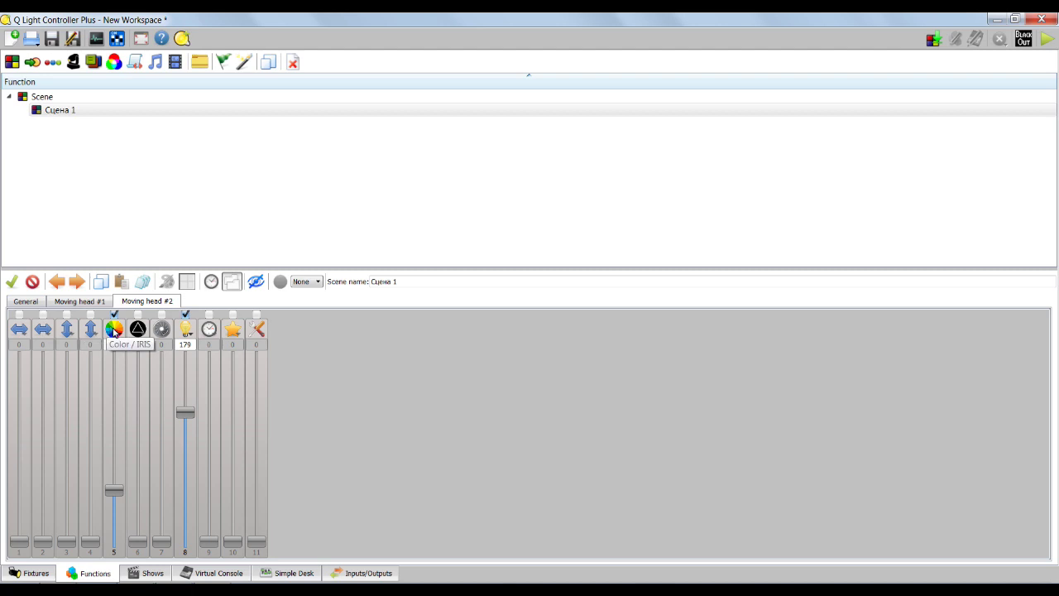
Step: Raise the Dimmer channel of Moving head #2 to 255
double_click(185, 344)
mouse_move(185, 412)
left_mouse_down()
mouse_move(185, 395)
mouse_move(196, 406)
left_mouse_up()
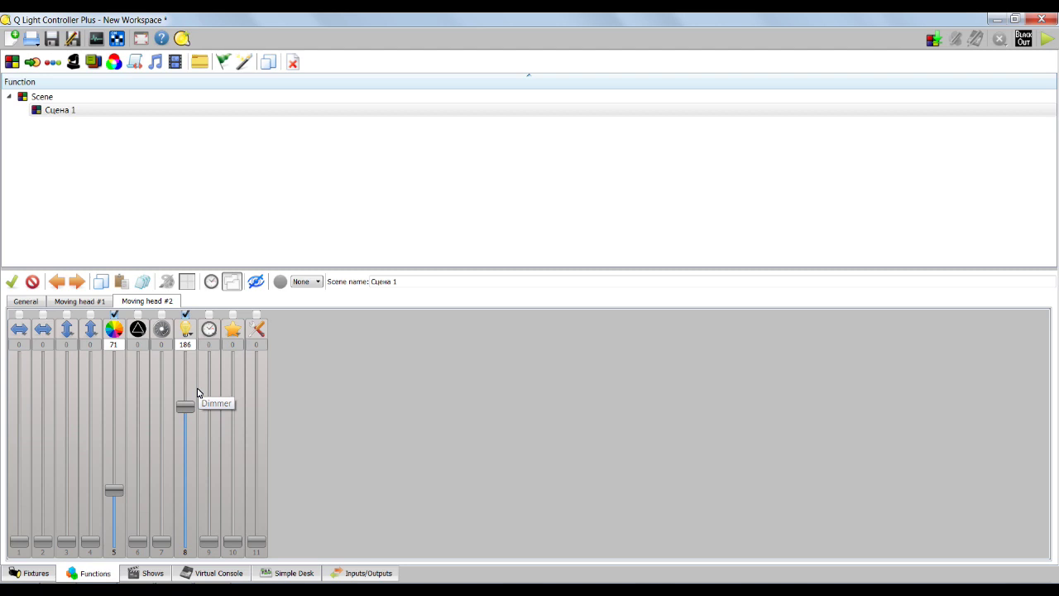
left_click_drag(182, 404, 177, 344)
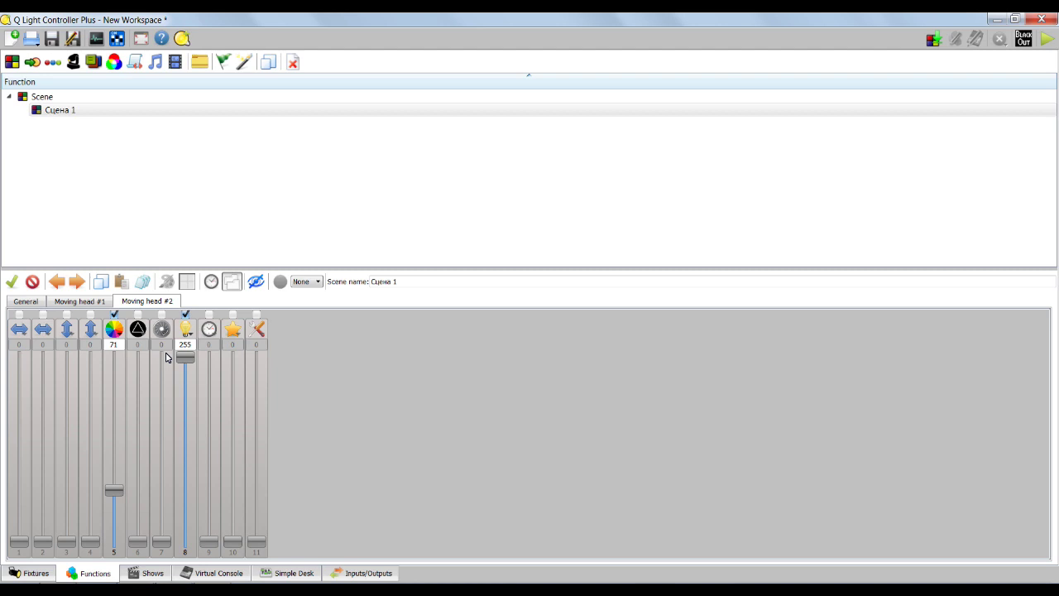
Step: Review the channel values of both moving heads and the list of fixtures used in Сцена 1
left_click(103, 302)
left_click(134, 303)
left_click(26, 302)
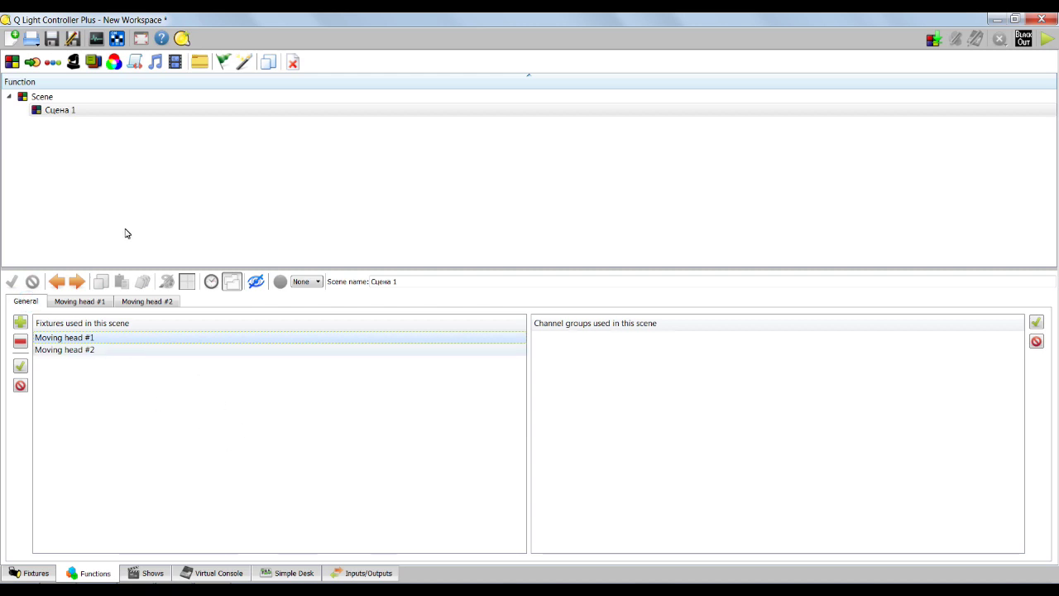
left_click(76, 114)
left_click(99, 337)
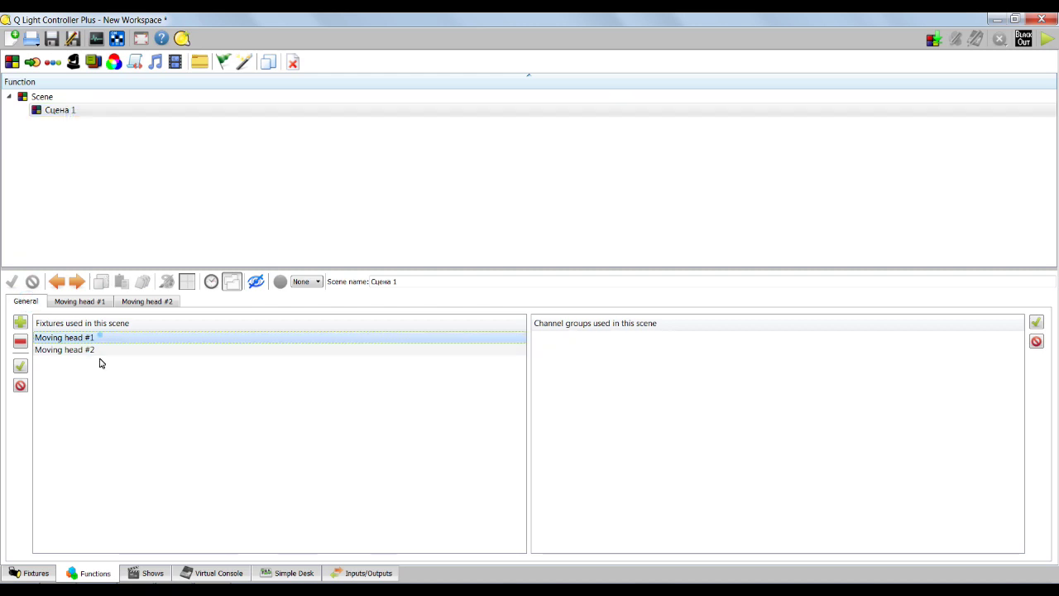
left_click(97, 354)
left_click(64, 111)
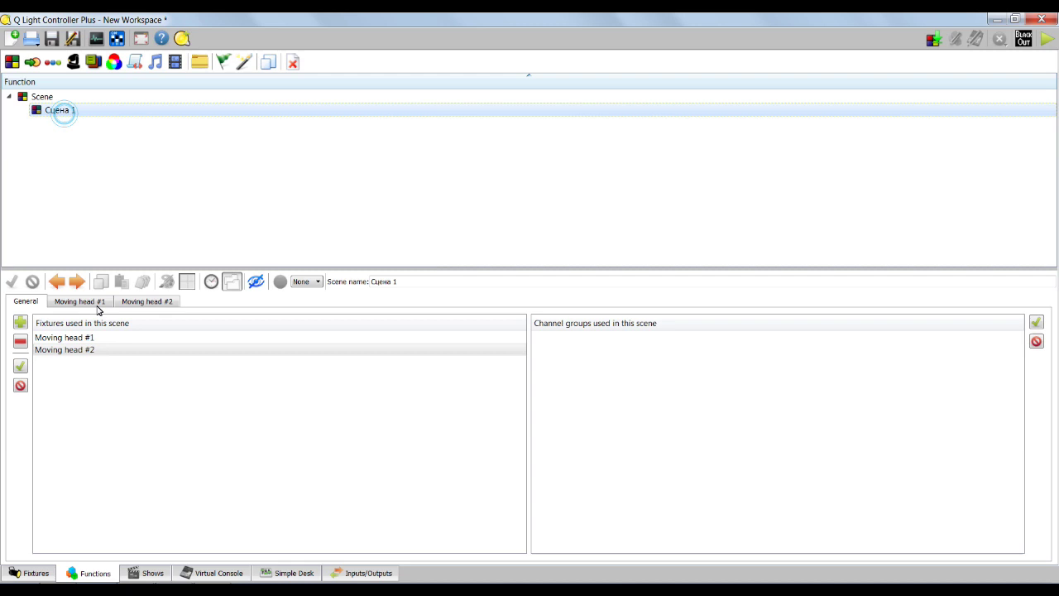
left_click(105, 339)
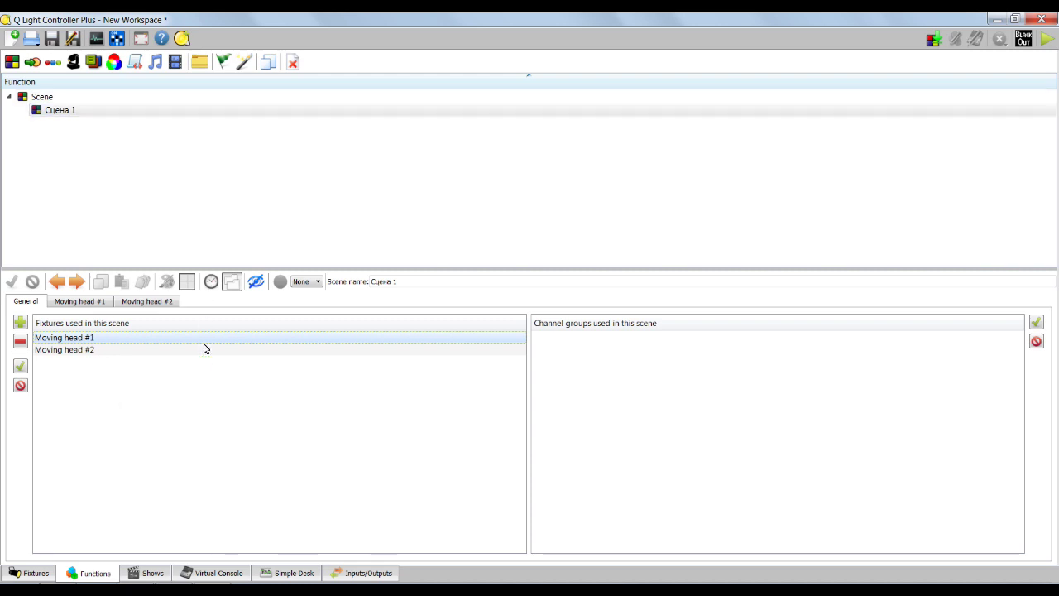
Step: Create a new sequence and name its scene "Последовательность 1"
left_click(54, 64)
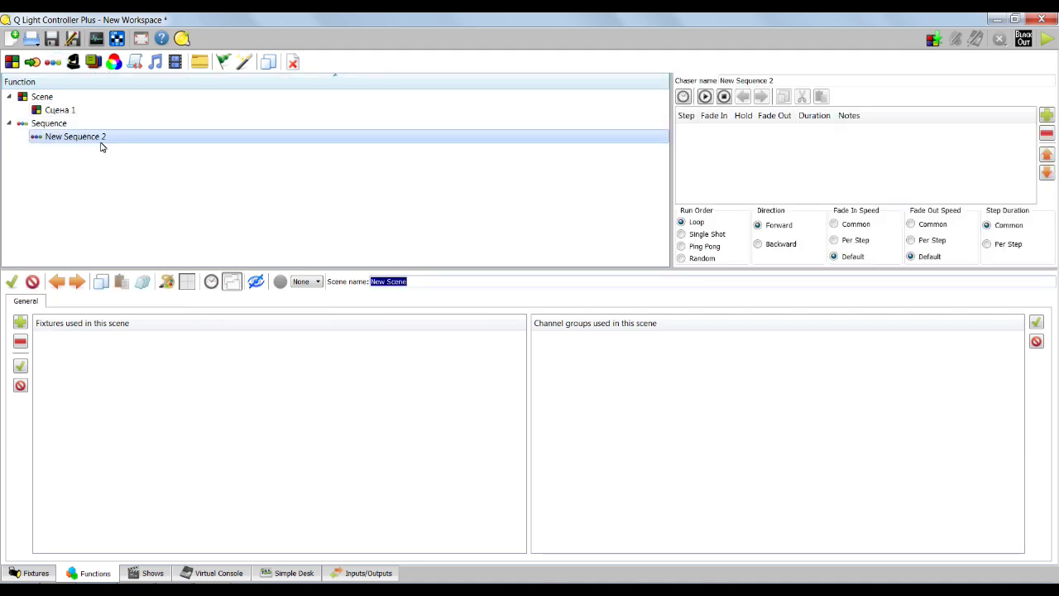
left_click(419, 281)
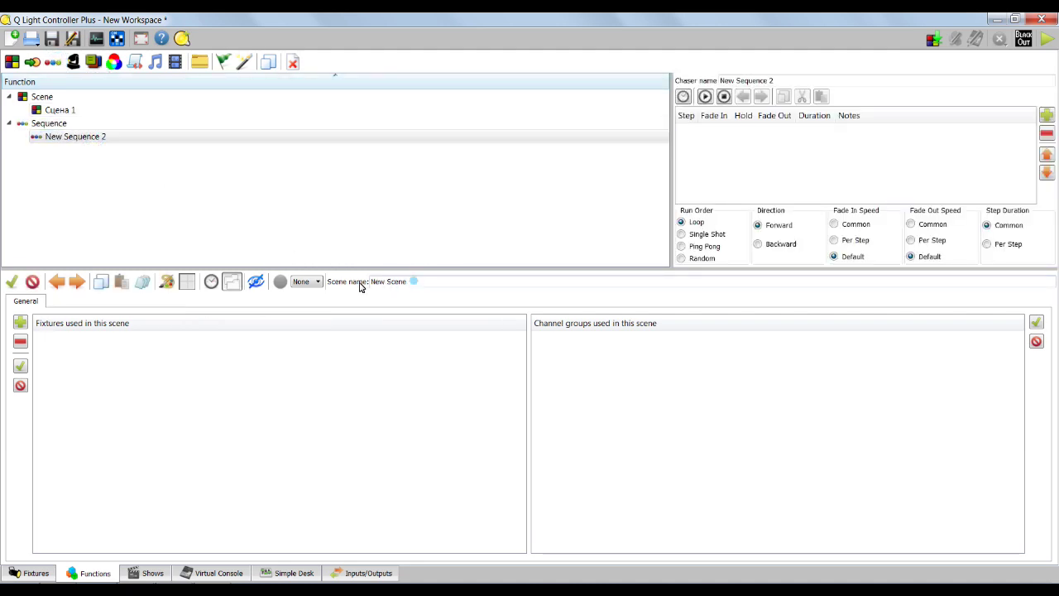
key("ctrl+a")
type("Последовательность 1")
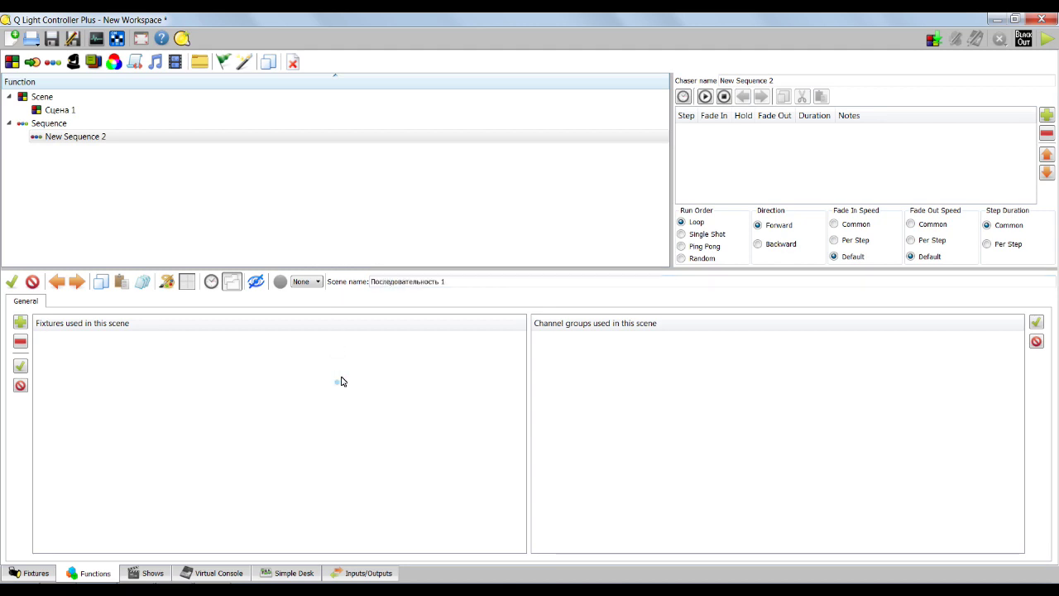
Step: Add Moving head #1 and Moving head #2 to the fixtures used in the sequence's scene
left_click(20, 321)
left_click_drag(439, 291, 438, 254)
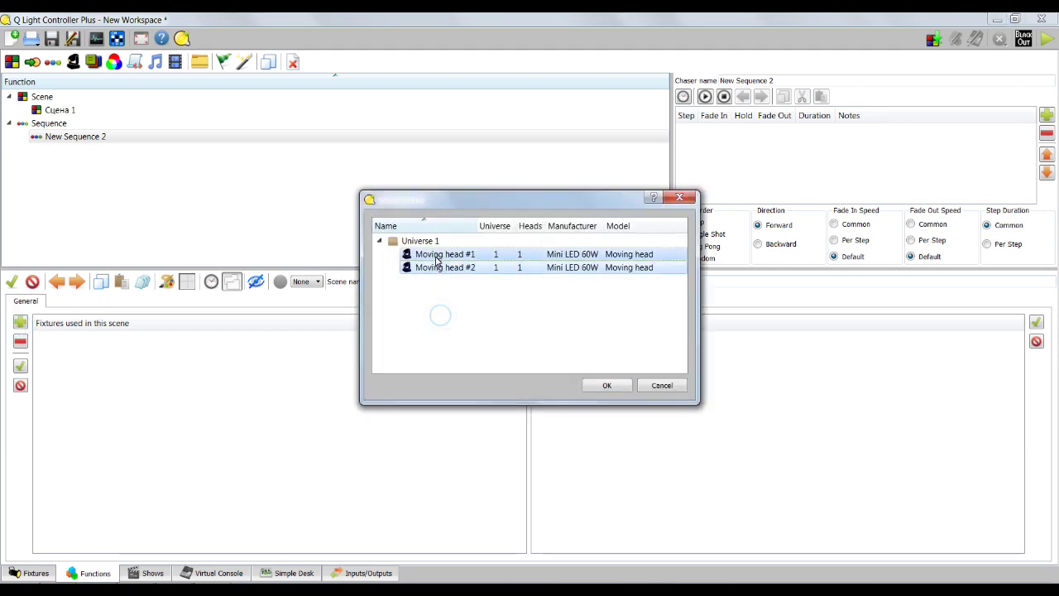
left_click(606, 385)
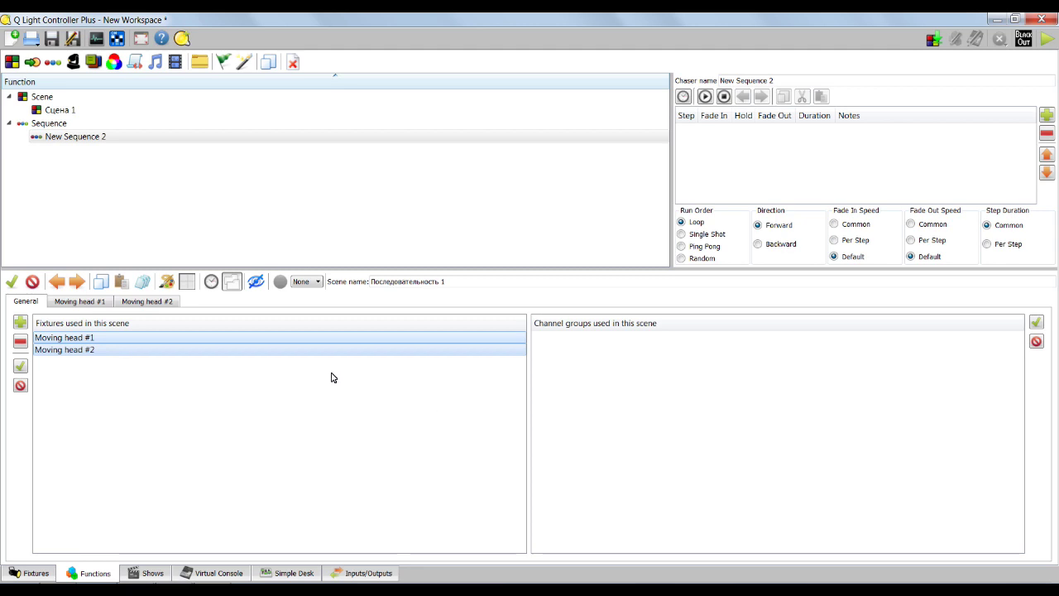
left_click(118, 350)
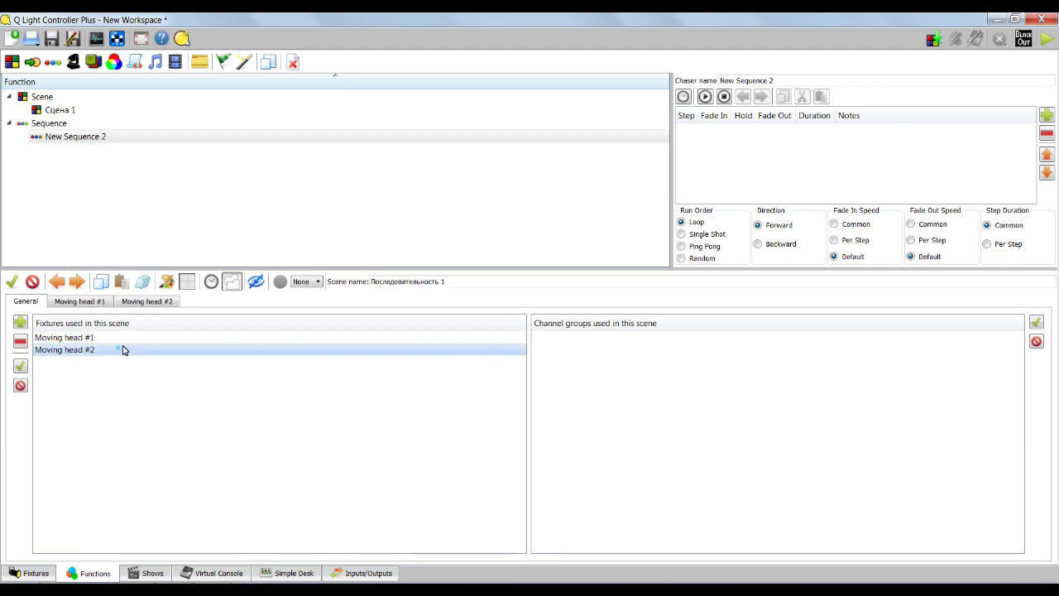
Step: Add the first step to the sequence and select it
left_click(741, 149)
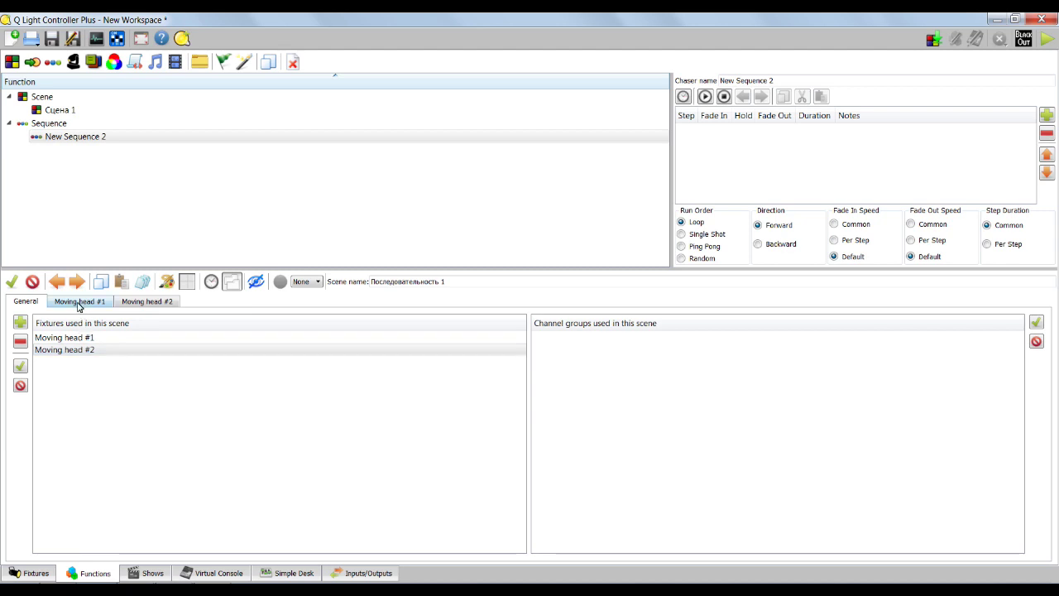
left_click(1047, 117)
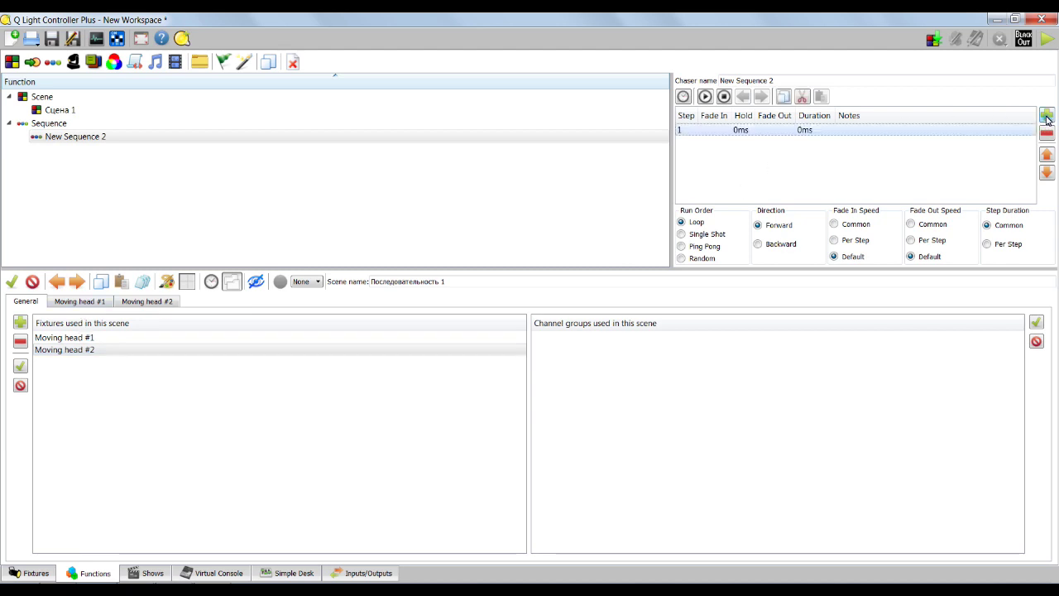
left_click(702, 129)
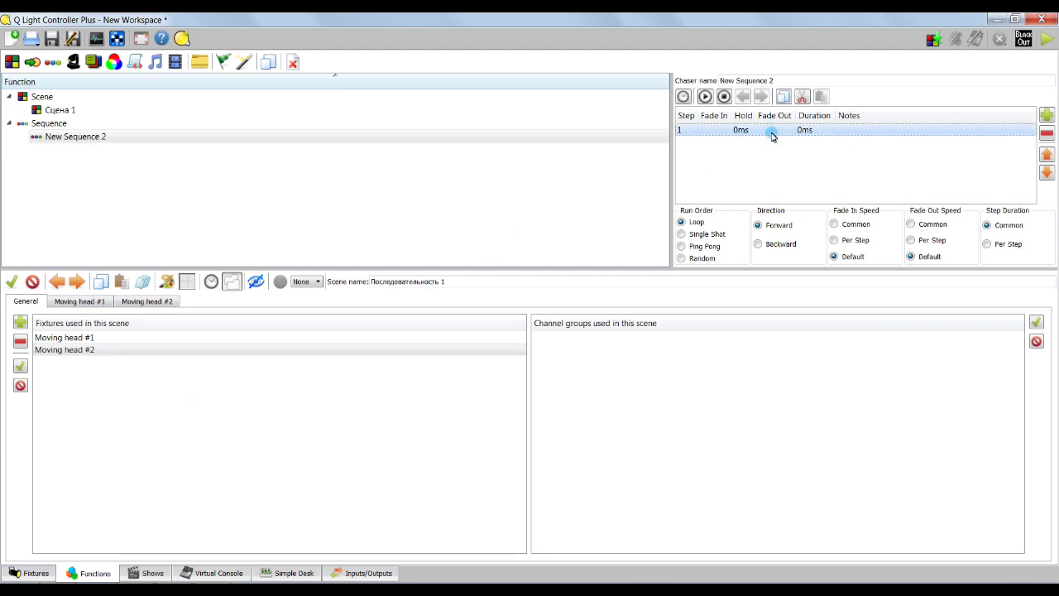
Step: For step 1, enable channels 5 and 8 of Moving head #1, setting the colour channel to 49 and the dimmer to 225
left_click(97, 302)
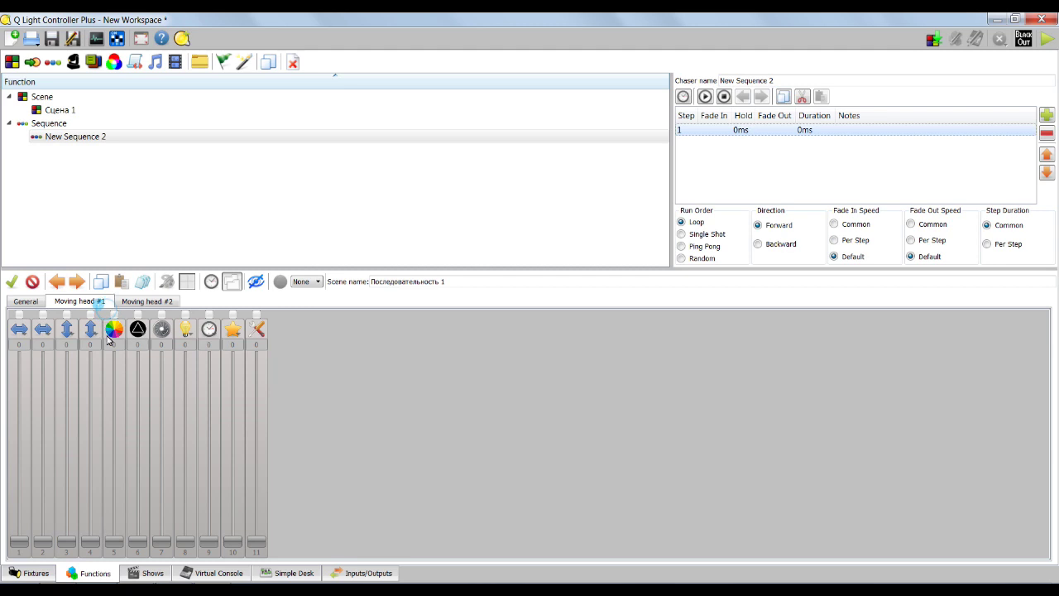
left_click(113, 316)
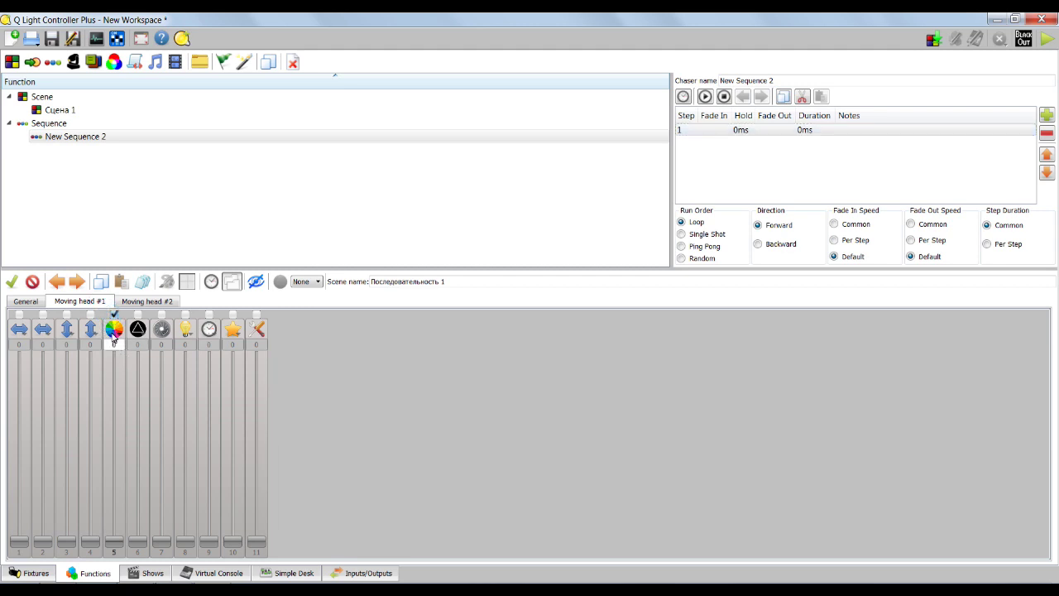
left_click(113, 338)
left_click(152, 419)
left_click(186, 315)
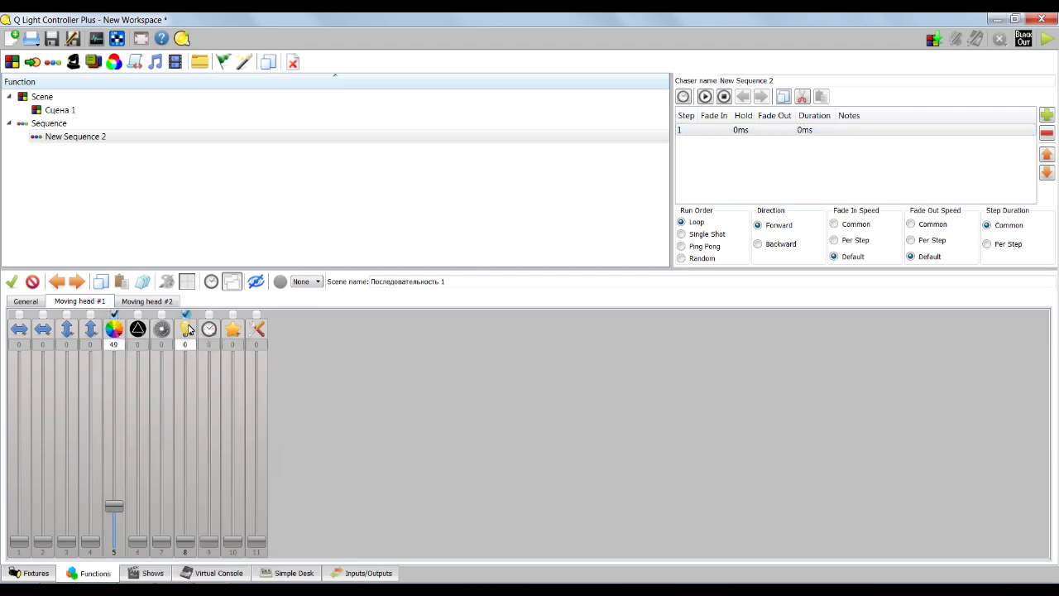
left_click(191, 377)
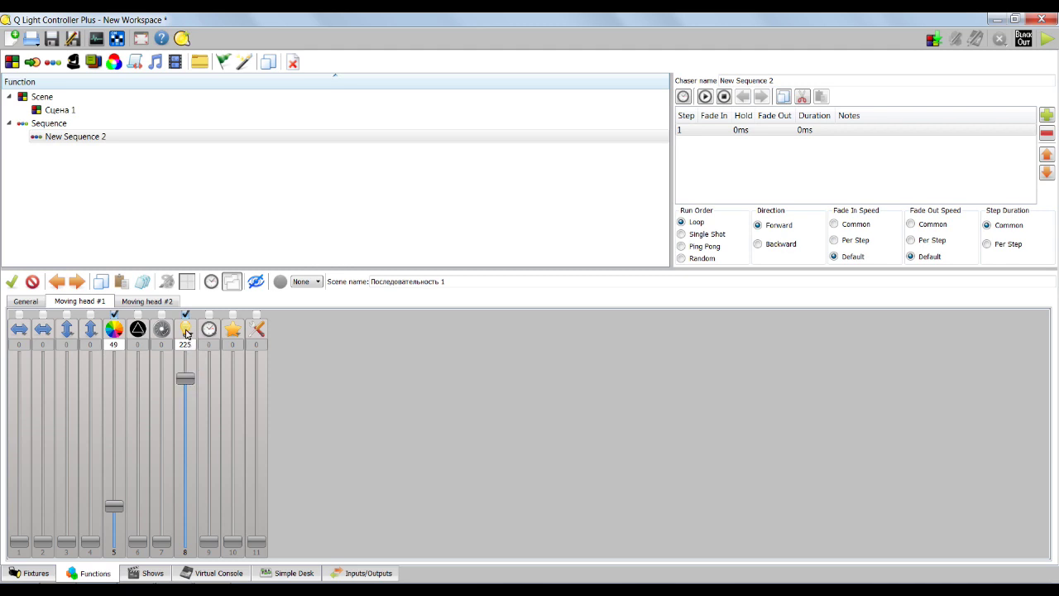
Step: Enable channel 1 of Moving head #1, set it to 201, and check the values on Moving head #2
left_click(19, 314)
left_click_drag(19, 548, 22, 401)
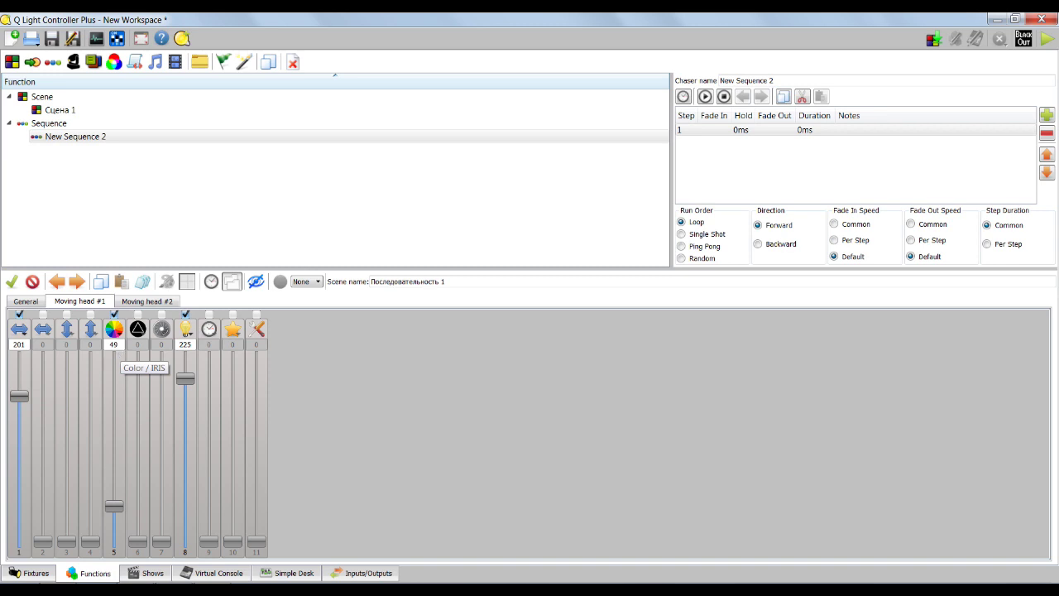
left_click(144, 303)
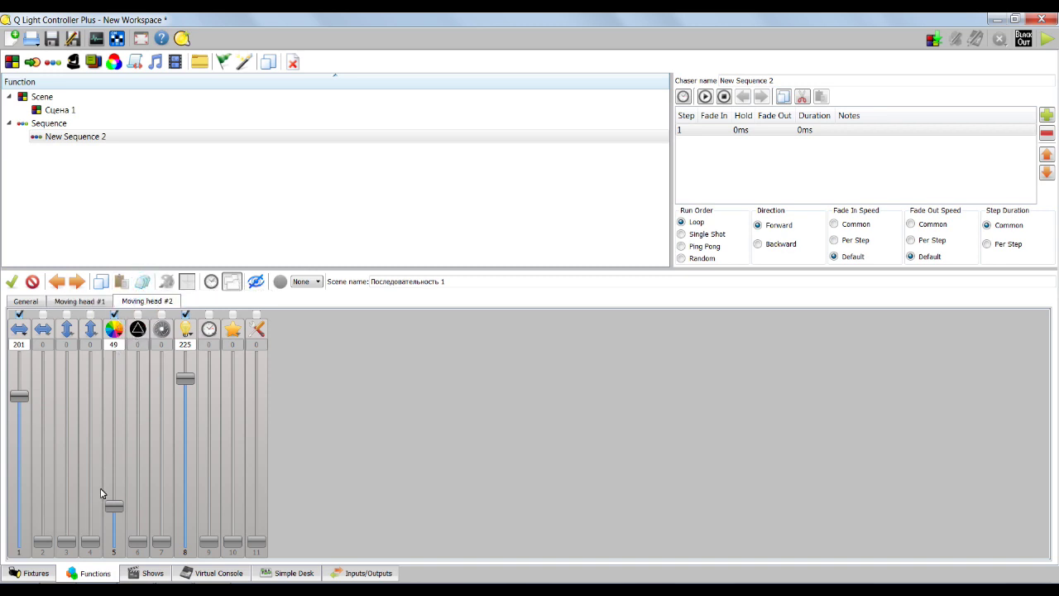
left_click(73, 304)
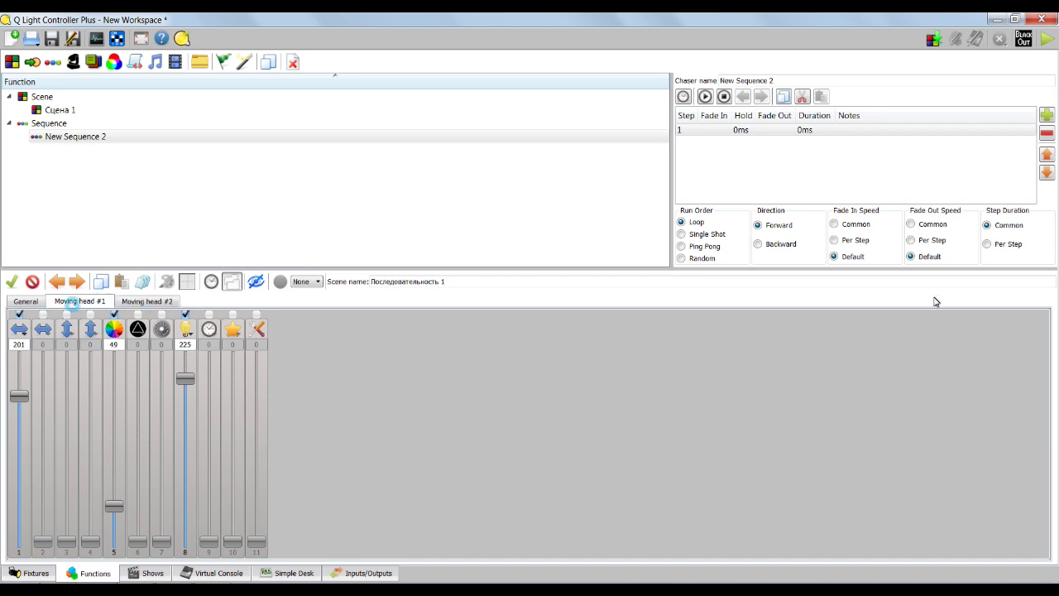
Step: Add a second step to the sequence and set channel 1 of Moving head #1 to 111 in it
left_click(1048, 118)
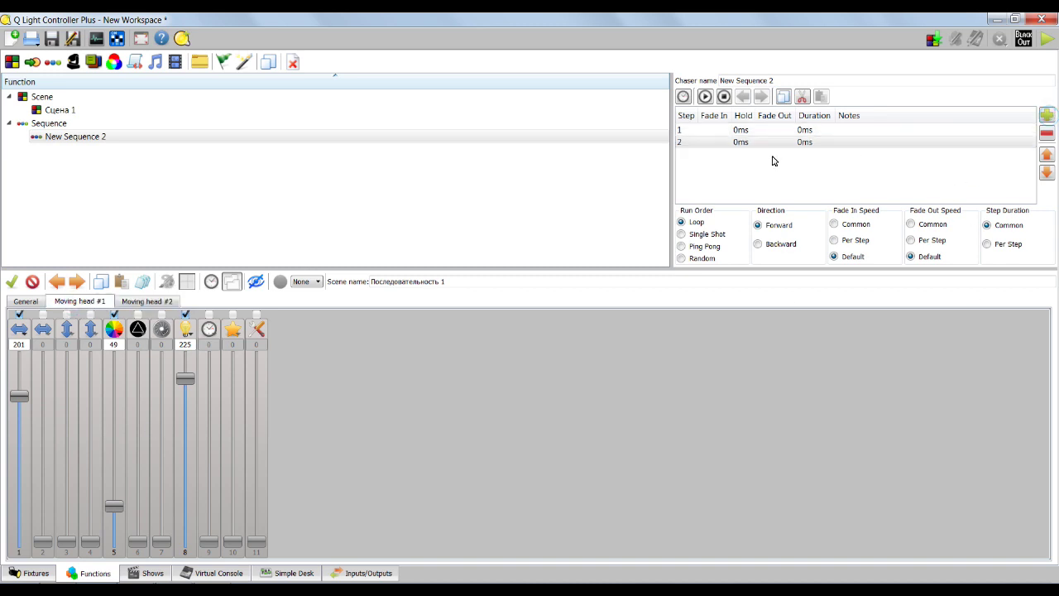
left_click(745, 142)
left_click_drag(25, 397, 37, 461)
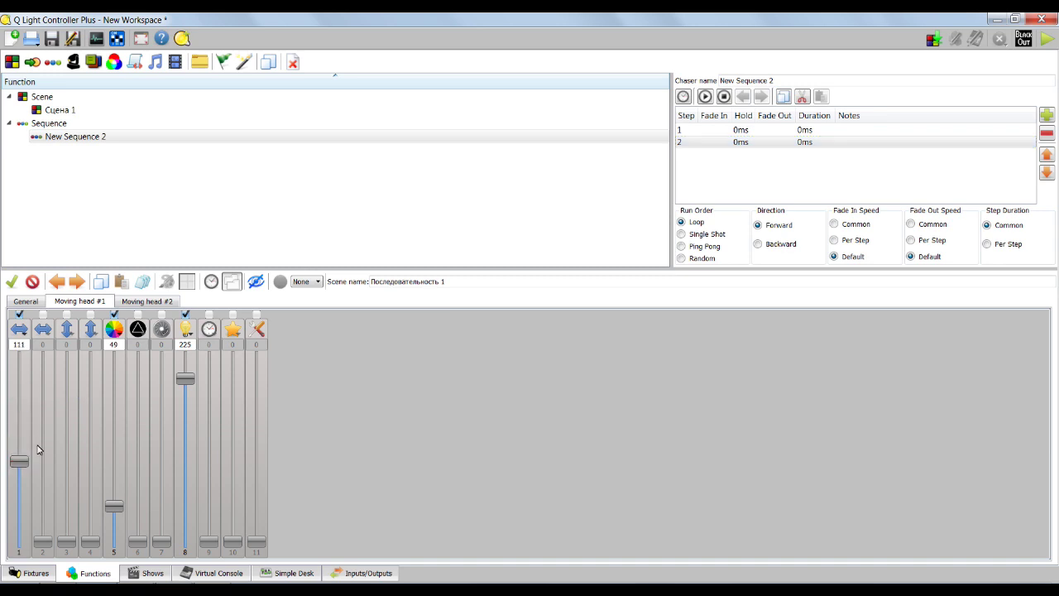
Step: In step 2, set the colour of Moving head #1 to Розовый-синий and copy its values to Moving head #2
left_click(116, 333)
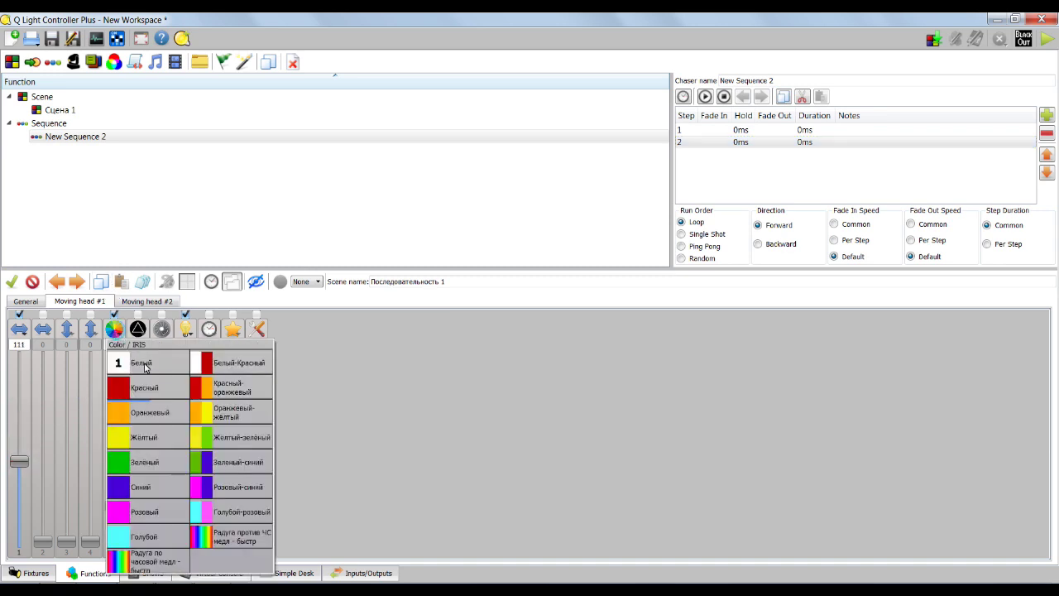
left_click(233, 480)
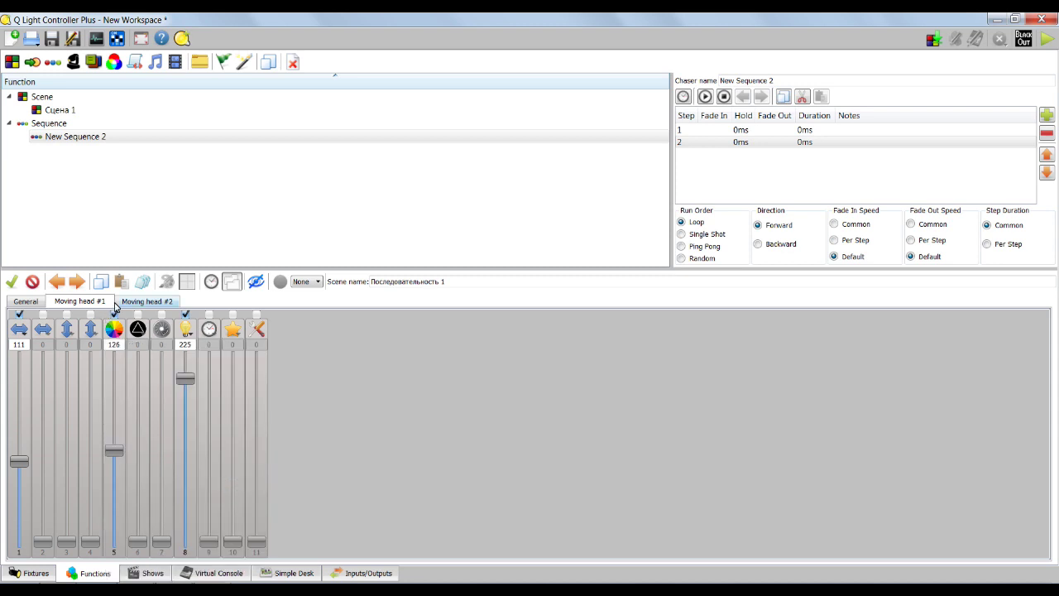
left_click(137, 281)
left_click(142, 301)
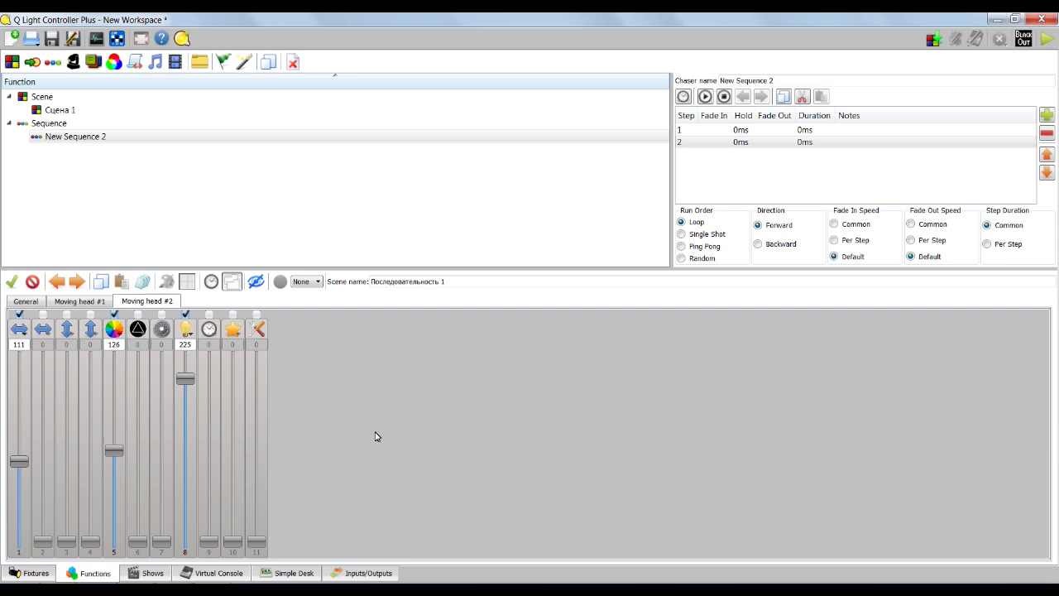
Step: Add a third step to the sequence and set the colour of Moving head #2 to Голубой in it
left_click(767, 130)
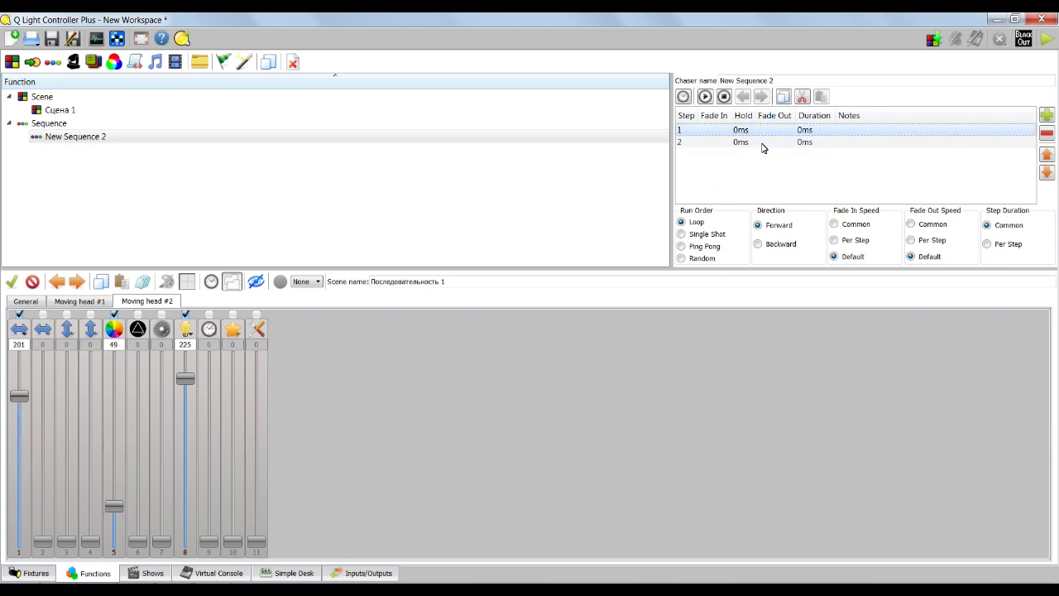
left_click(757, 142)
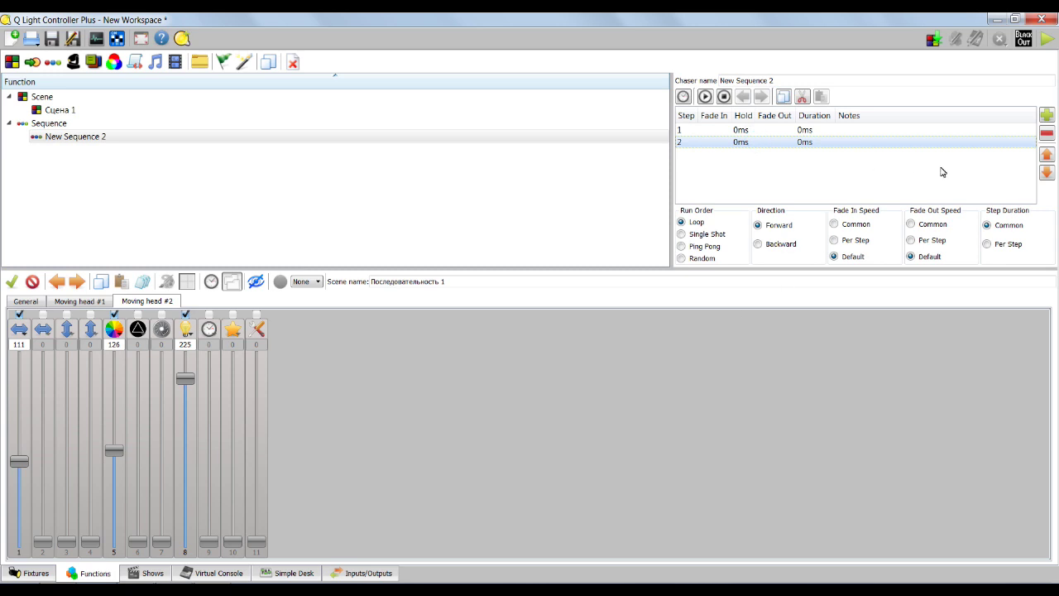
left_click(1046, 116)
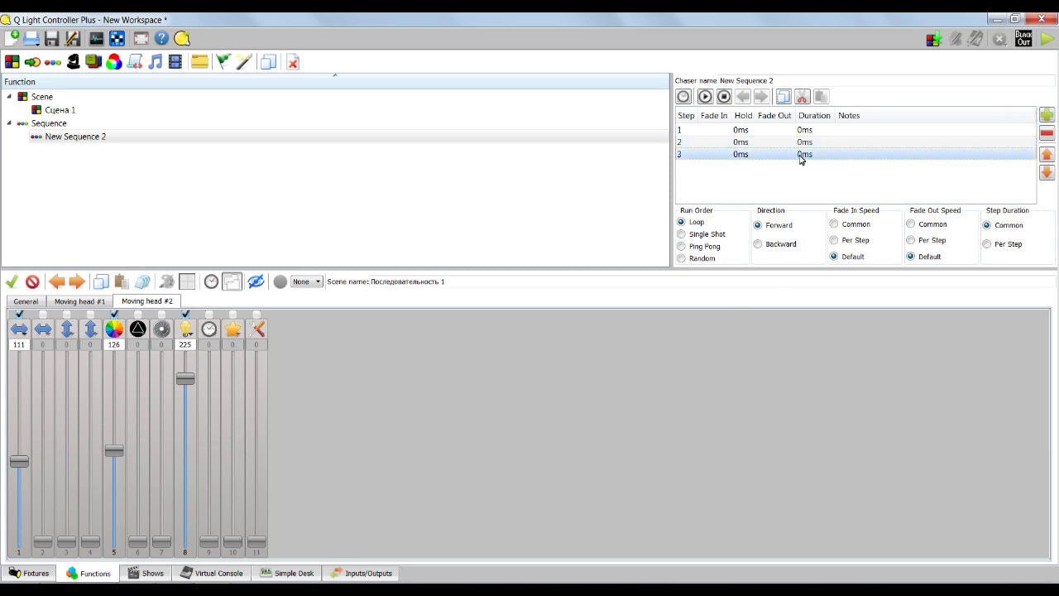
left_click(114, 328)
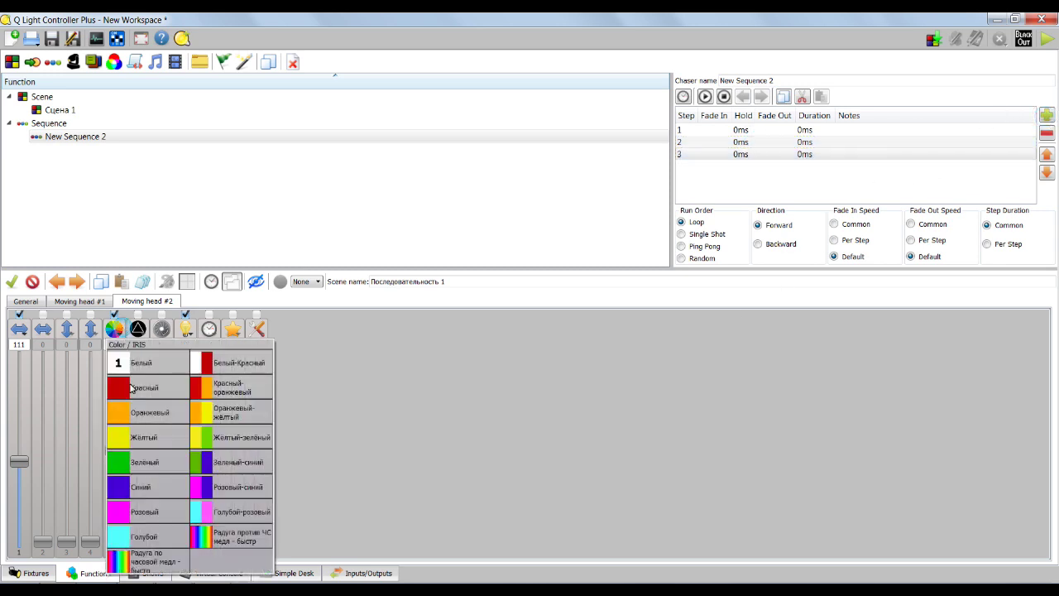
left_click(159, 531)
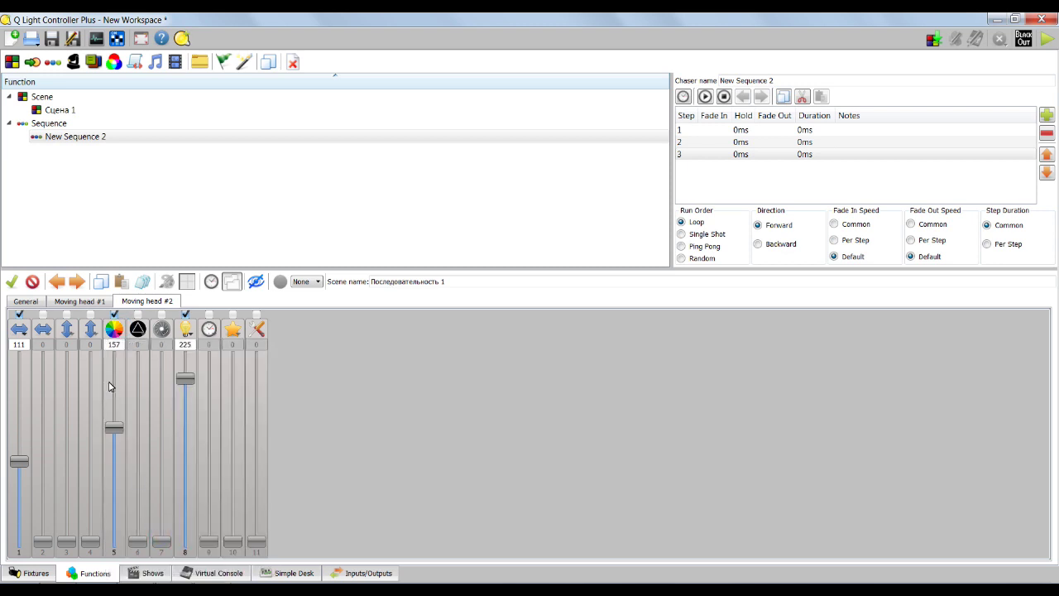
Step: In step 3, set channel 1 of Moving head #2 to 68, enable channel 3 at 208 and leave channel 2 disabled
left_click(43, 315)
left_click_drag(45, 364, 44, 406)
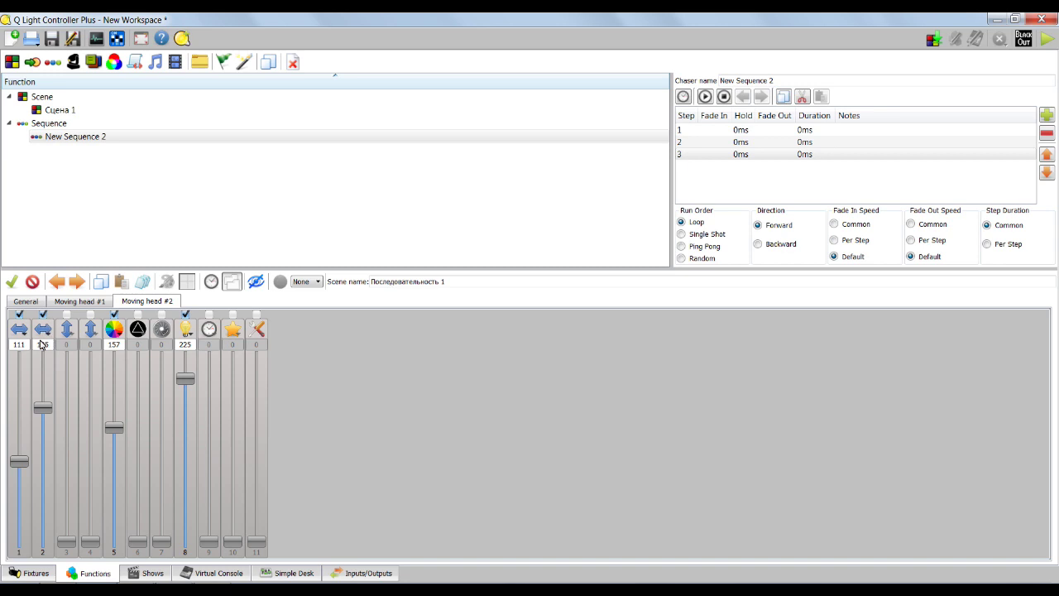
left_click_drag(45, 395, 44, 502)
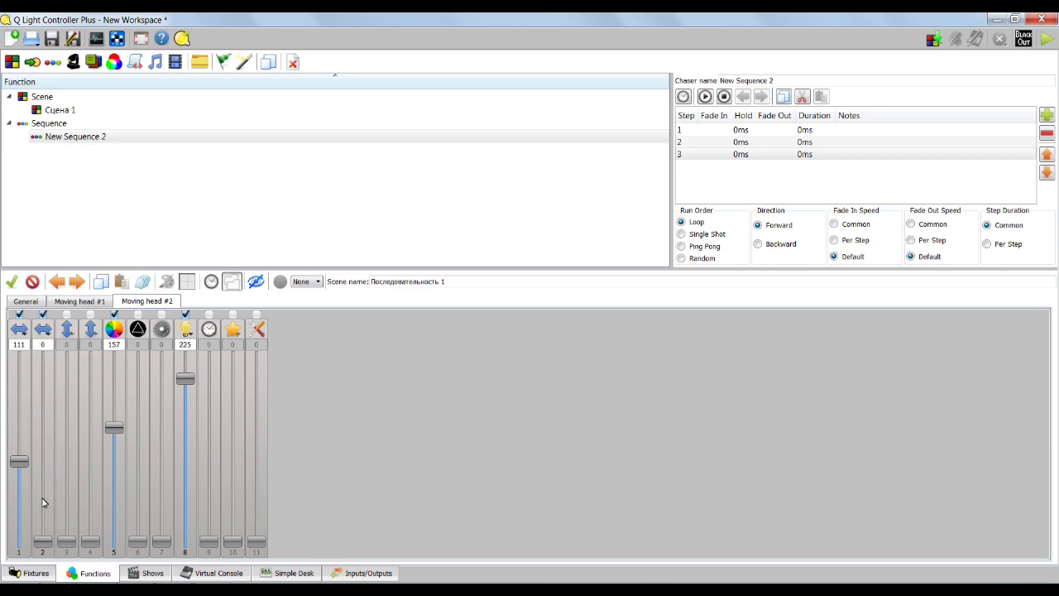
left_click_drag(19, 460, 27, 502)
left_click(43, 314)
left_click(67, 315)
left_click_drag(60, 471, 67, 389)
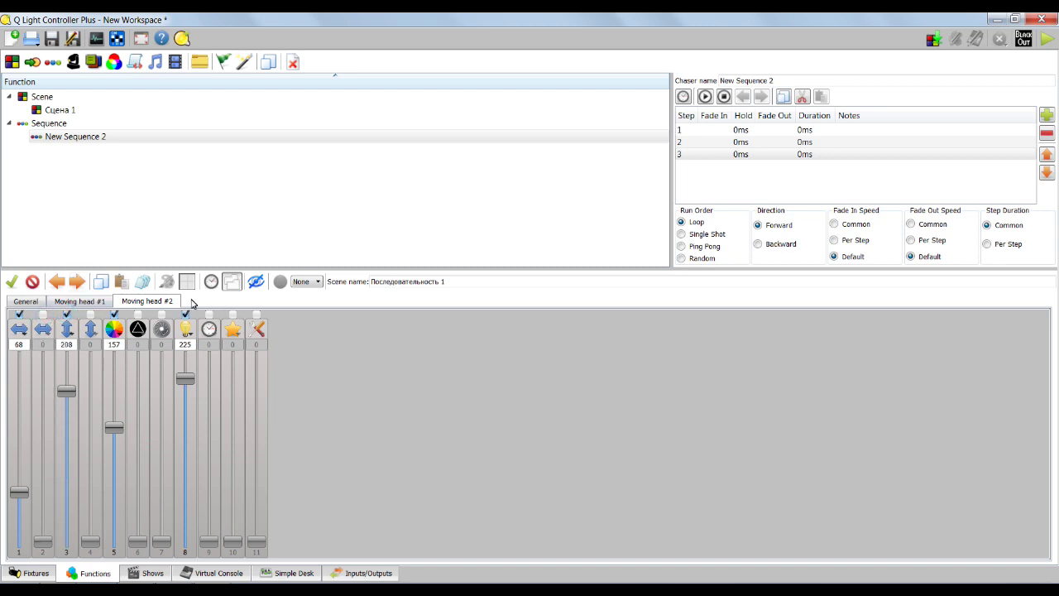
left_click(147, 301)
left_click(815, 154)
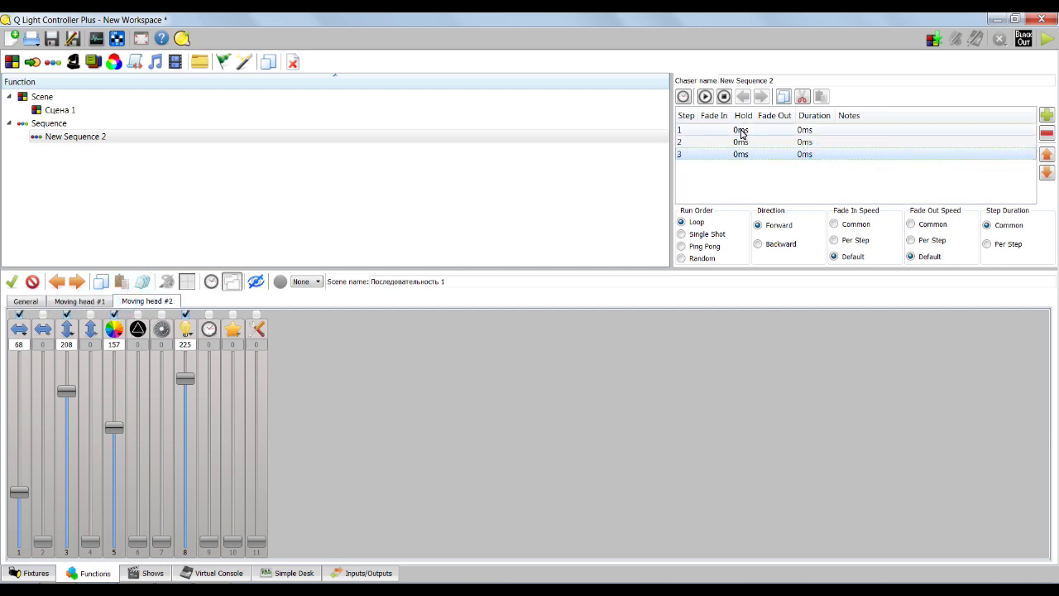
Step: Set the common hold time of the sequence steps to 5s and go through the three steps
double_click(741, 131)
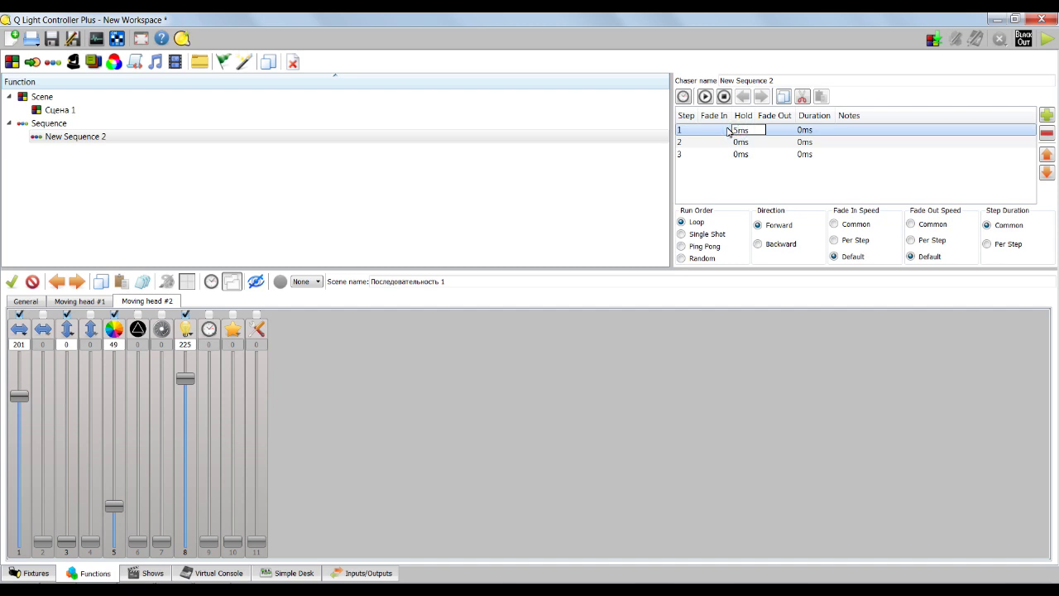
type("5")
key("ctrl+a")
type("5s")
key("Return")
double_click(740, 142)
key("Return")
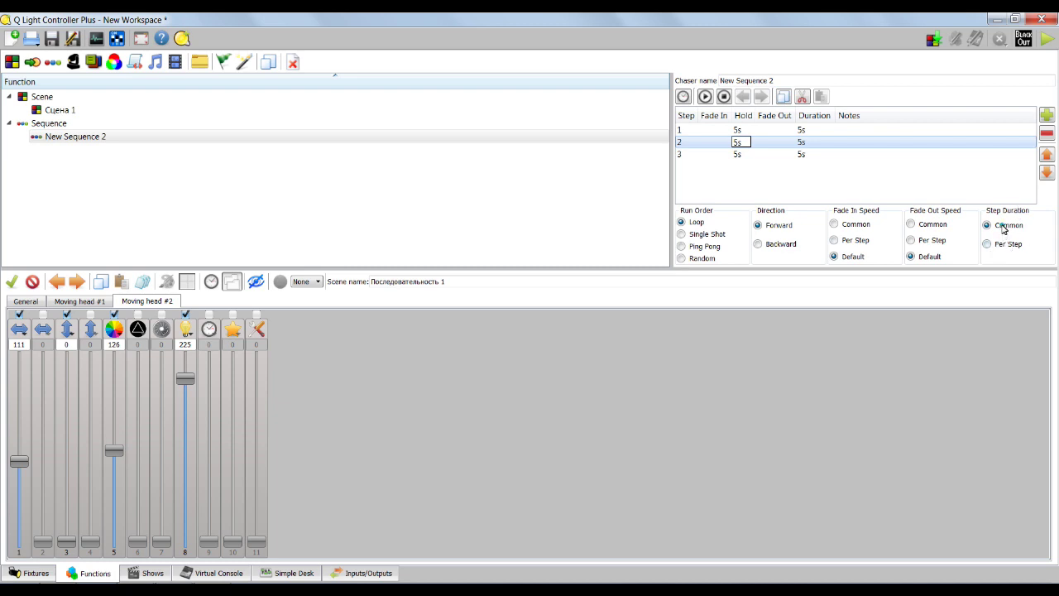
left_click(737, 133)
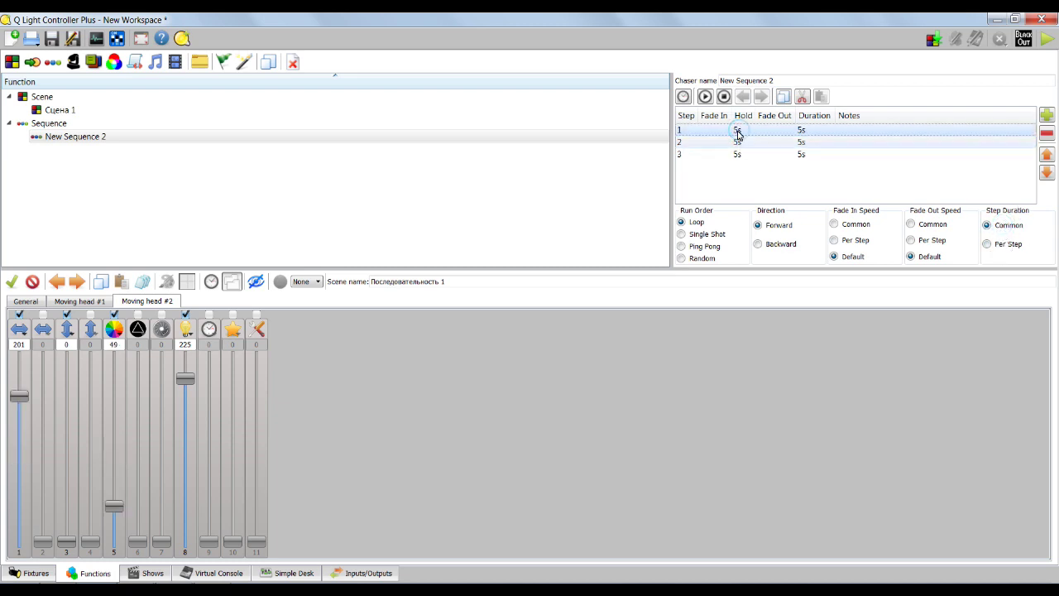
left_click(738, 143)
left_click(738, 156)
left_click(737, 130)
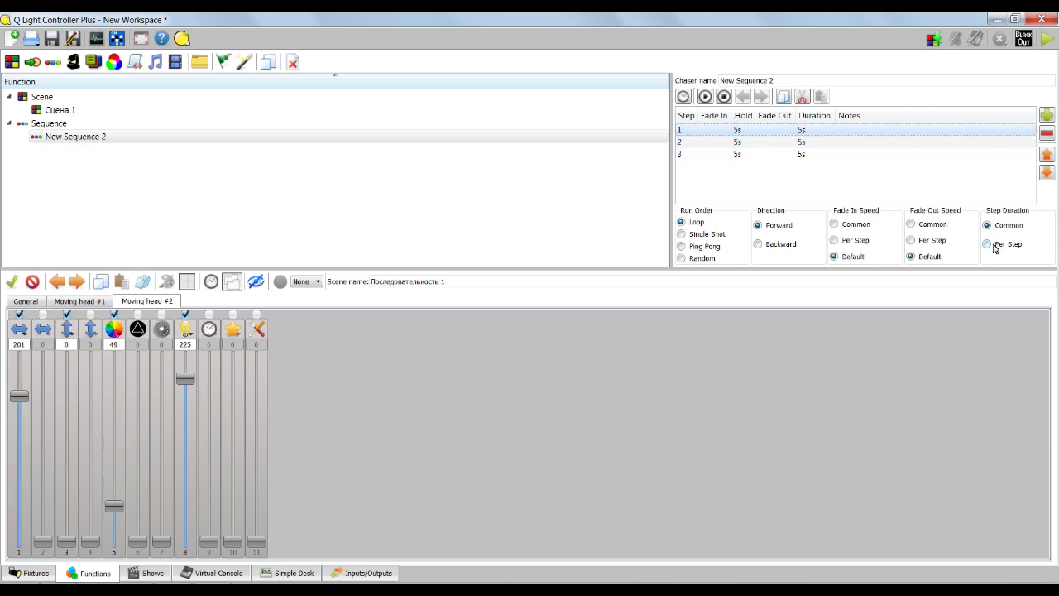
Step: Switch the step duration to Per Step and set hold times of 5s, 7s and 8s for steps 1, 2 and 3
left_click(987, 244)
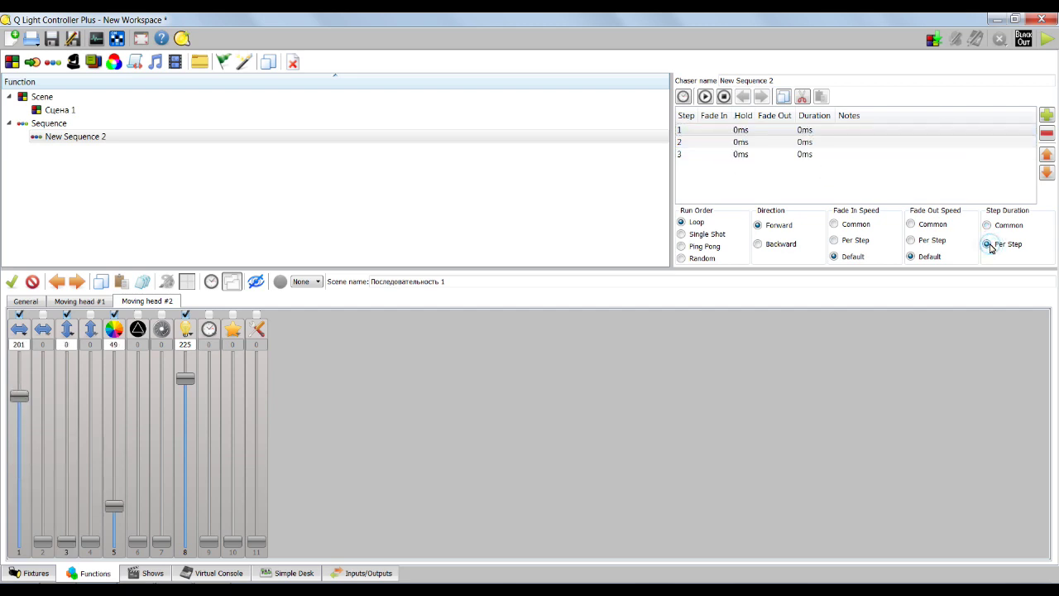
double_click(740, 130)
type("5s")
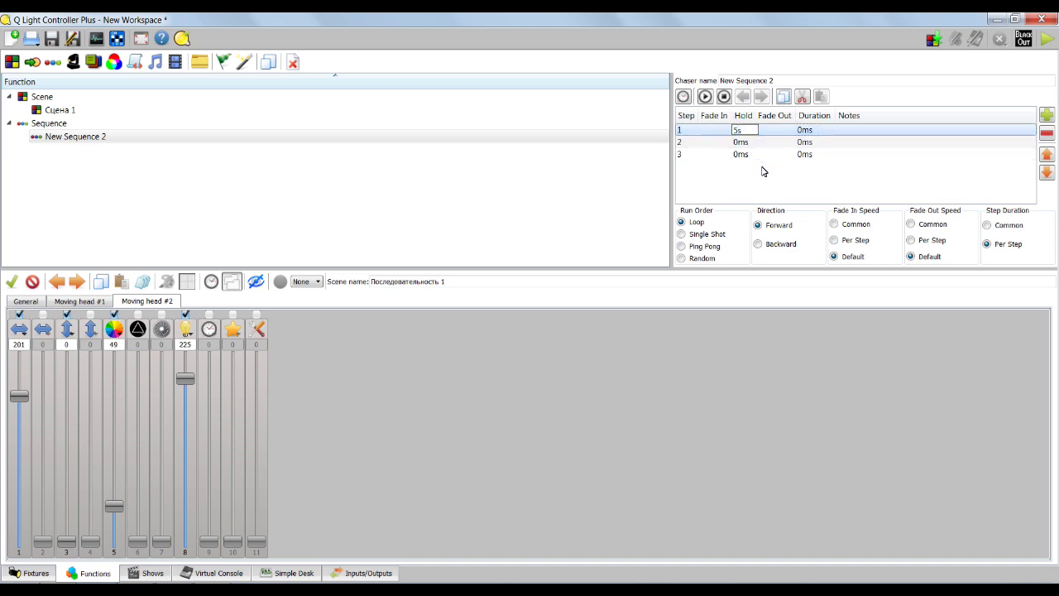
key("Return")
double_click(741, 142)
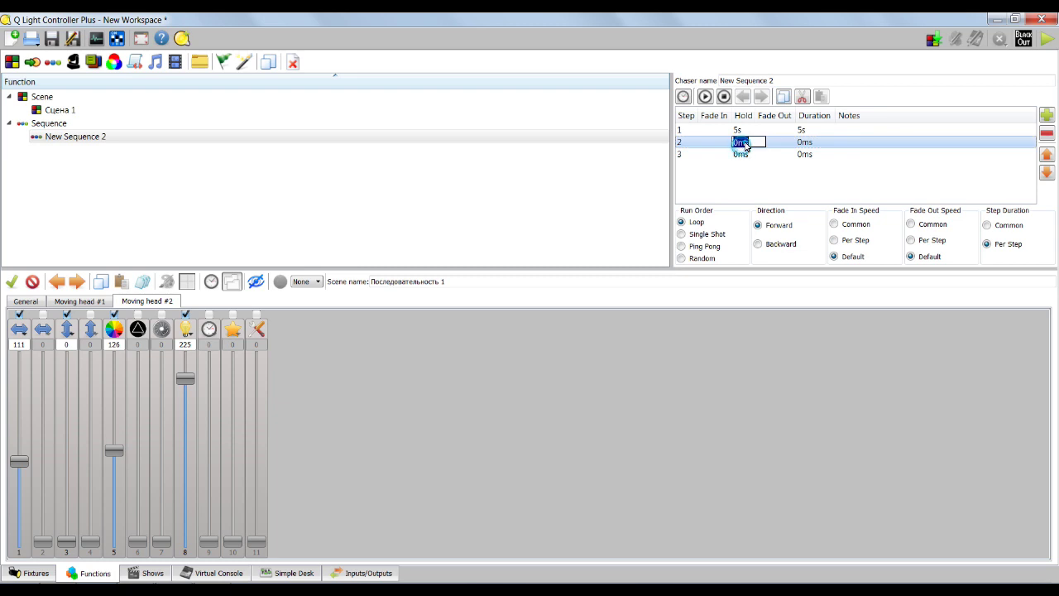
type("7s")
left_click(709, 149)
double_click(742, 154)
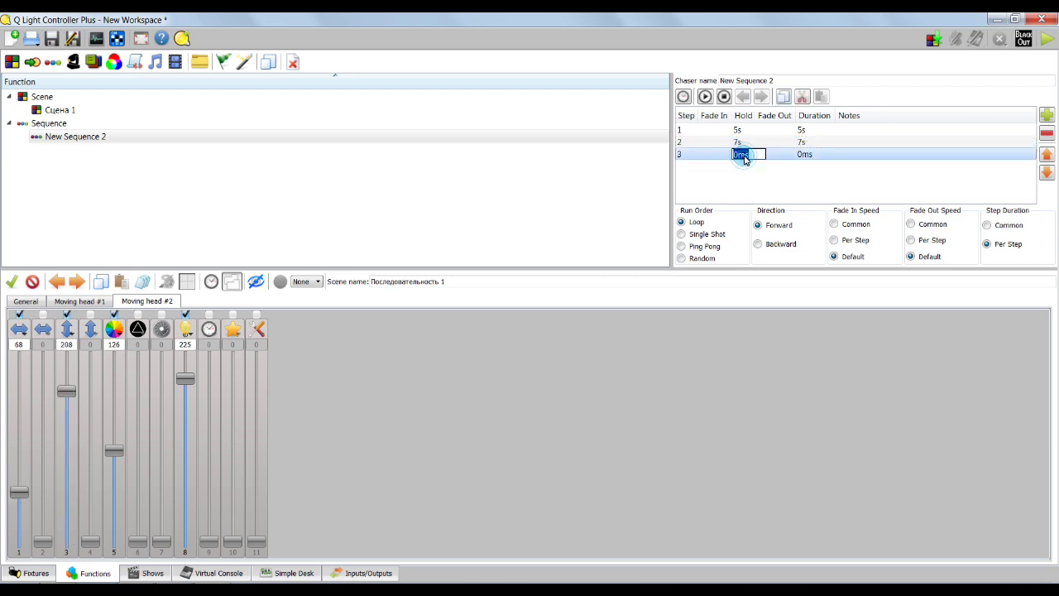
type("8s")
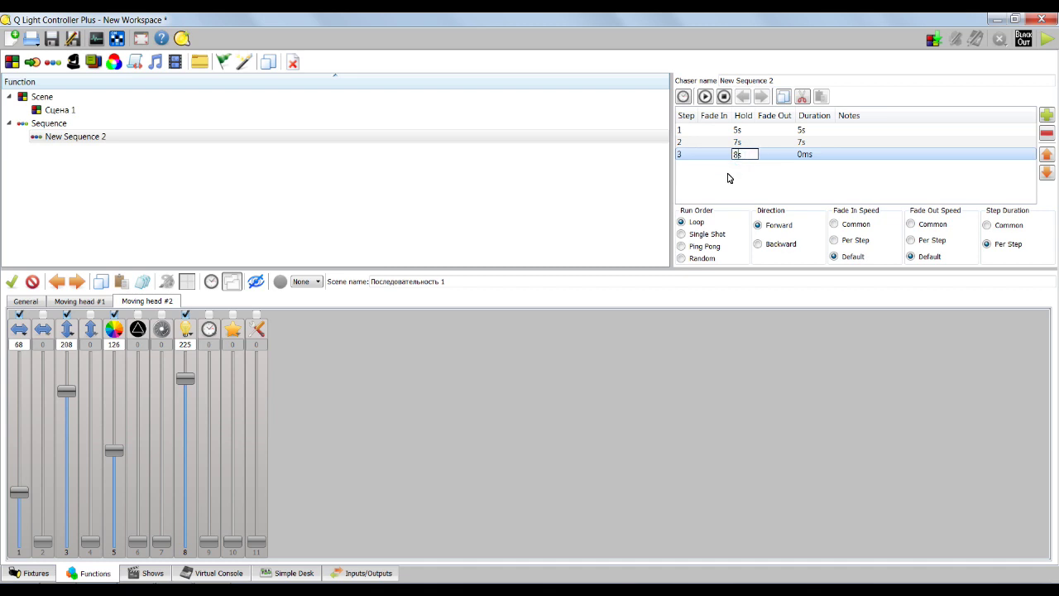
left_click(728, 177)
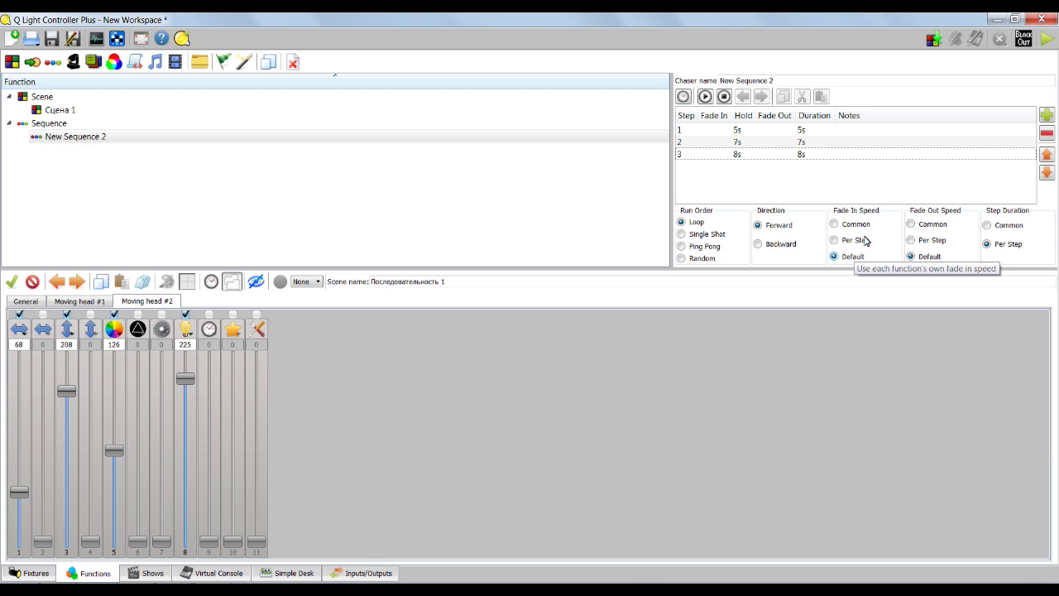
Step: Try the Backward direction for the sequence and restore Forward
left_click(780, 244)
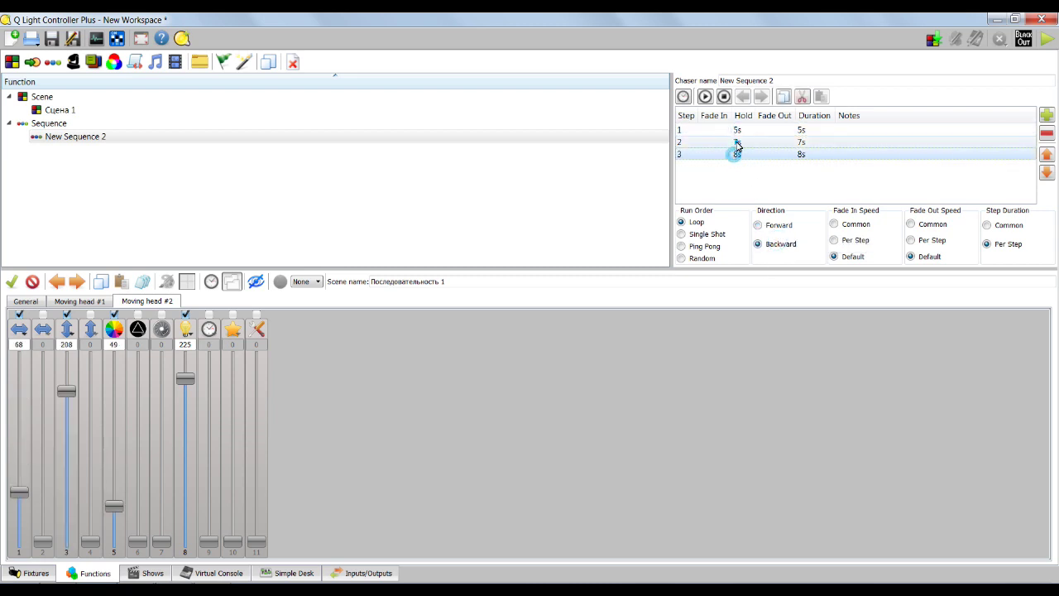
left_click(768, 224)
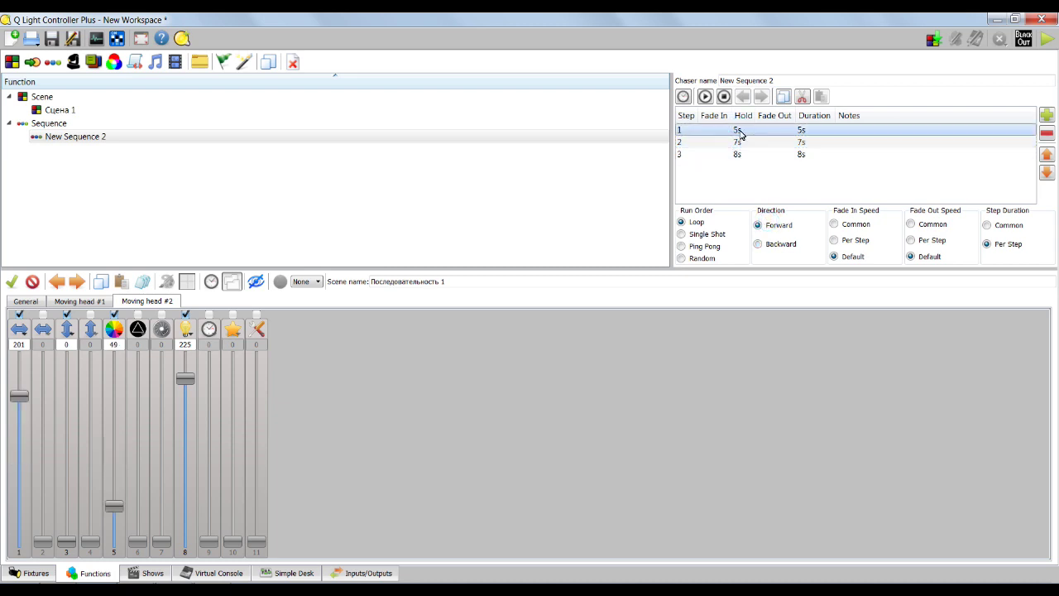
left_click(737, 155)
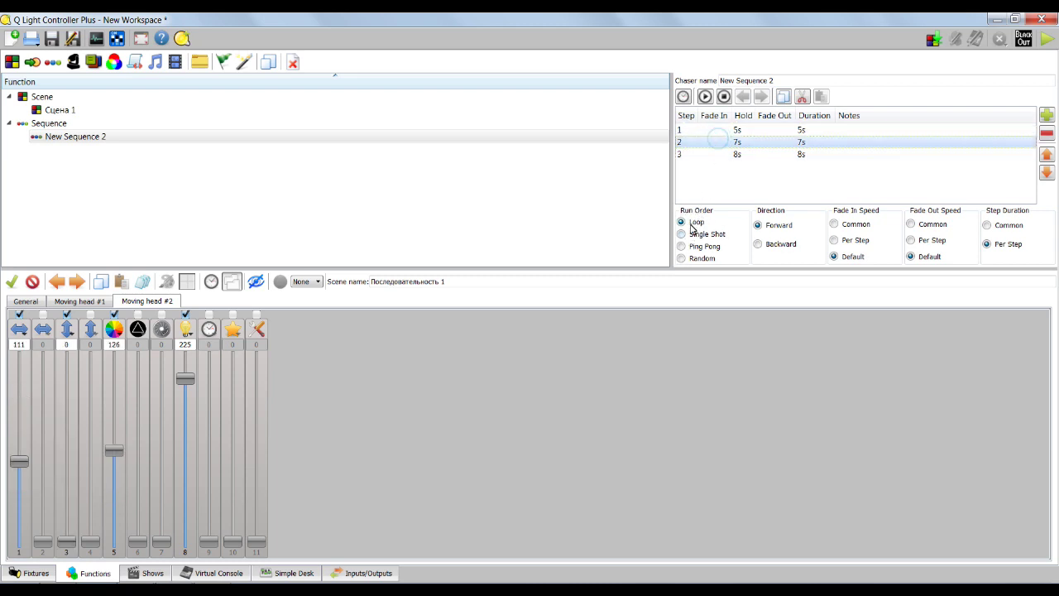
Step: Try the Single Shot, Ping Pong and Random run orders for the sequence and restore Loop
left_click(698, 132)
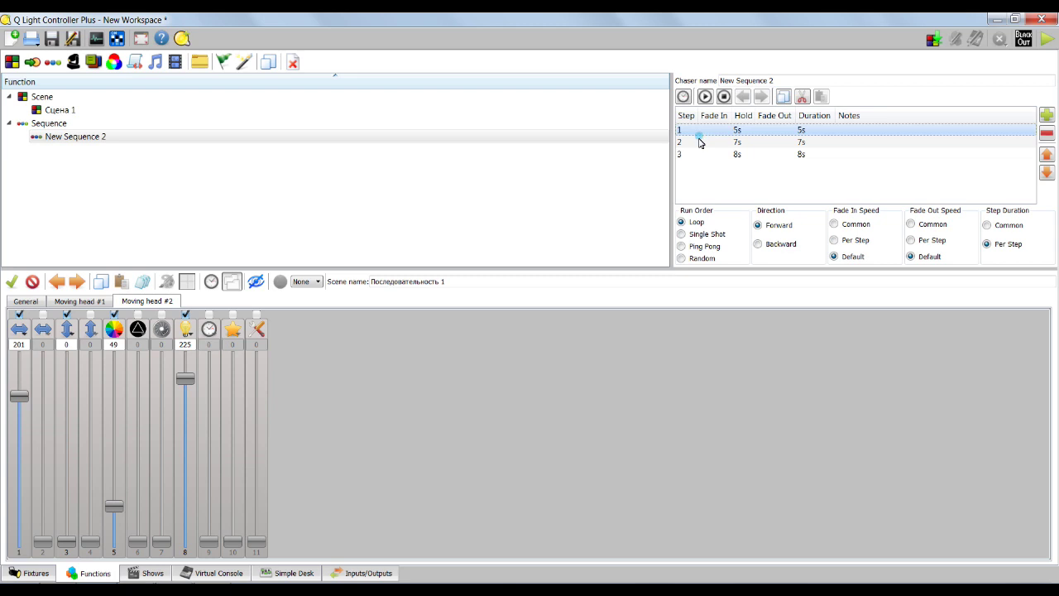
left_click(700, 235)
left_click(694, 130)
left_click(699, 156)
left_click(689, 247)
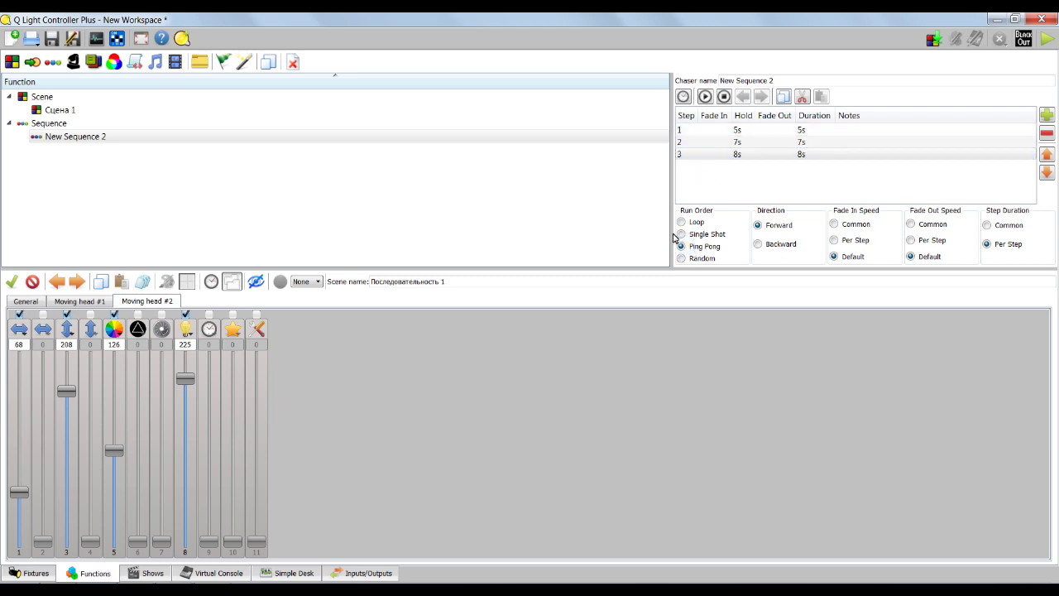
left_click(695, 261)
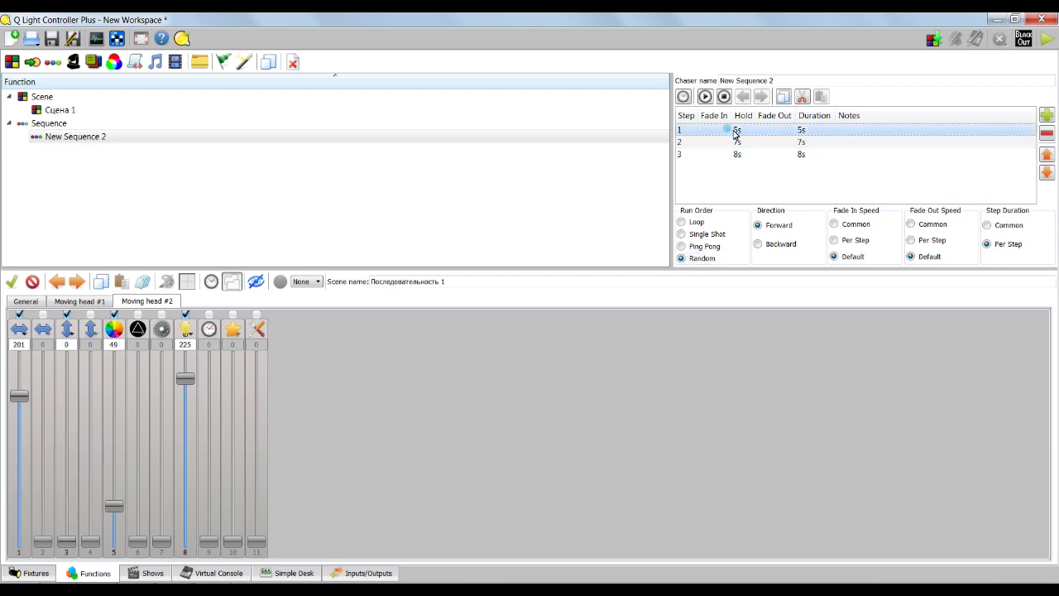
left_click(738, 153)
left_click(732, 142)
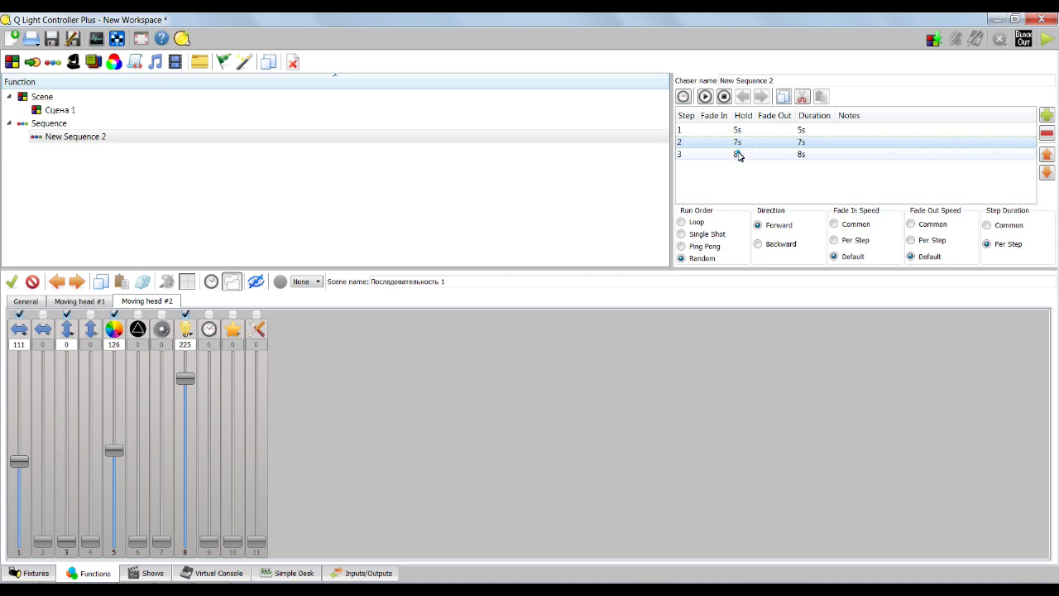
left_click(735, 154)
left_click(807, 143)
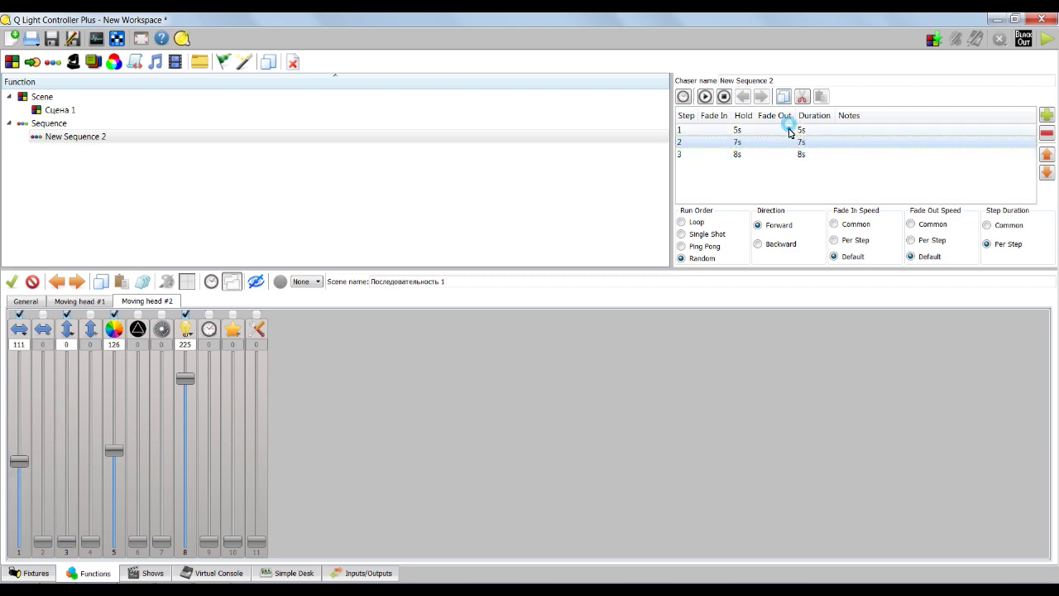
left_click(786, 130)
left_click(696, 223)
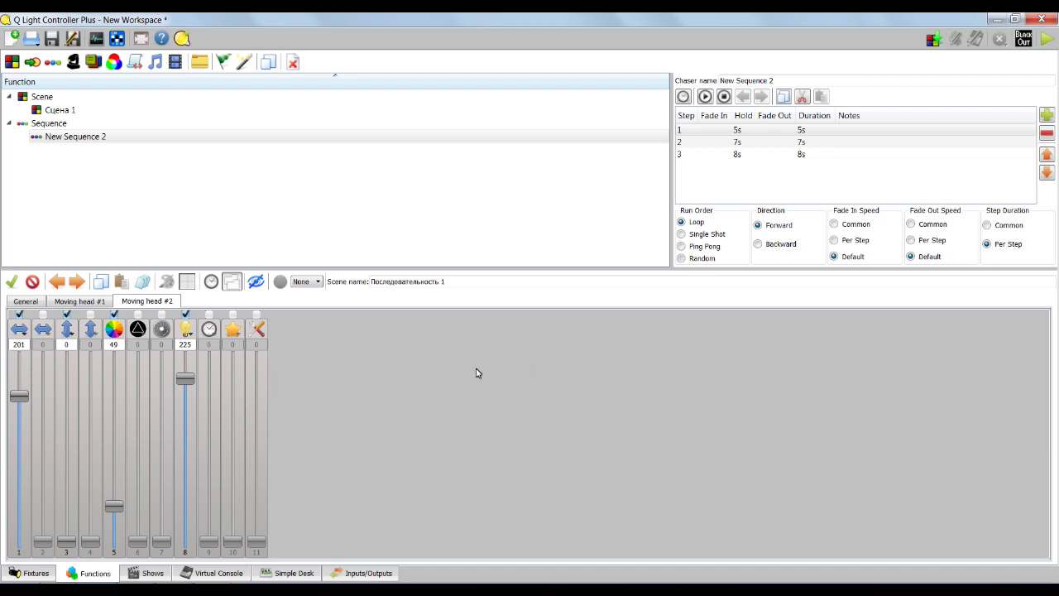
Step: Create a new chaser and add New Sequence 2 and Сцена 1 as its steps
left_click(103, 172)
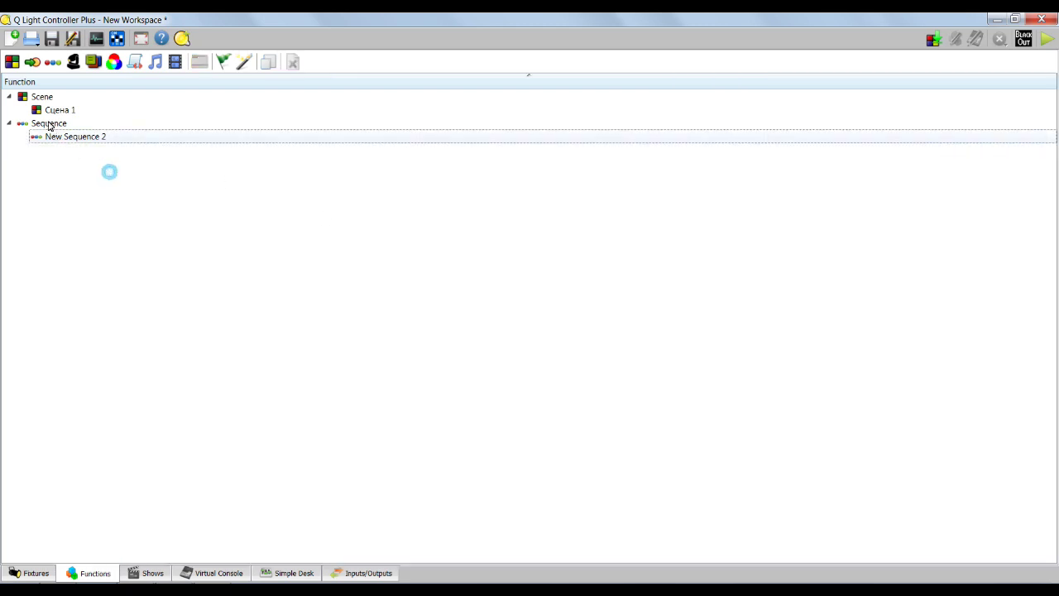
left_click(85, 136)
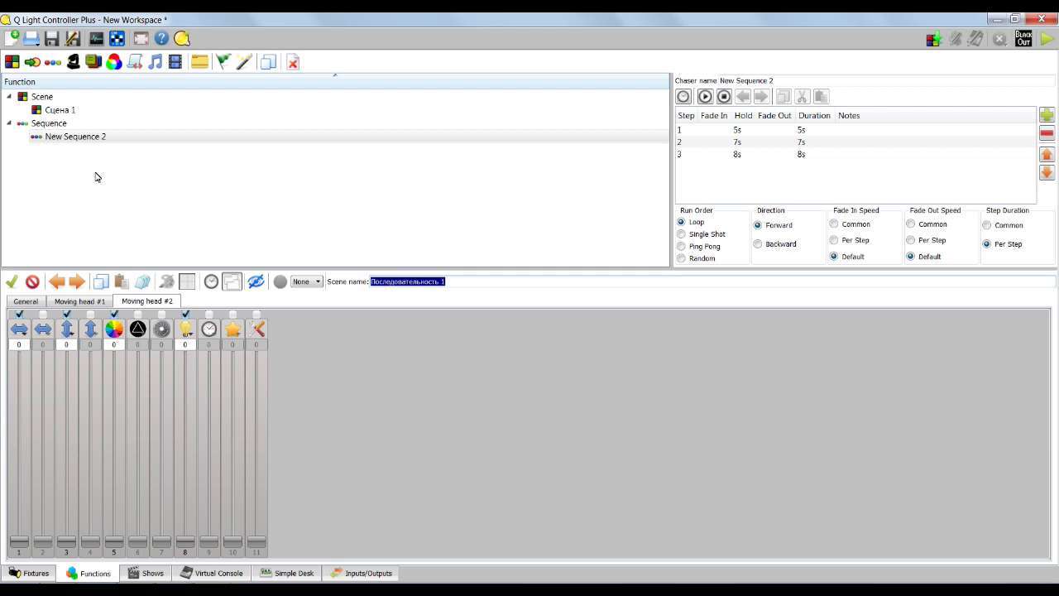
left_click(33, 62)
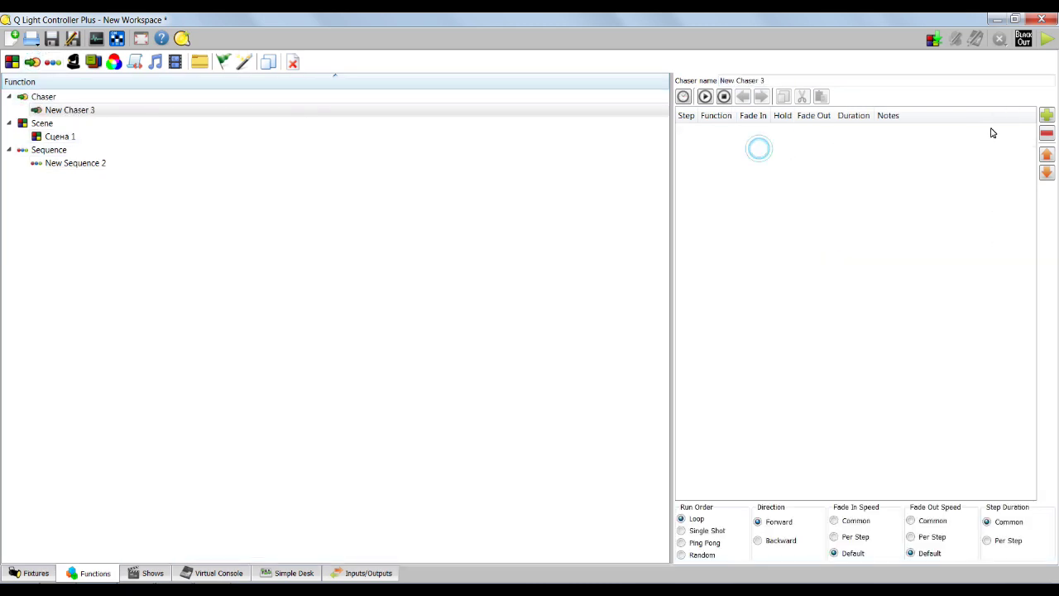
left_click(1046, 115)
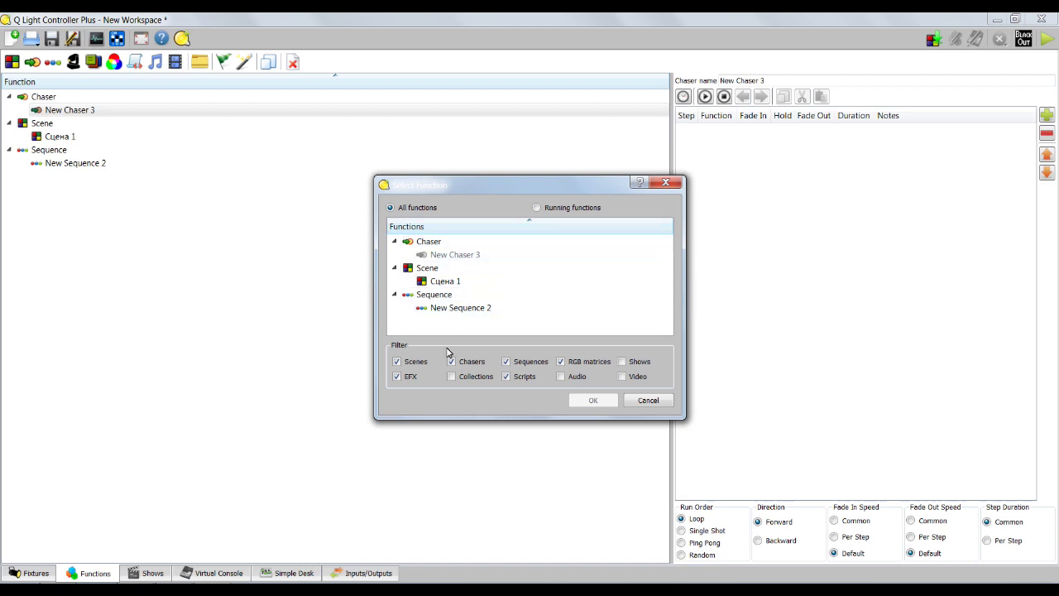
left_click(498, 308)
left_click(474, 285, "ctrl")
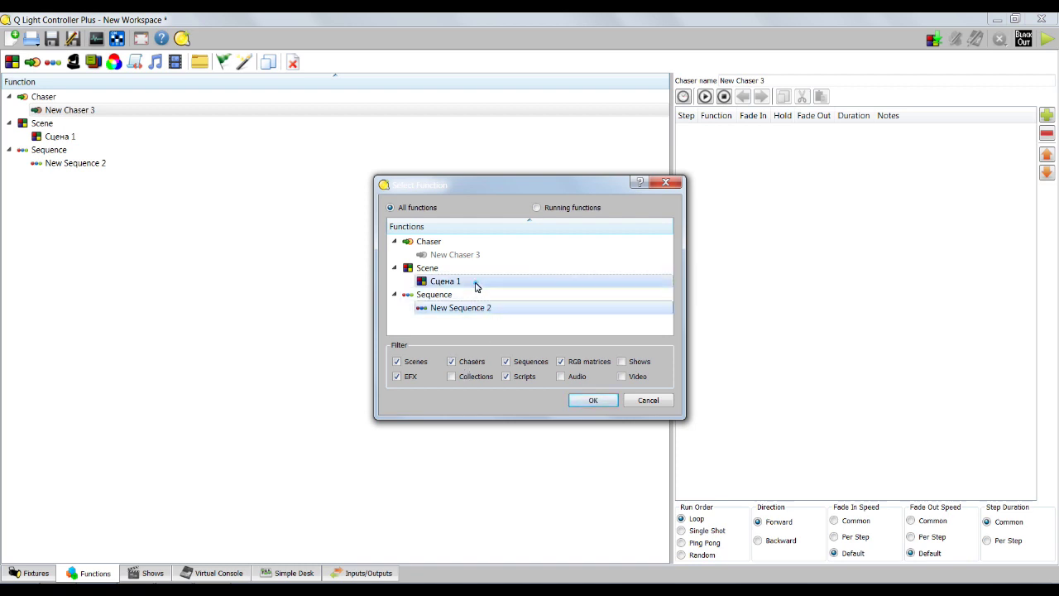
left_click(592, 400)
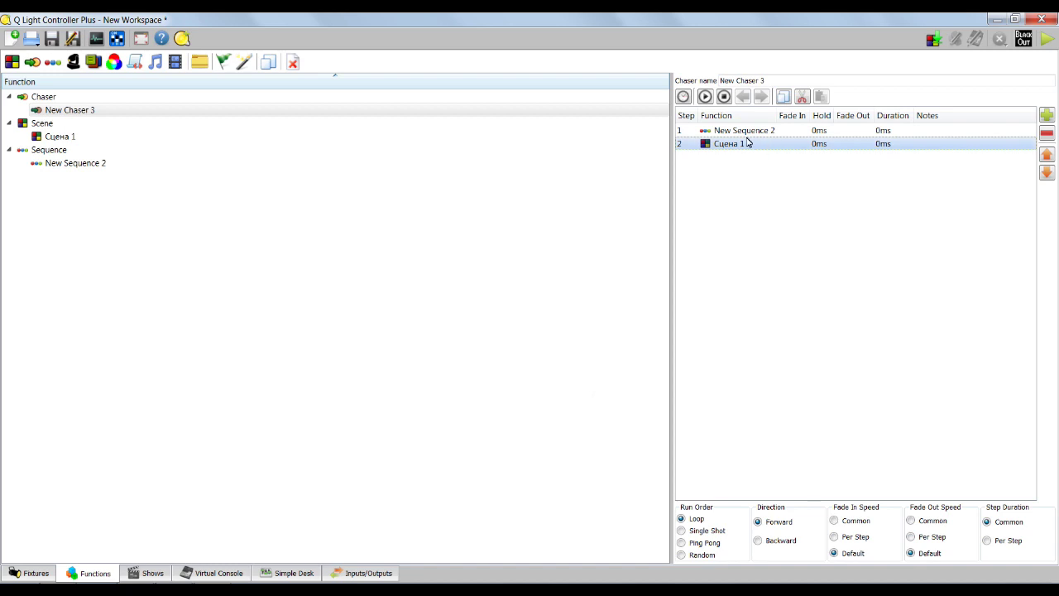
Step: Set the common hold time of the chaser's steps to 15s
double_click(817, 144)
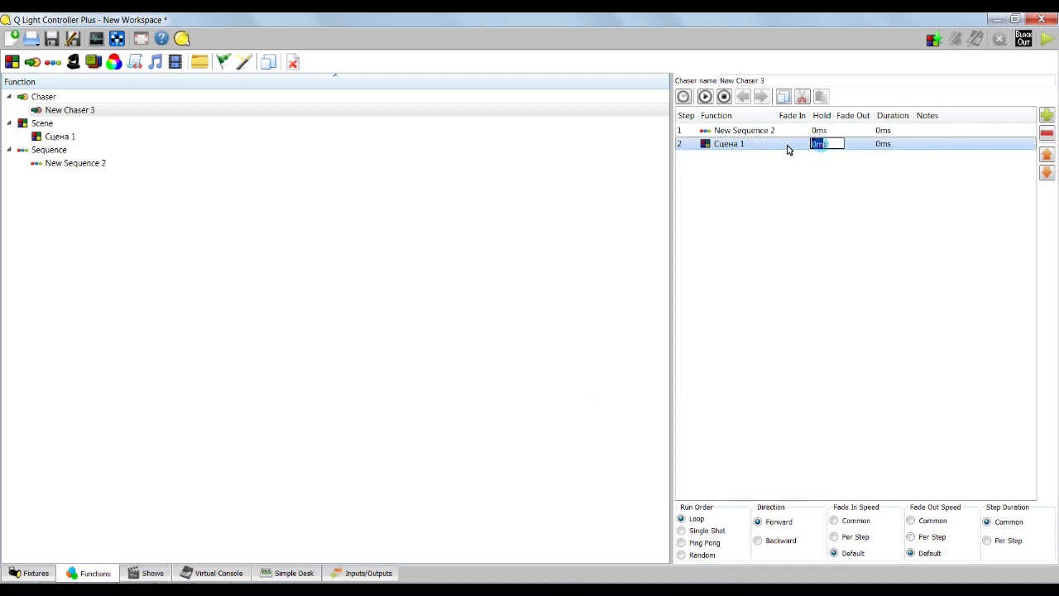
type("15s")
left_click(794, 161)
left_click(817, 131)
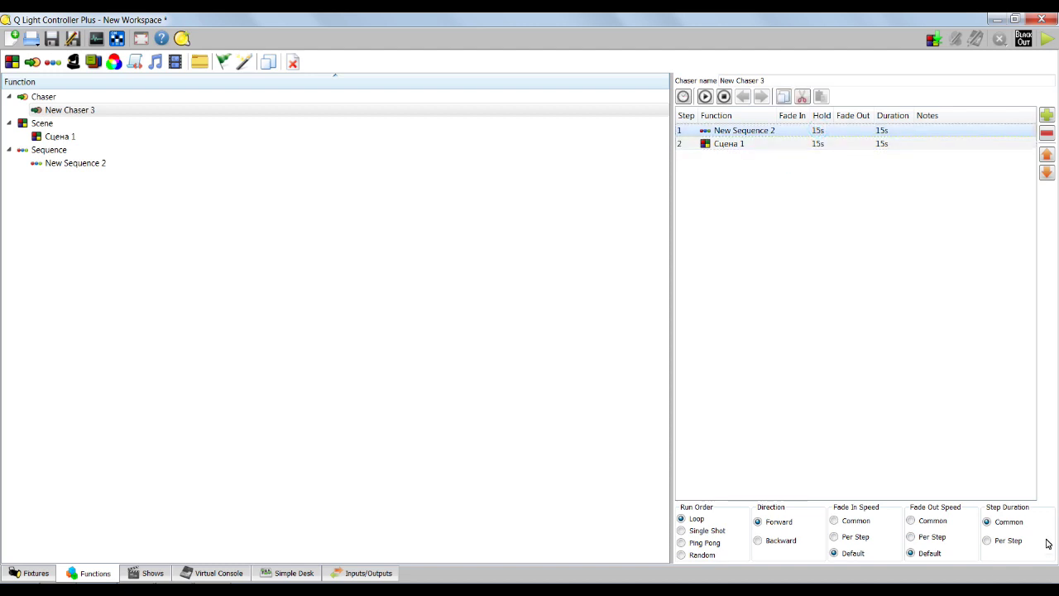
Step: Switch the chaser's step duration to Per Step and set hold times of 25s for New Sequence 2 and 15s for Сцена 1
left_click(1010, 540)
left_click(817, 132)
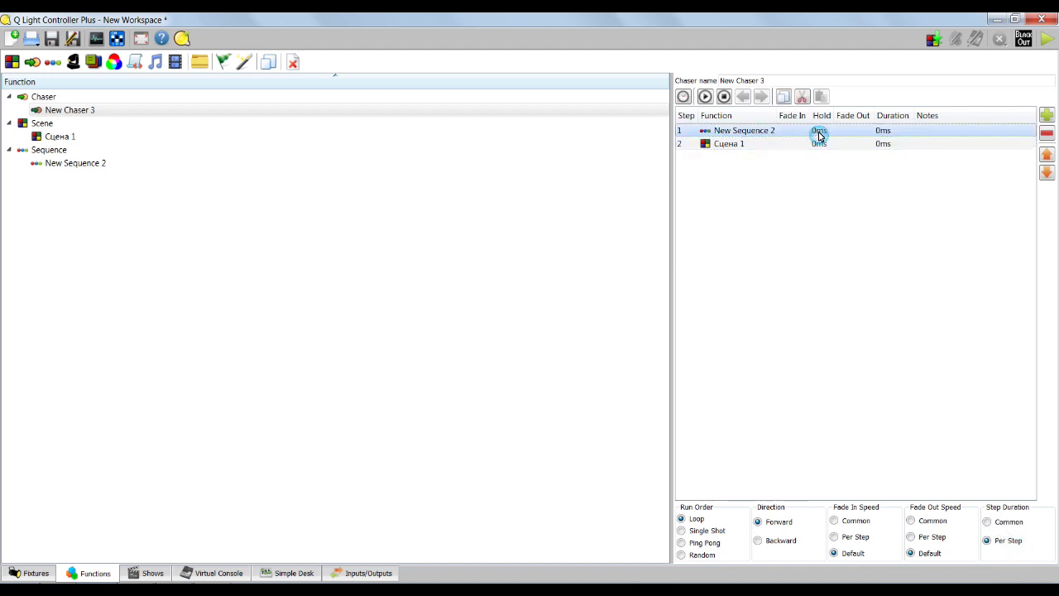
double_click(817, 144)
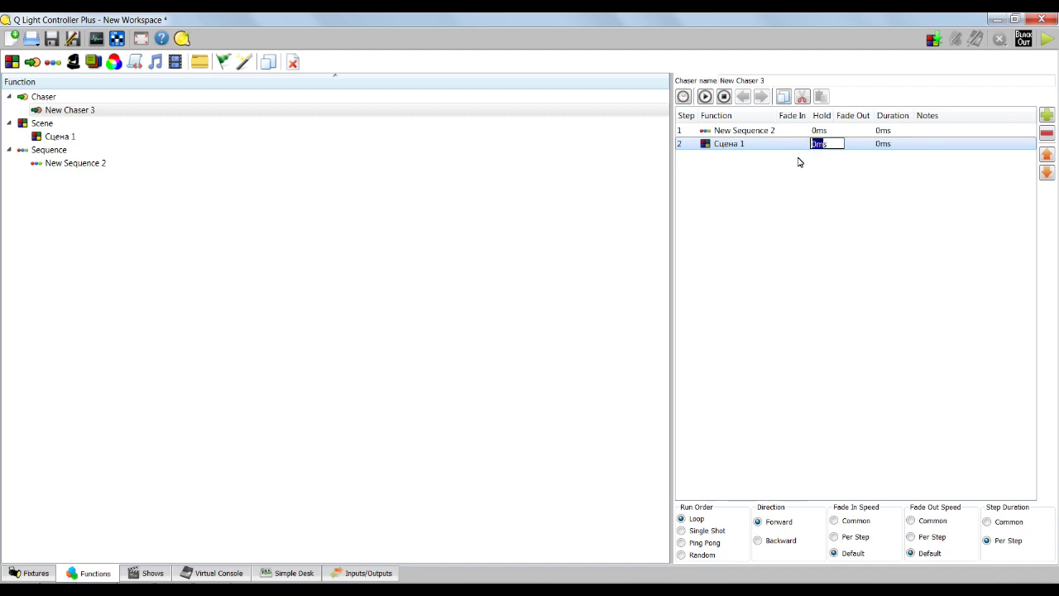
double_click(817, 130)
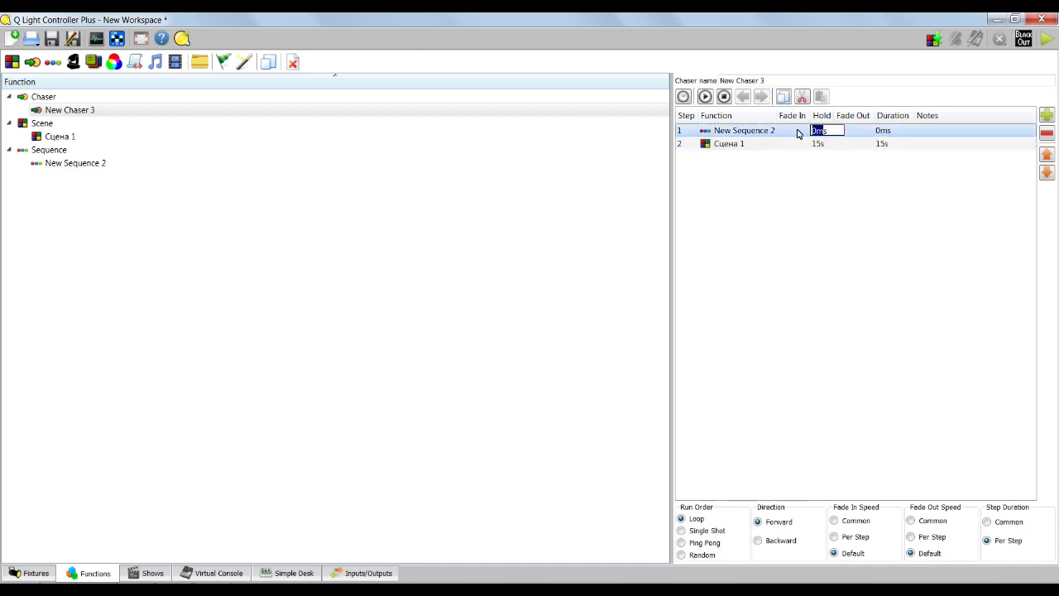
type("25s")
key("Return")
left_click(822, 222)
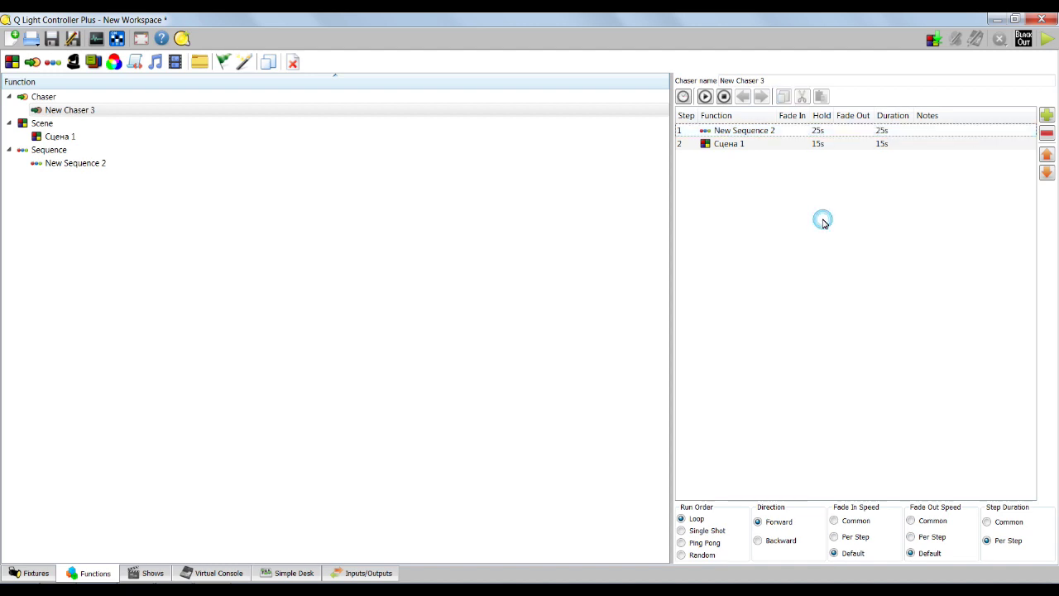
Step: Switch the chaser's fade in and fade out speeds to Per Step and set both to 2s for New Sequence 2
left_click(861, 540)
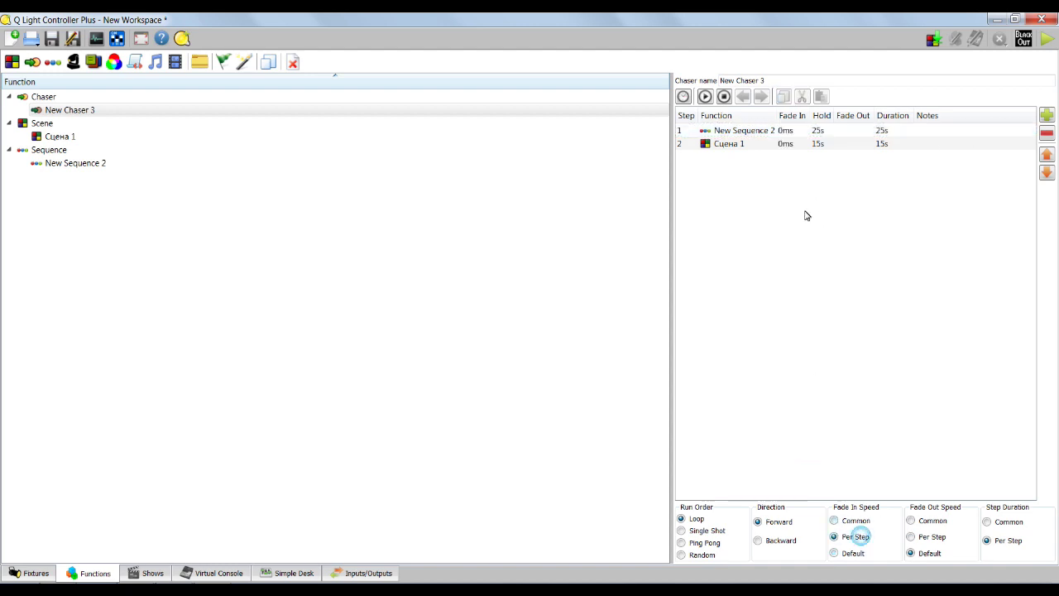
double_click(780, 130)
type("2s")
left_click(929, 535)
double_click(845, 132)
type("2s")
Step: Set both the fade in and fade out of the chaser's Сцена 1 step to 6s
double_click(785, 144)
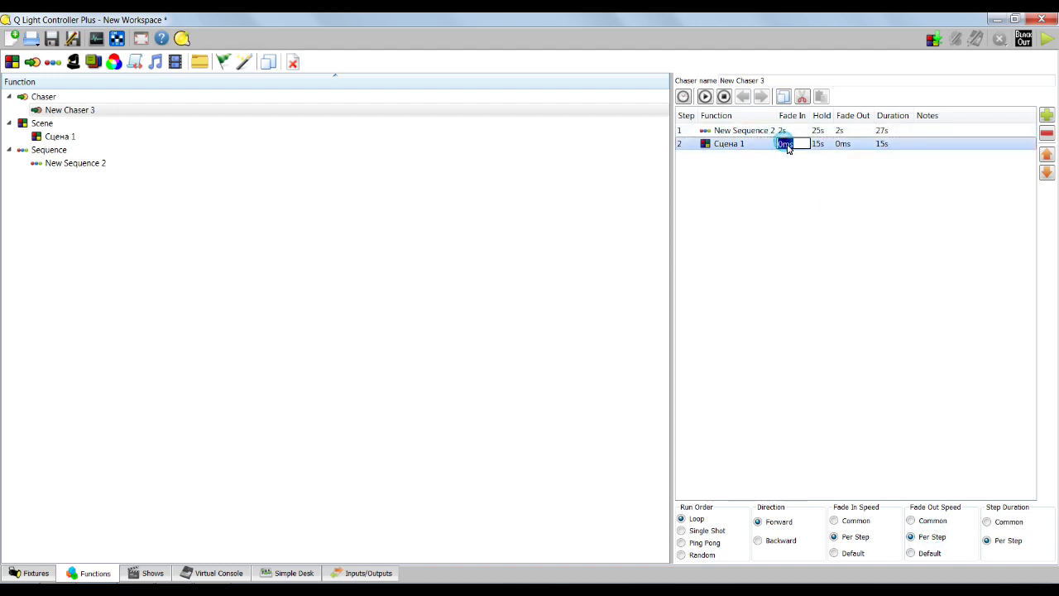
type("6s")
double_click(837, 145)
type("6s")
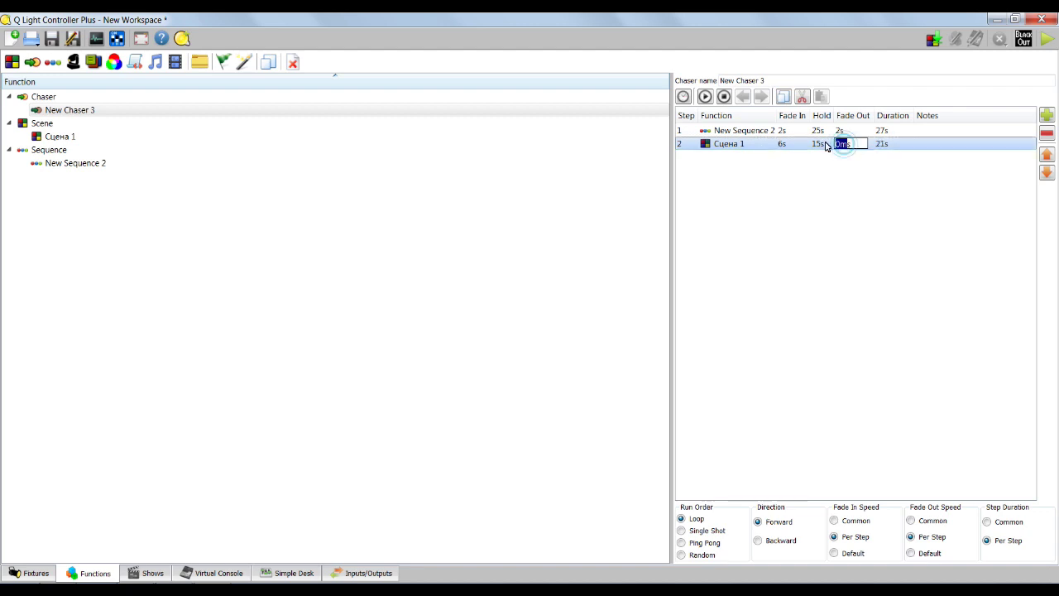
left_click(342, 301)
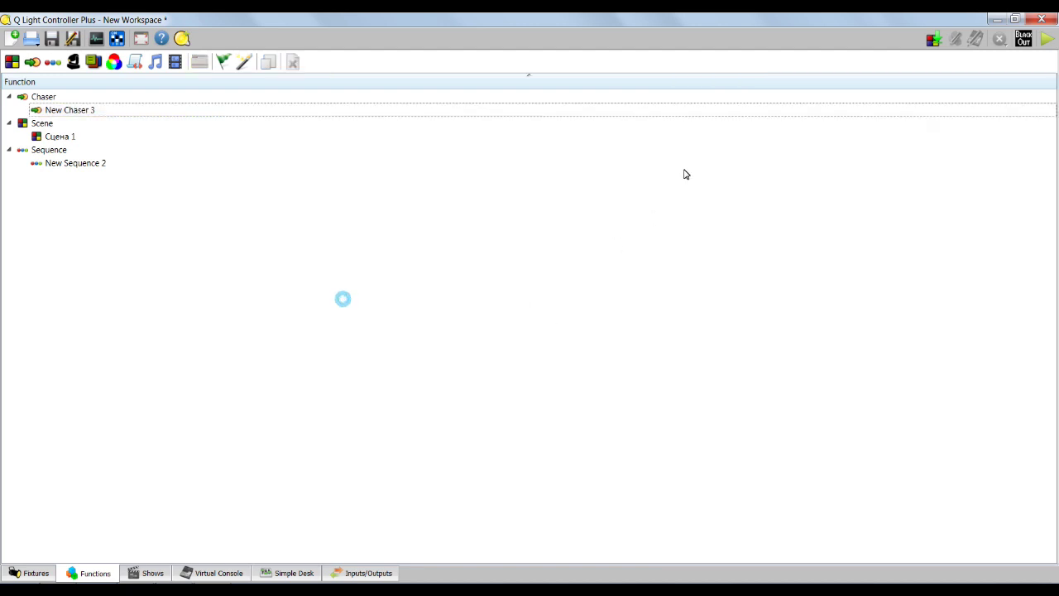
Step: Test-run the new chaser and stop it, and preview New Sequence 2
left_click(86, 109)
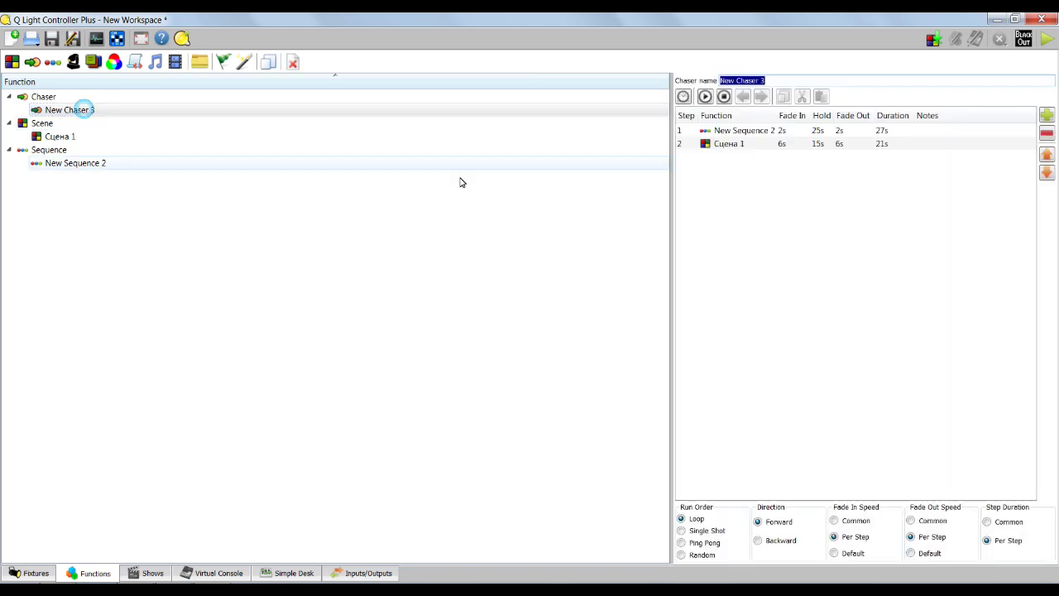
left_click(706, 96)
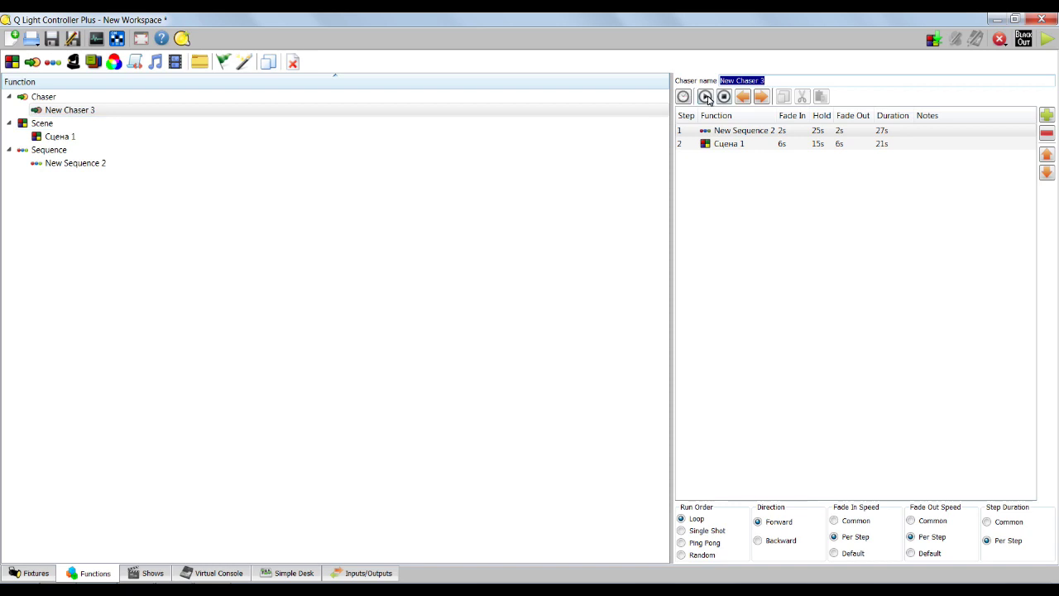
left_click(723, 97)
double_click(103, 164)
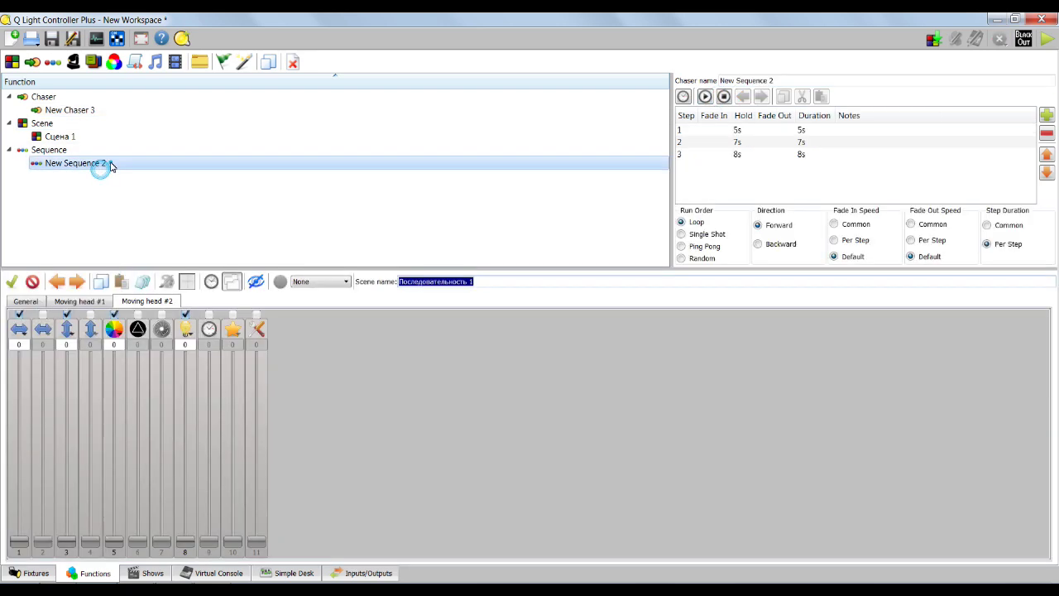
left_click(704, 97)
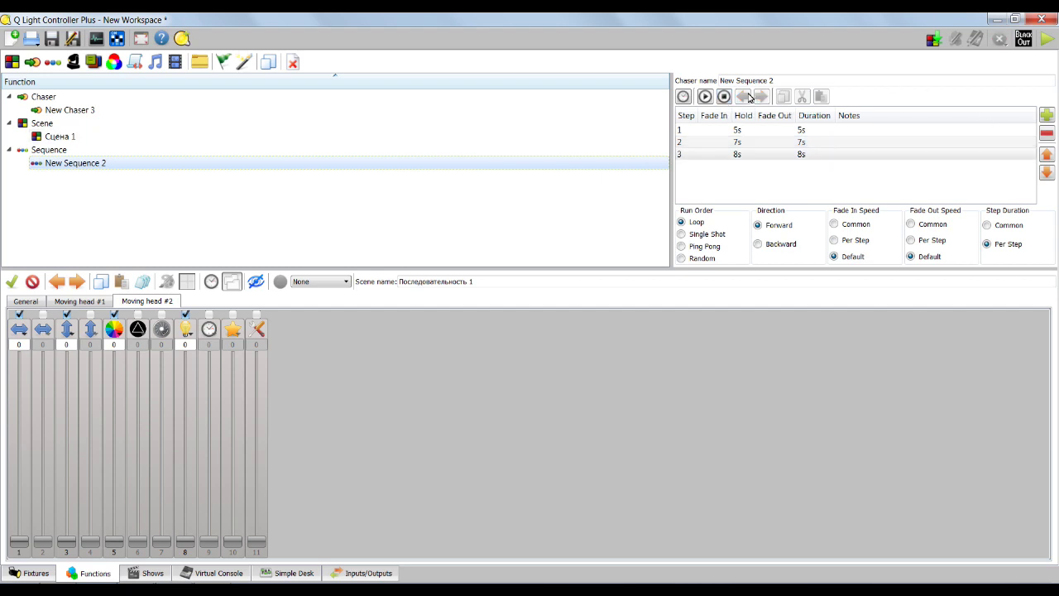
Step: Create a new EFX function and name it "Вращение по кругу"
left_click(74, 62)
left_click(142, 285)
left_click(71, 138)
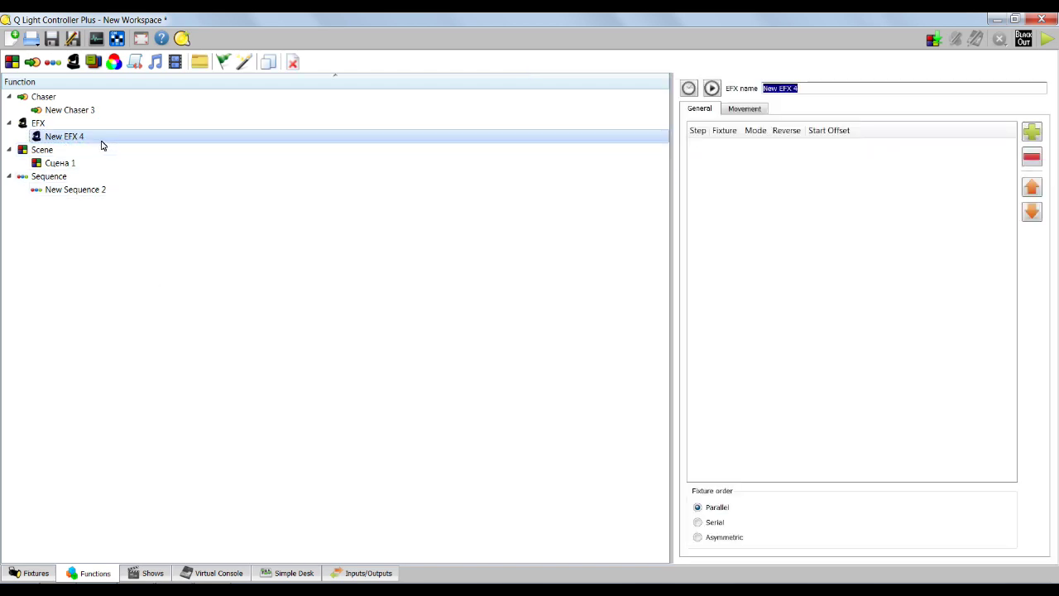
left_click(808, 88)
left_click_drag(794, 87, 761, 88)
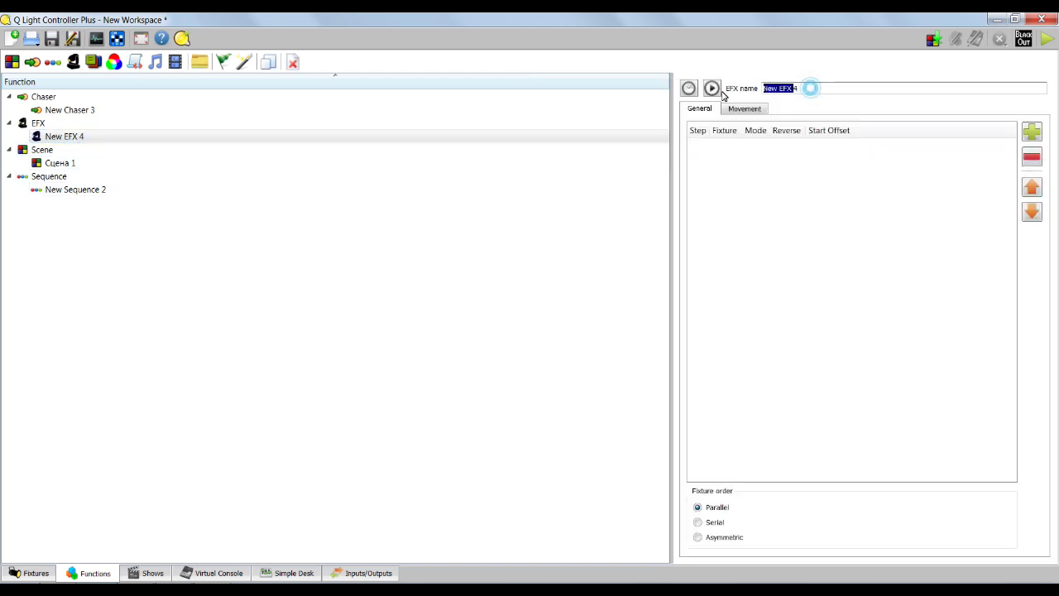
key("BackSpace")
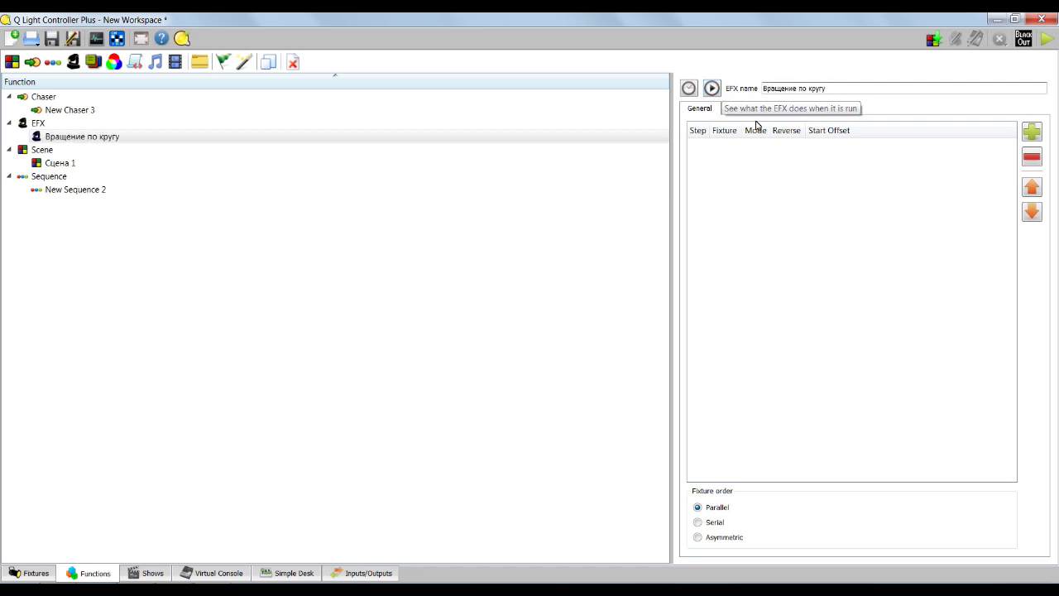
Step: Add Moving head #1 and Moving head #2 to the EFX
left_click(1032, 131)
left_click(418, 267, "shift")
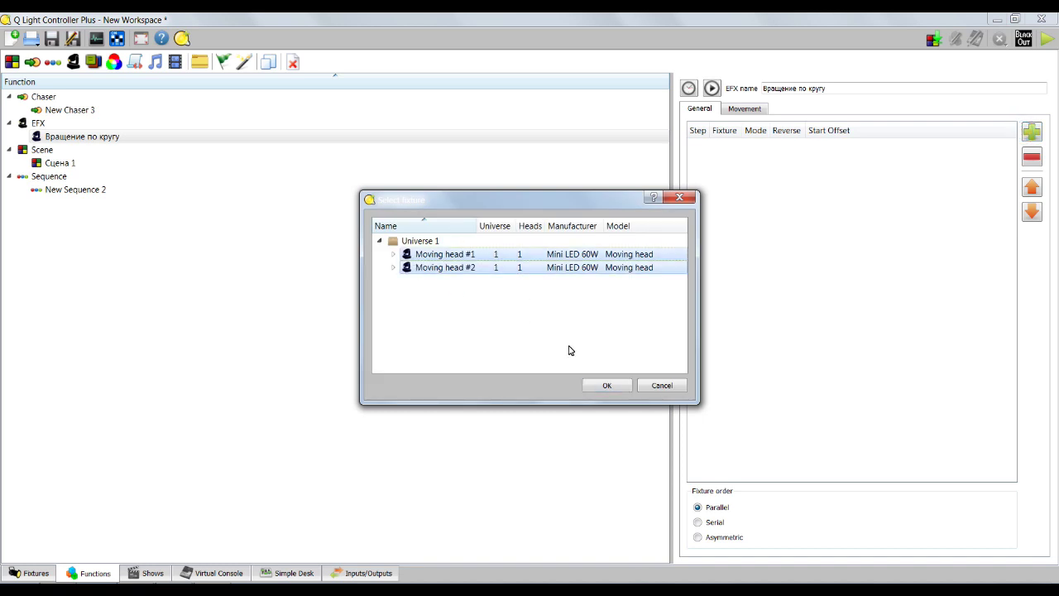
left_click(606, 386)
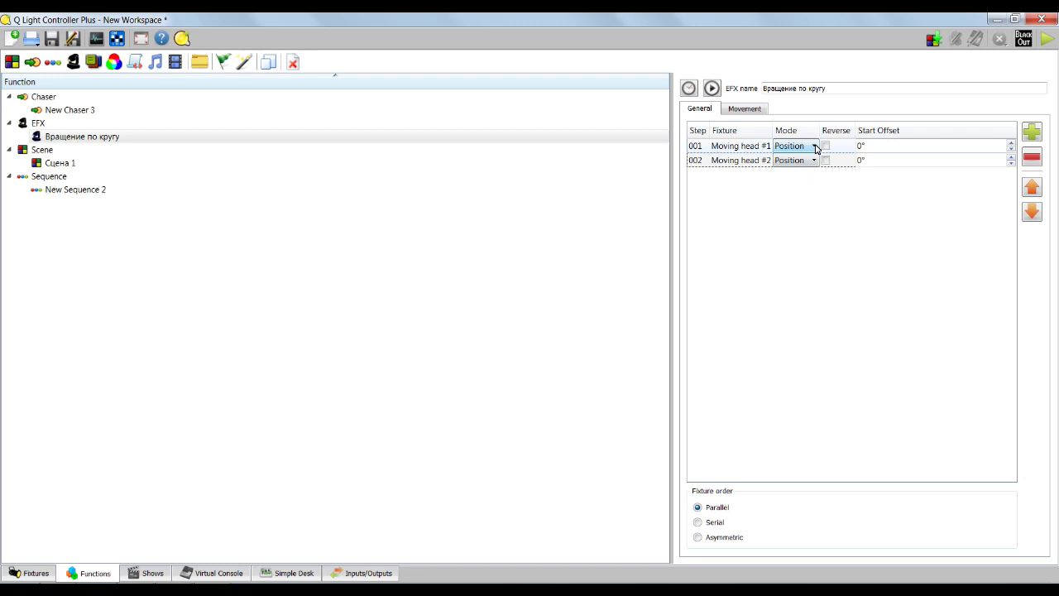
Step: Examine the mode options of Moving head #1 and the start offset values of both moving heads in the EFX
left_click(815, 147)
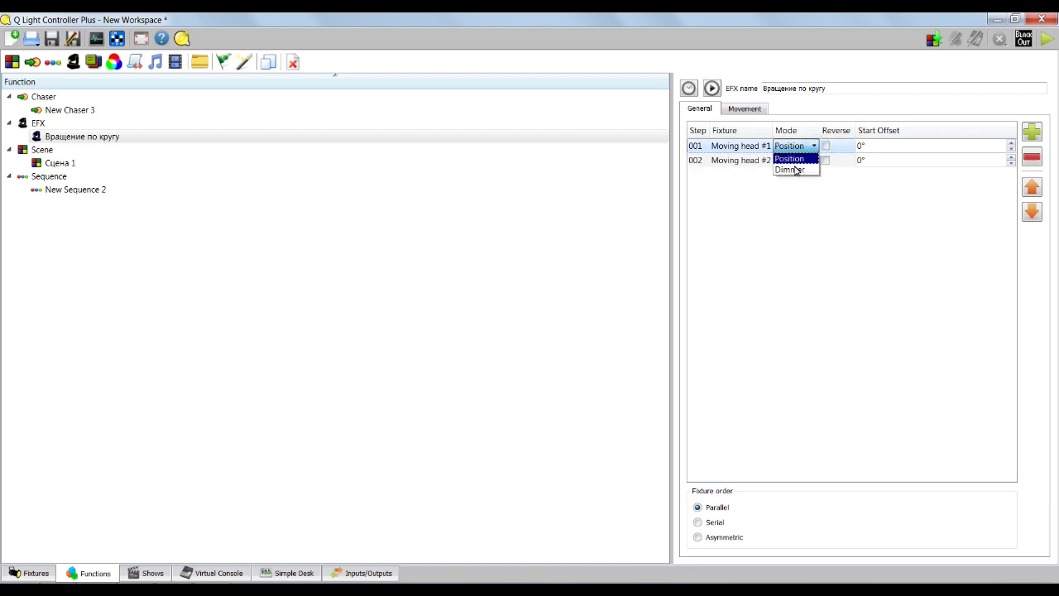
left_click(777, 208)
left_click(803, 149)
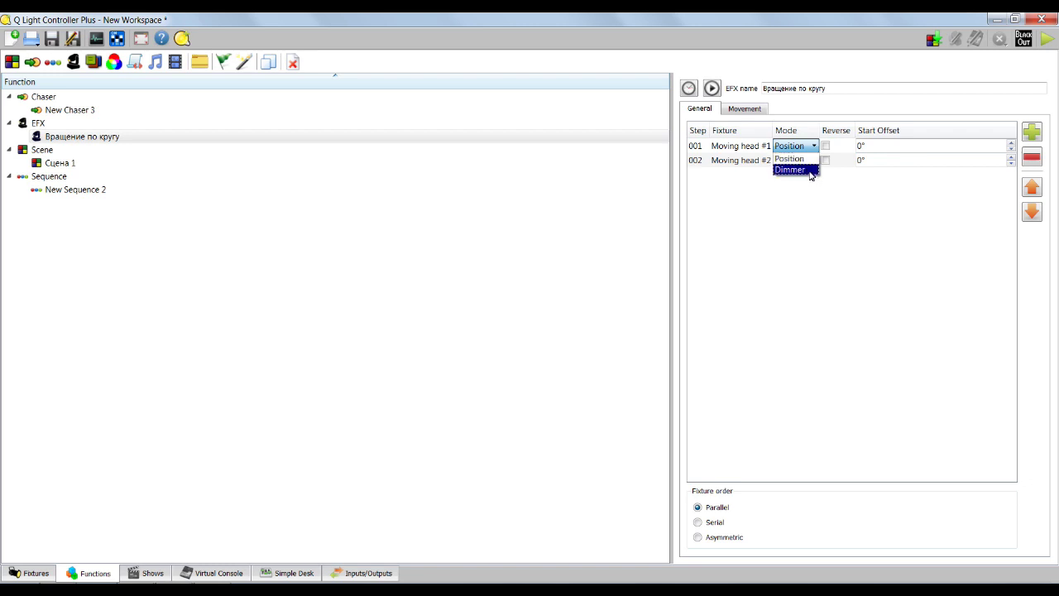
left_click(818, 207)
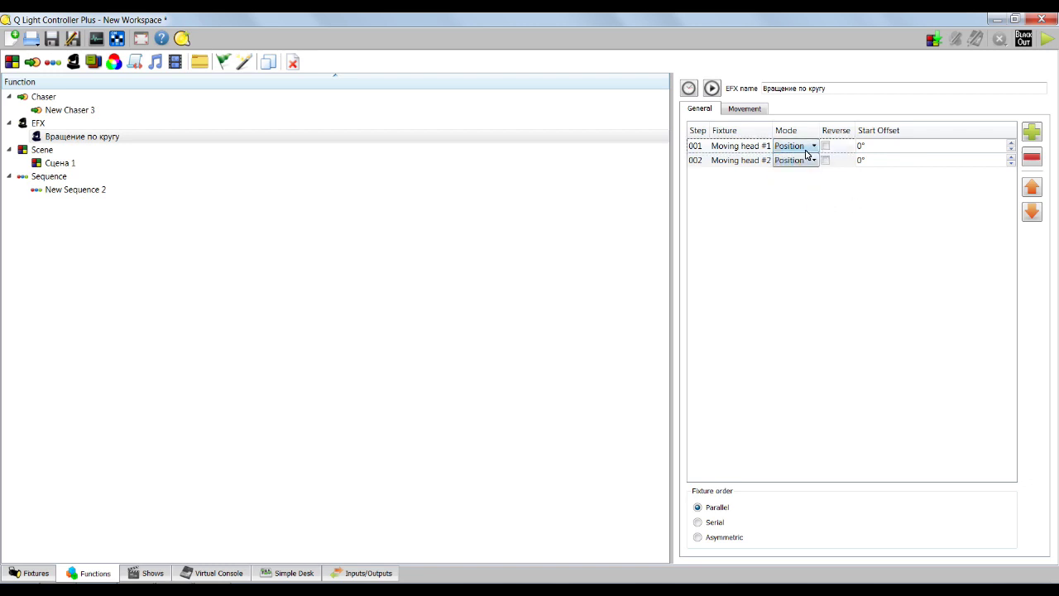
double_click(876, 148)
double_click(881, 160)
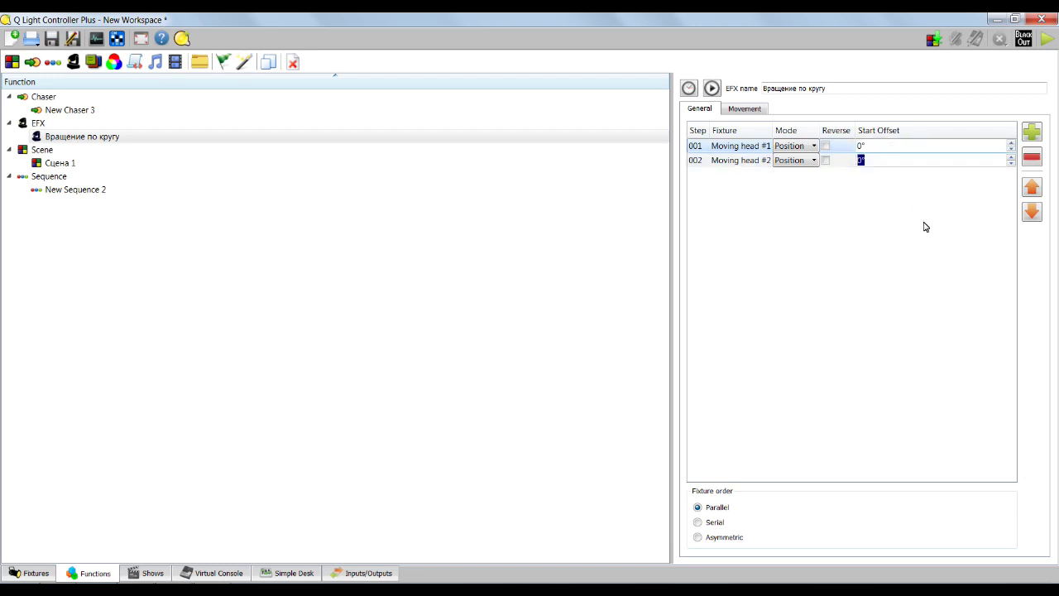
double_click(862, 146)
double_click(869, 161)
double_click(871, 148)
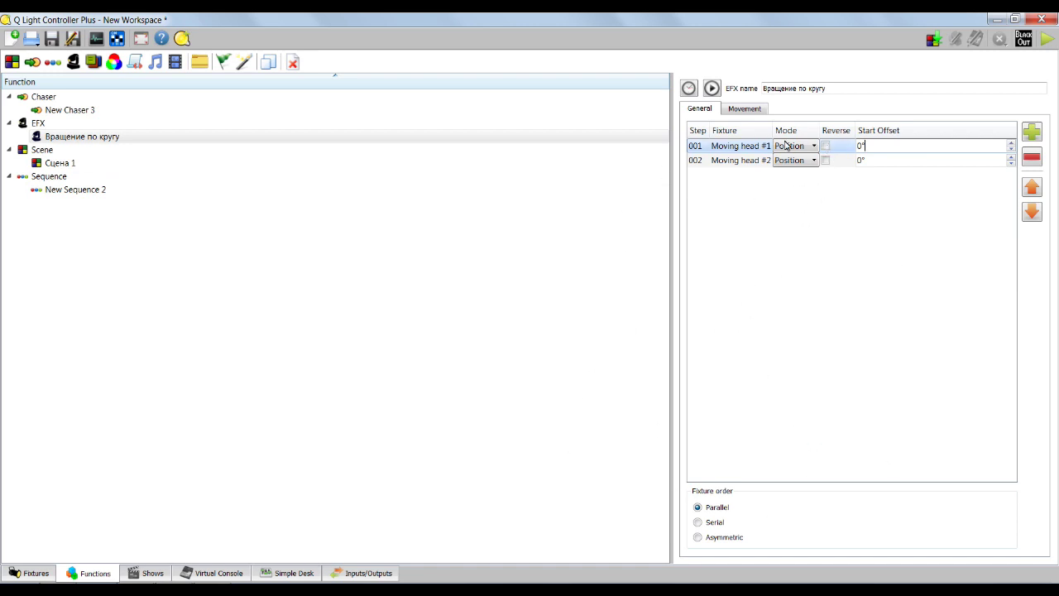
Step: Set the width and height of the EFX's circle movement pattern to 50 each
left_click(749, 108)
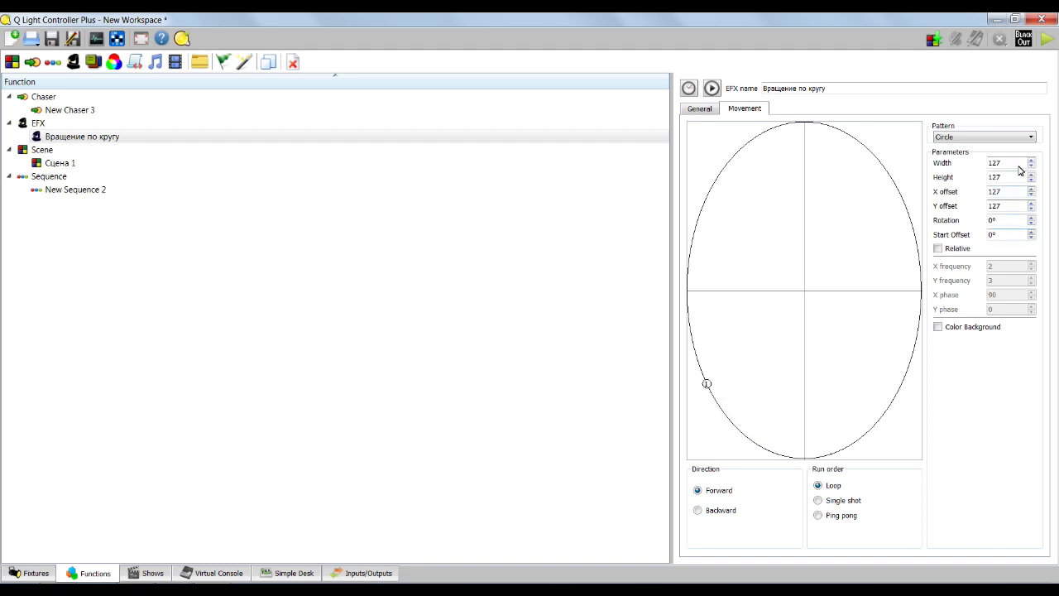
scroll(1027, 168, "down", 5)
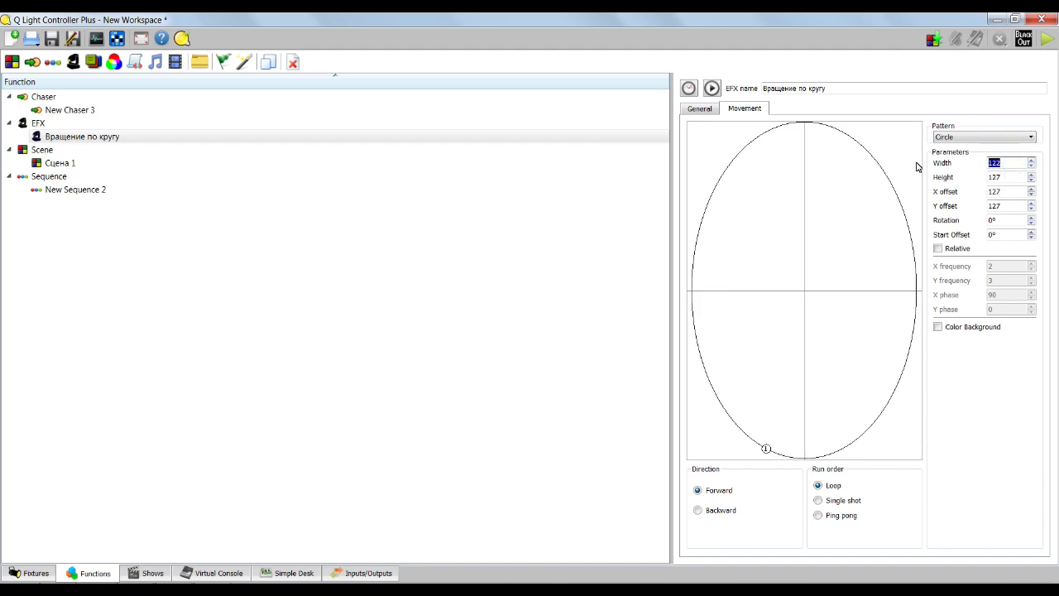
type("50")
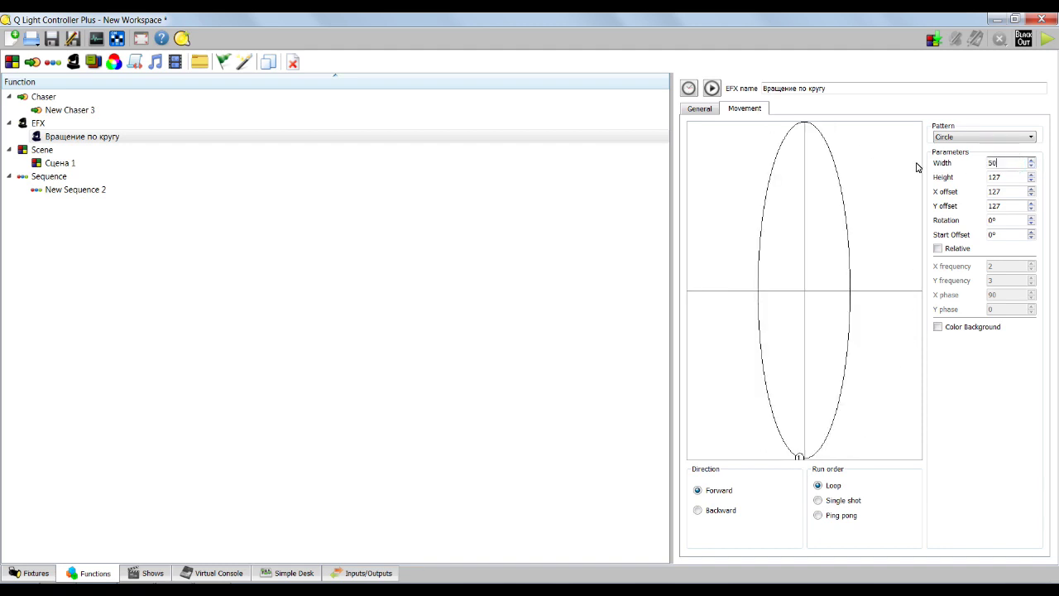
double_click(1015, 177)
type("50")
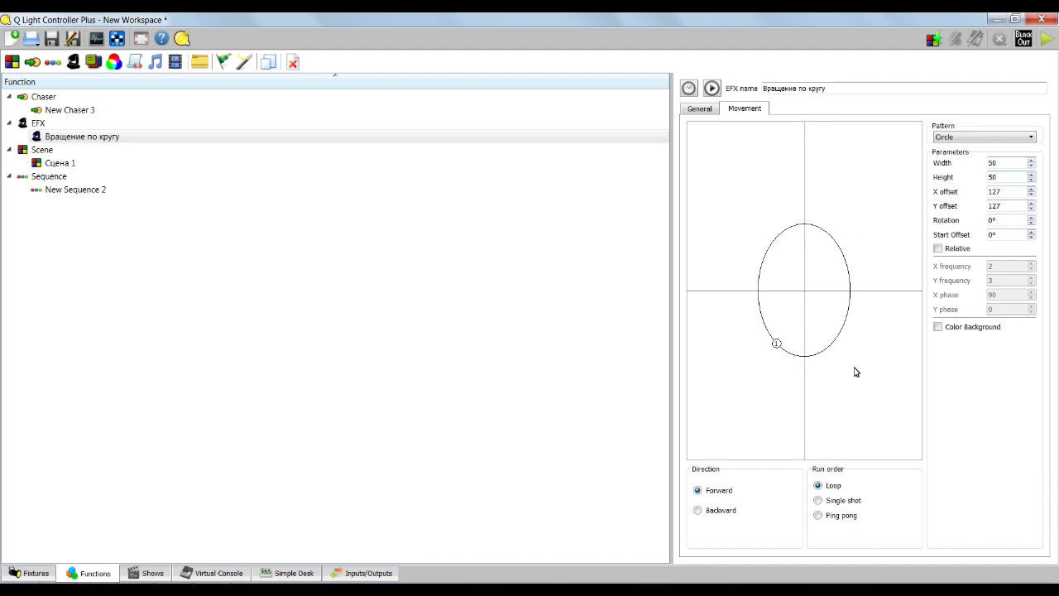
Step: Set the circle pattern's X offset to 90 and its rotation to 45°
double_click(1007, 192)
type("90")
left_click(992, 225)
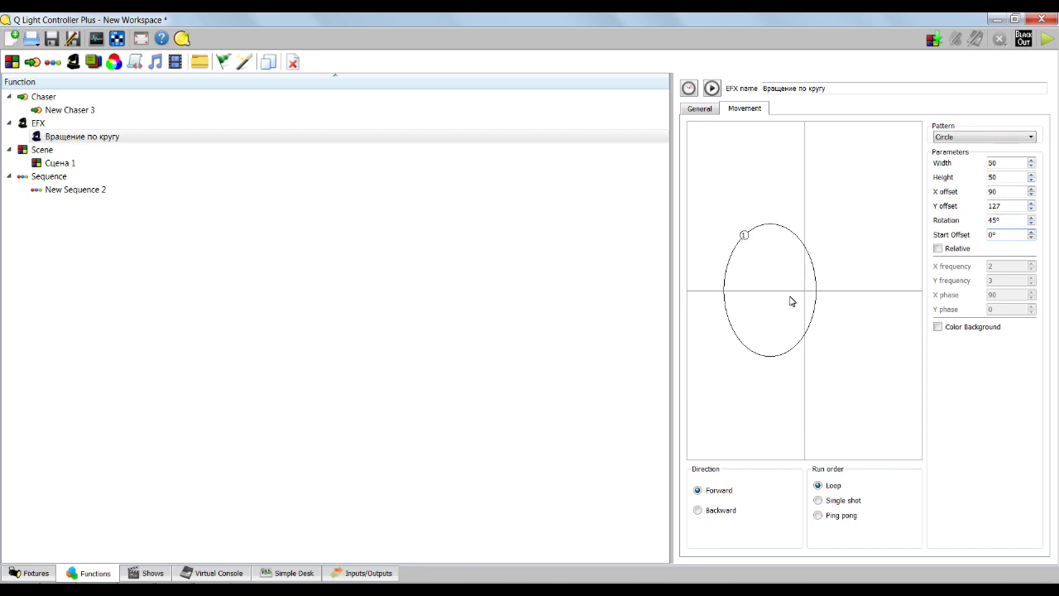
Step: Try out the color background of the EFX movement preview and switch it off again
double_click(999, 236)
left_click(965, 328)
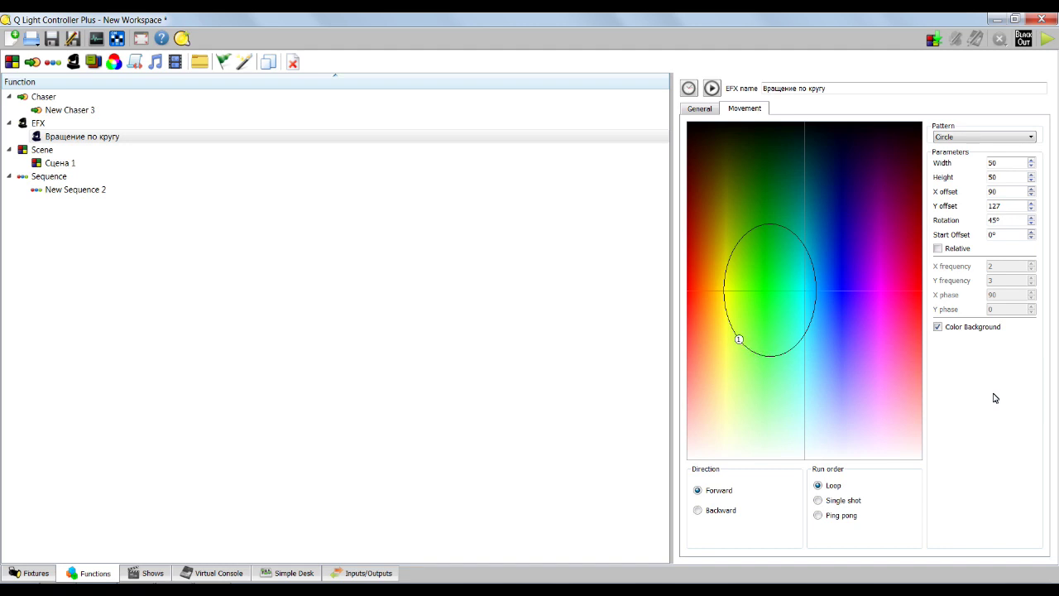
left_click(977, 328)
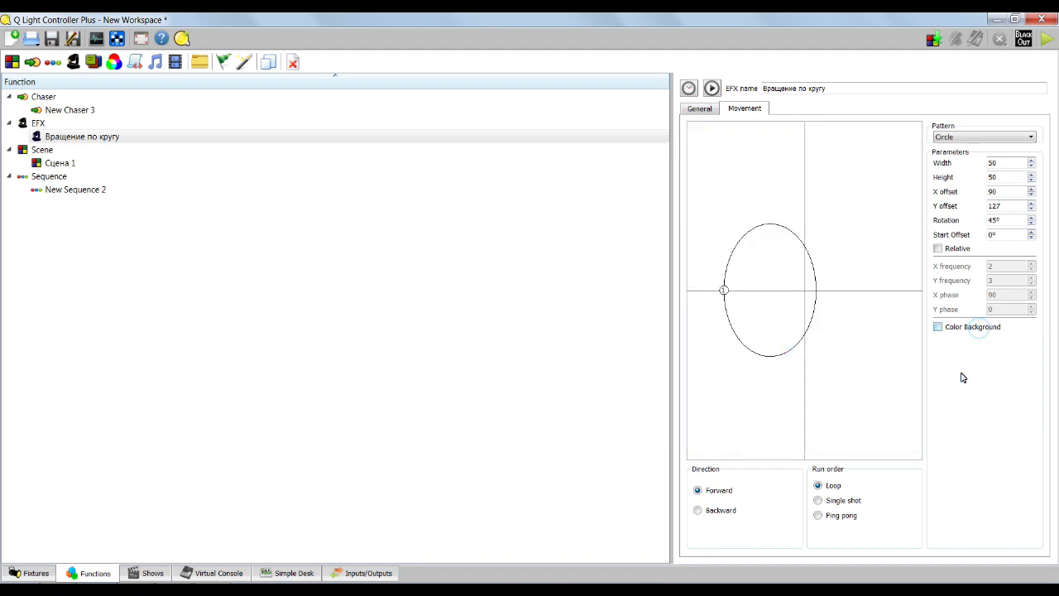
Step: Try the Single shot and Ping pong run orders, return to Loop, and set the EFX direction to Backward
left_click(830, 500)
left_click(840, 515)
left_click(824, 486)
left_click(722, 510)
left_click(709, 109)
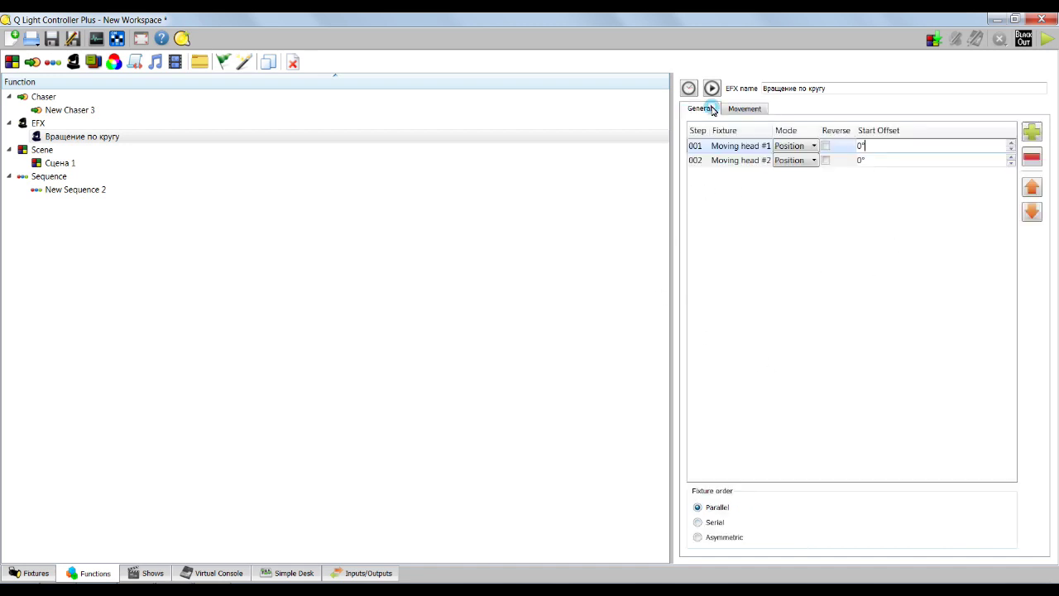
left_click(745, 109)
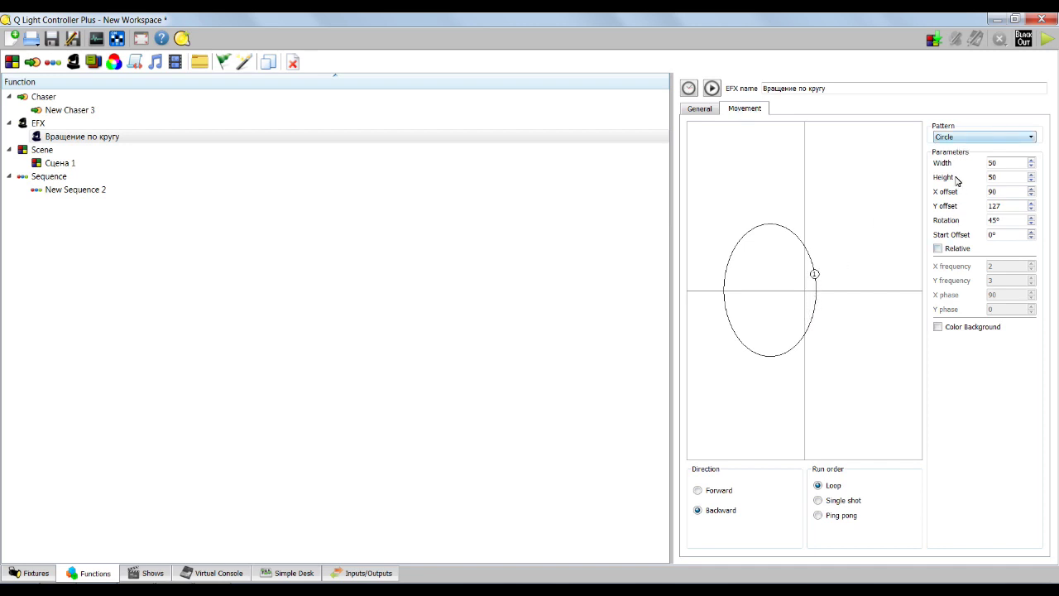
Step: Change the EFX movement pattern to Leaf and set its X offset to 127
left_click(991, 139)
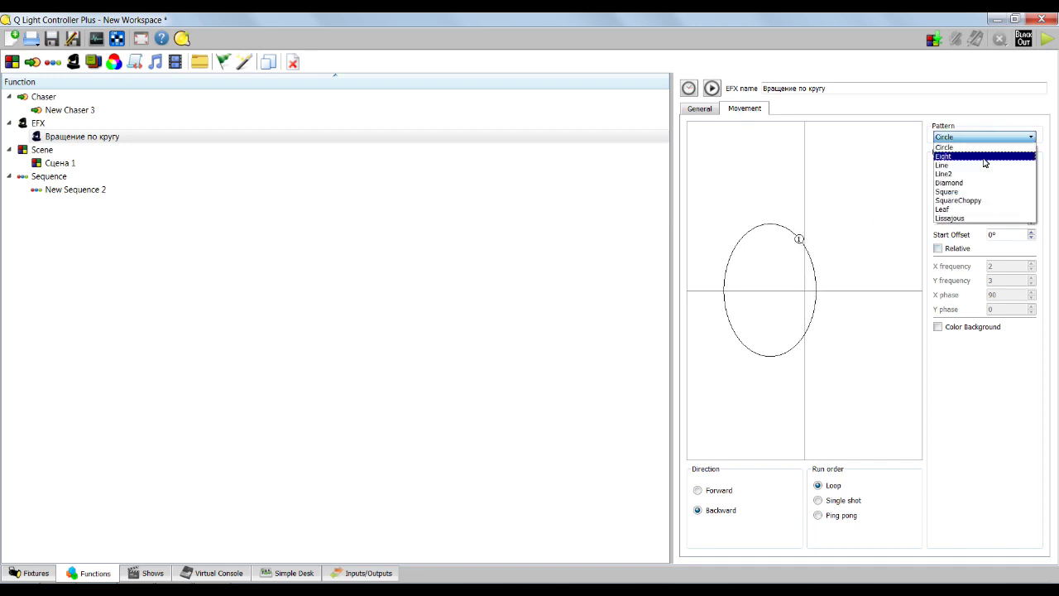
left_click(987, 210)
double_click(1006, 191)
type("127")
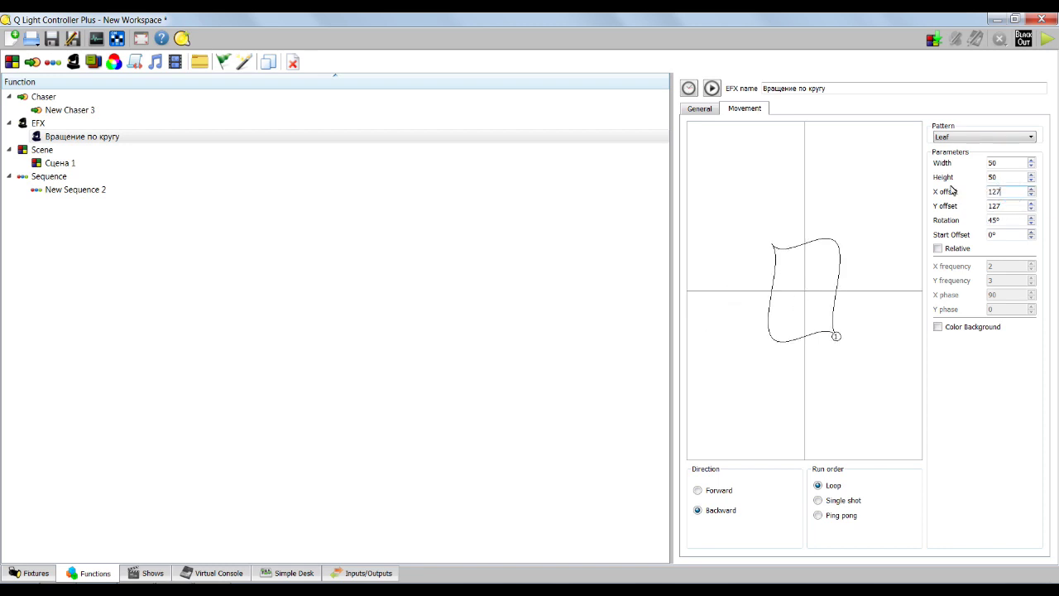
Step: Set the leaf pattern's rotation to 130° and its start offset to 45°
double_click(994, 220)
type("0")
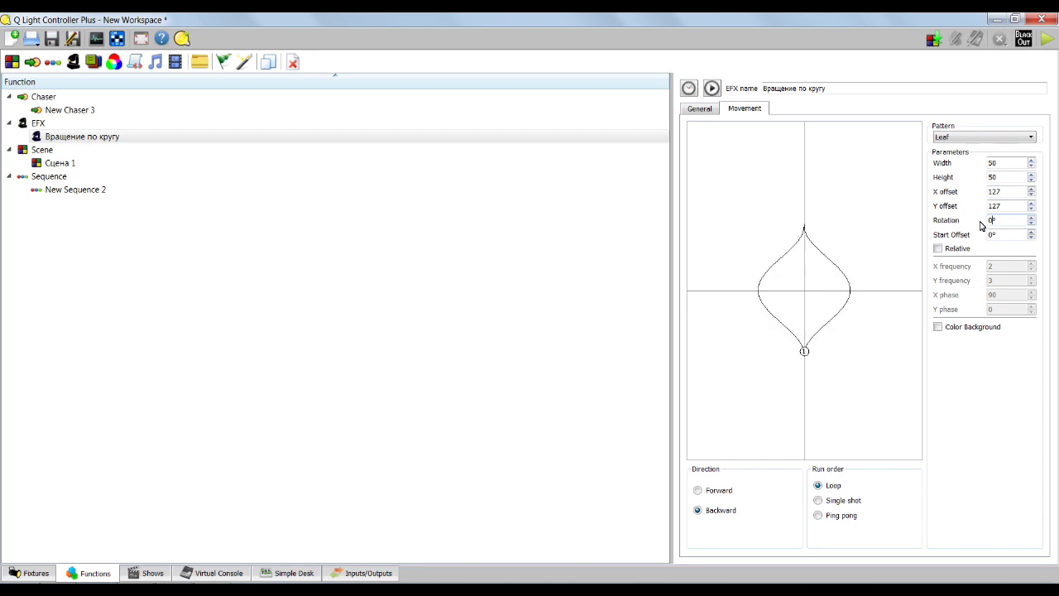
type("18")
type("3")
key("Tab")
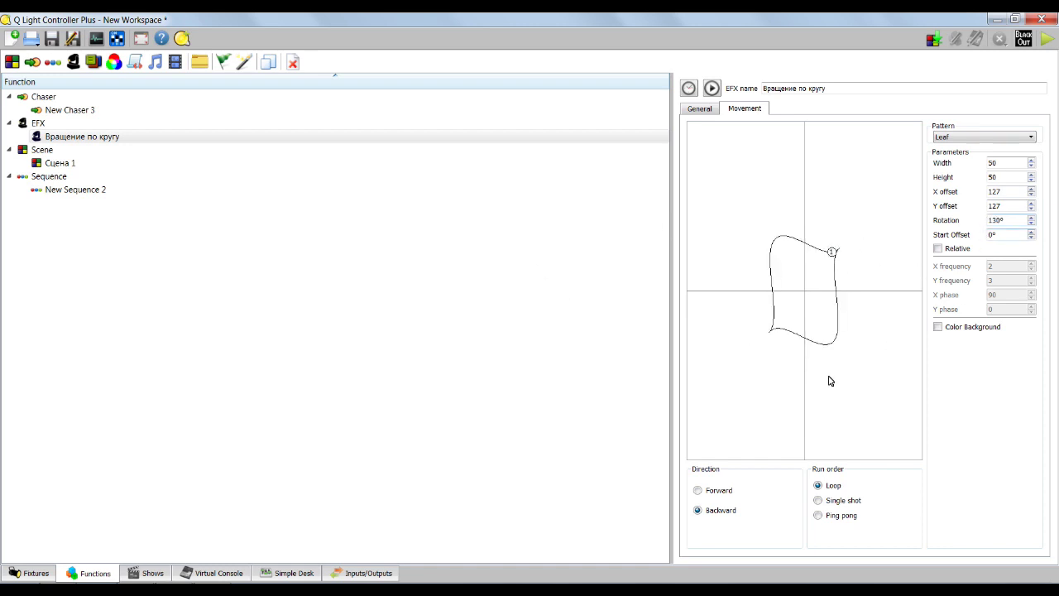
type("45")
key("Return")
Step: Set the width of the leaf pattern to 80
double_click(997, 163)
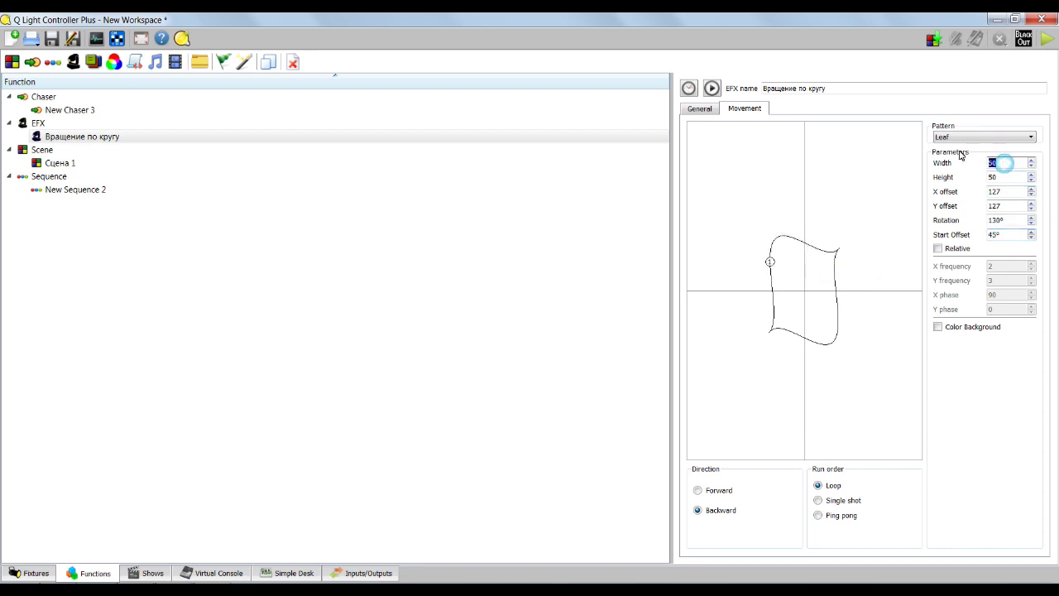
type("1")
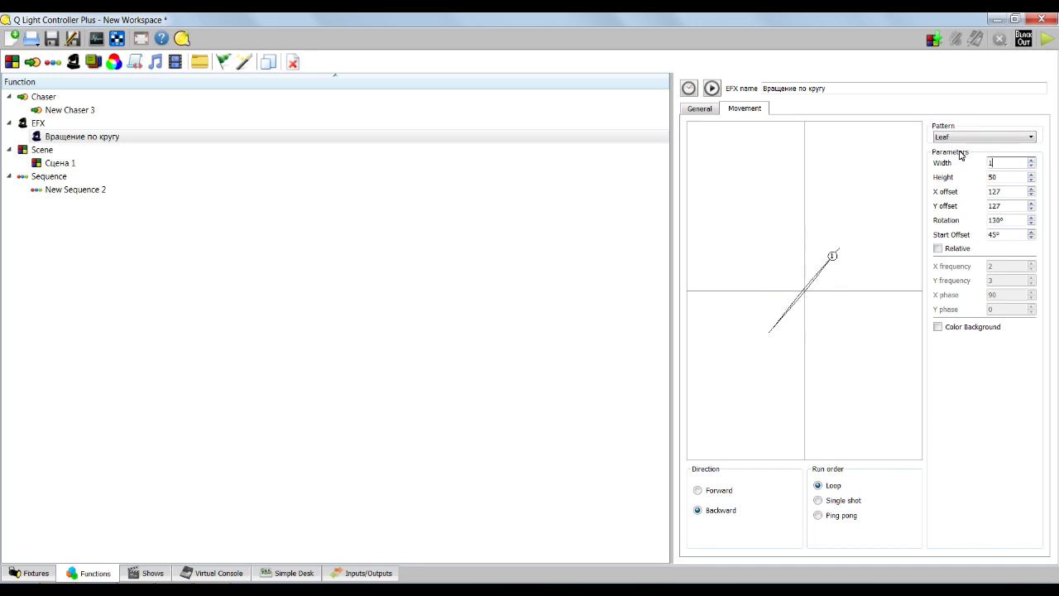
type("7")
key("BackSpace")
key("BackSpace")
type("80")
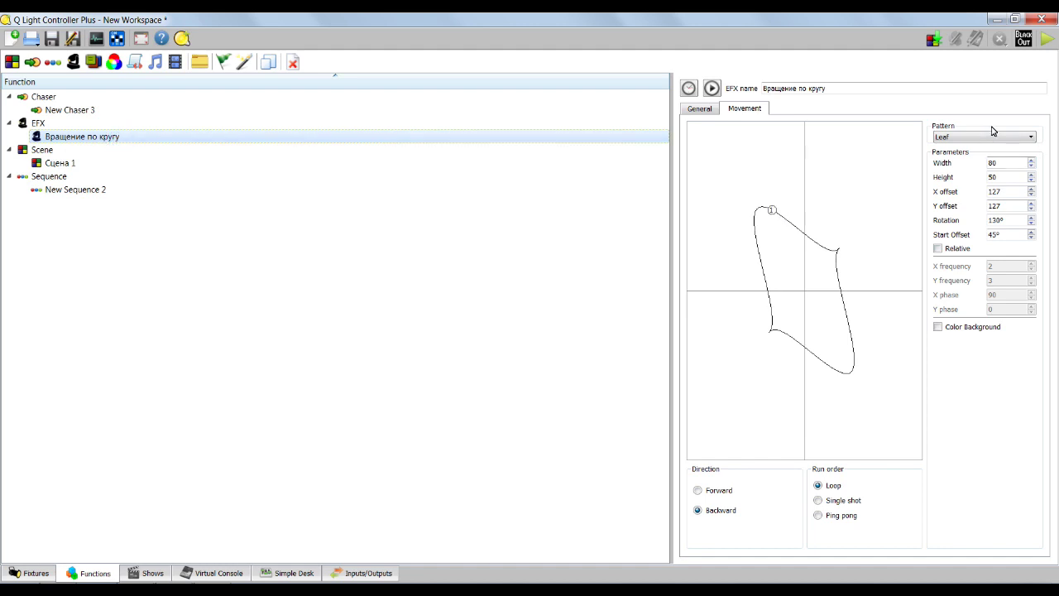
Step: Change the EFX movement pattern to Lissajous and close the EFX editor
left_click(984, 139)
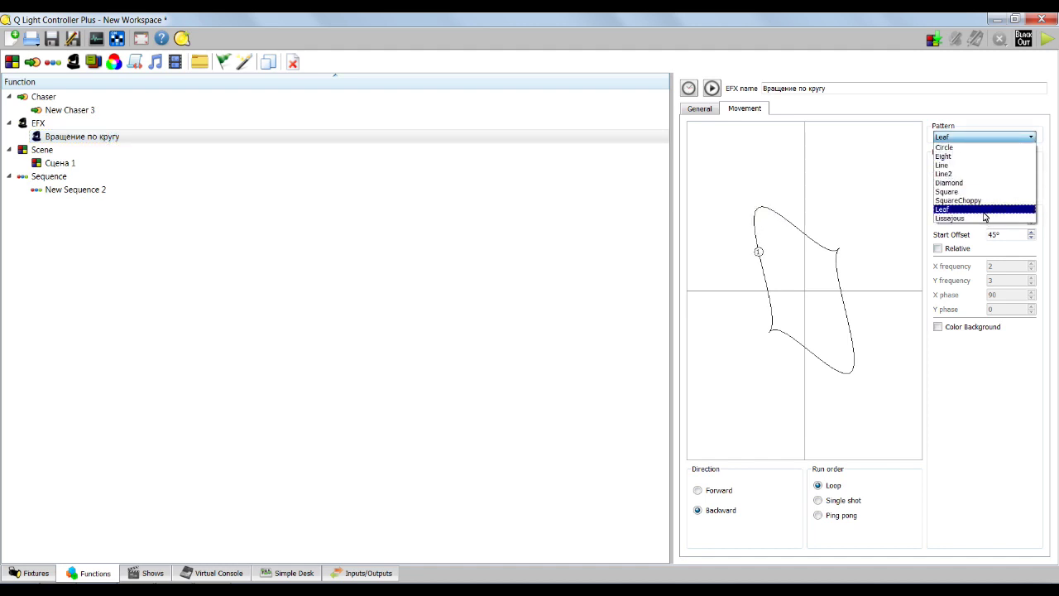
left_click(986, 218)
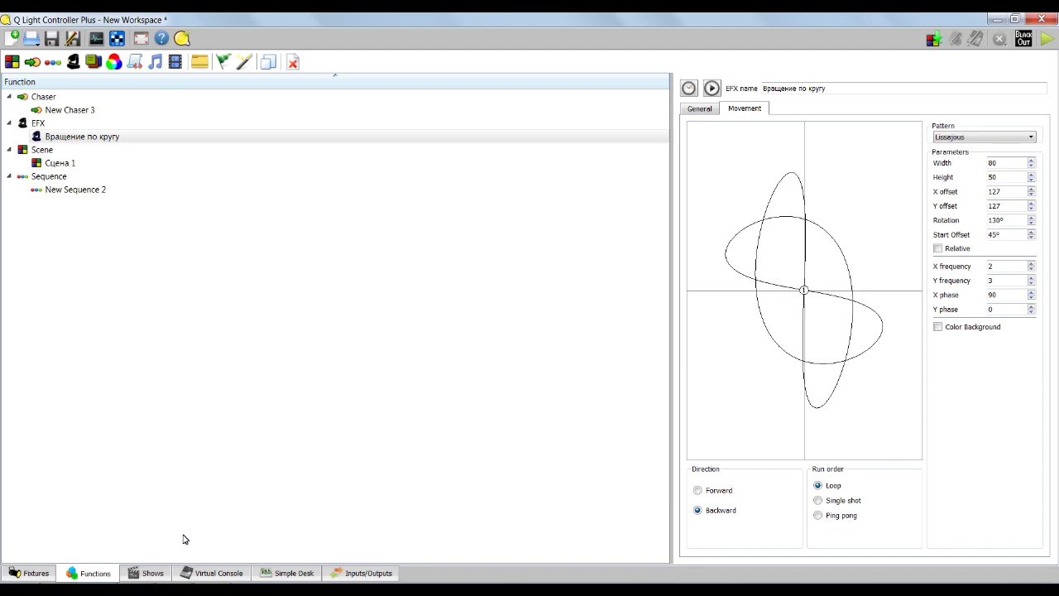
left_click(210, 495)
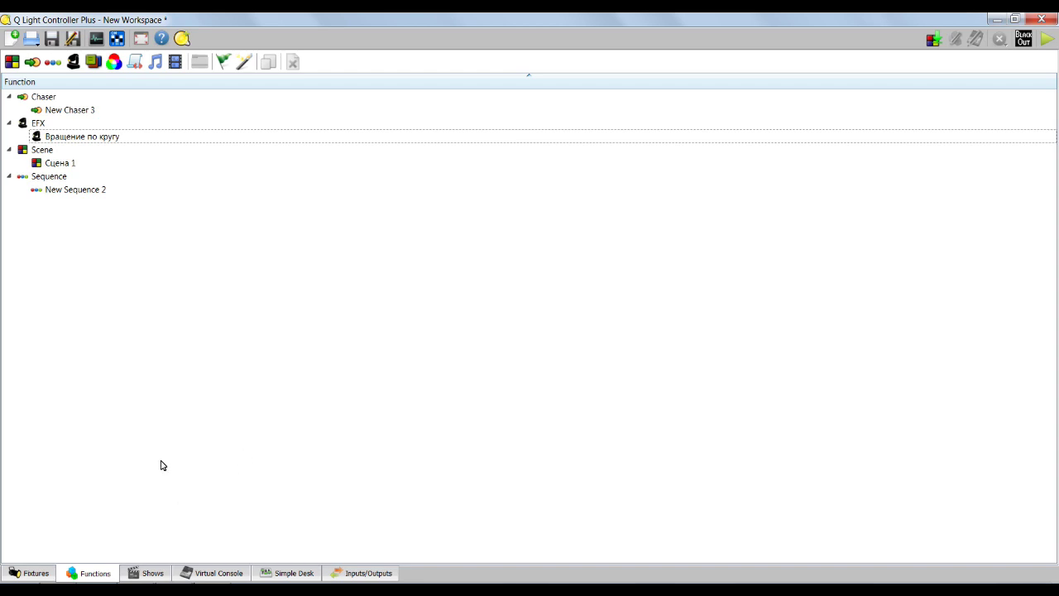
Step: Add a button to the virtual console and enlarge it into a wide rectangle
left_click(220, 573)
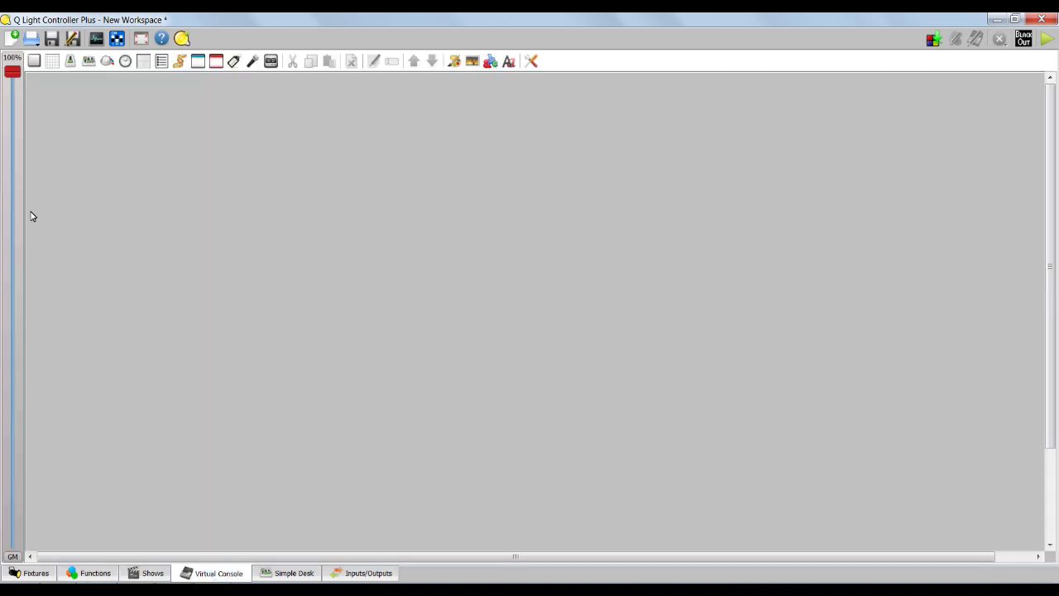
left_click_drag(14, 87, 10, 31)
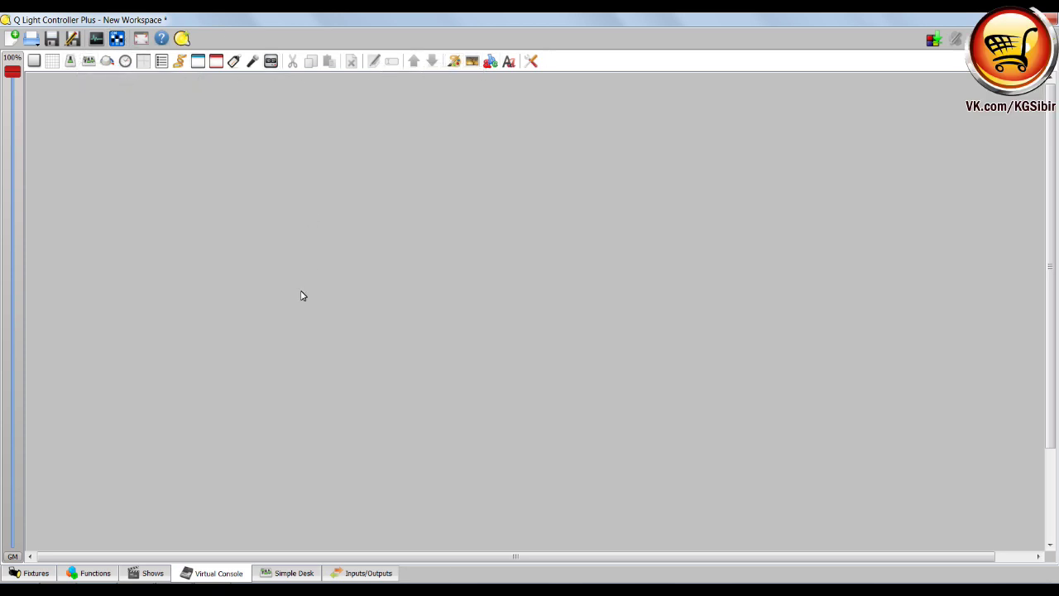
left_click(34, 65)
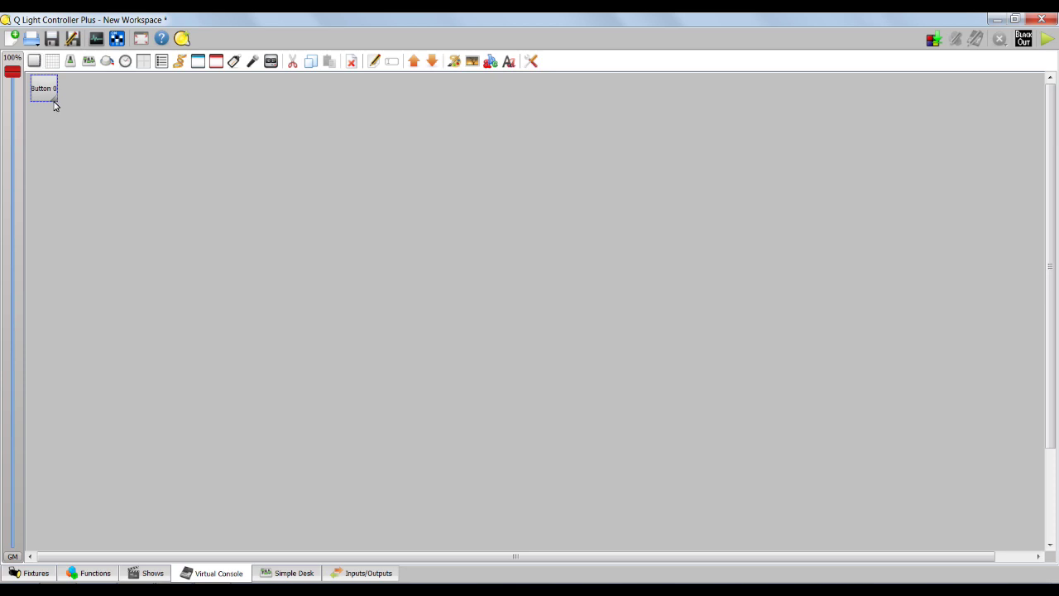
left_click_drag(53, 103, 127, 132)
Step: Open the new button's properties and label it "Желтая заливка"
double_click(107, 113)
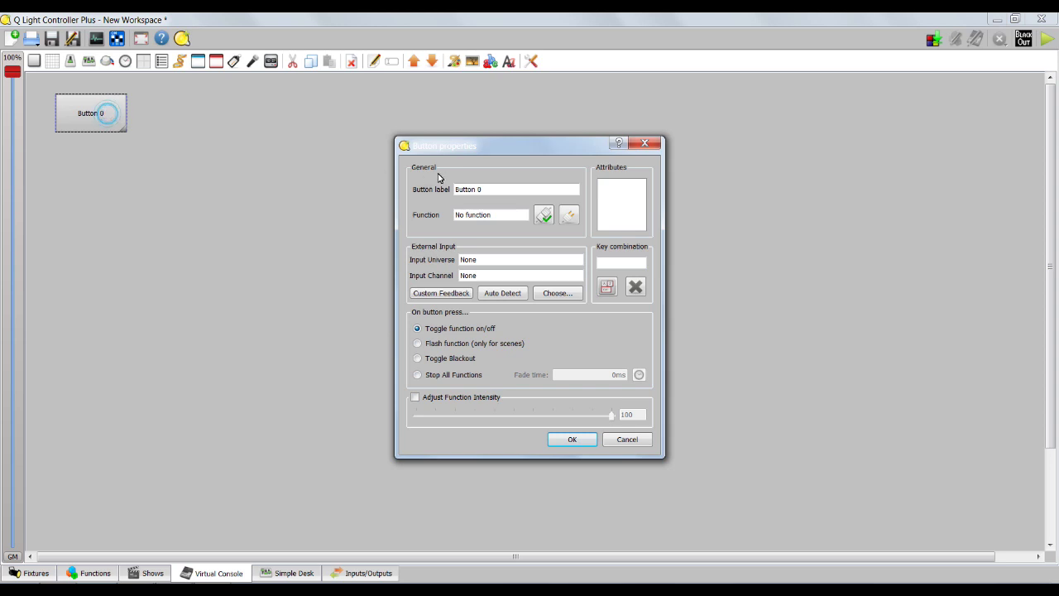
double_click(492, 190)
type("K")
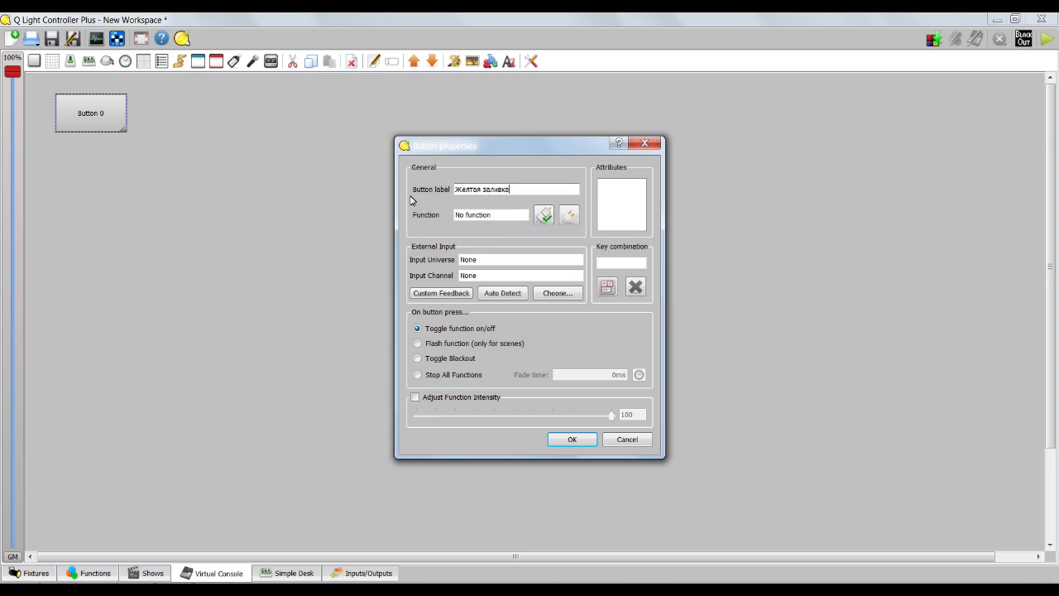
left_click_drag(460, 146, 394, 152)
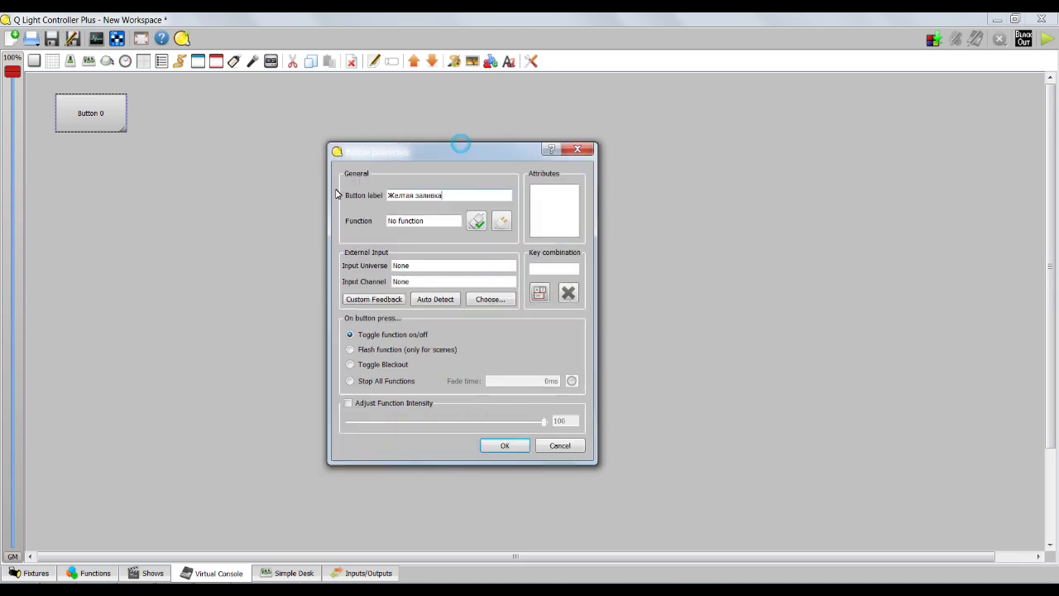
Step: Assign the scene "Сцена 1" and the key combination Z to the button
left_click(483, 223)
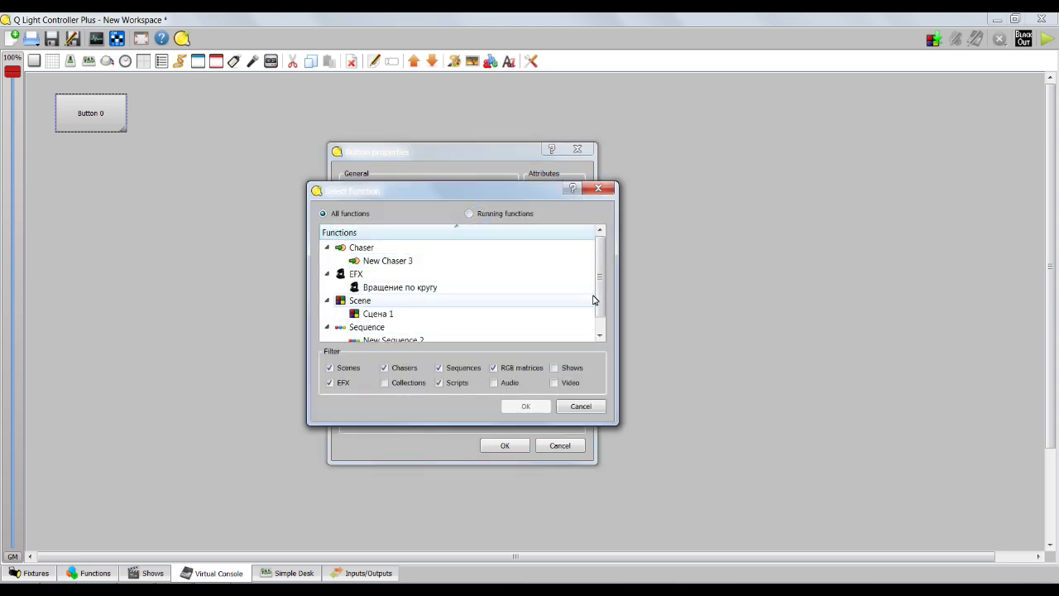
scroll(602, 306, "down", 1)
left_click(406, 304)
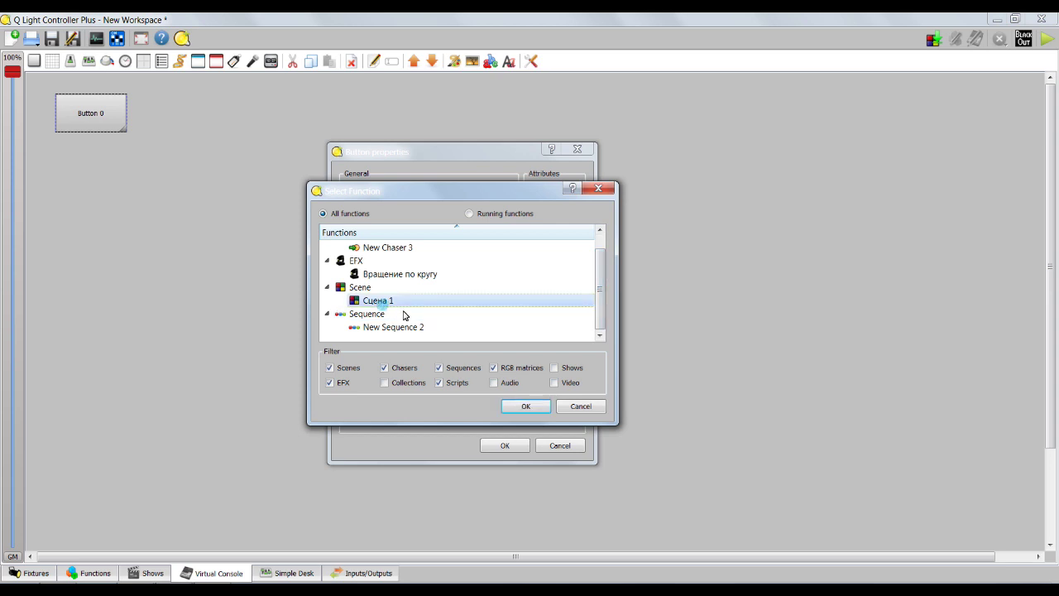
left_click(524, 407)
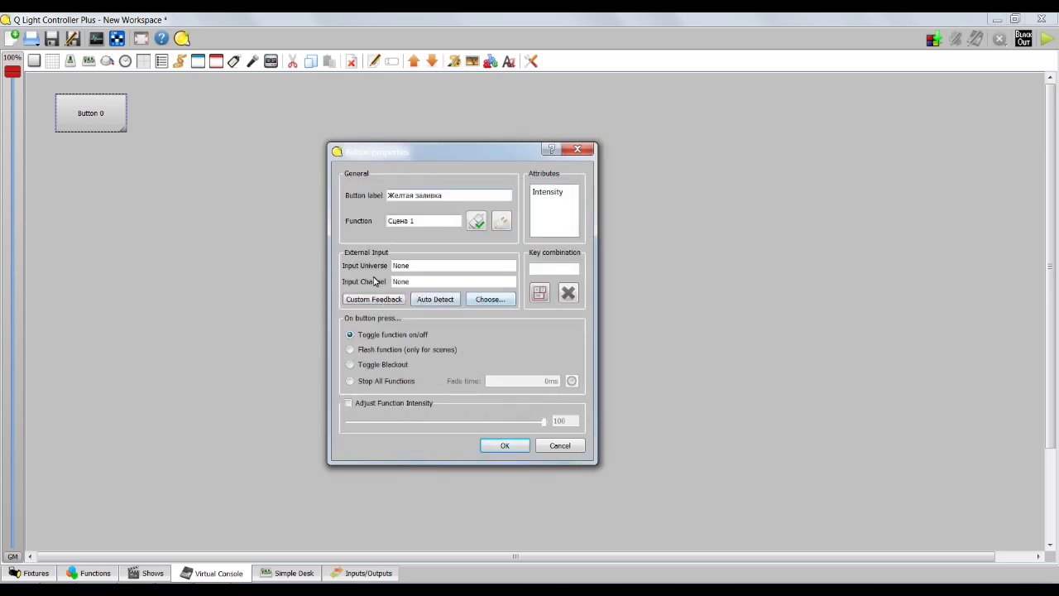
left_click(539, 293)
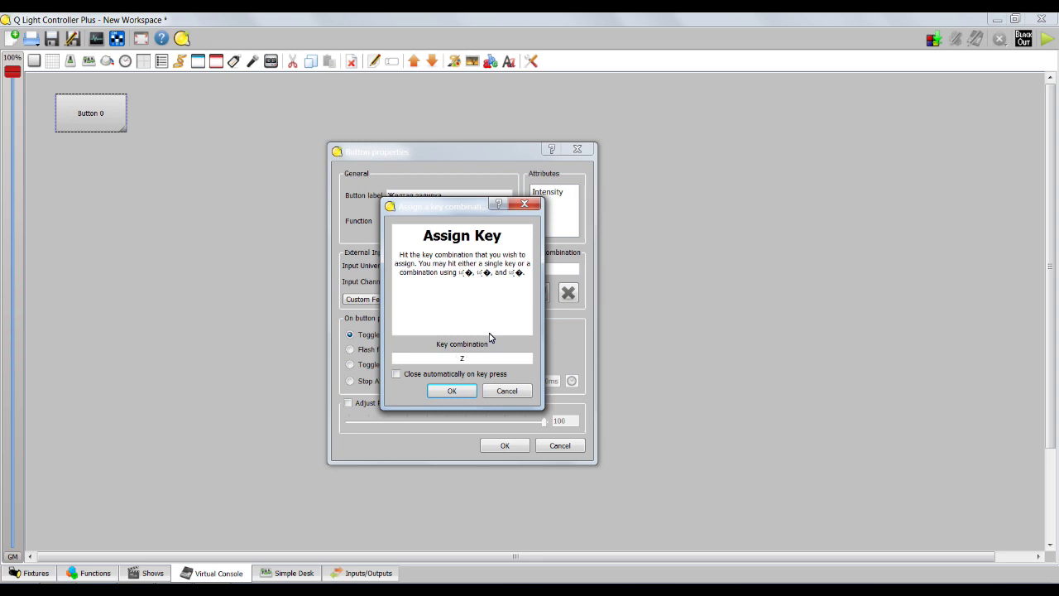
left_click(455, 392)
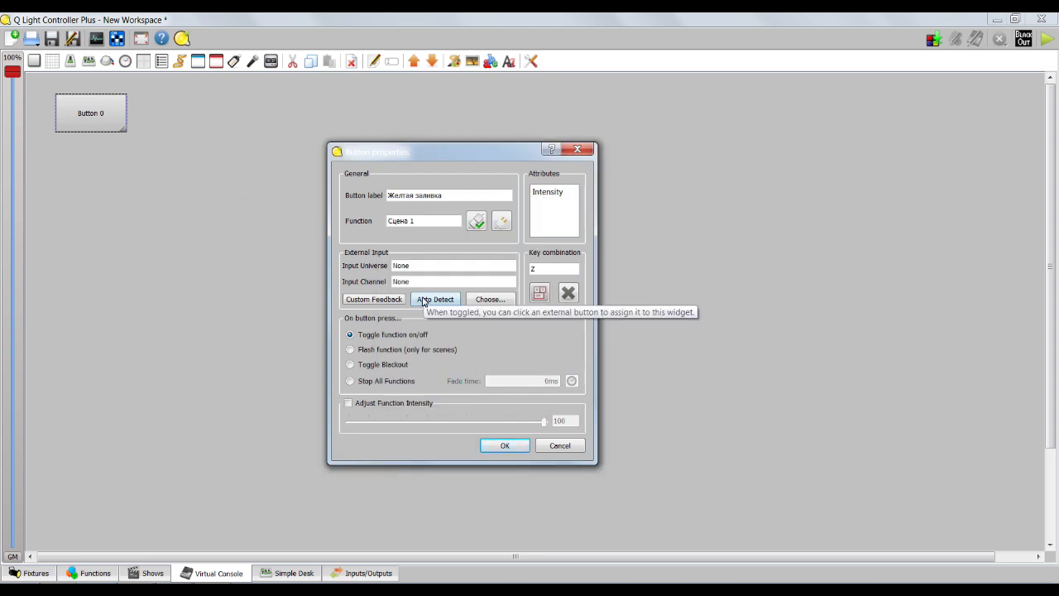
Step: Set the button's action to Stop All Functions with a fade time of 5 s and apply the button properties
left_click(384, 351)
left_click(357, 379)
left_click(366, 364)
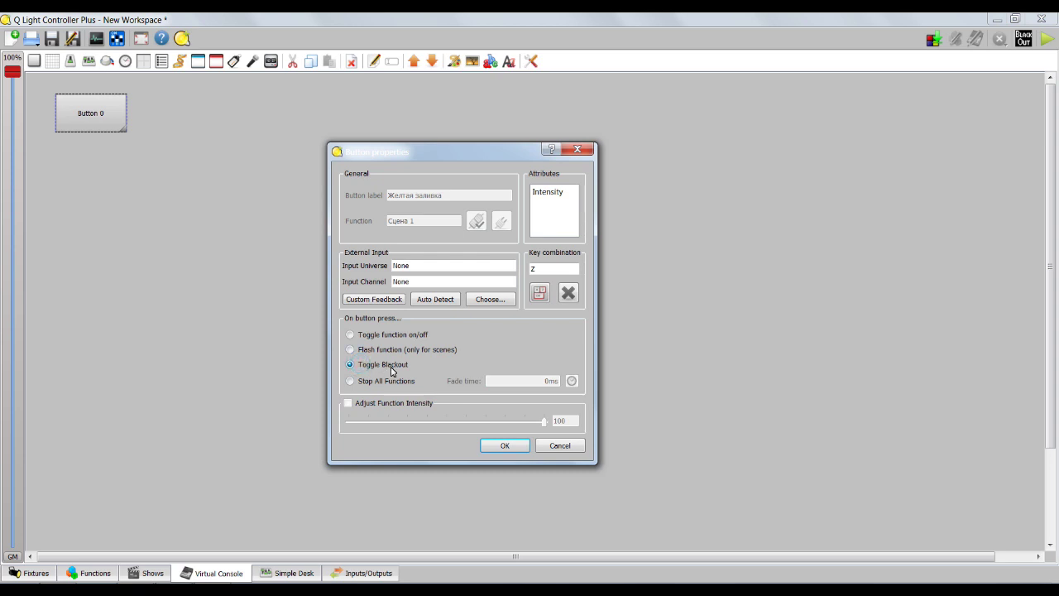
left_click(389, 381)
double_click(549, 381)
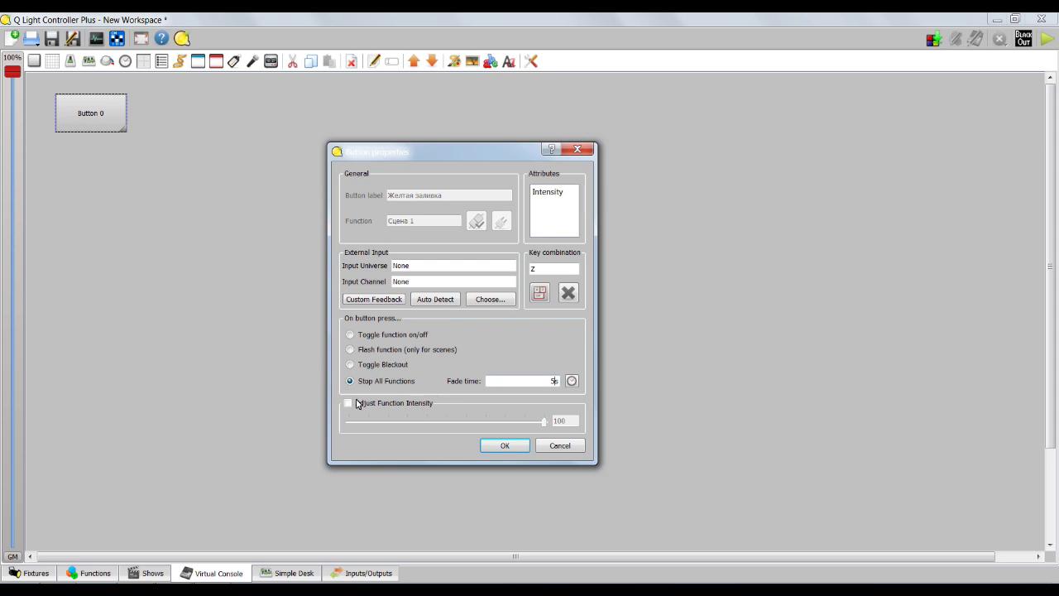
left_click(547, 421)
left_click(519, 380)
left_click(348, 404)
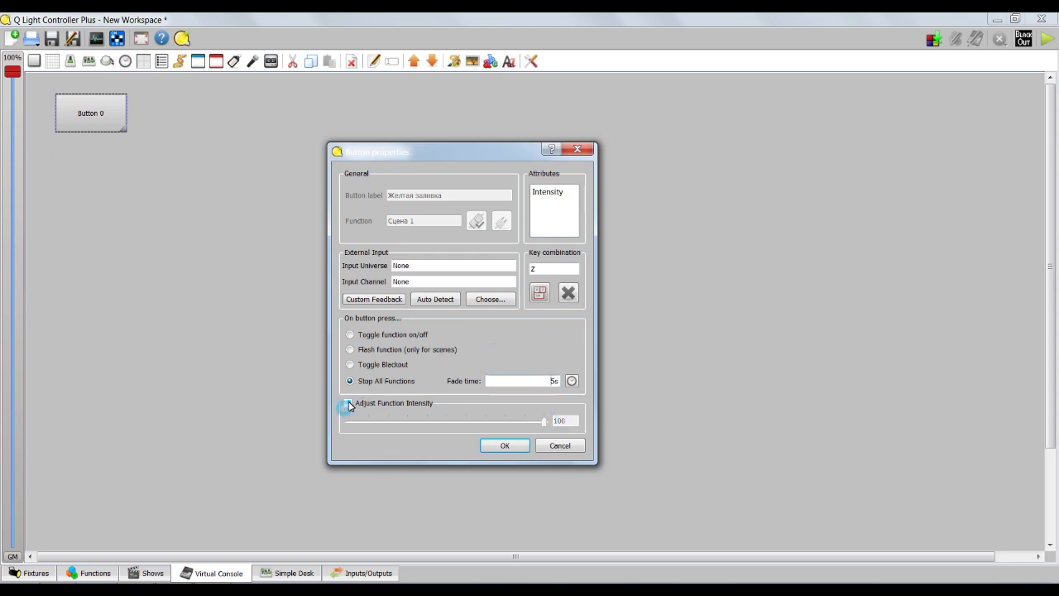
left_click(545, 422)
left_click(503, 443)
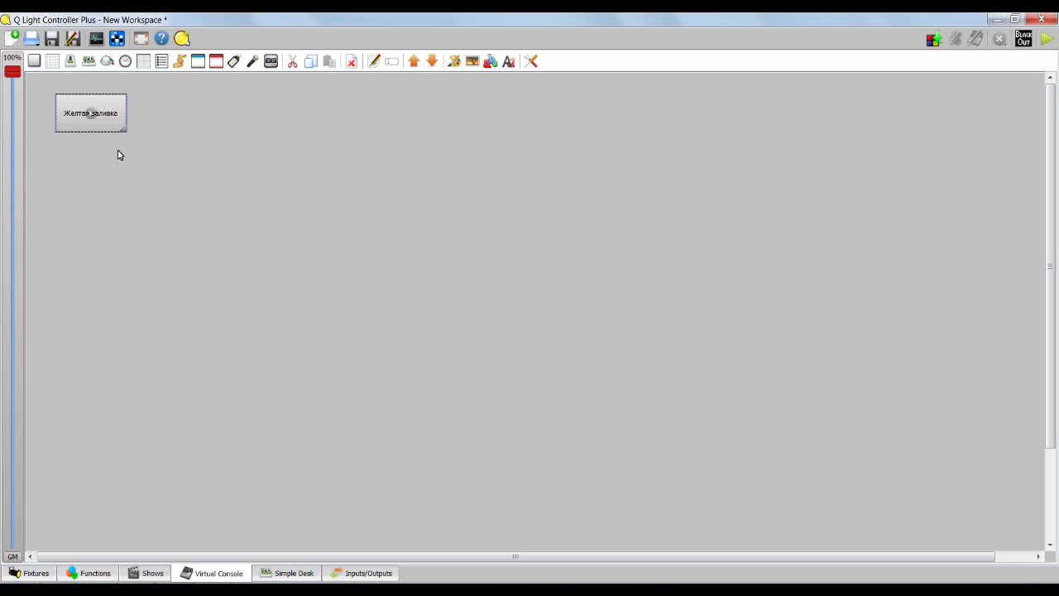
Step: Move the button slightly lower, set its action to Toggle function on/off and turn on Adjust Function Intensity
left_click_drag(111, 120, 125, 187)
right_click(125, 188)
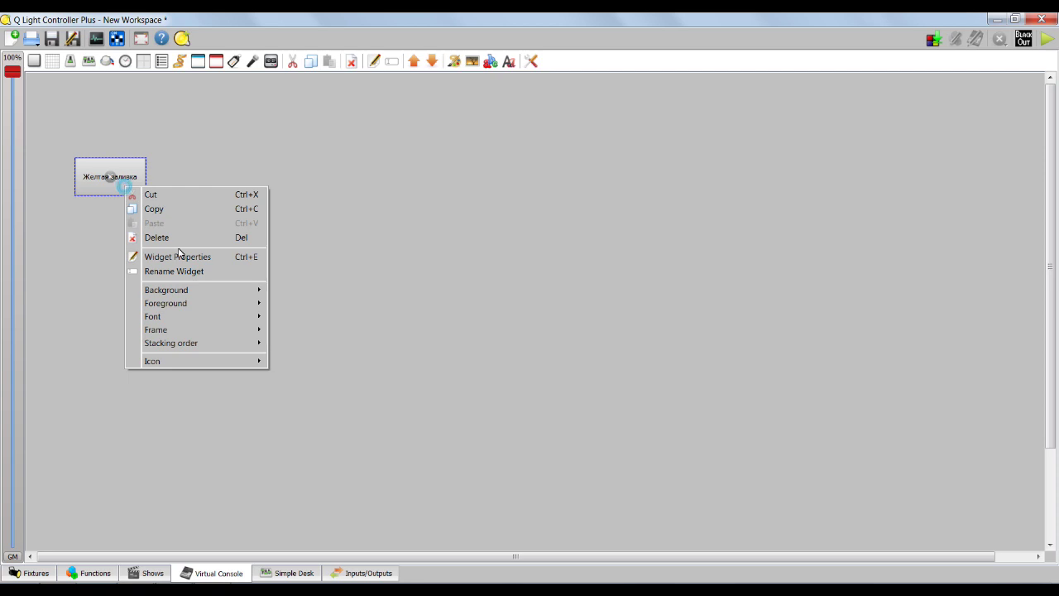
left_click(193, 257)
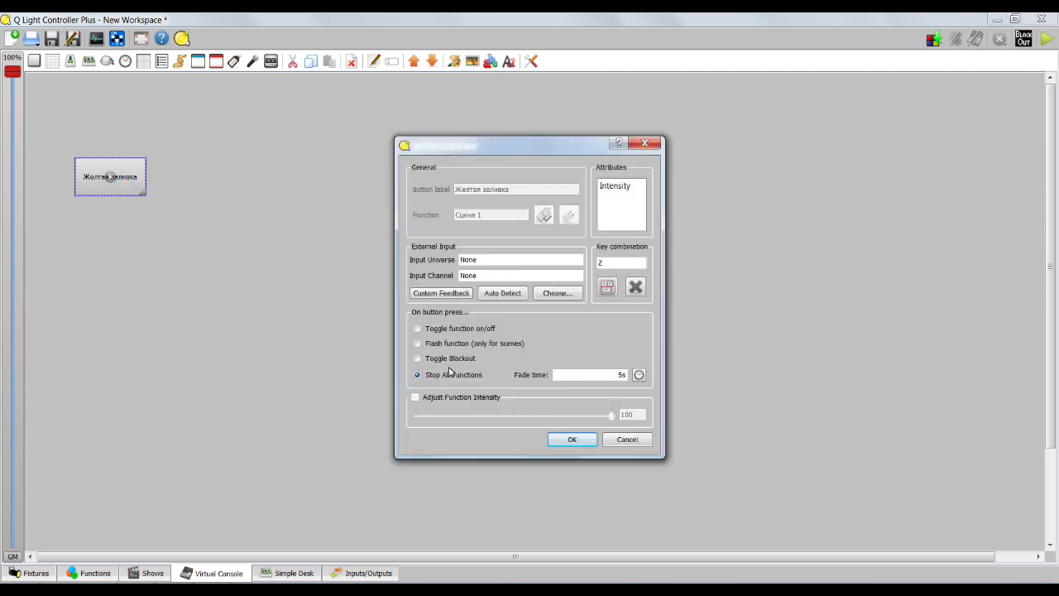
left_click(451, 326)
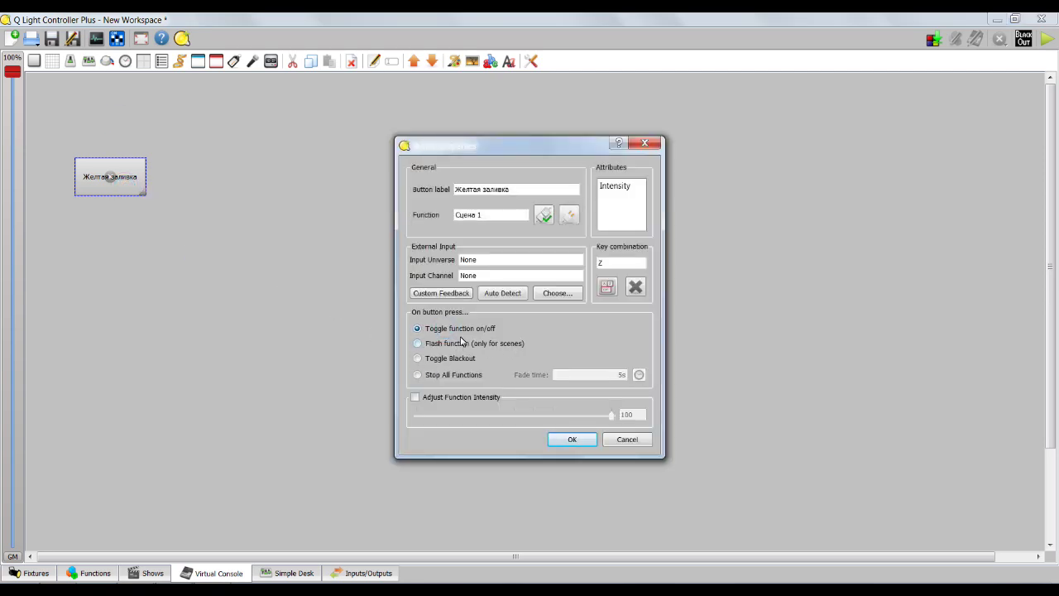
left_click(414, 397)
left_click(569, 439)
Step: Move the "Желтая заливка" button further into the console area and give it a yellow background
left_click_drag(126, 201, 338, 270)
right_click(182, 218)
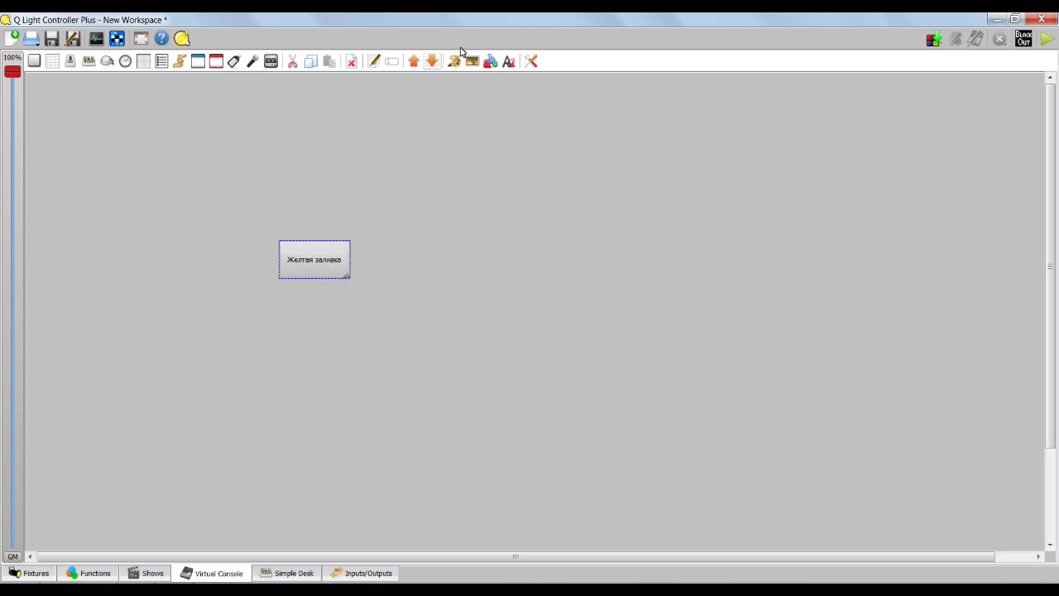
left_click(453, 63)
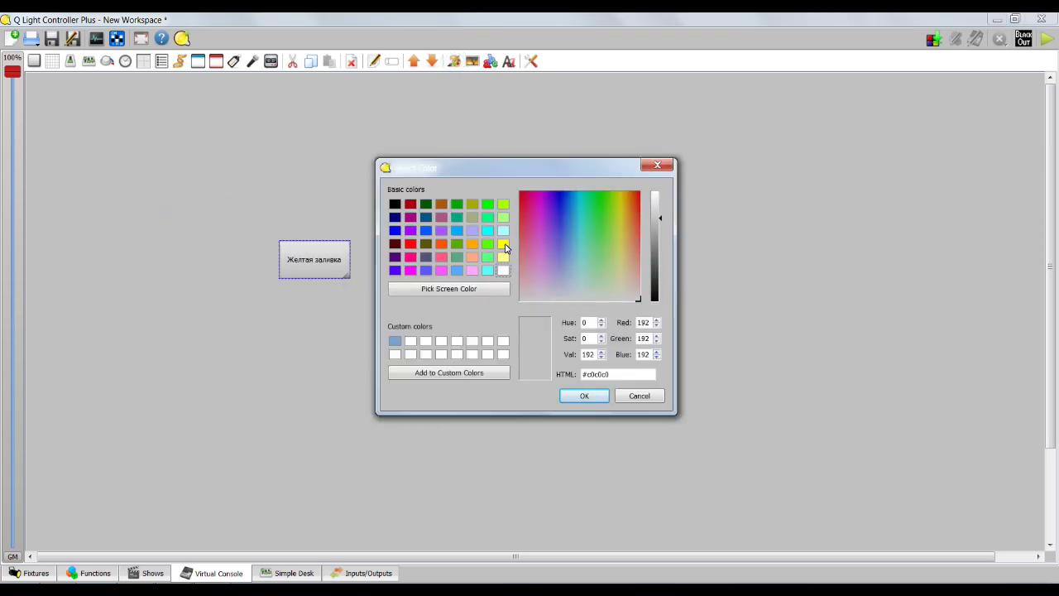
left_click(503, 244)
left_click(584, 395)
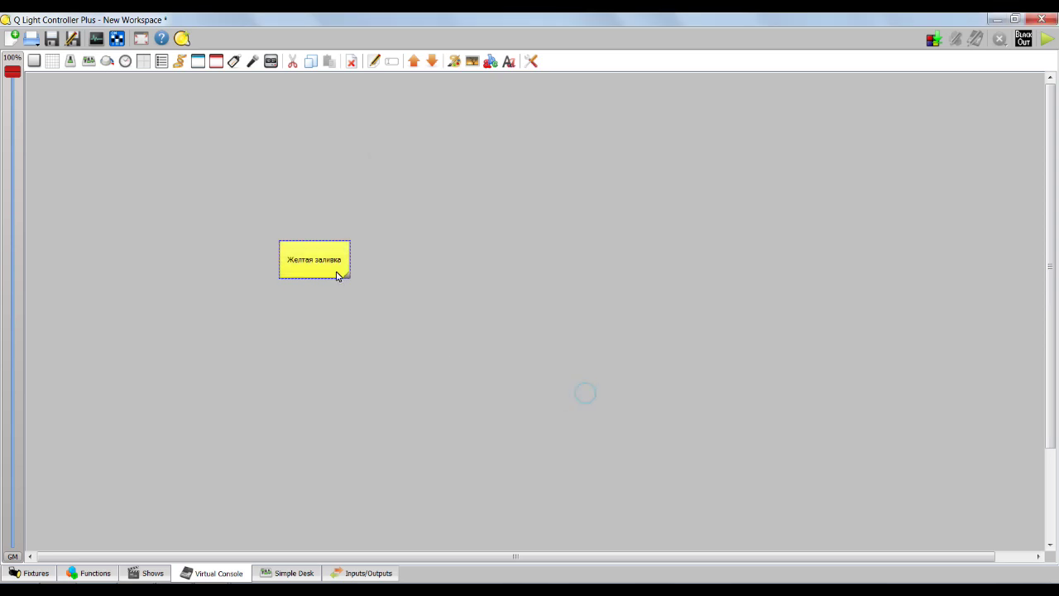
Step: Set the "Желтая заливка" button's text colour to red and move the button further up and to the right in the console
left_click(490, 61)
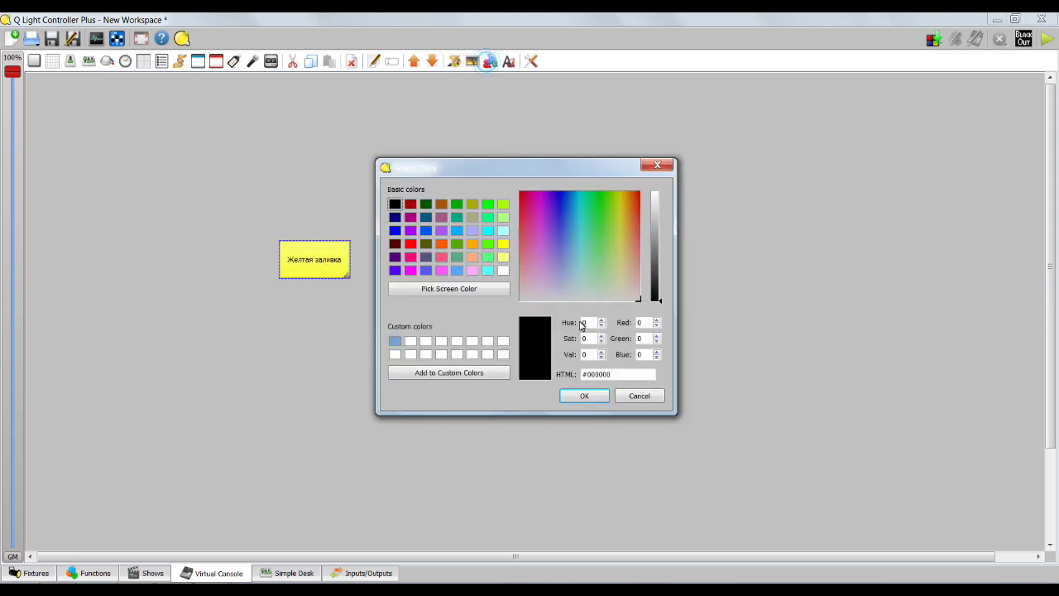
left_click_drag(616, 248, 650, 194)
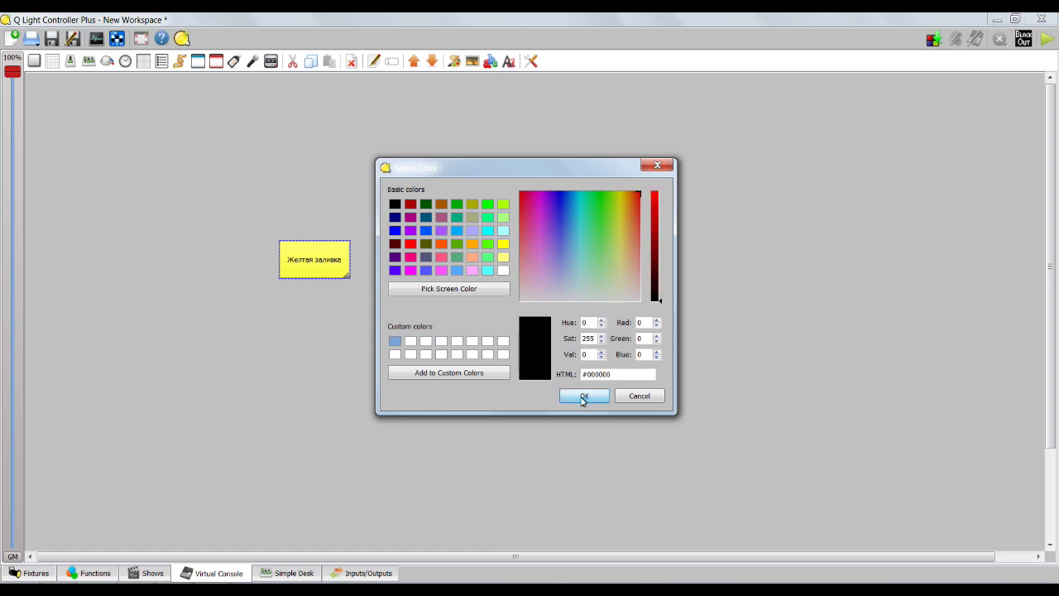
left_click(586, 396)
left_click_drag(330, 264, 417, 242)
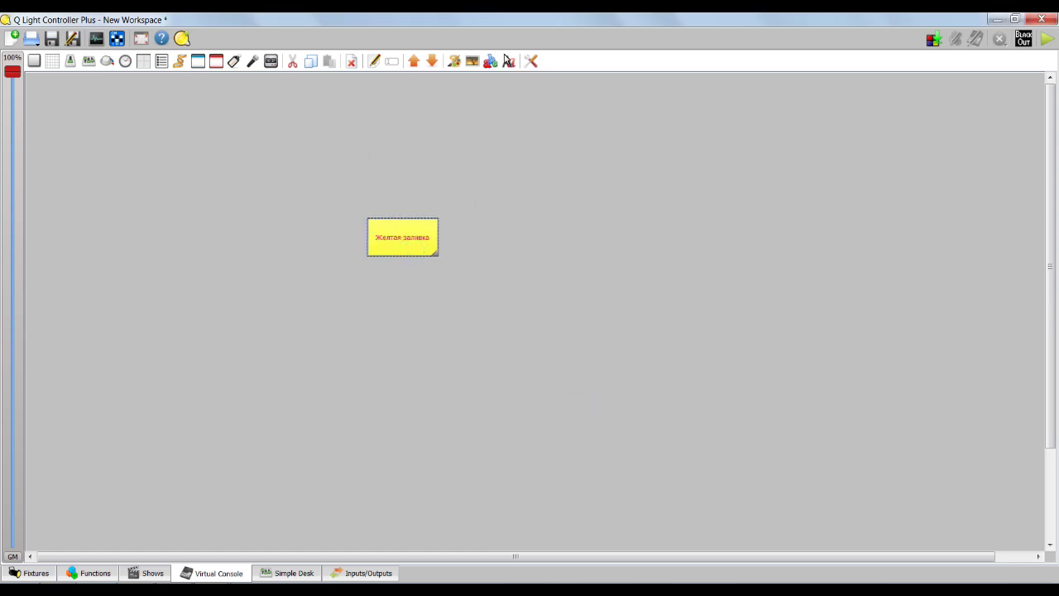
Step: Set the yellow button's font to bold (Полужирный), size 10, then enlarge the button and place it near the console's upper-left corner
left_click(508, 60)
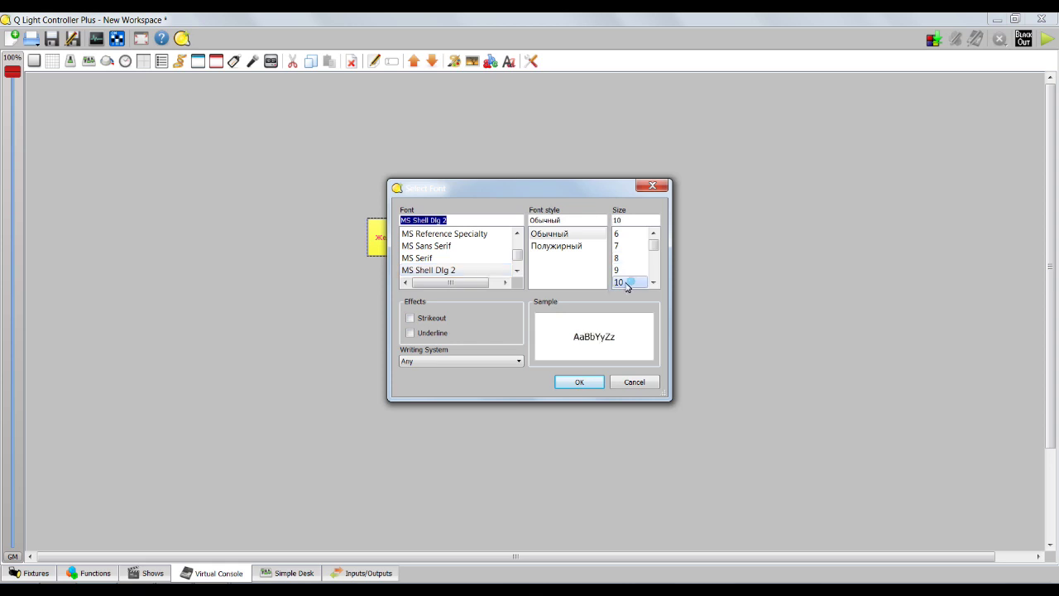
left_click(556, 245)
left_click(578, 381)
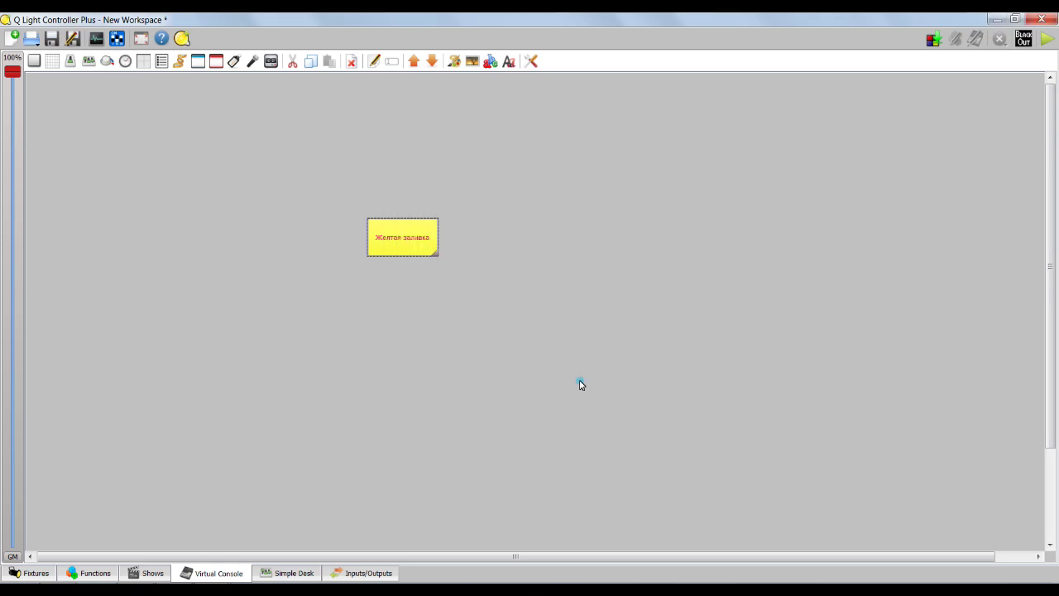
left_click_drag(438, 256, 106, 143)
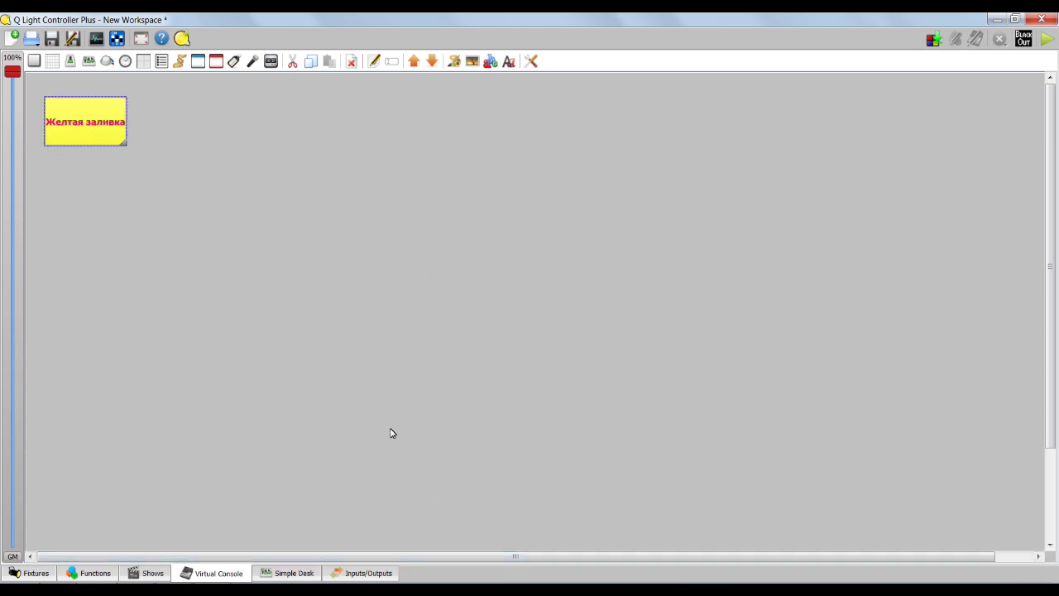
left_click_drag(117, 123, 180, 156)
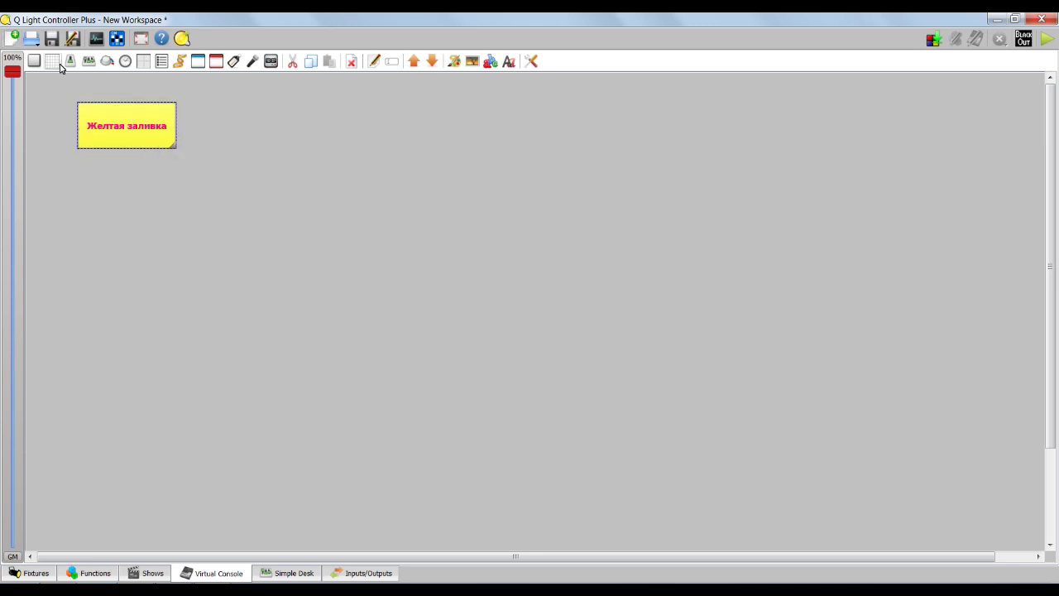
Step: Add a button beside the "Желтая заливка" button, enlarge it to match and assign it the function New Sequence 2
left_click(37, 63)
left_click_drag(44, 88, 243, 146)
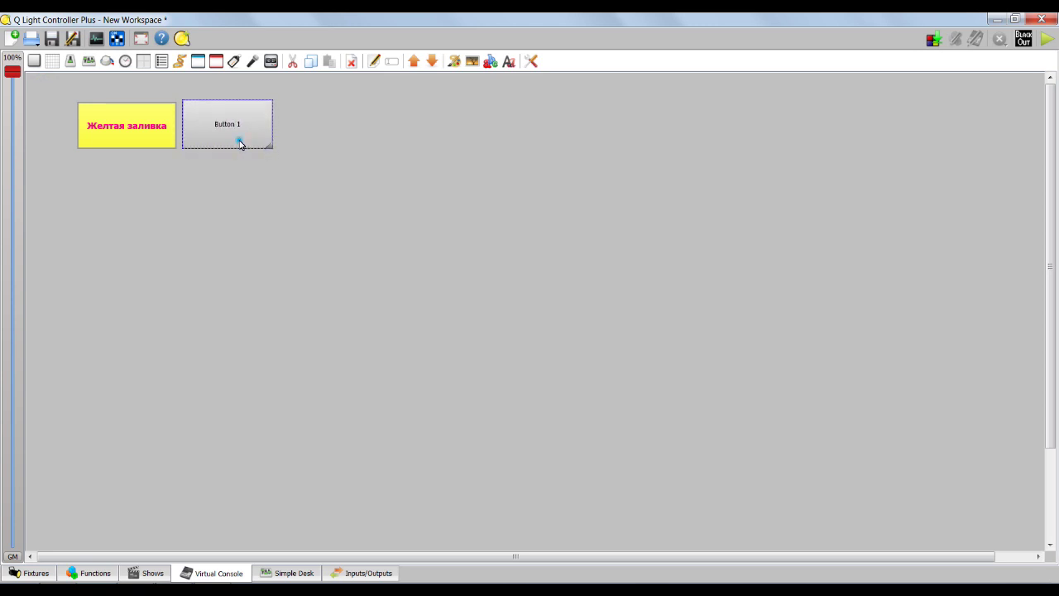
double_click(240, 144)
left_click(544, 214)
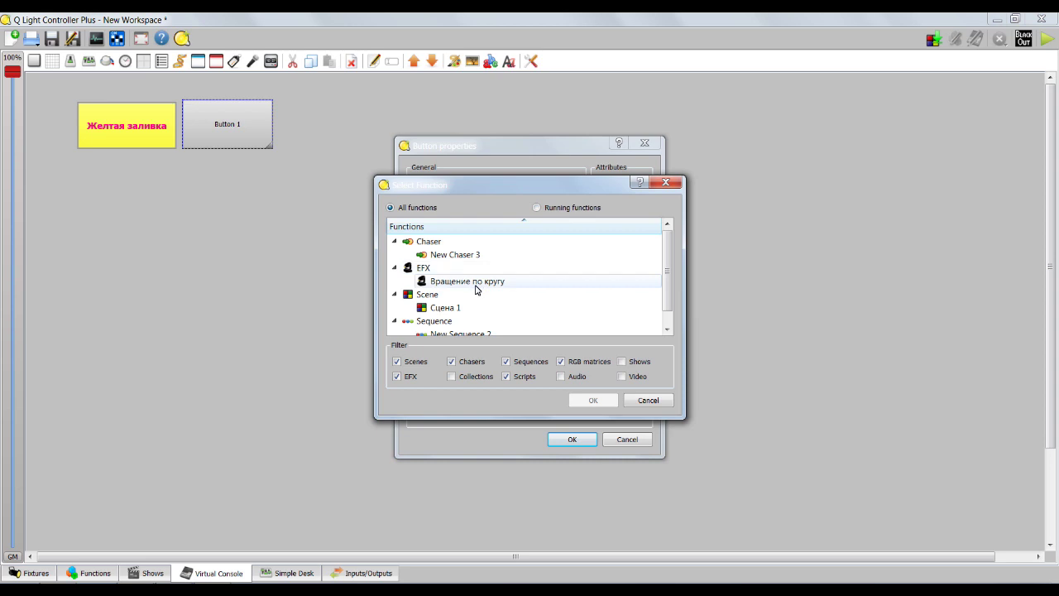
scroll(484, 327, "down", 1)
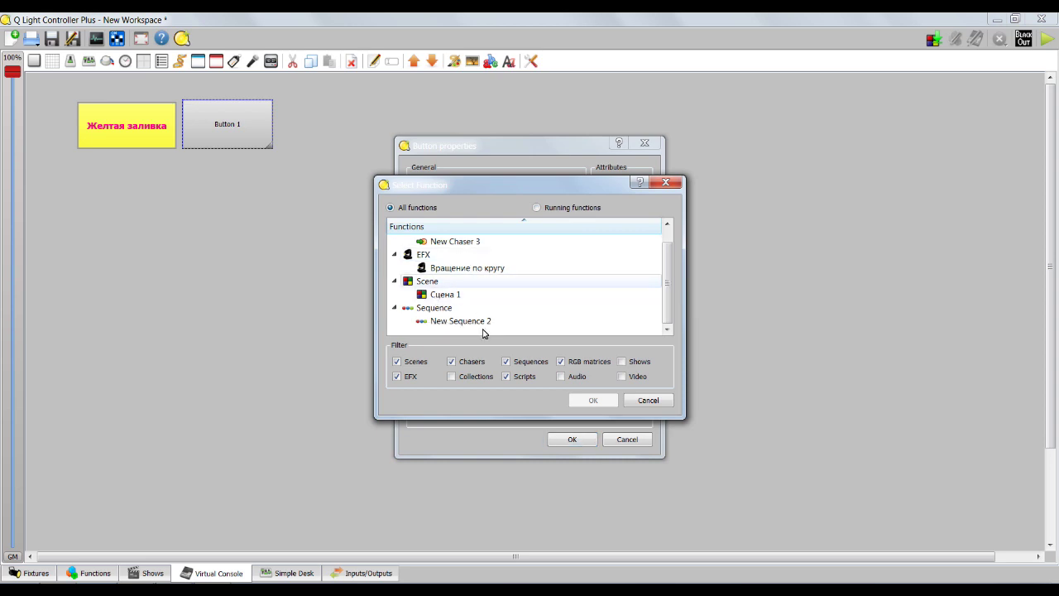
left_click(473, 320)
left_click(593, 400)
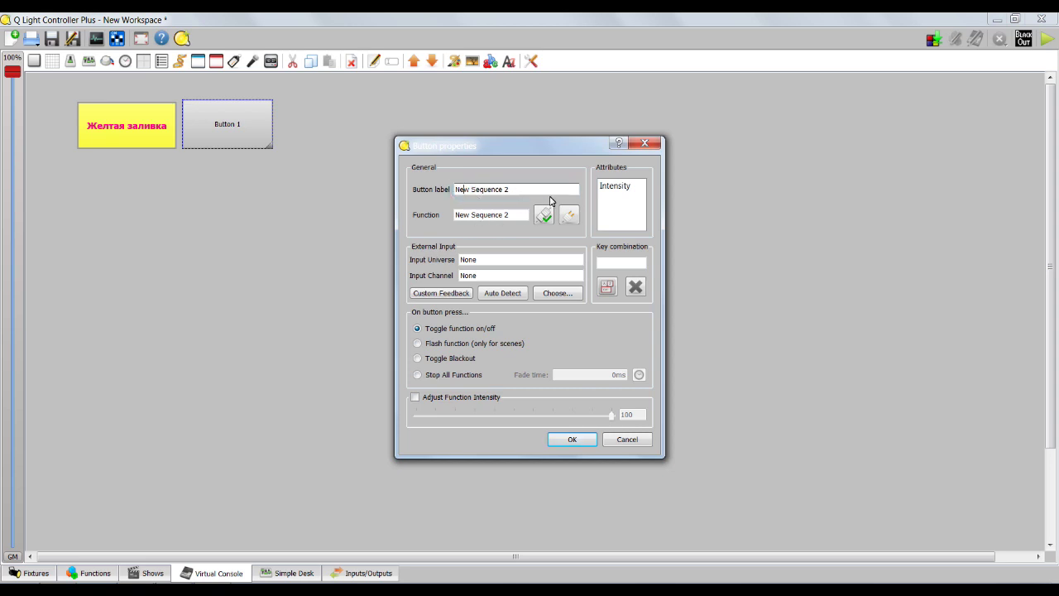
Step: Label the new button "Последовательность" and apply its properties
left_click_drag(532, 191, 350, 189)
type("Последовательность")
left_click(571, 438)
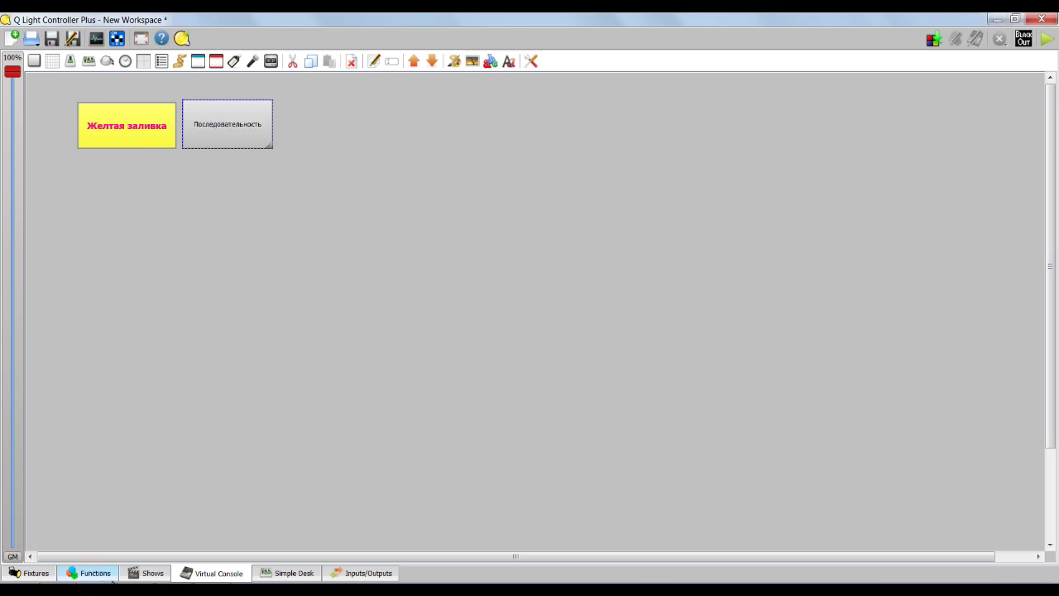
Step: Rename the sequence New Sequence 2 to "Последовательность 1" by copying its scene name into its chaser name
left_click(93, 572)
left_click(86, 192)
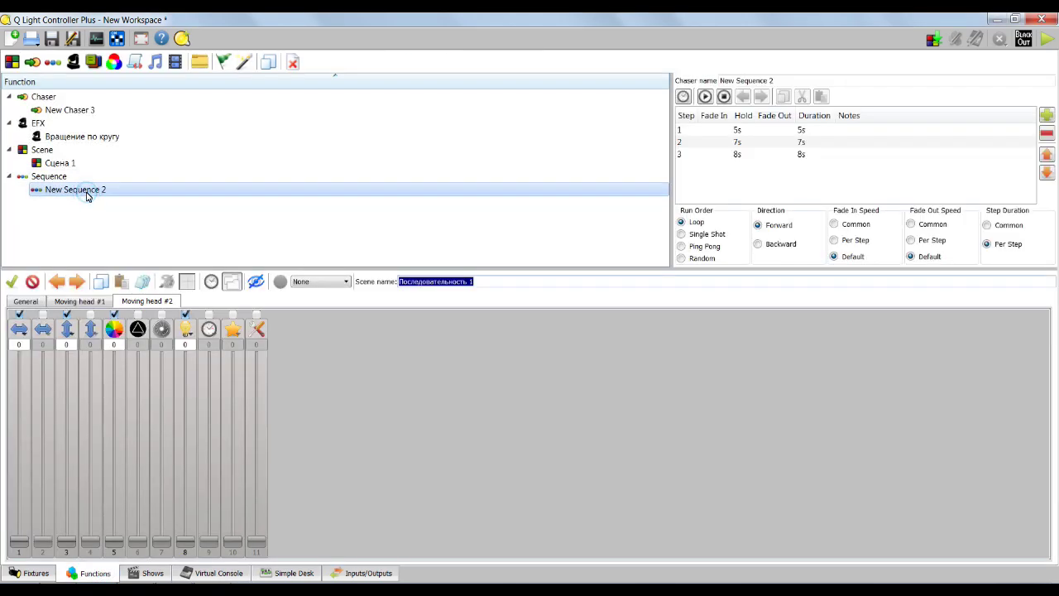
left_click(490, 281)
double_click(496, 281)
key("ctrl+c")
right_click(446, 282)
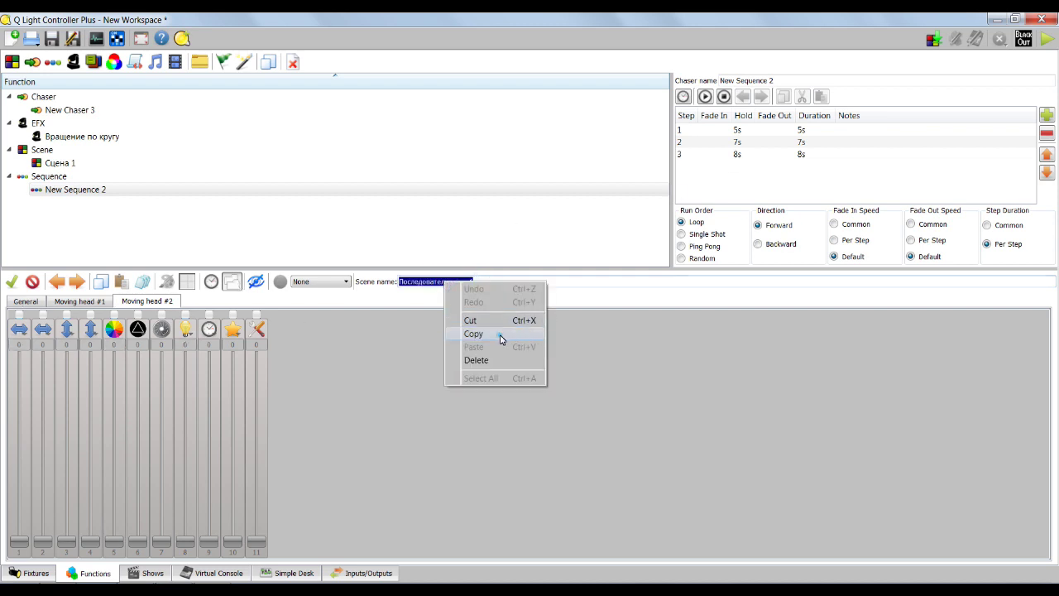
left_click(500, 339)
double_click(780, 79)
right_click(737, 80)
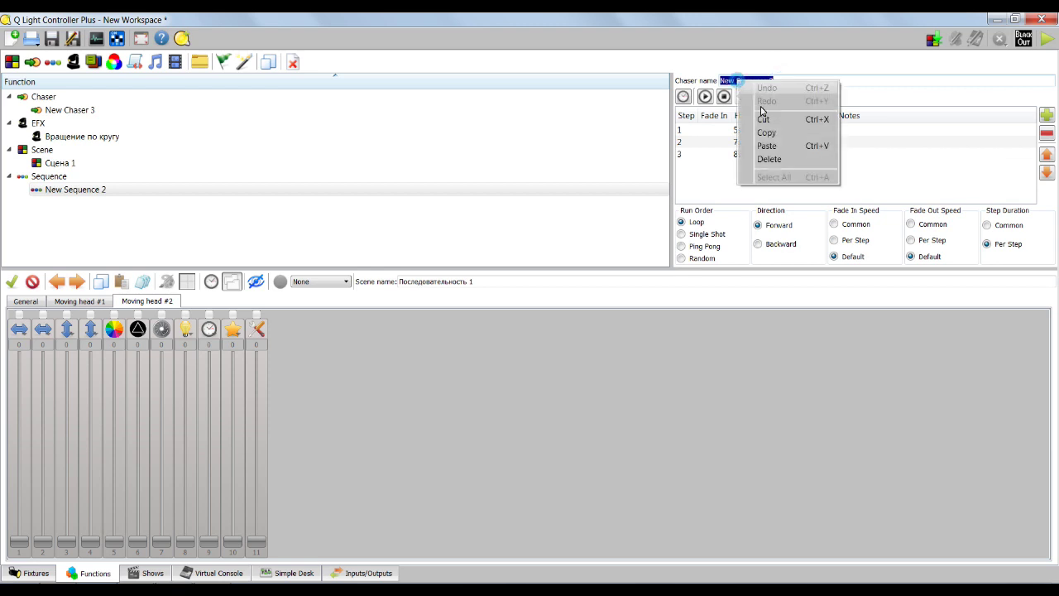
left_click(766, 145)
left_click(133, 215)
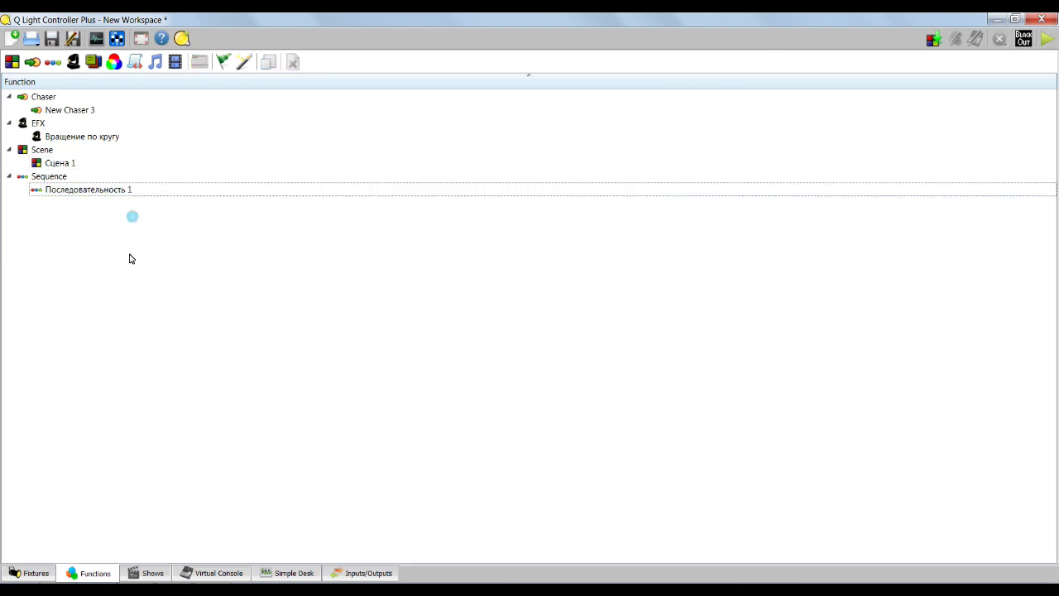
Step: Return to the virtual console and delete the "Последовательность" button
left_click(211, 572)
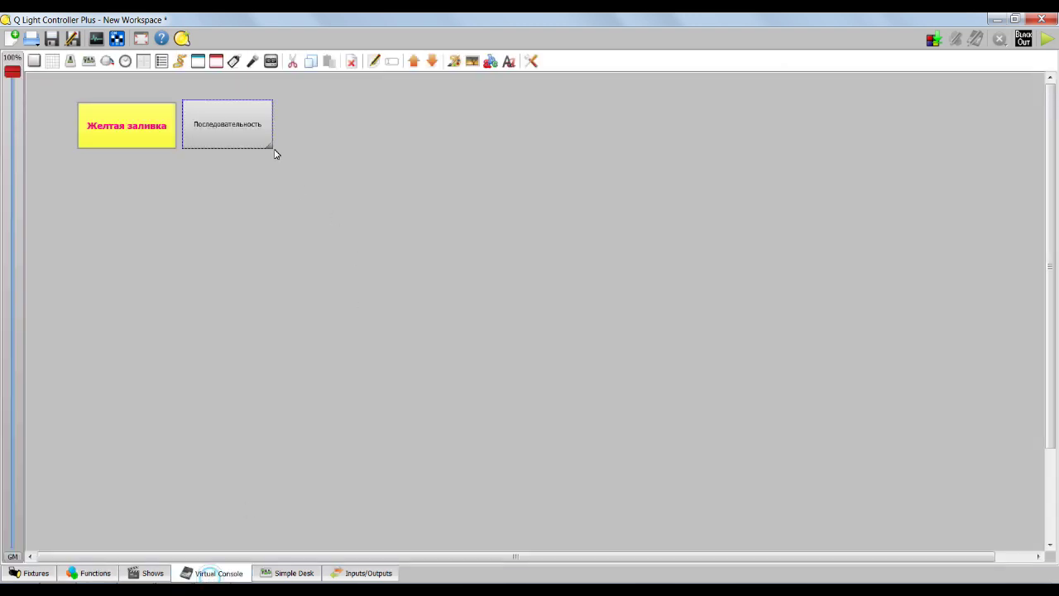
right_click(220, 109)
left_click(369, 237)
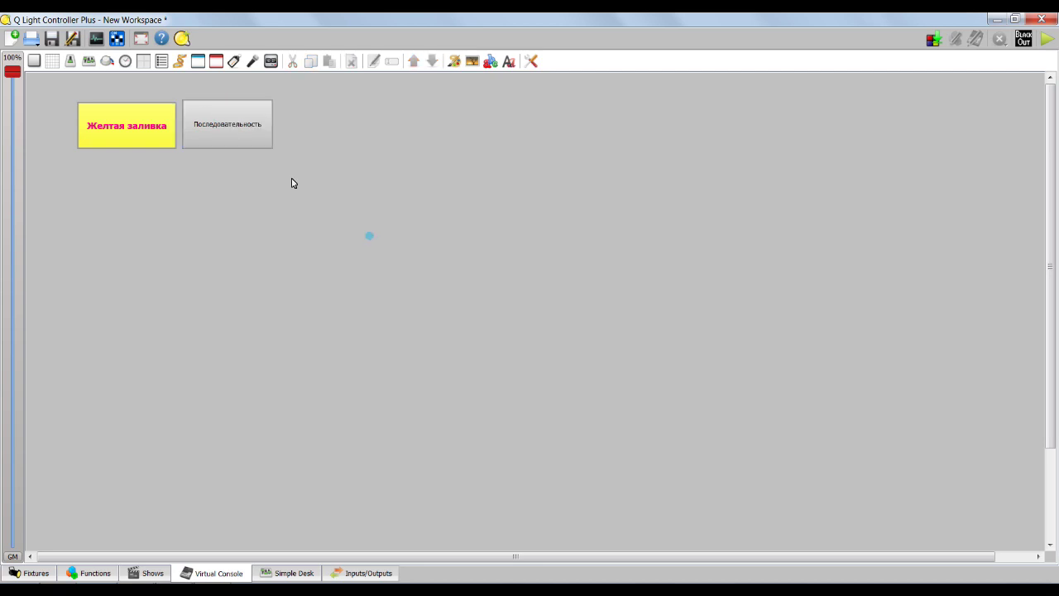
key("Delete")
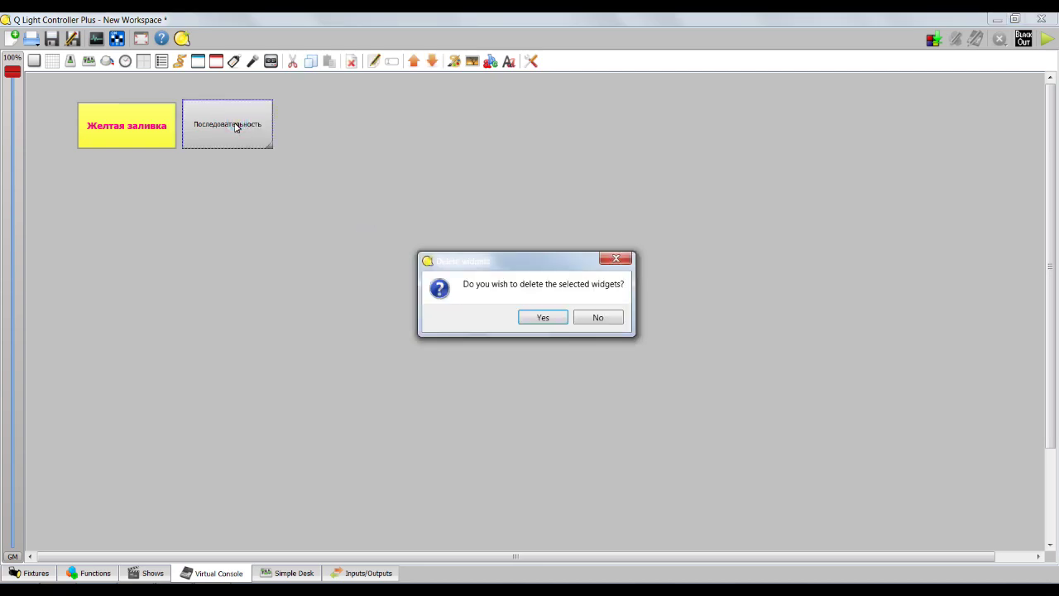
left_click(566, 317)
Step: Add an enlarged button beside the "Желтая заливка" button and assign it the sequence "Последовательность 1"
left_click(34, 60)
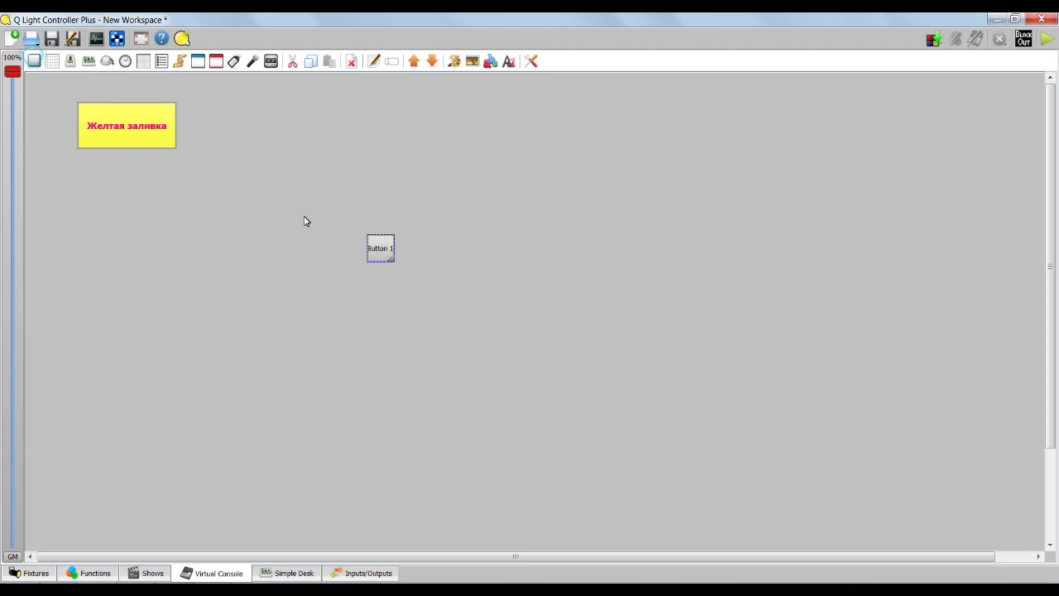
left_click_drag(380, 250, 277, 151)
right_click(247, 143)
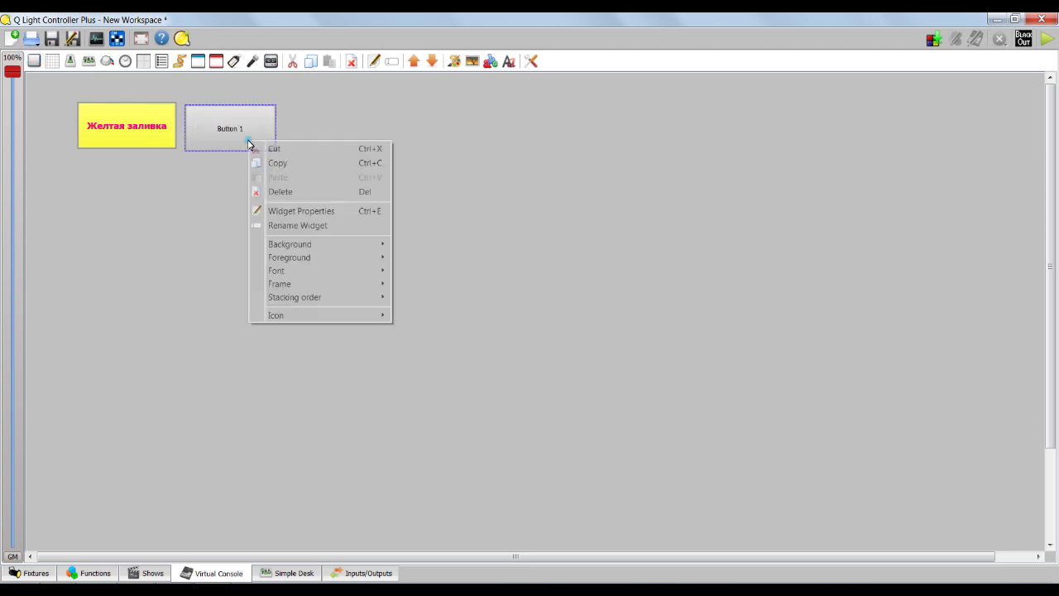
left_click(318, 212)
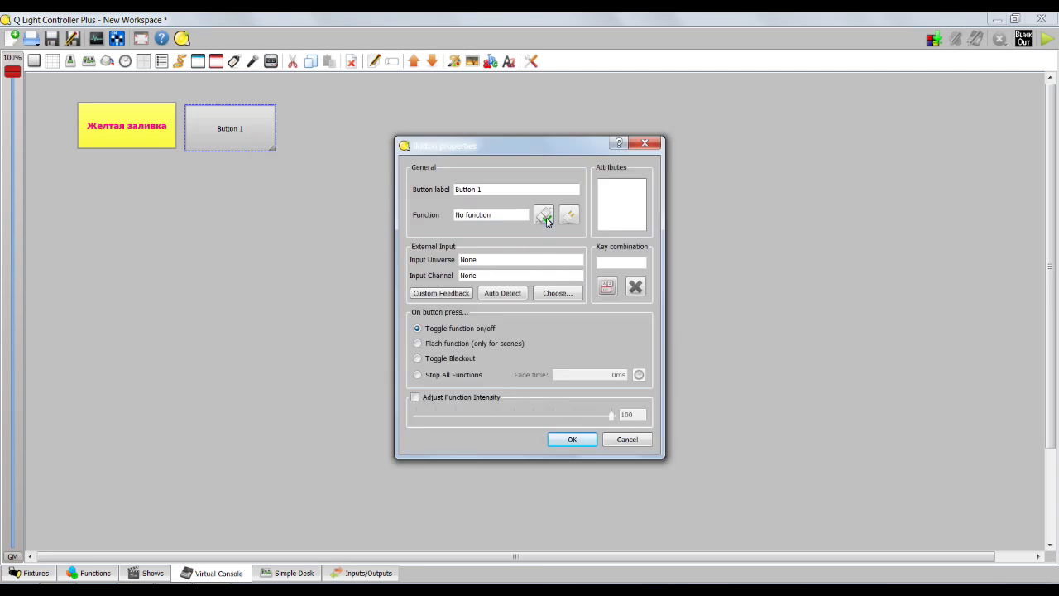
left_click(545, 217)
scroll(482, 314, "down", 1)
left_click(518, 320)
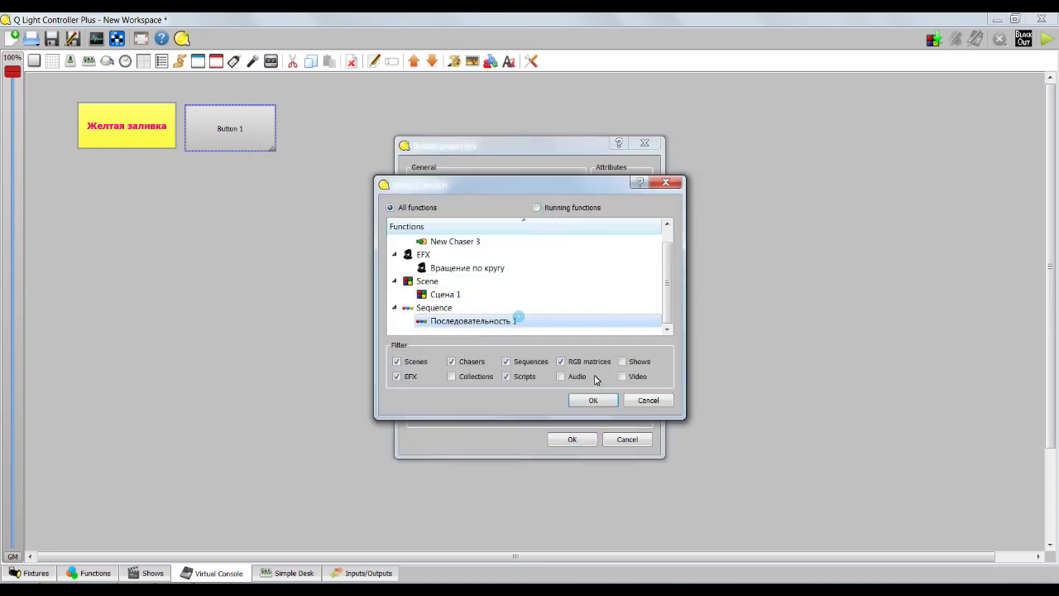
left_click(593, 399)
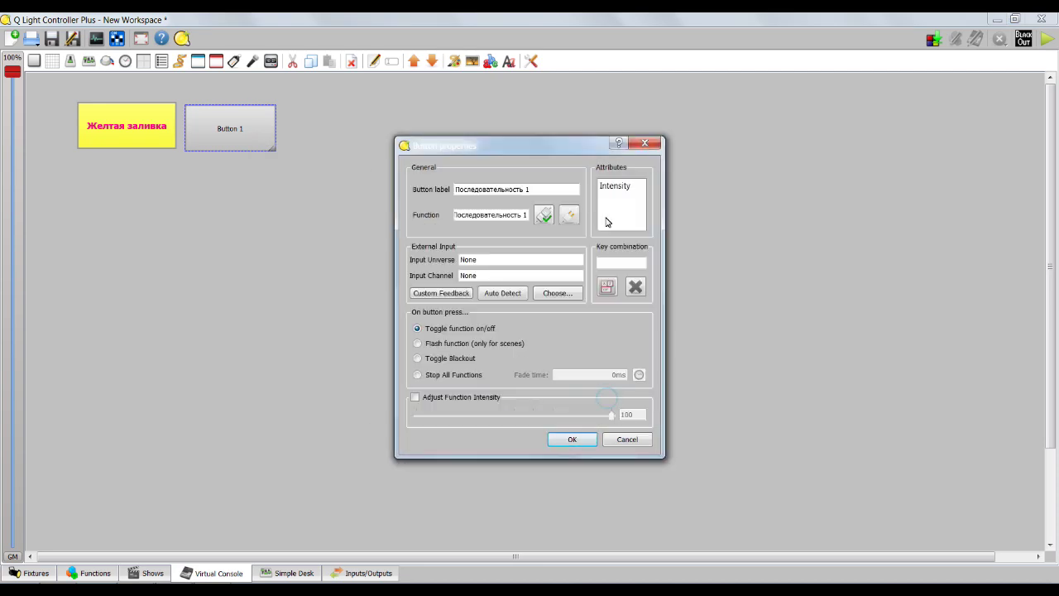
left_click(570, 440)
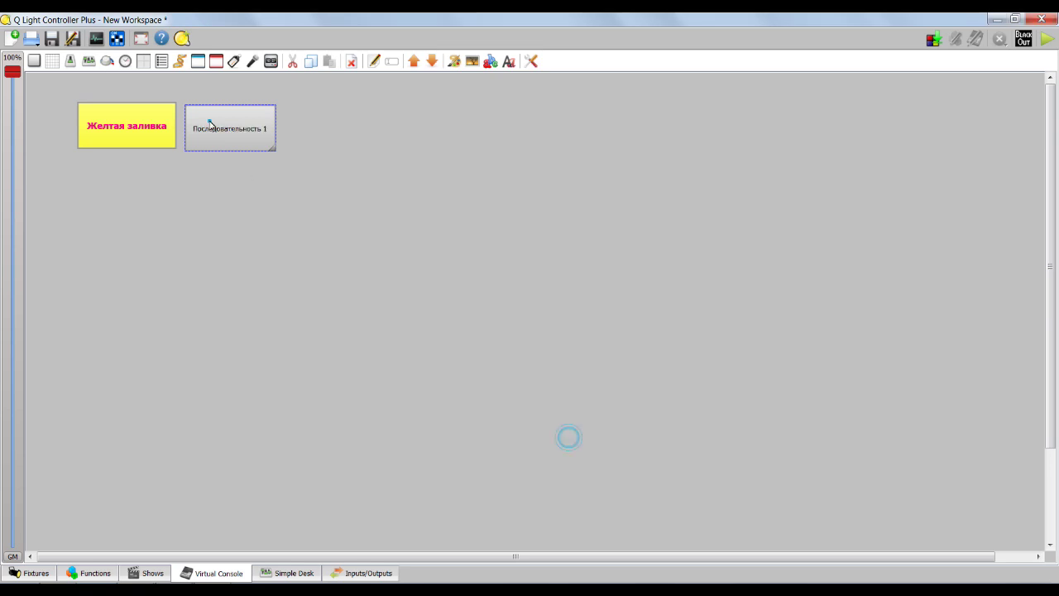
Step: Give the "Последовательность 1" button the background image gobo00047 from the QLC+ Gobos/Robe folder
left_click(470, 62)
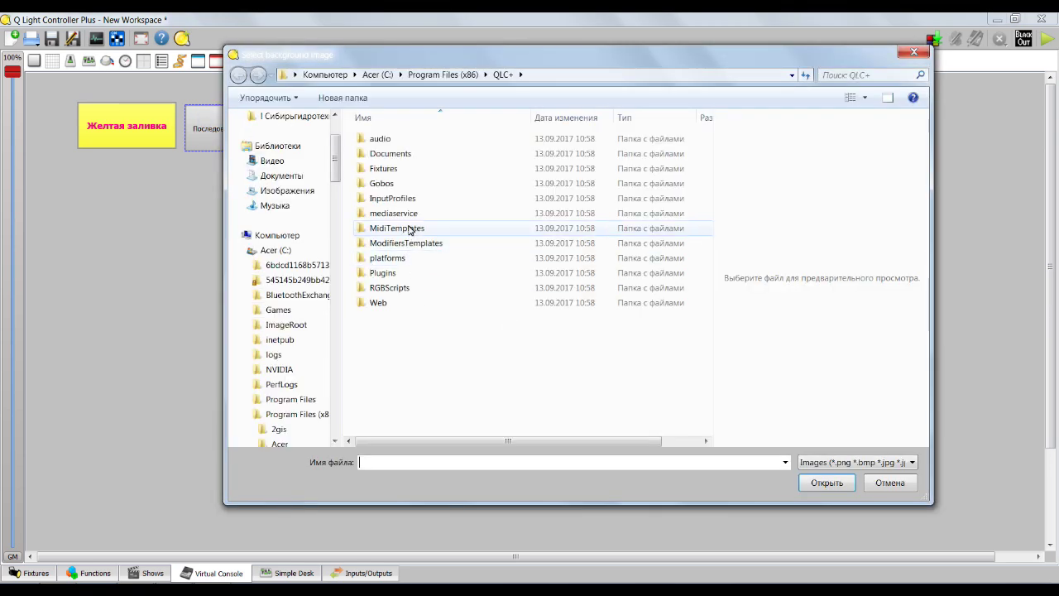
double_click(401, 183)
double_click(389, 203)
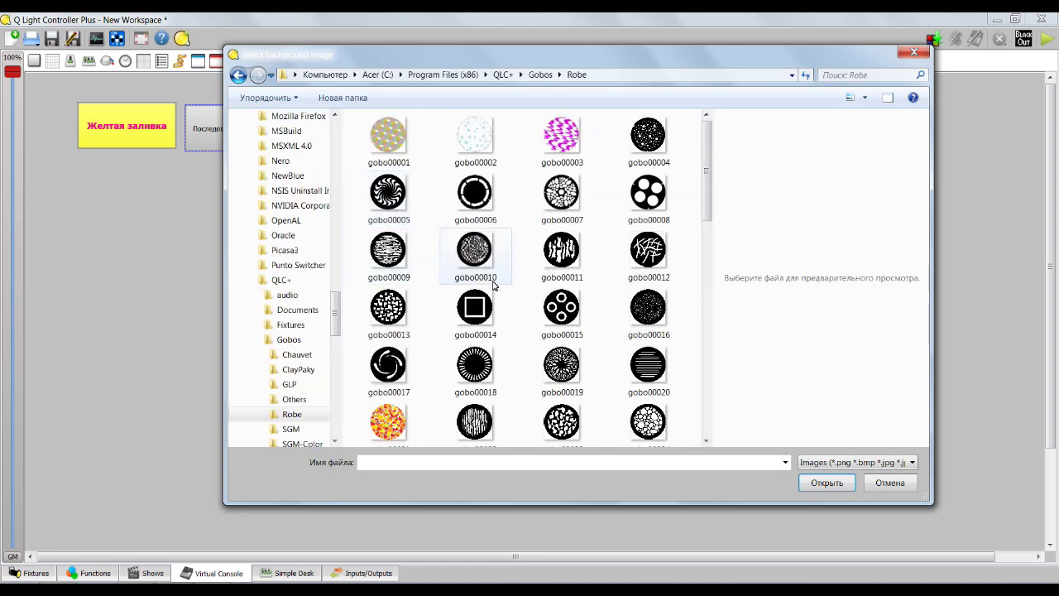
left_click(393, 417)
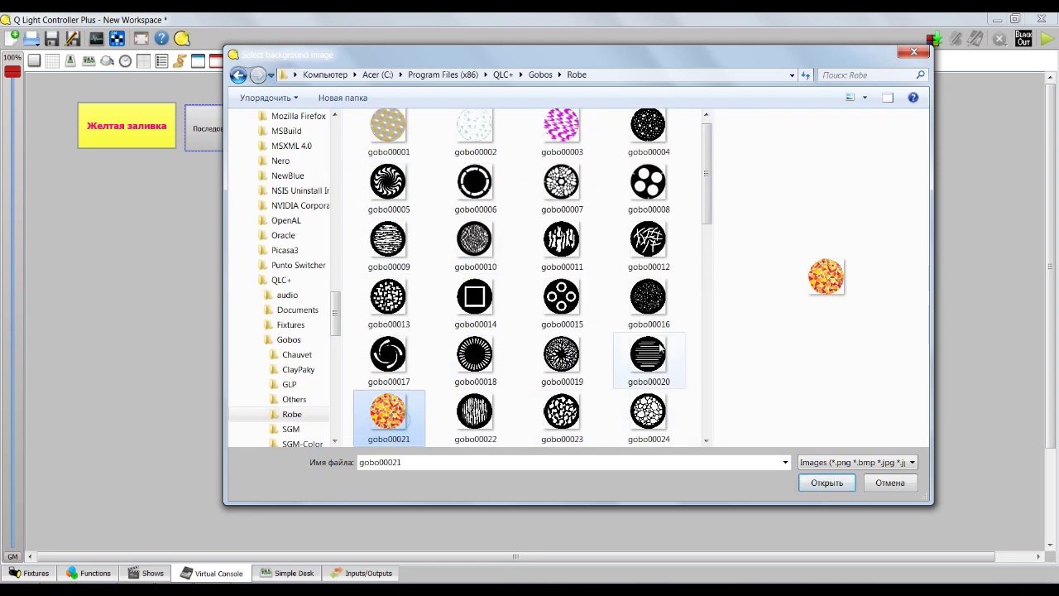
scroll(660, 351, "down", 5)
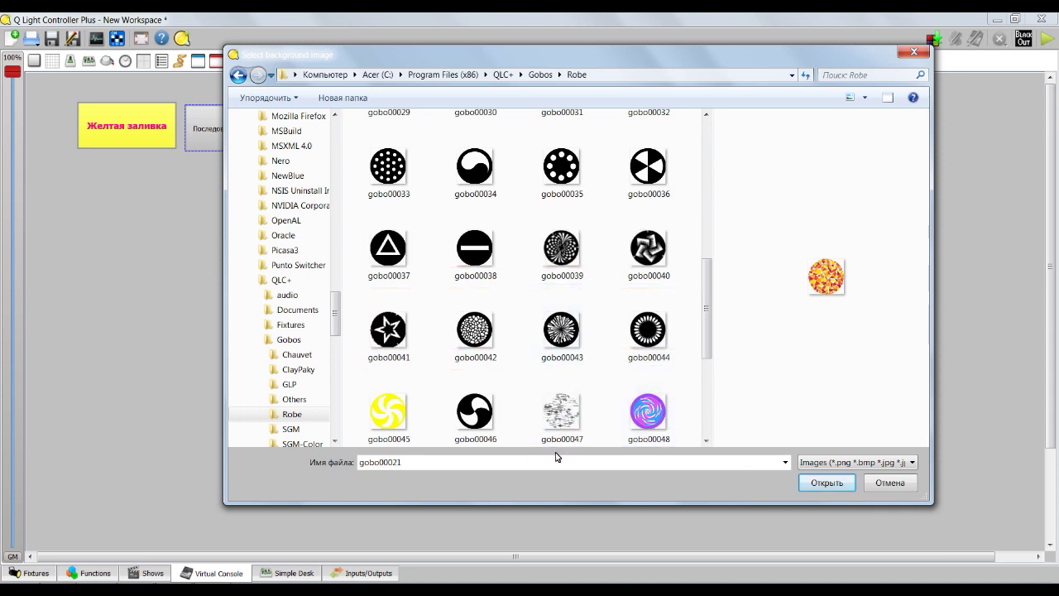
left_click(562, 411)
left_click(827, 483)
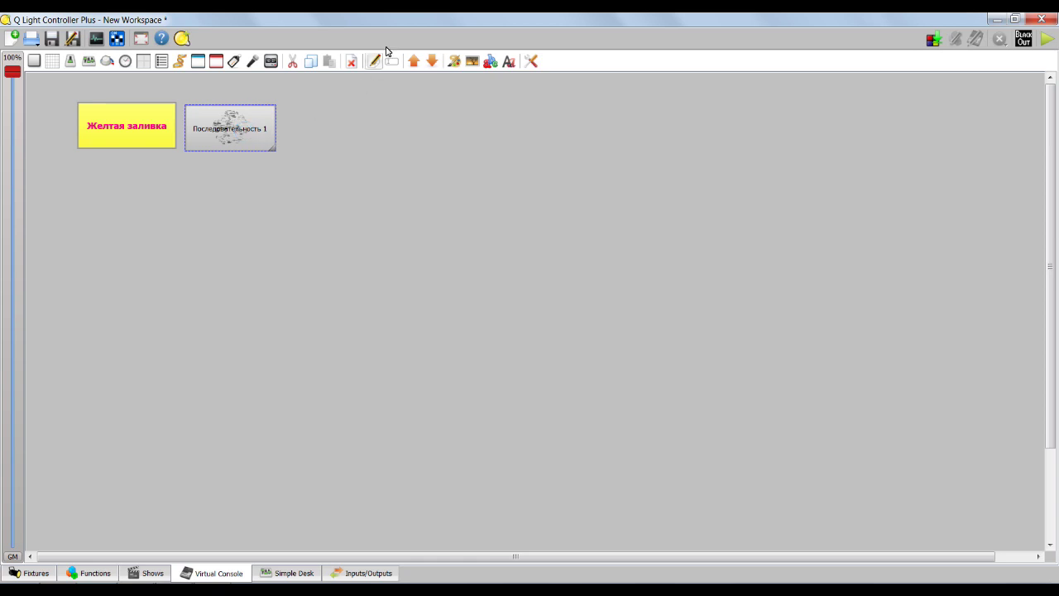
Step: Set the background colour of the "Последовательность 1" button to white
left_click(455, 63)
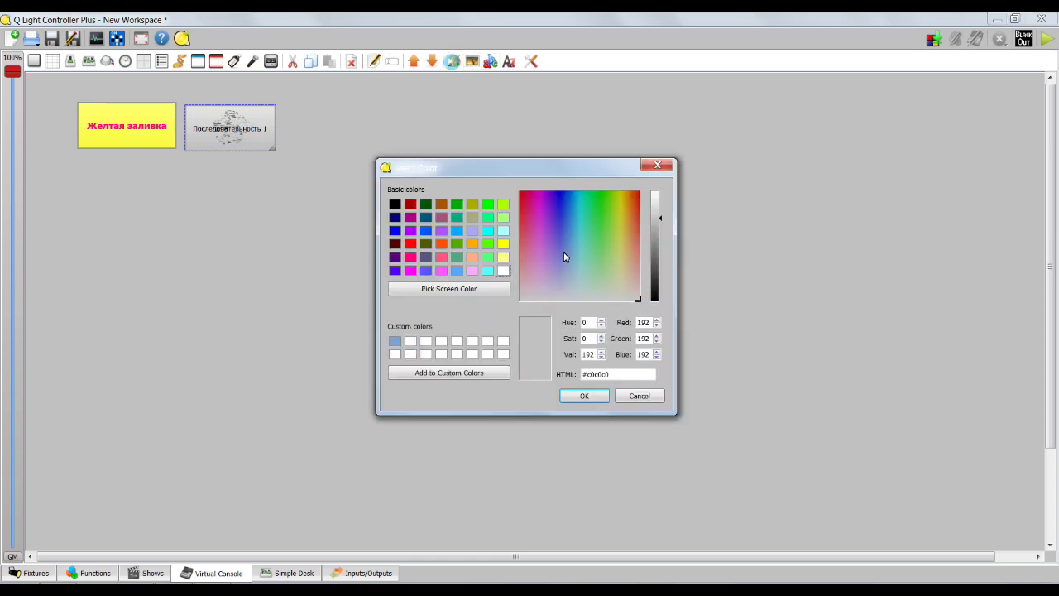
left_click(503, 270)
left_click(586, 395)
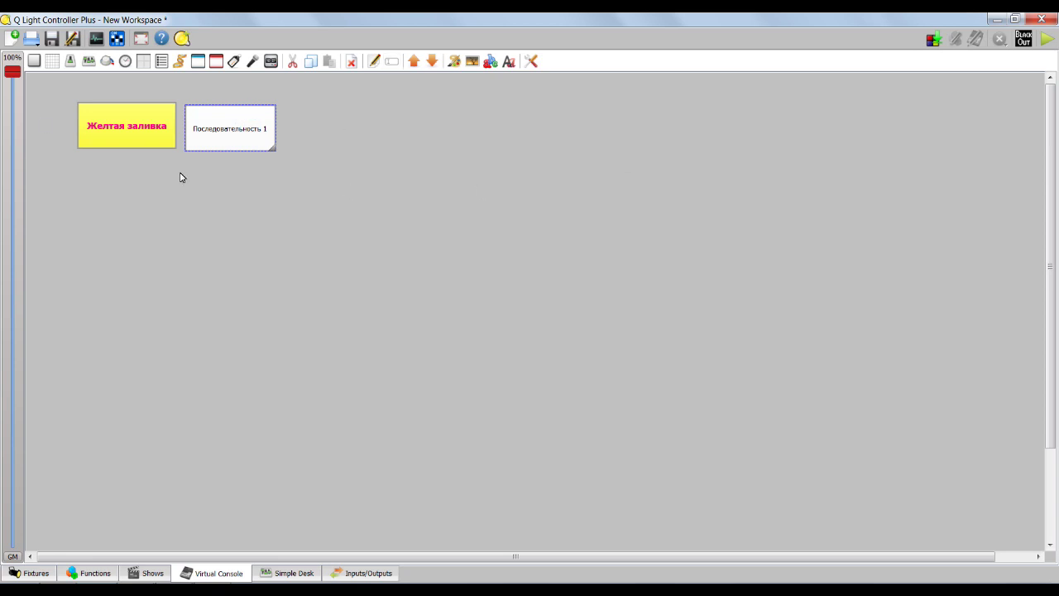
Step: Fine-tune the white button's position and size to line up beside the yellow button, then switch the workspace to operate mode
mouse_move(253, 137)
left_mouse_down()
mouse_move(243, 132)
mouse_move(264, 132)
left_mouse_up()
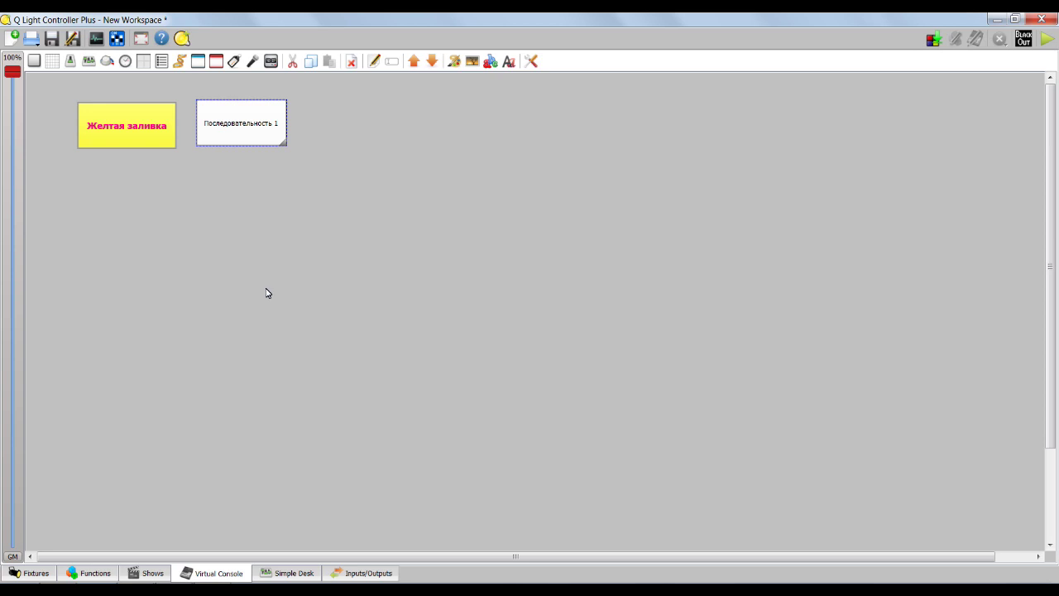
left_click_drag(287, 145, 277, 148)
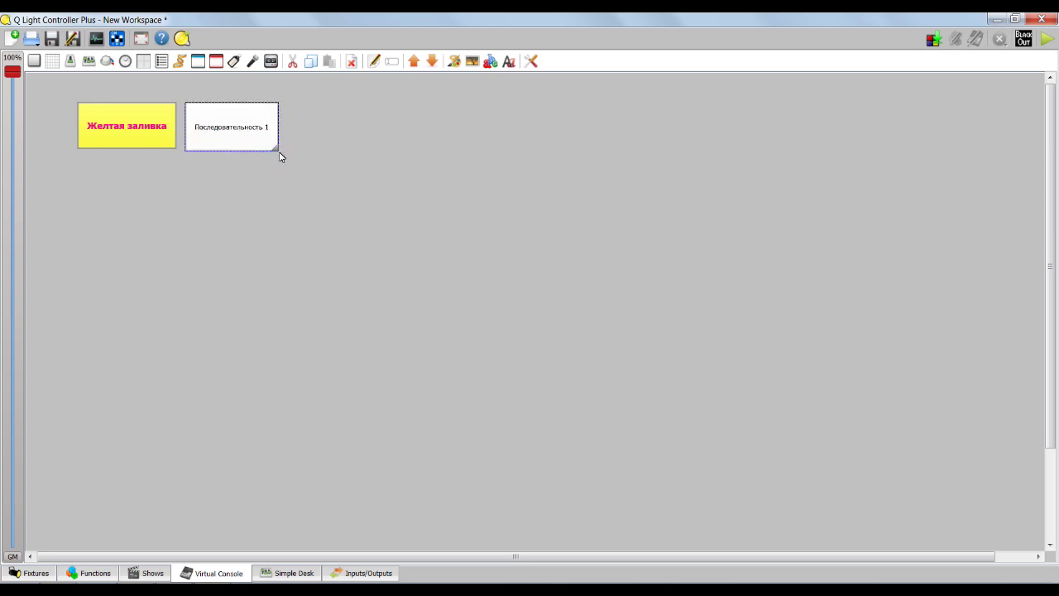
left_click(1046, 40)
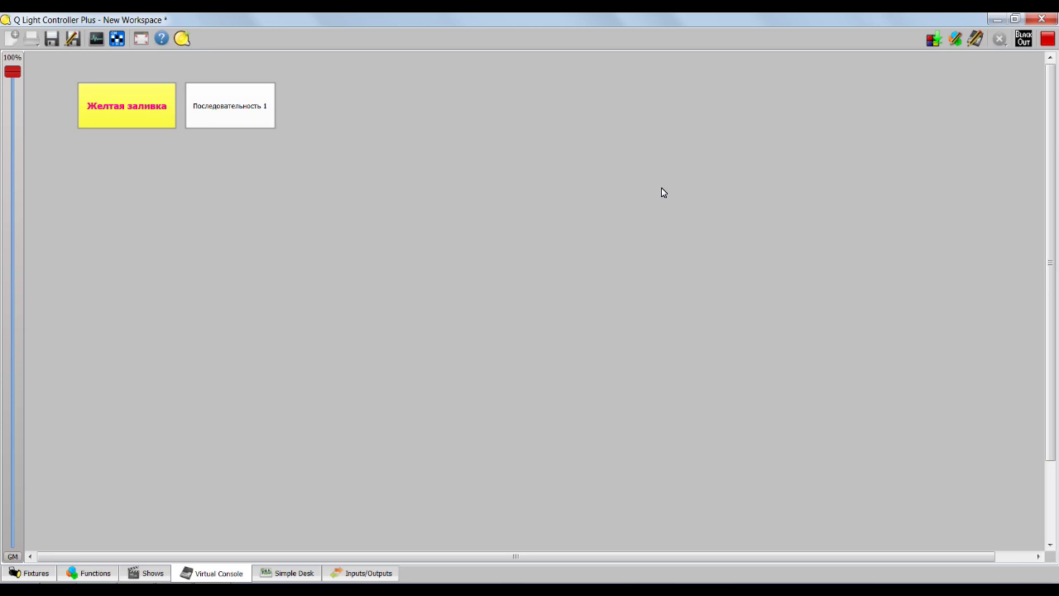
Step: Test the "Желтая заливка" and "Последовательность 1" buttons by toggling them separately and together, then return the workspace to design mode
left_click(89, 108)
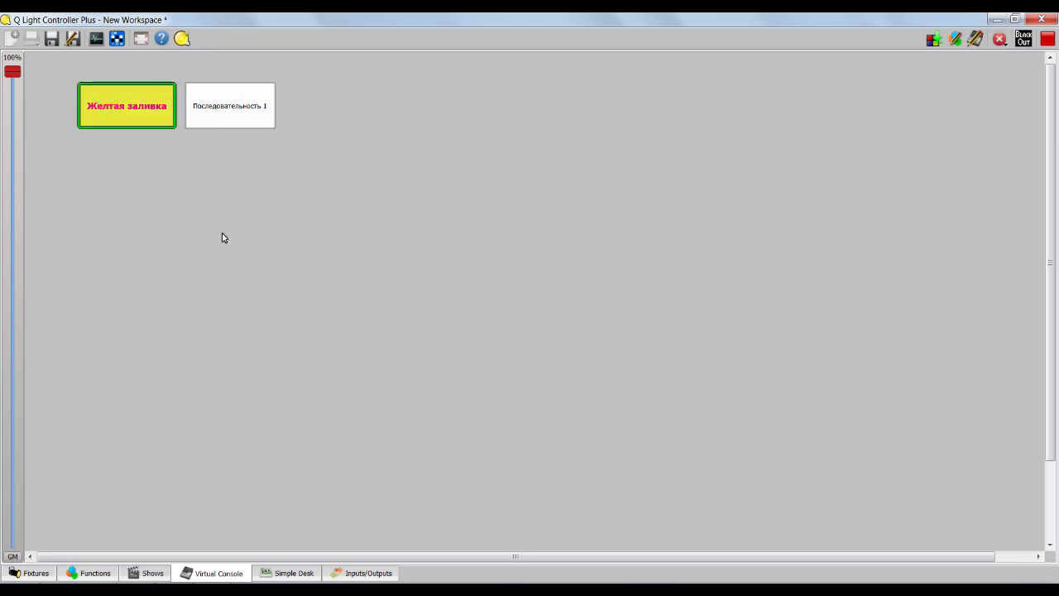
left_click(230, 116)
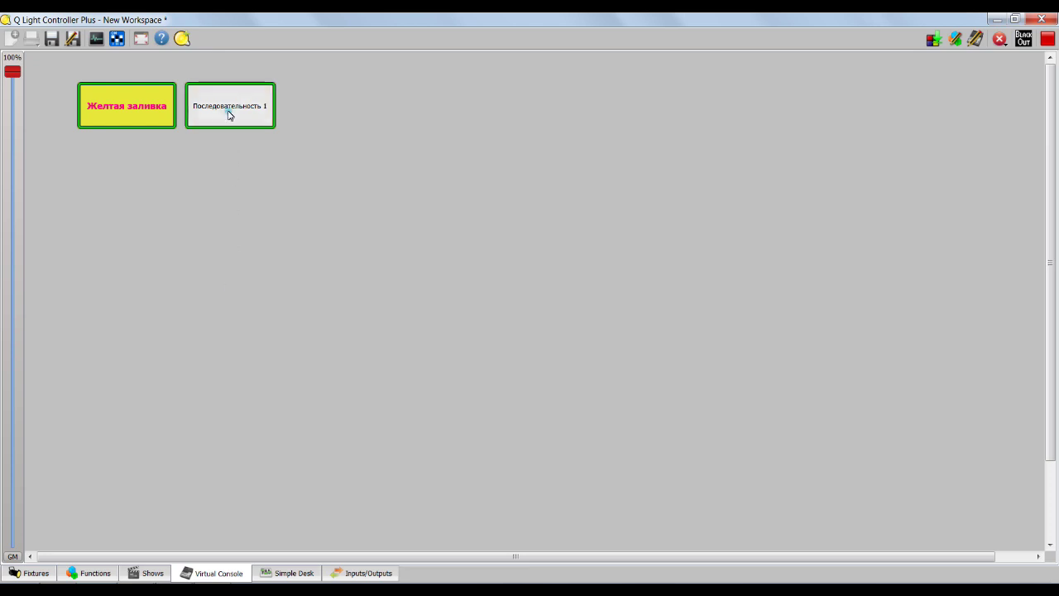
left_click(115, 110)
left_click(248, 108)
left_click(130, 107)
left_click(118, 106)
left_click(204, 108)
left_click(233, 120)
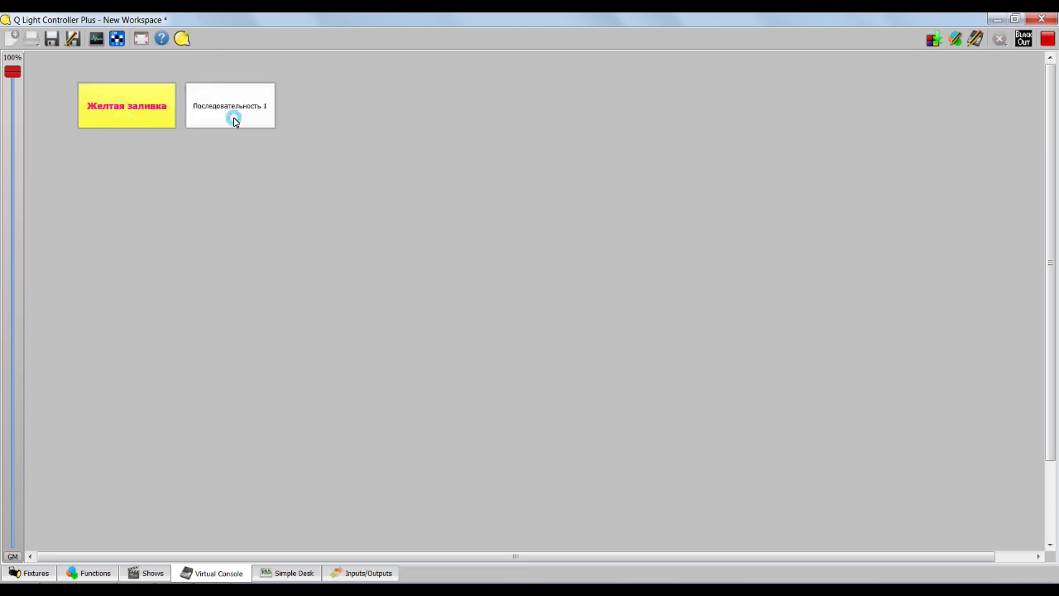
left_click(1046, 39)
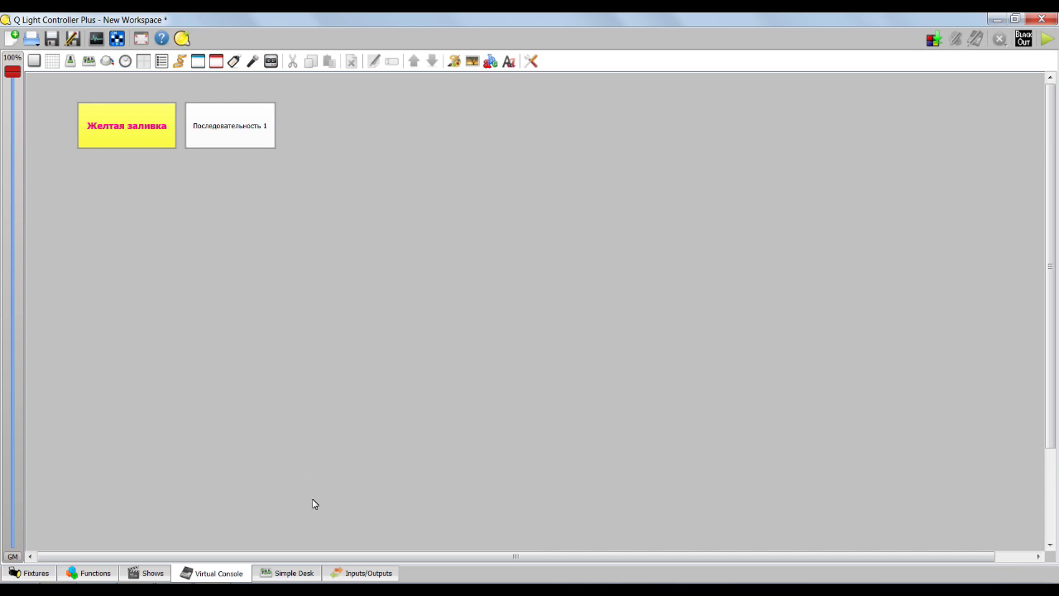
Step: Review the input and output mappings of Universe 2, Universe 3 and Universe 1
left_click(369, 573)
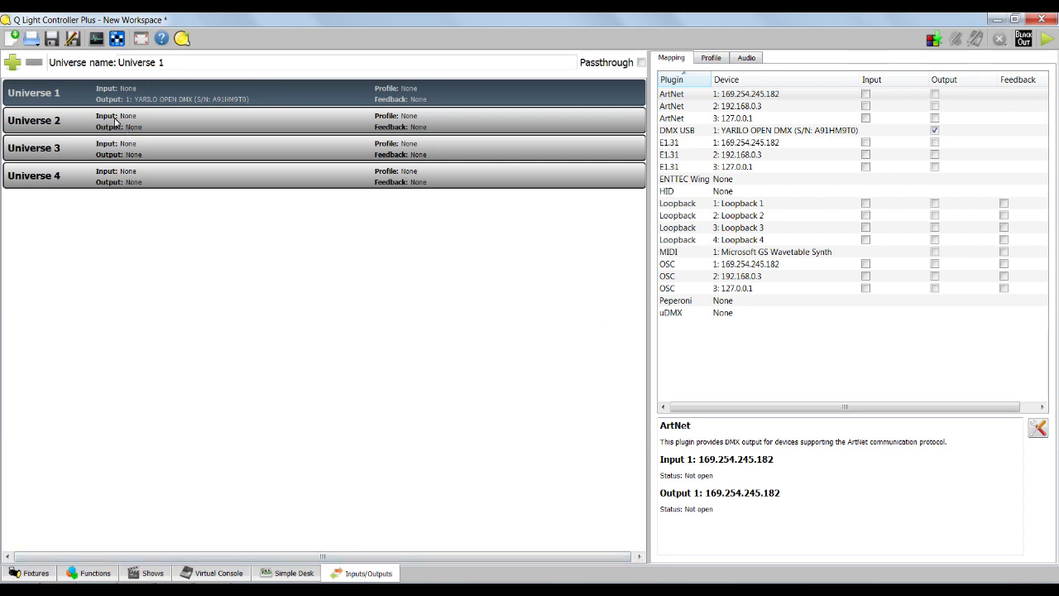
left_click(156, 129)
left_click(149, 148)
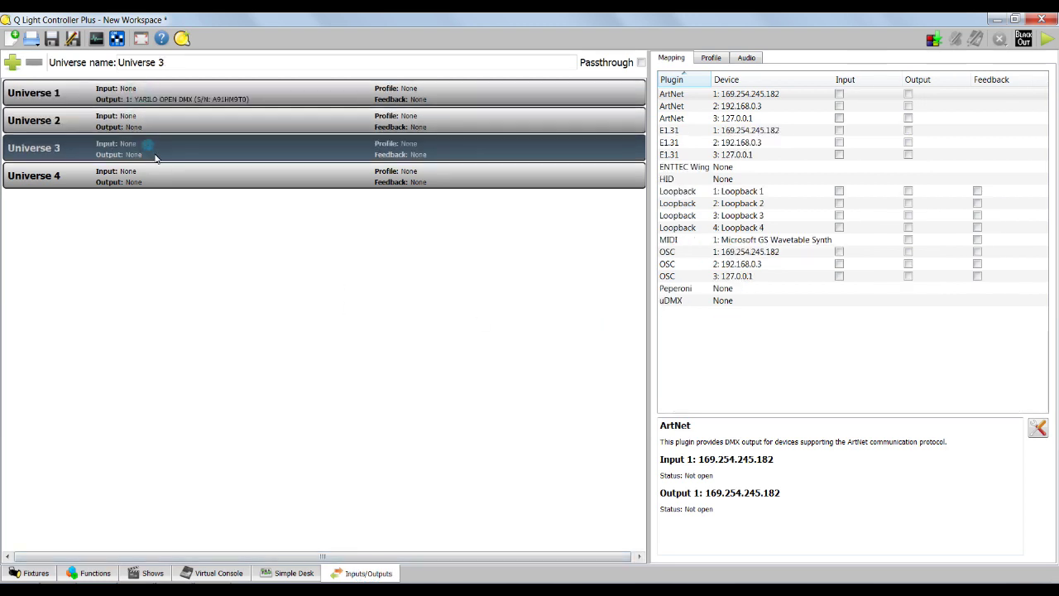
left_click(182, 91)
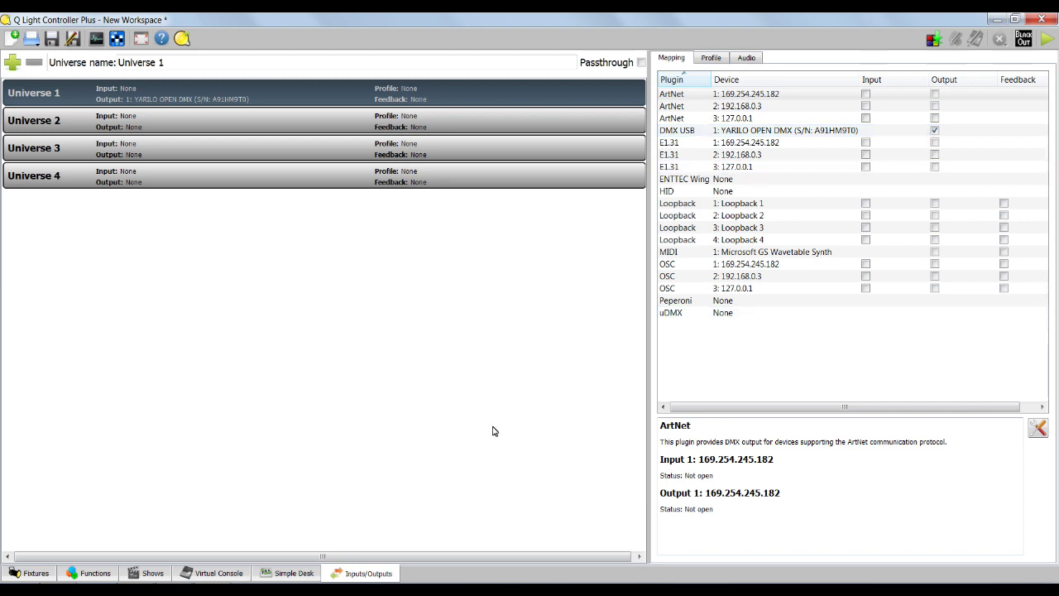
Step: Override both heads' tilt in the Simple Desk, channel 3 to 188 and channel 14 to about 161, and reset both channels
left_click(230, 572)
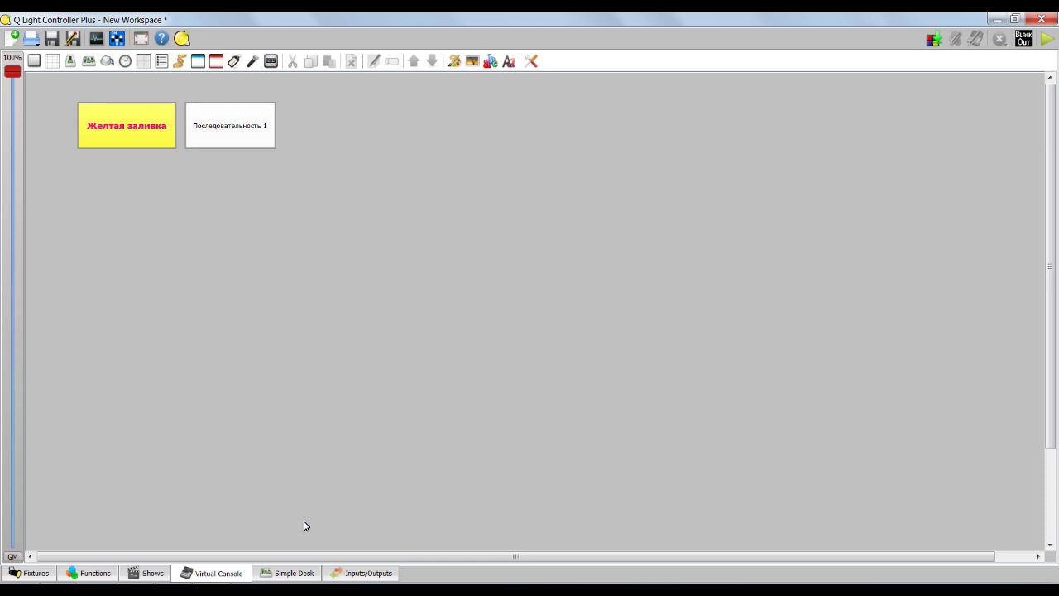
left_click(301, 576)
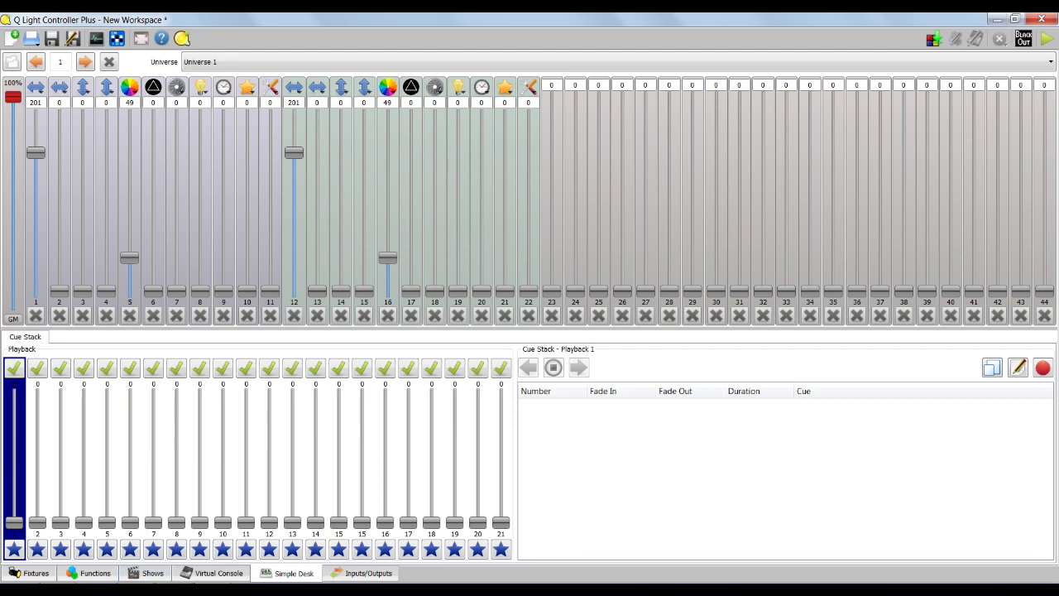
left_click(218, 573)
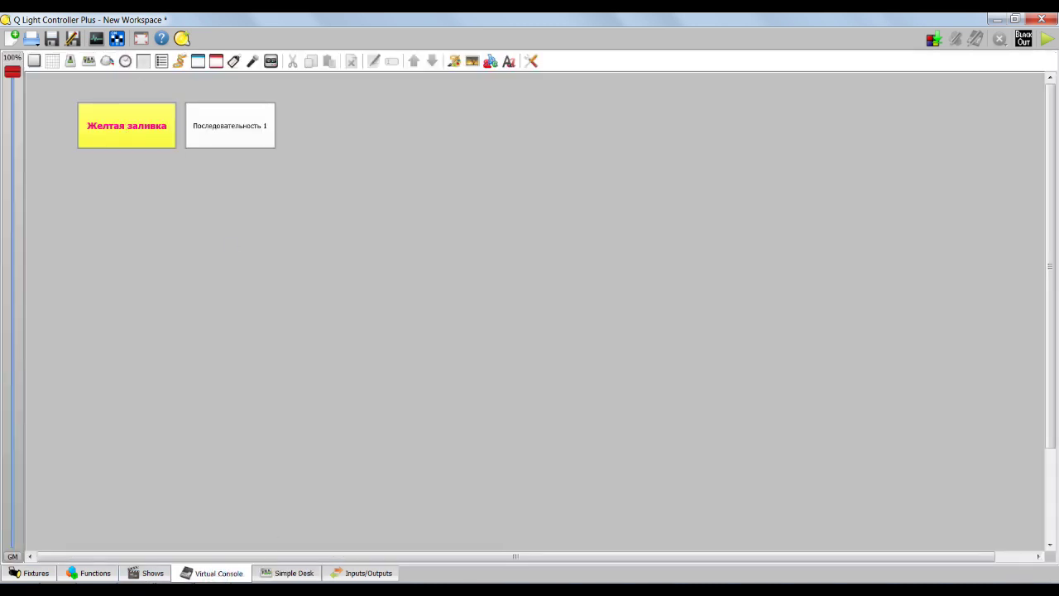
left_click(294, 573)
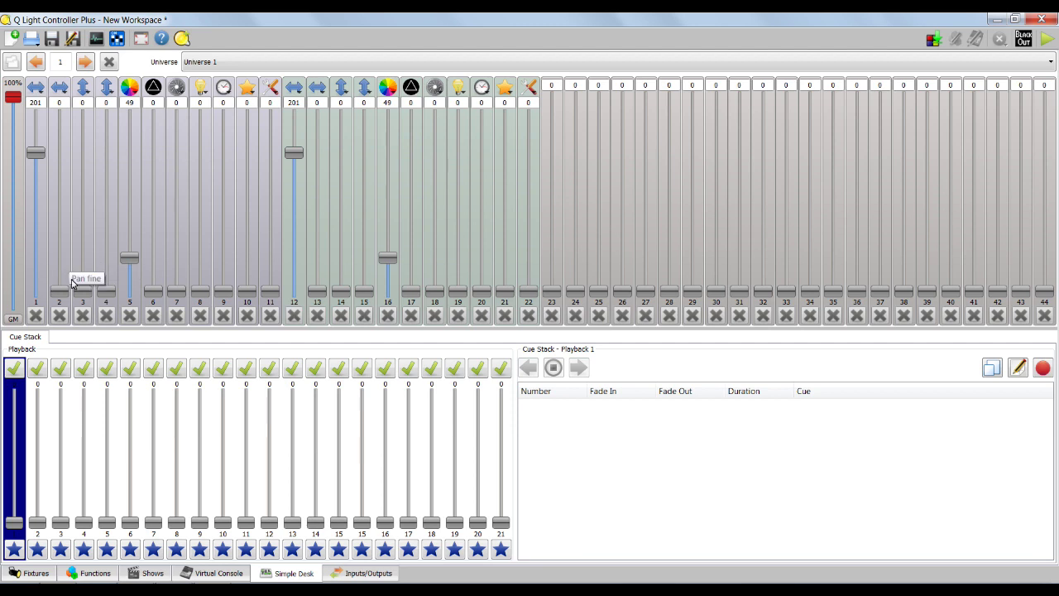
left_click_drag(82, 290, 90, 126)
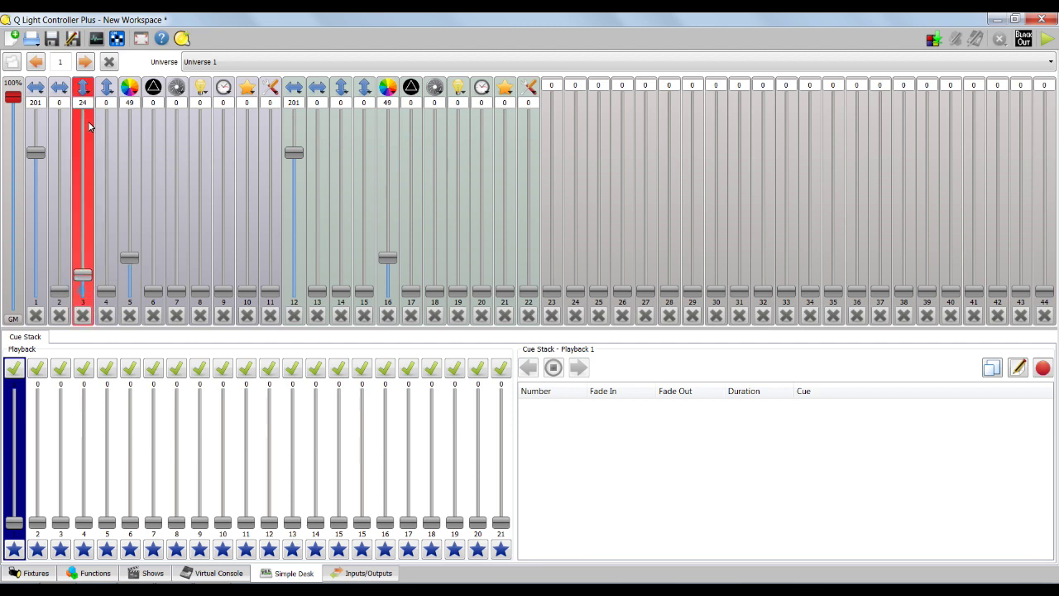
left_click_drag(347, 249, 356, 146)
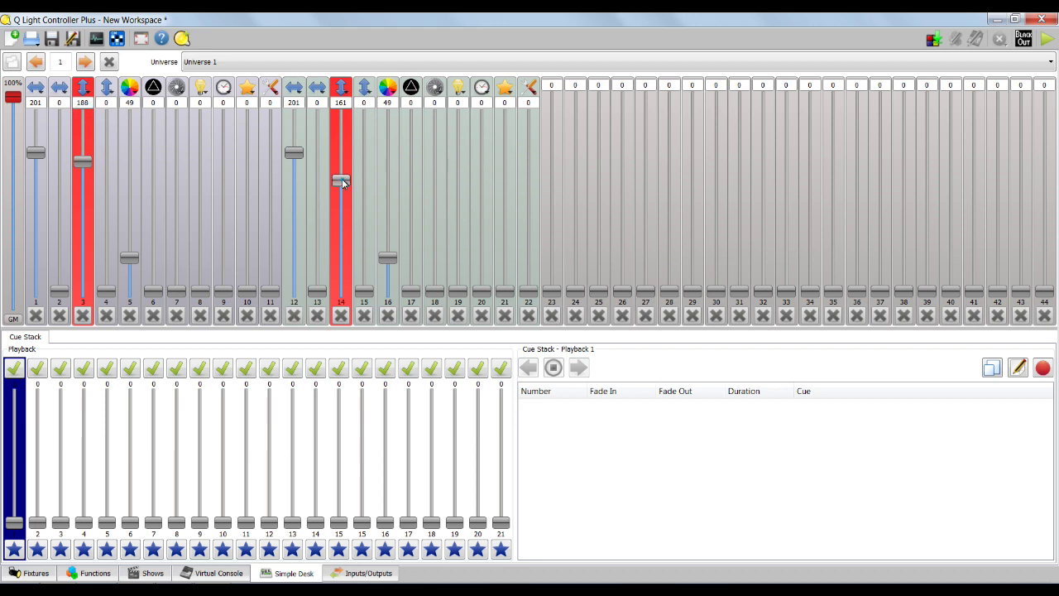
left_click(341, 315)
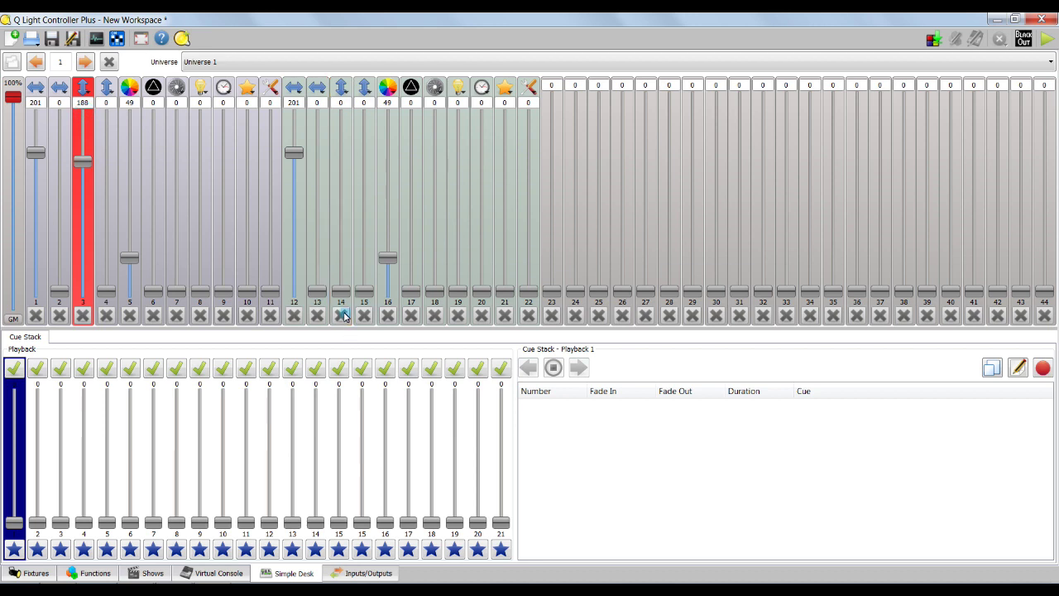
left_click(82, 316)
Step: Return to the virtual console, switch to operate mode and activate the "Желтая заливка" button
left_click(222, 572)
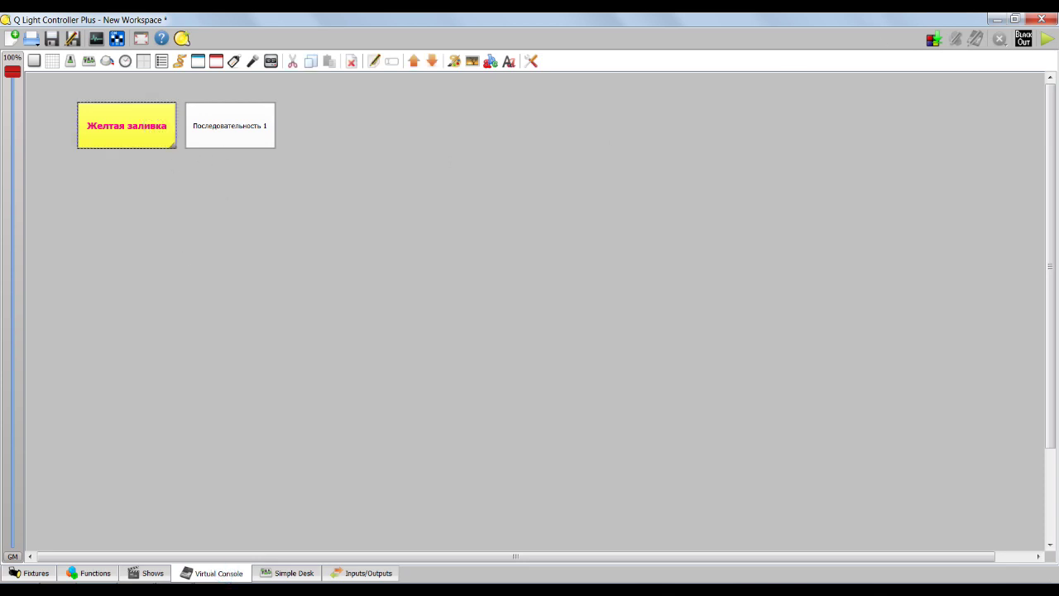
left_click(1046, 41)
left_click(93, 100)
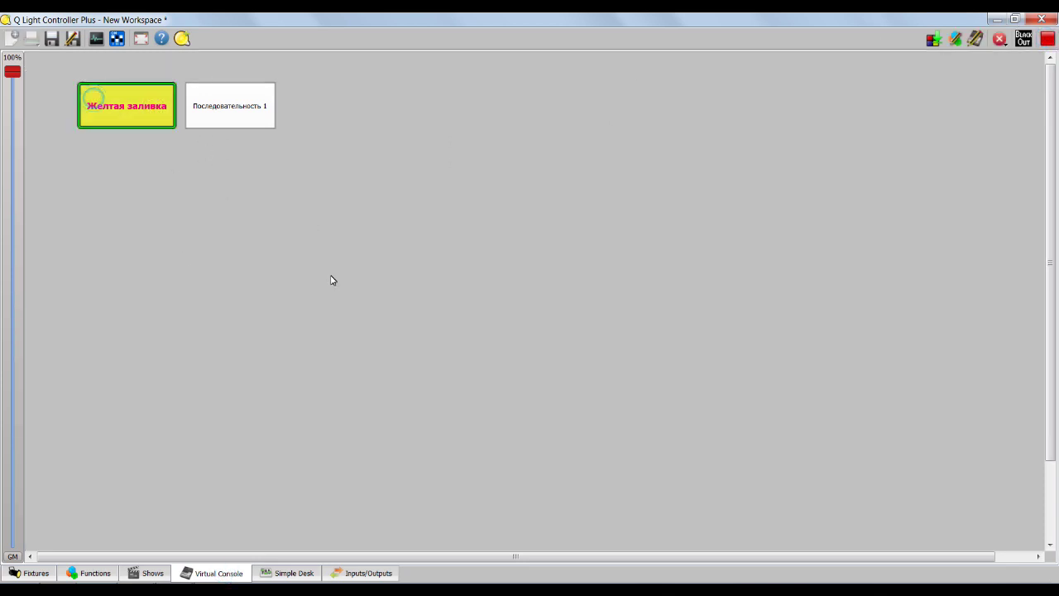
Step: Override the colour of both heads with Красный in the Simple Desk while the scene runs, then reset colour channels 5 and 16
left_click(281, 573)
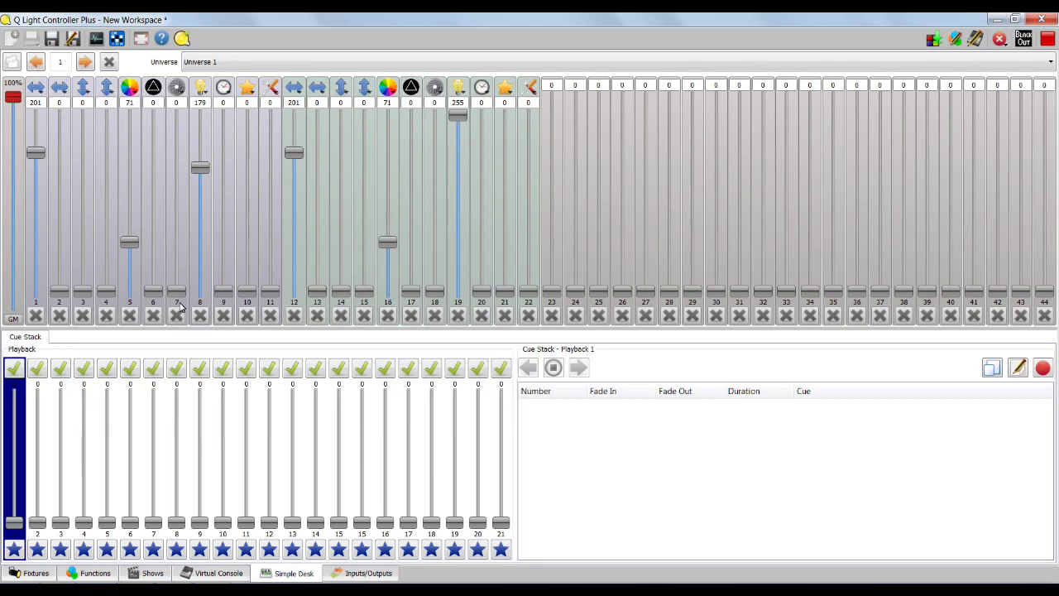
left_click(130, 85)
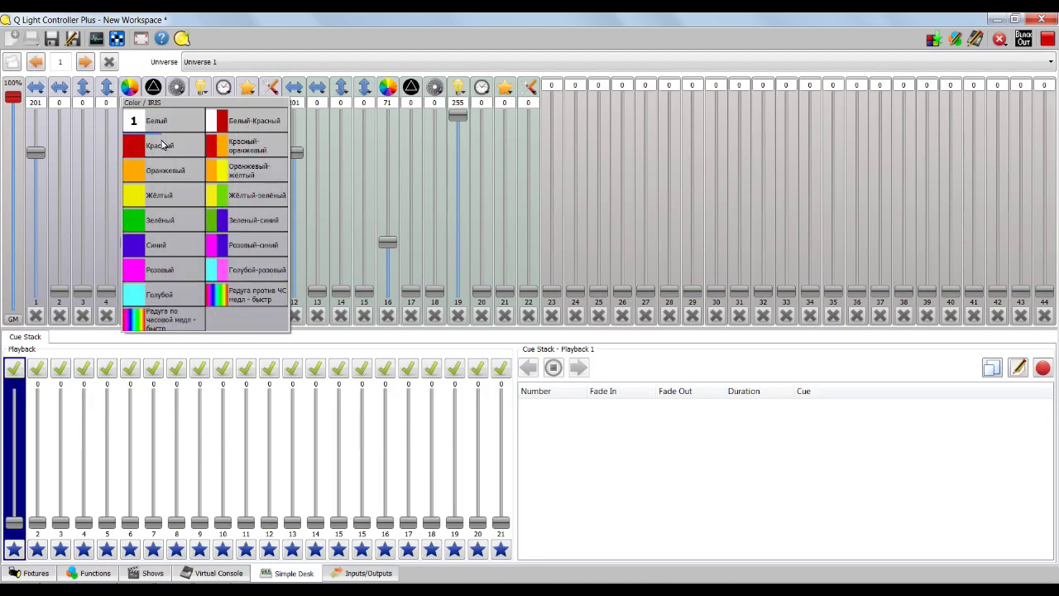
left_click(271, 144)
left_click(388, 87)
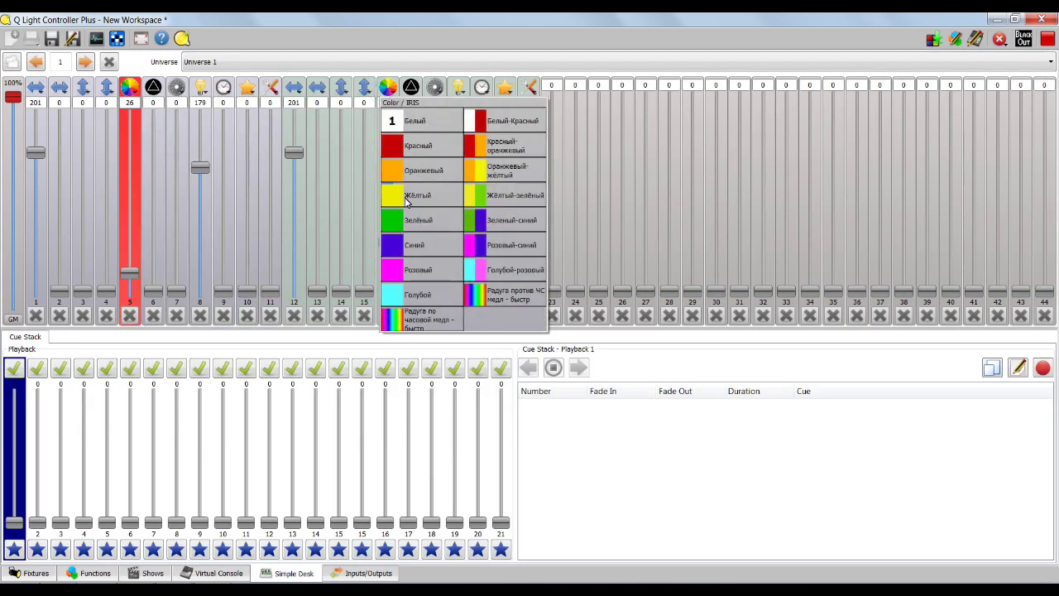
left_click(416, 157)
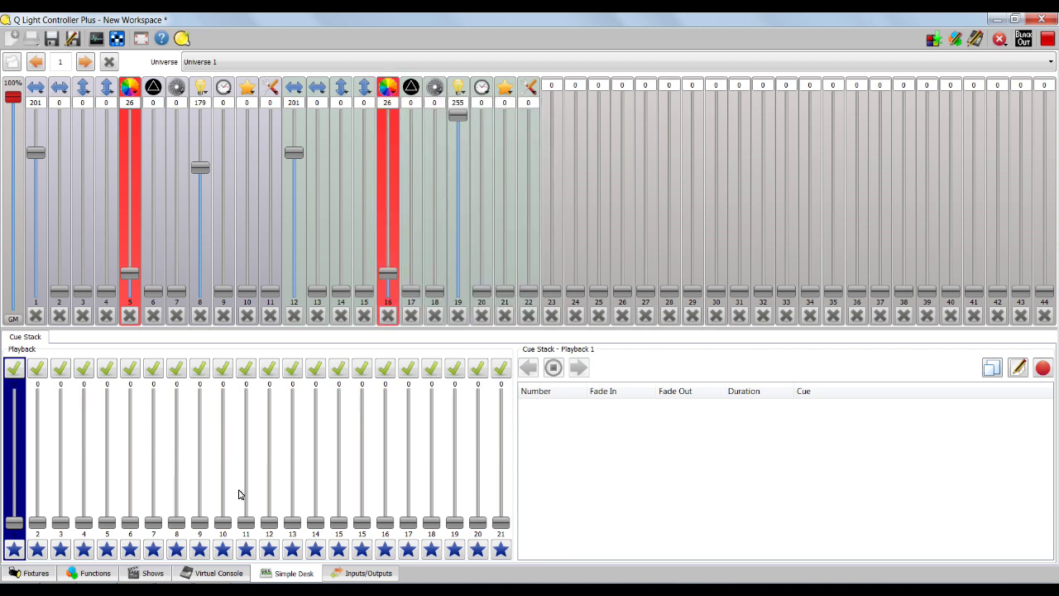
left_click(129, 317)
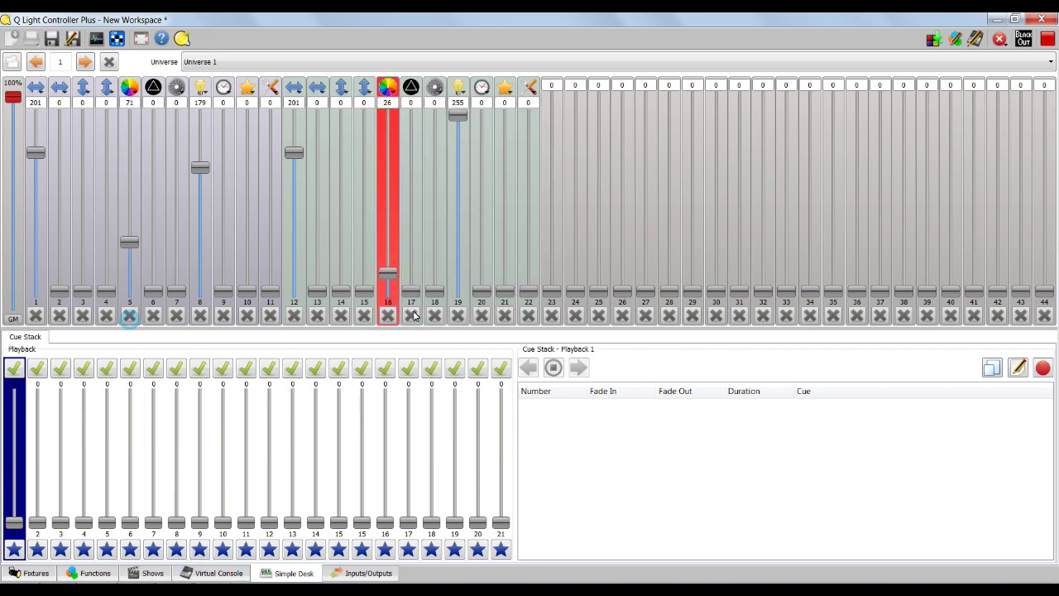
left_click(387, 313)
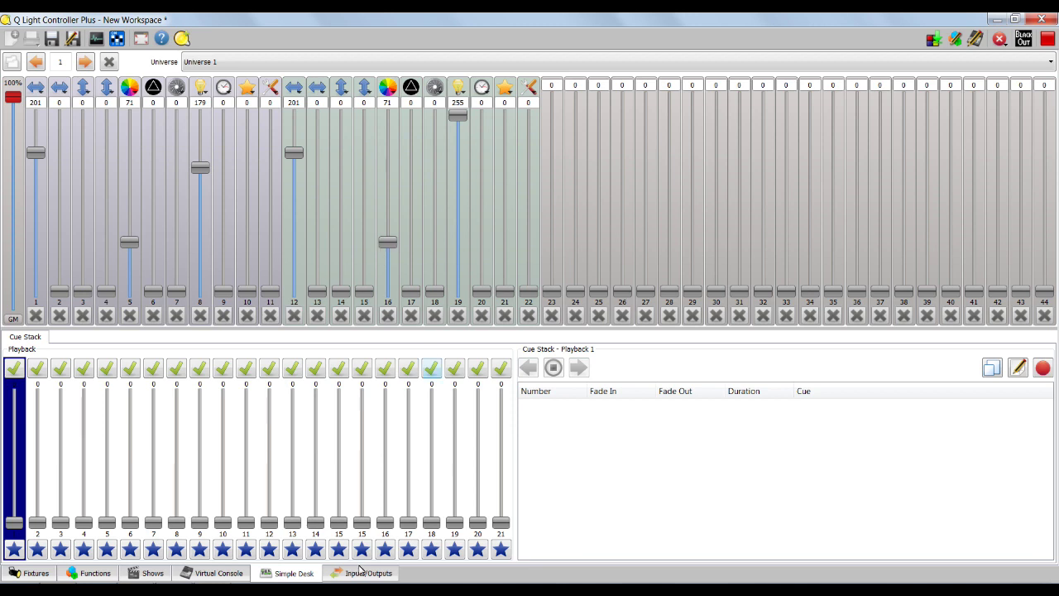
Step: In the virtual console, set the head colour to Зелёный and raise DIM1 and DIM2 to 255
left_click(243, 573)
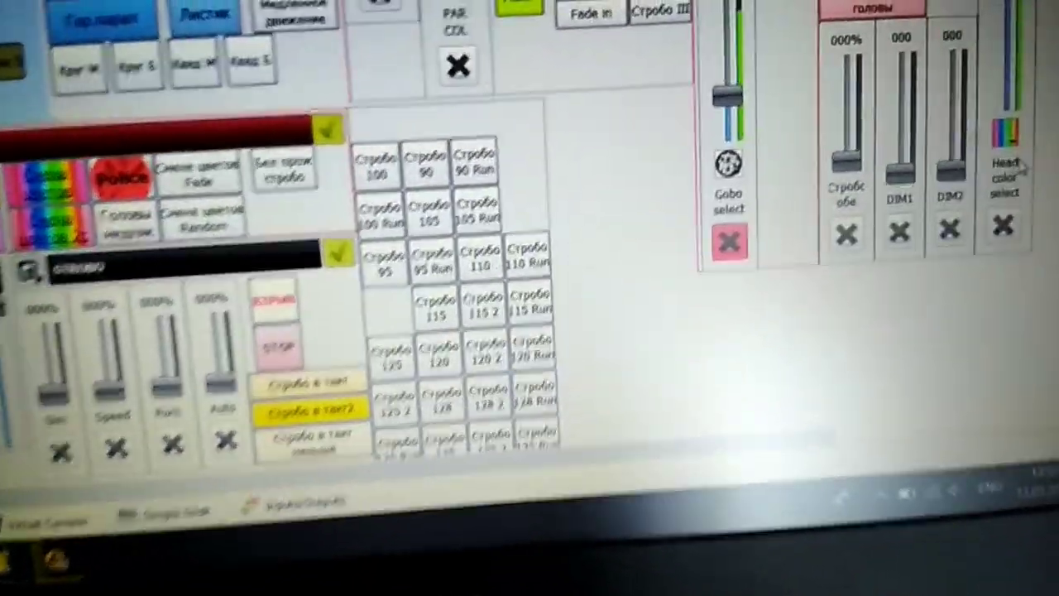
left_click(947, 42)
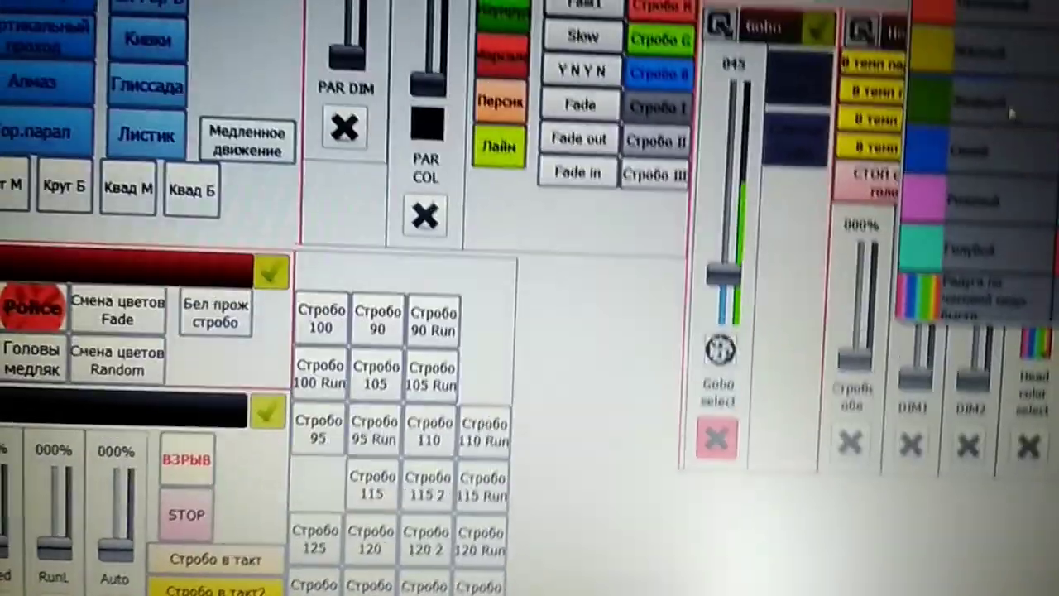
left_click(948, 37)
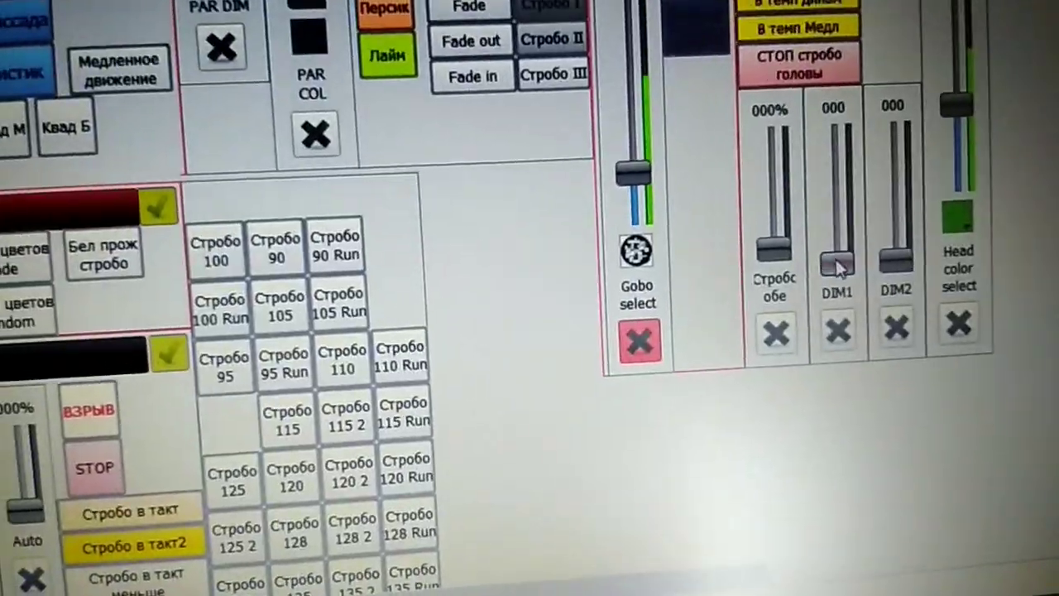
left_click_drag(813, 242, 814, 115)
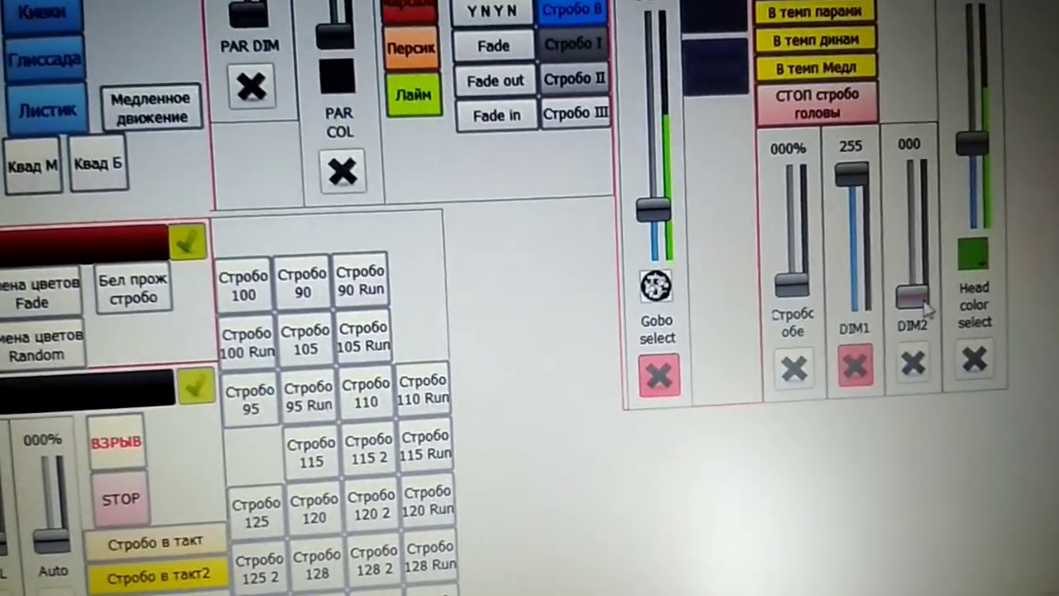
left_click_drag(926, 307, 910, 116)
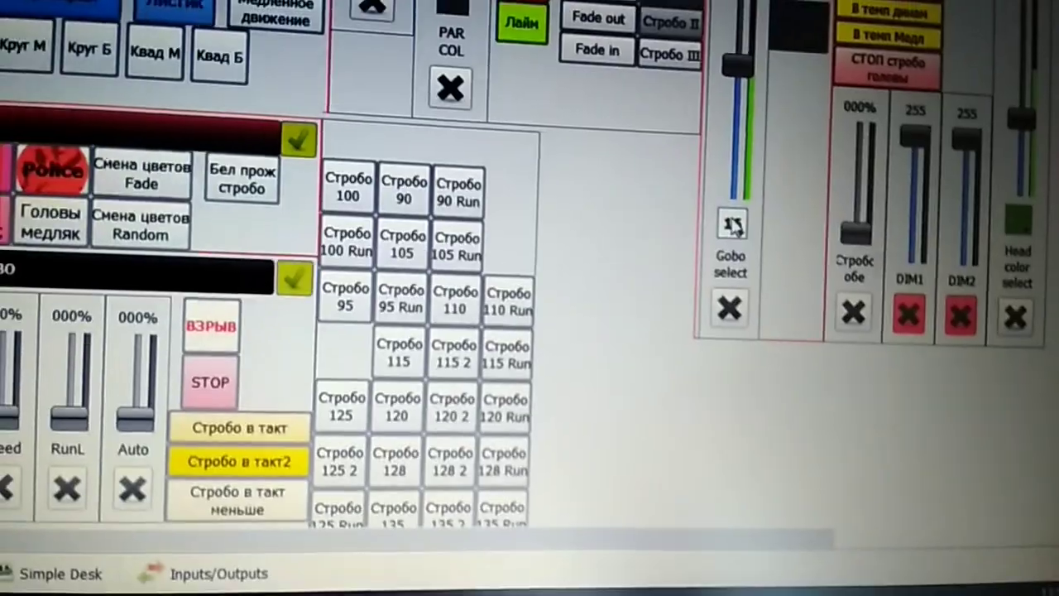
Step: Choose the gobo Радиальный цветок for the heads, then pick a different gobo from the gobo wheel
left_click(732, 225)
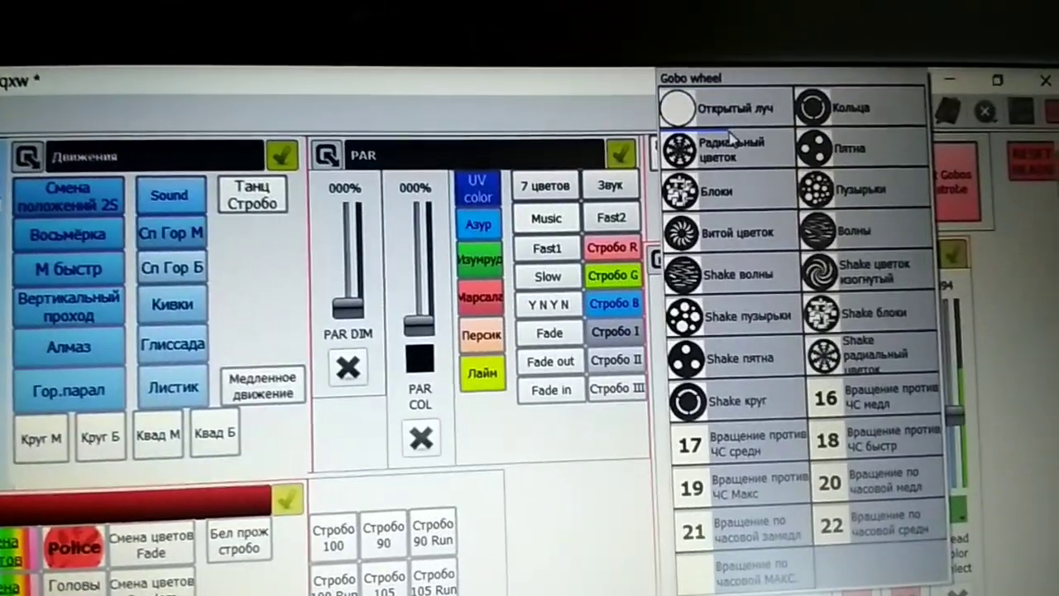
left_click(703, 233)
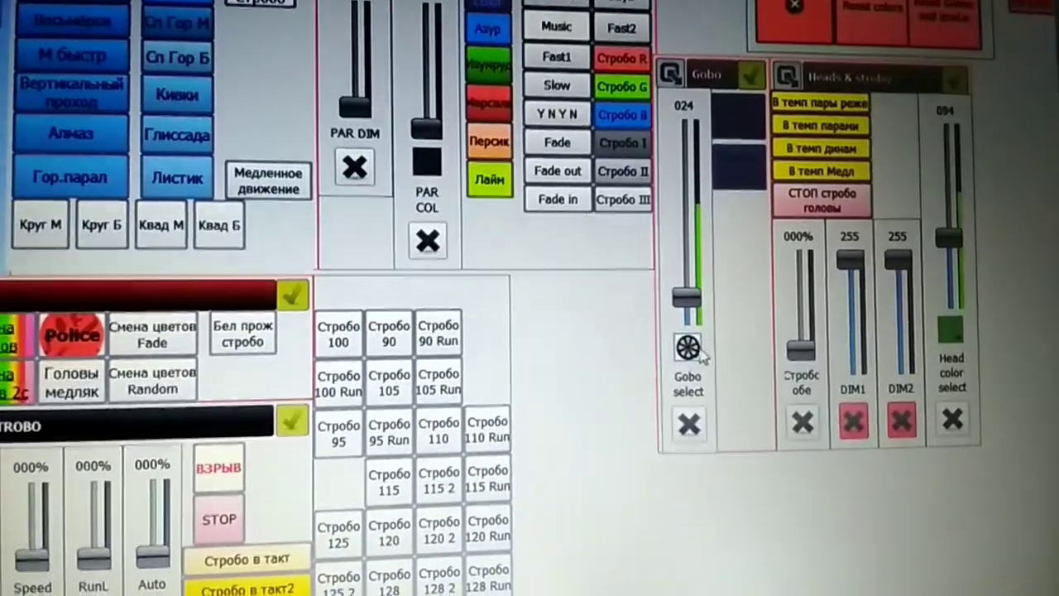
left_click(674, 533)
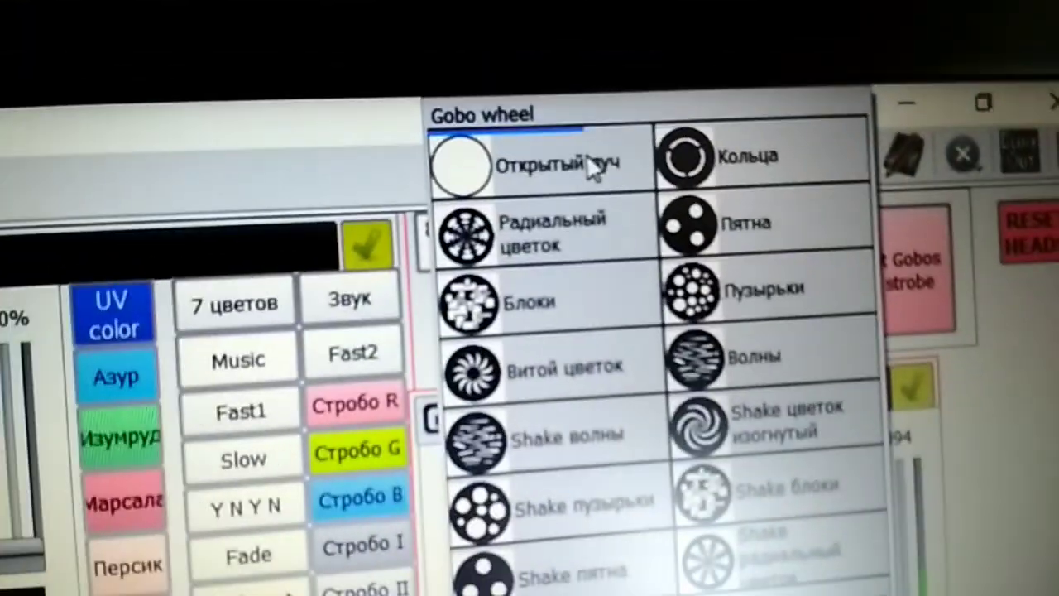
left_click(727, 171)
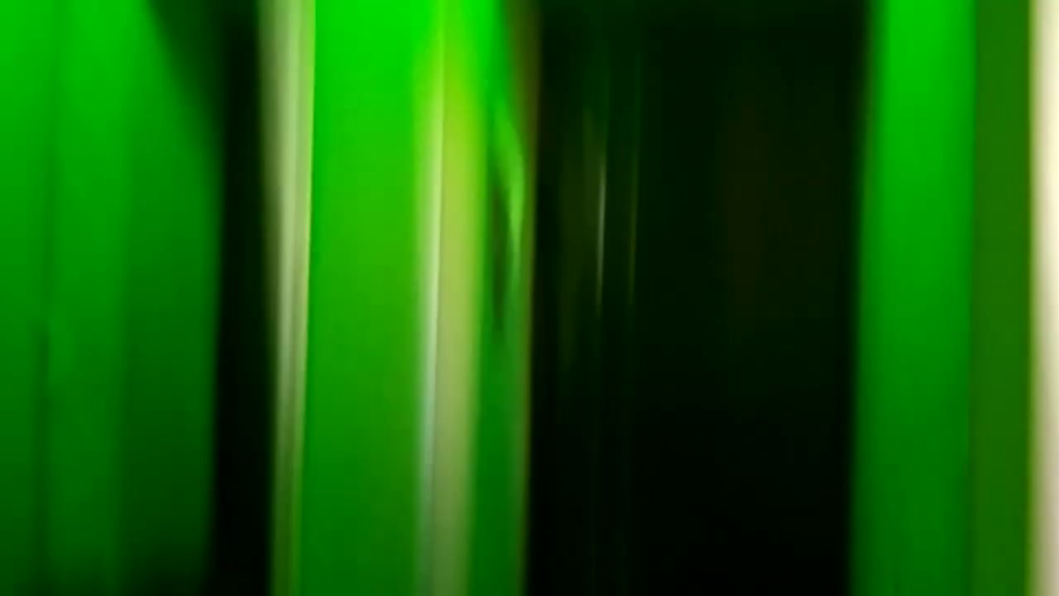